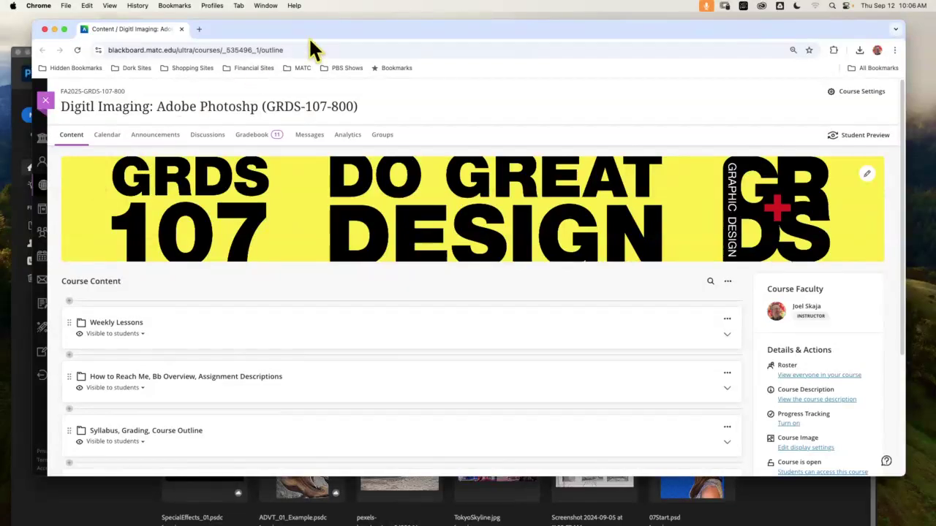
Start the student preview of the Digitl Imaging: Adobe Photoshp (GRDS-107-800) course
left_click_drag(519, 25, 523, 18)
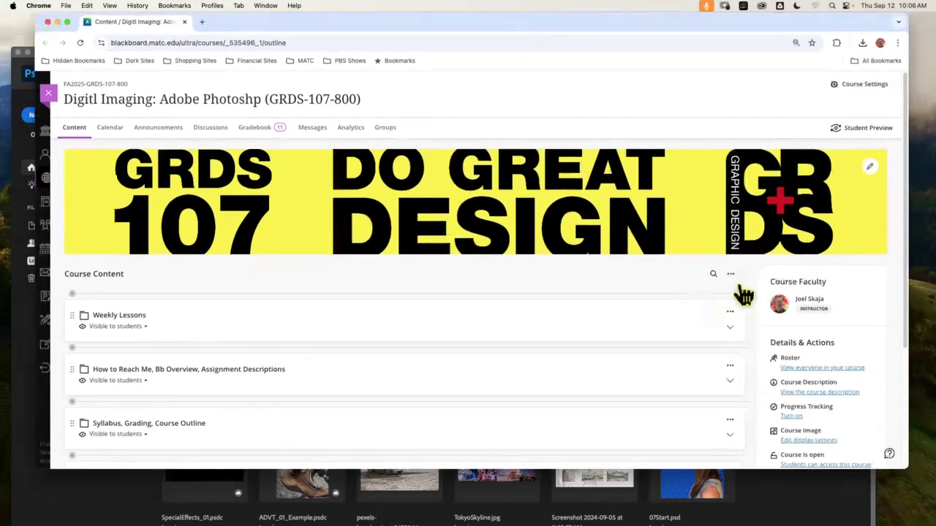
left_click(865, 132)
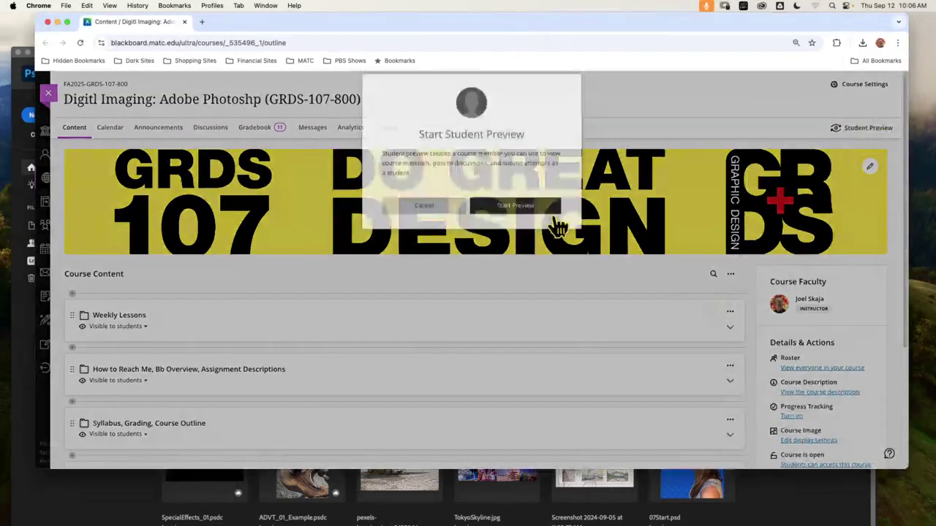
left_click(548, 212)
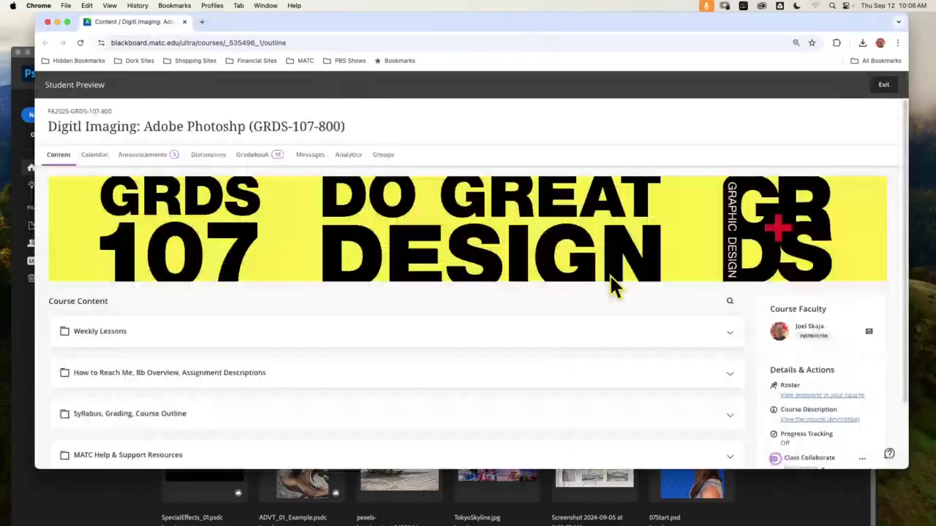
Expand Weekly Lessons, Week 04: Parts 01 and 02, and Week 04 Part 02: Advanced Composition to review the assignments
scroll(730, 256, "down", 2)
left_click(730, 254)
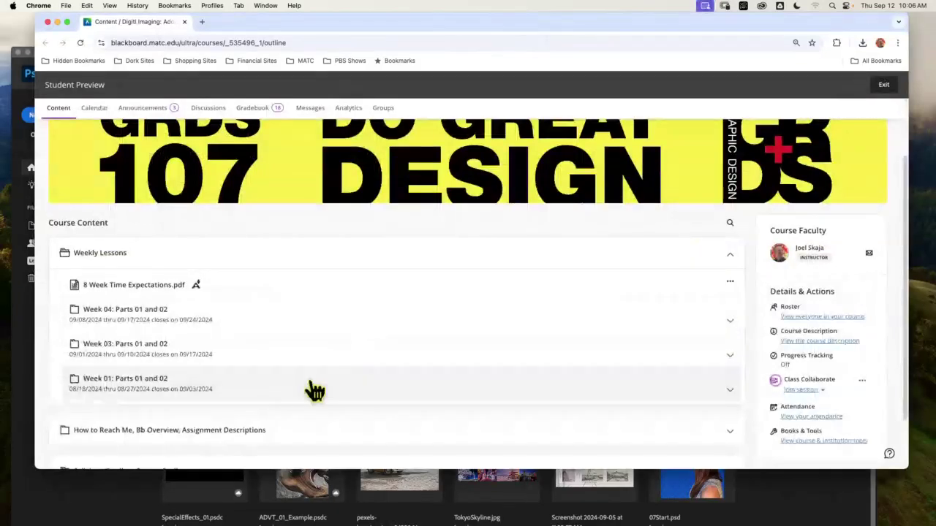
left_click(320, 316)
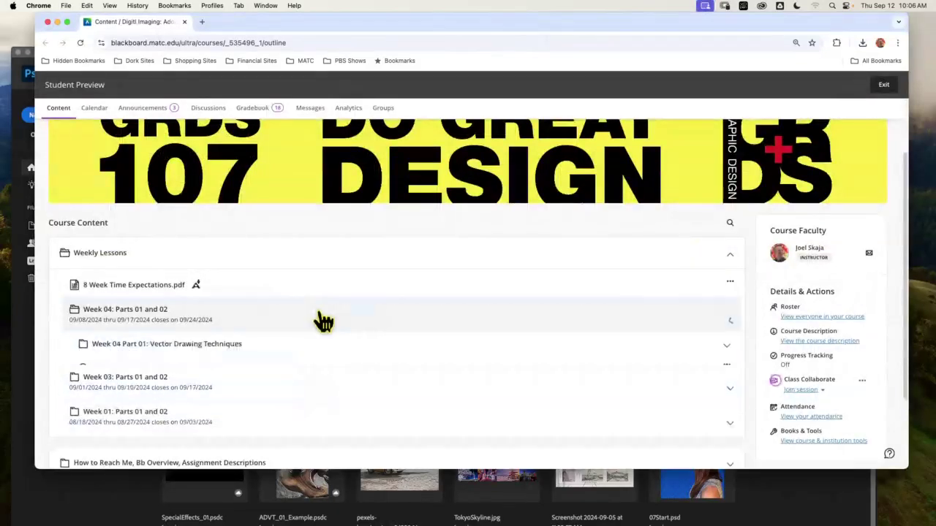
scroll(355, 292, "down", 3)
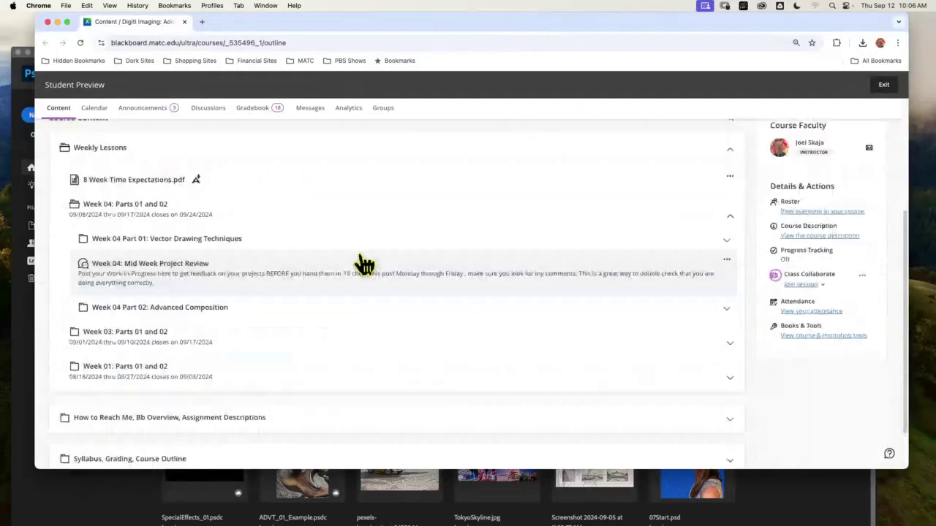
left_click(349, 308)
scroll(351, 307, "down", 5)
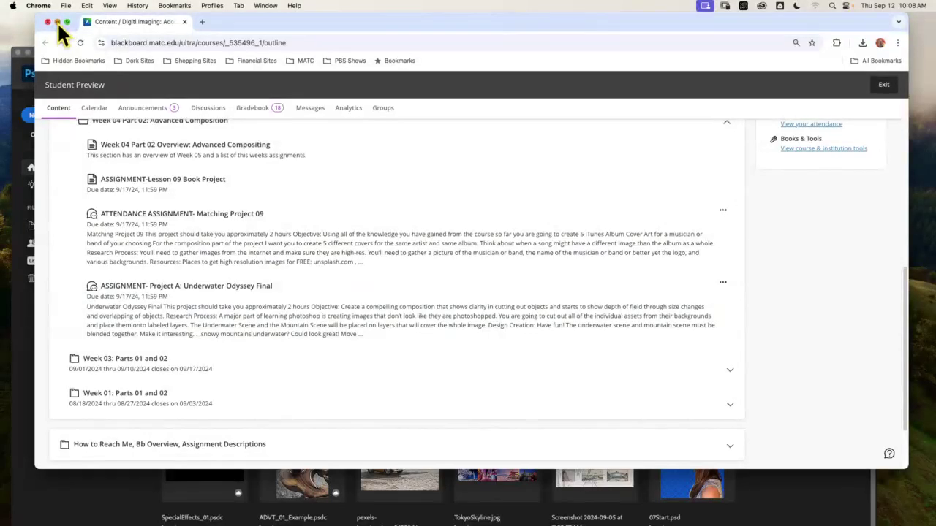
Minimize the browser, switch to Photoshop and browse for a file to open in the Desktop's GRDS-107 > Lesson09 folder
left_click(57, 21)
left_click_drag(387, 57, 402, 16)
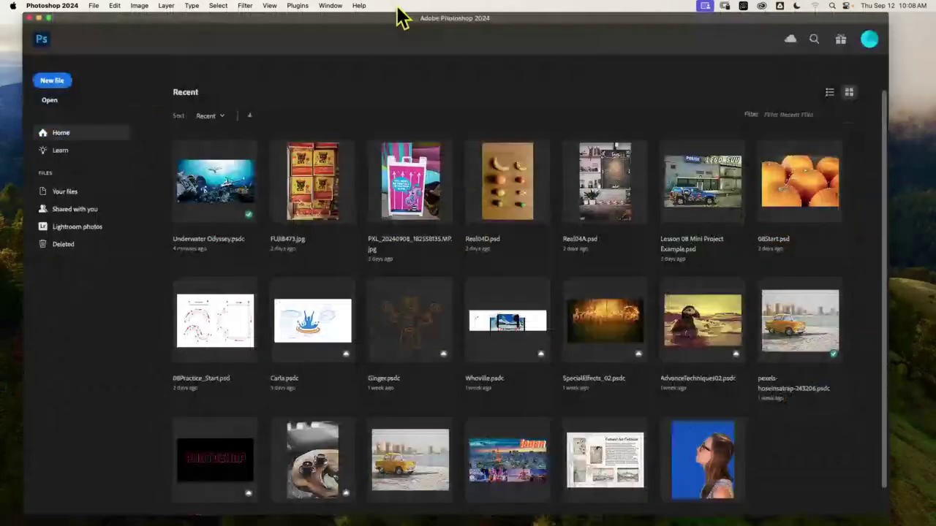
left_click(52, 102)
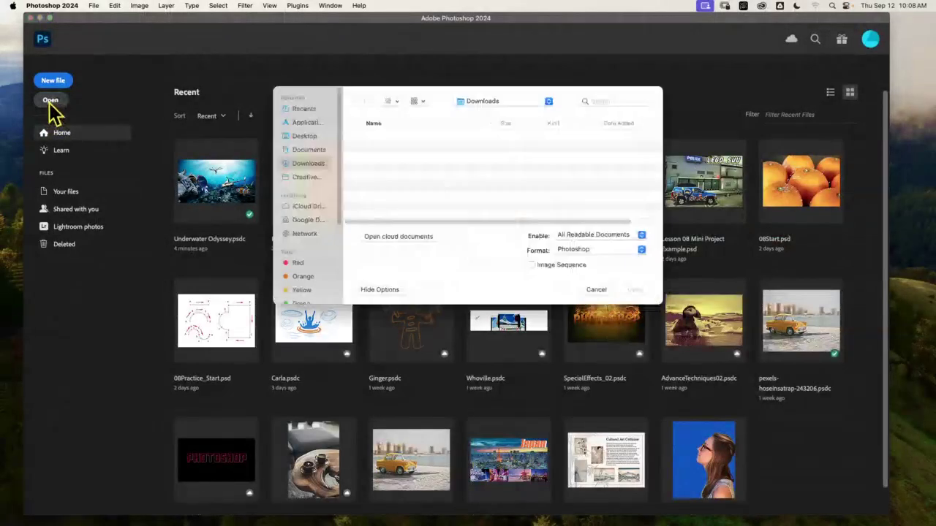
left_click(307, 136)
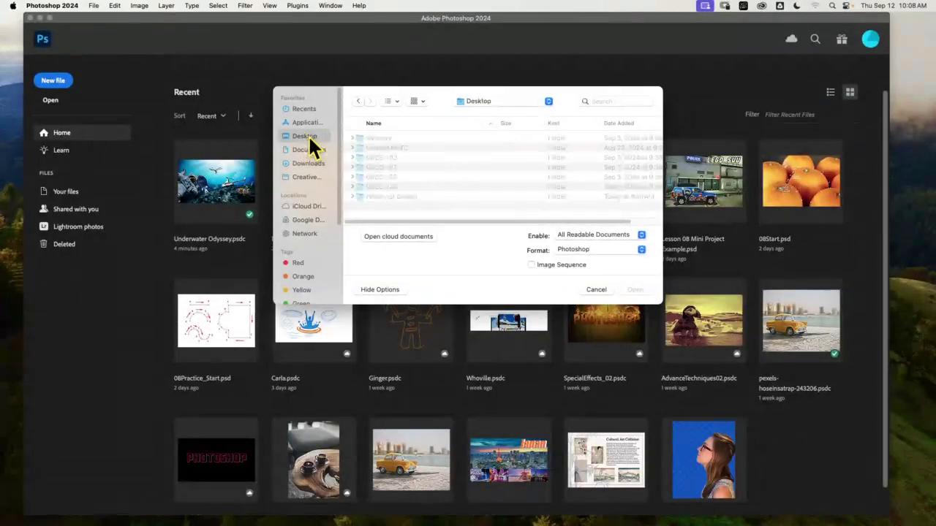
double_click(385, 167)
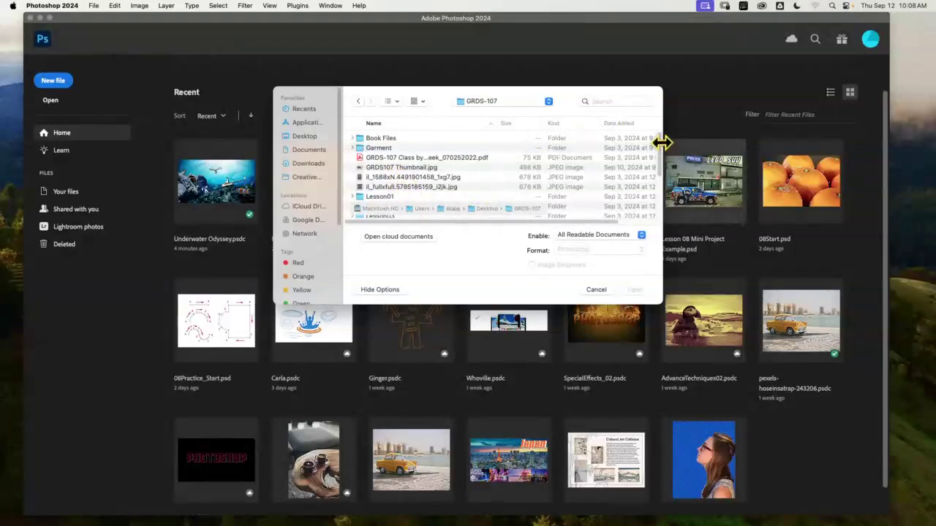
left_click_drag(664, 157, 660, 188)
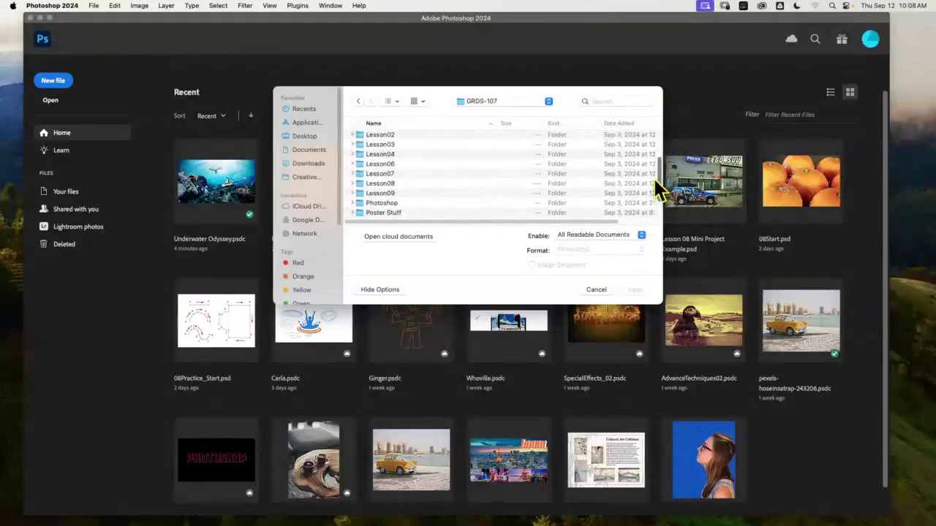
double_click(385, 202)
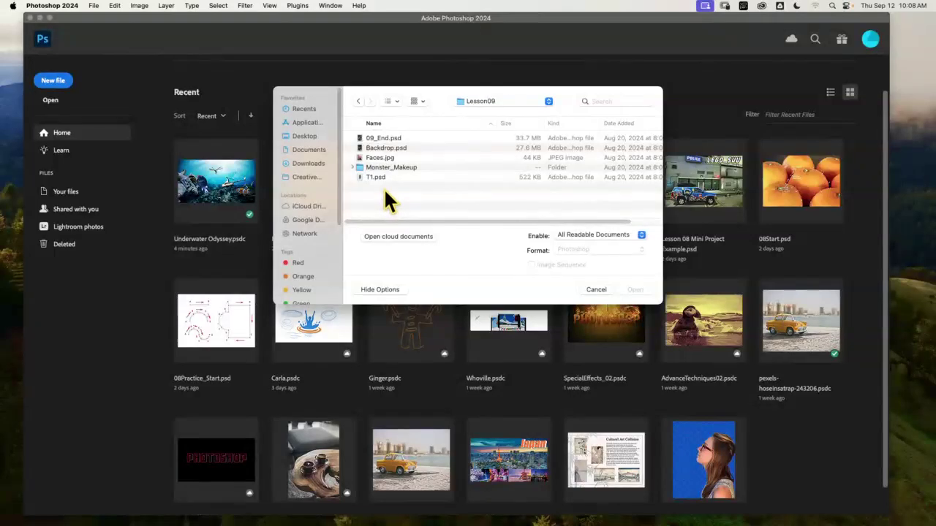
Look through the Monster_Makeup folder's files and open Franken.psd
left_click(352, 167)
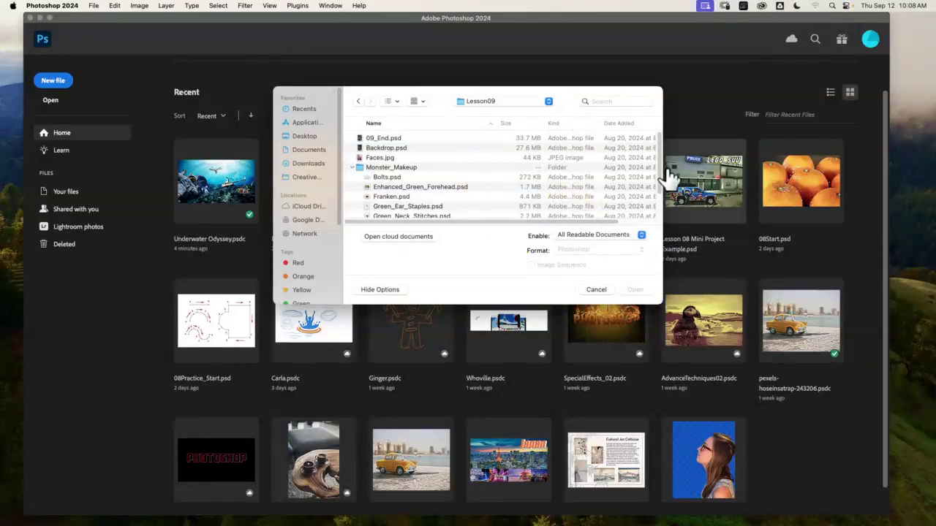
left_click_drag(662, 178, 665, 196)
scroll(665, 197, "up", 1)
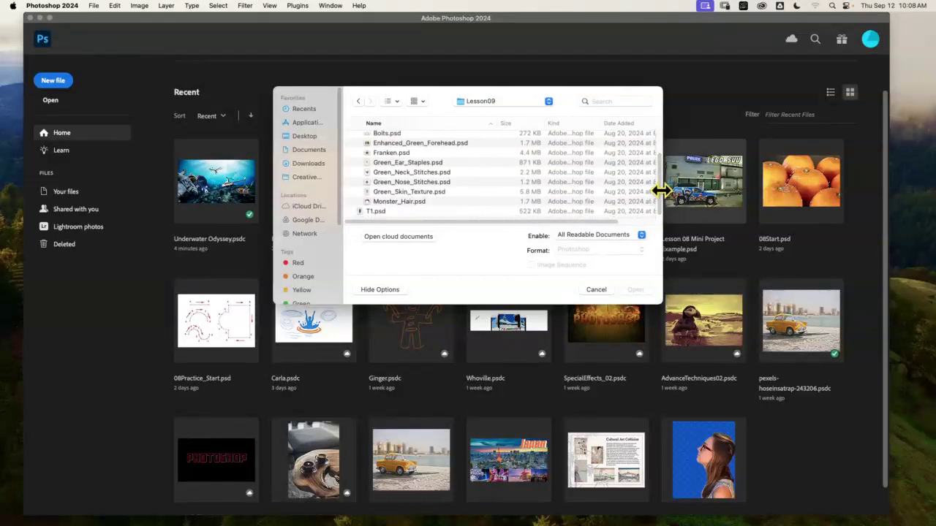
left_click_drag(660, 198, 655, 162)
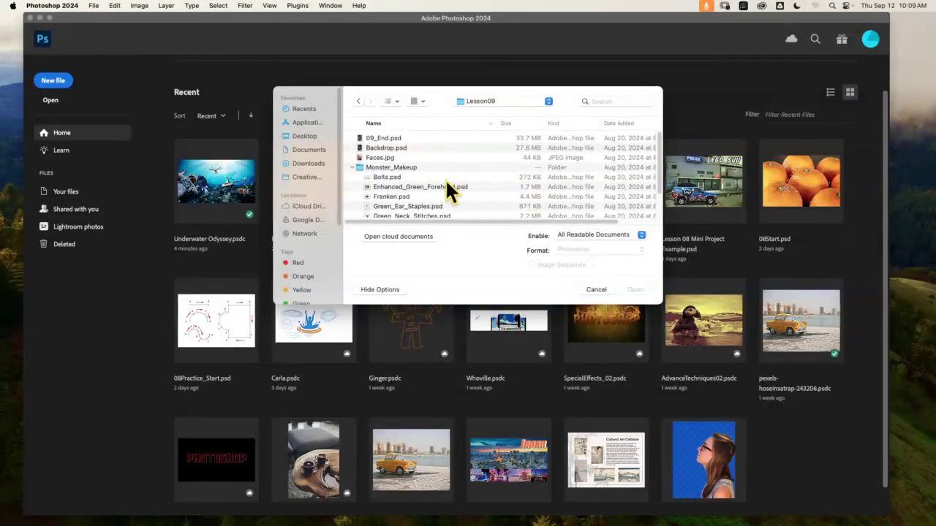
left_click(403, 195)
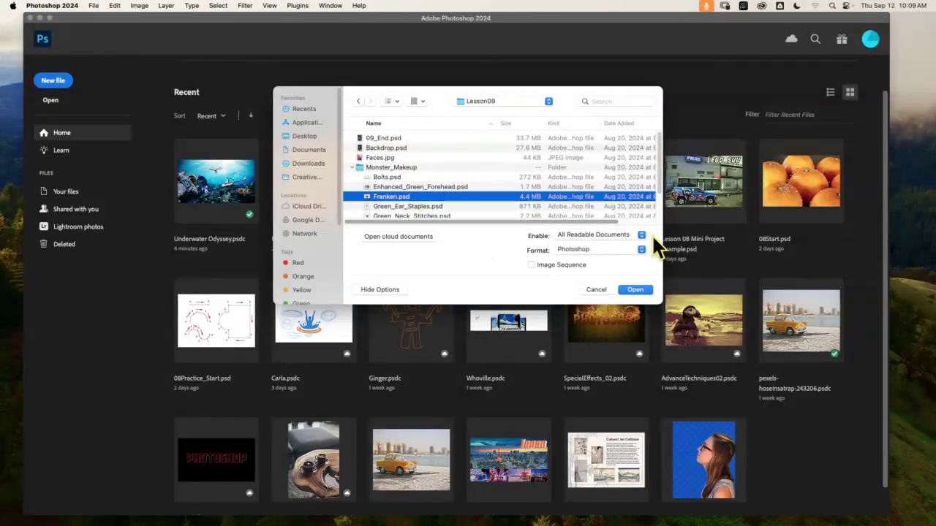
left_click(635, 289)
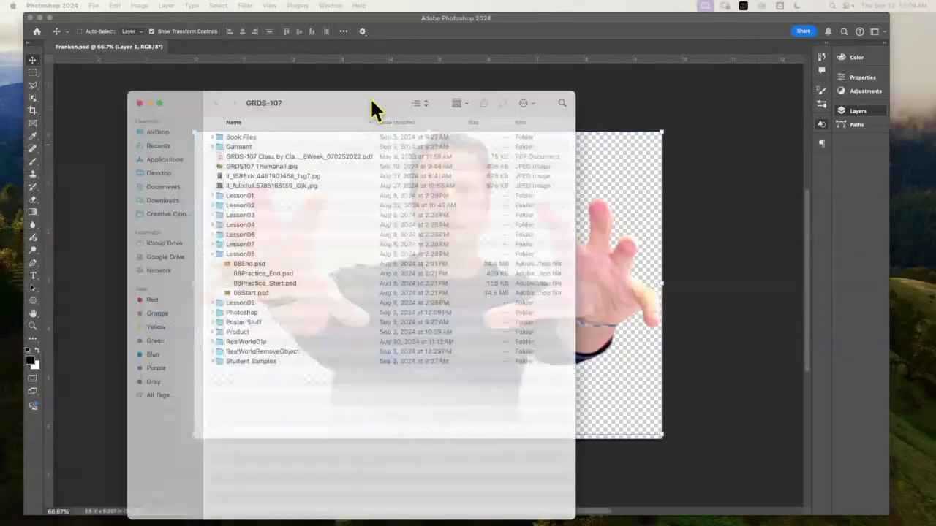
Place Backdrop.psd from Finder's Lesson09 folder into the Franken.psd document
left_click_drag(372, 108, 228, 71)
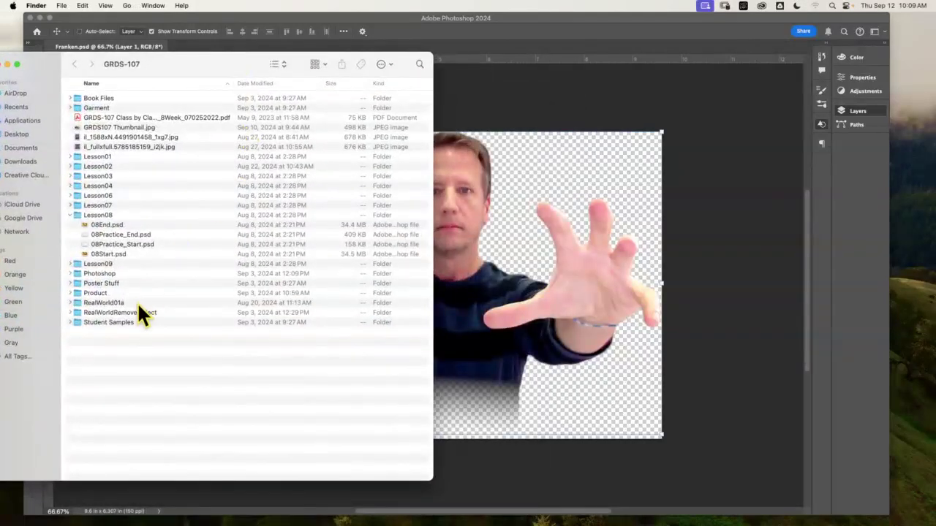
double_click(88, 263)
left_click(102, 110)
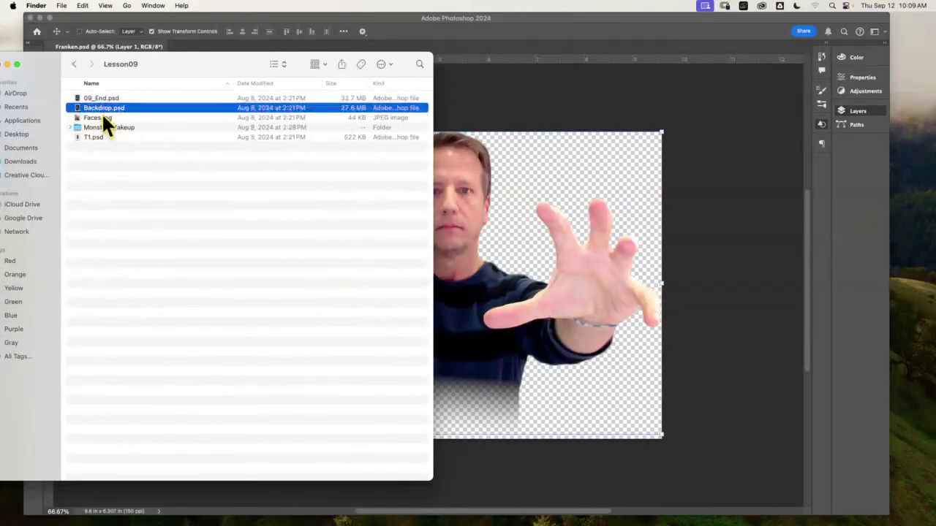
left_click_drag(95, 105, 568, 239)
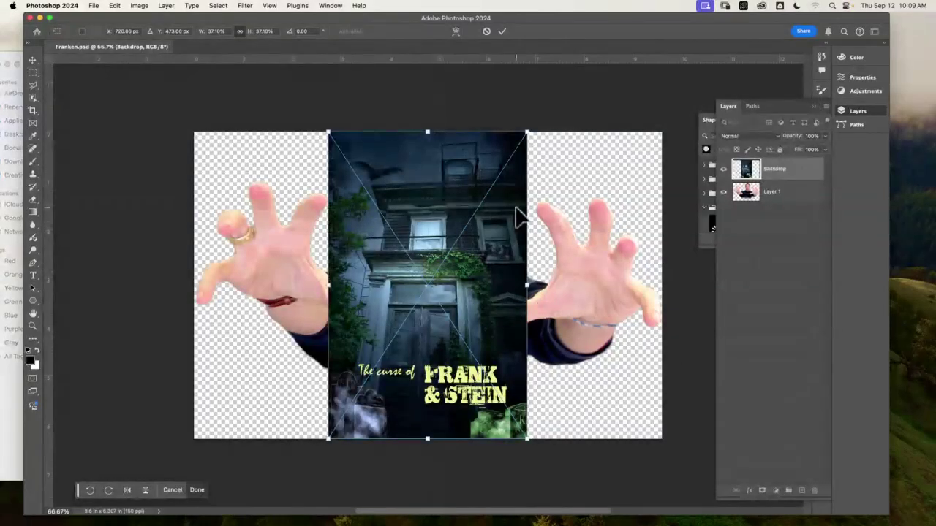
Scale the placed backdrop to about 87% so it spans the canvas width, and move its layer below Layer 1
key("super+minus")
key("super+minus")
key("super+minus")
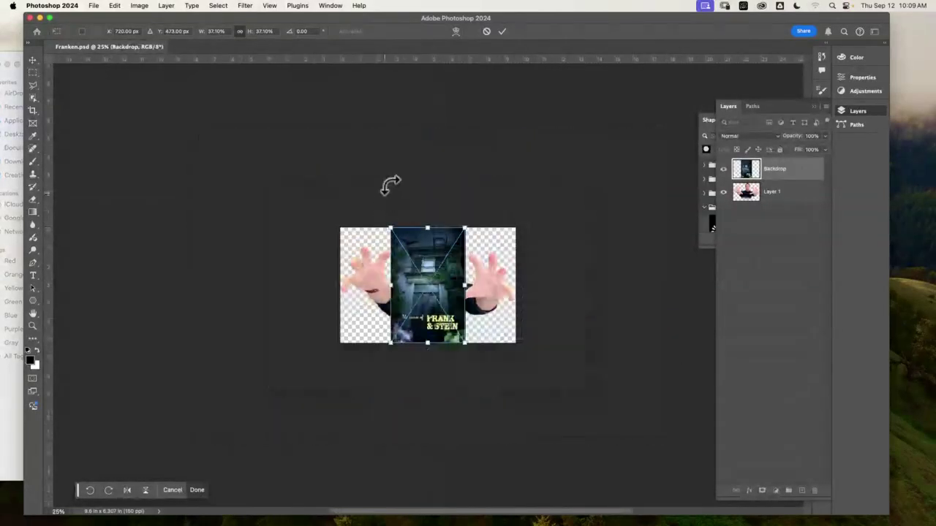
left_click_drag(464, 228, 522, 157)
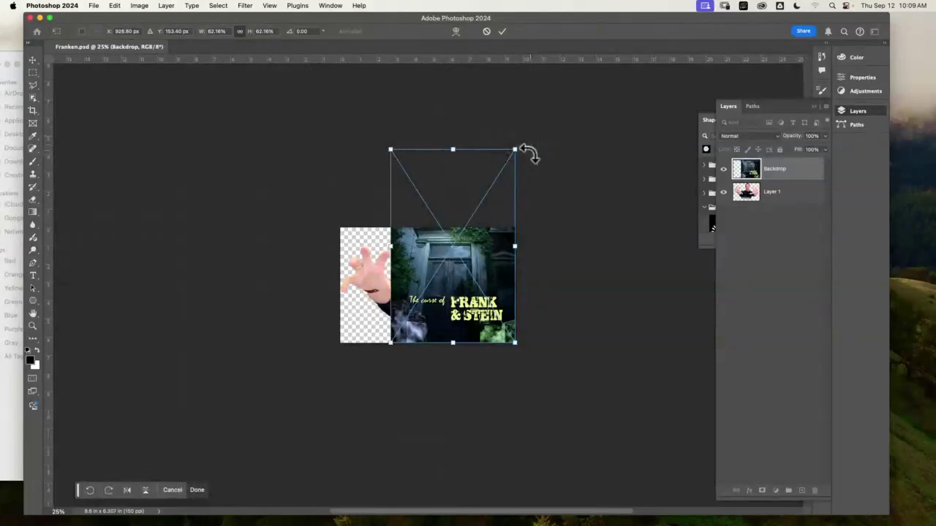
left_click_drag(390, 149, 313, 80)
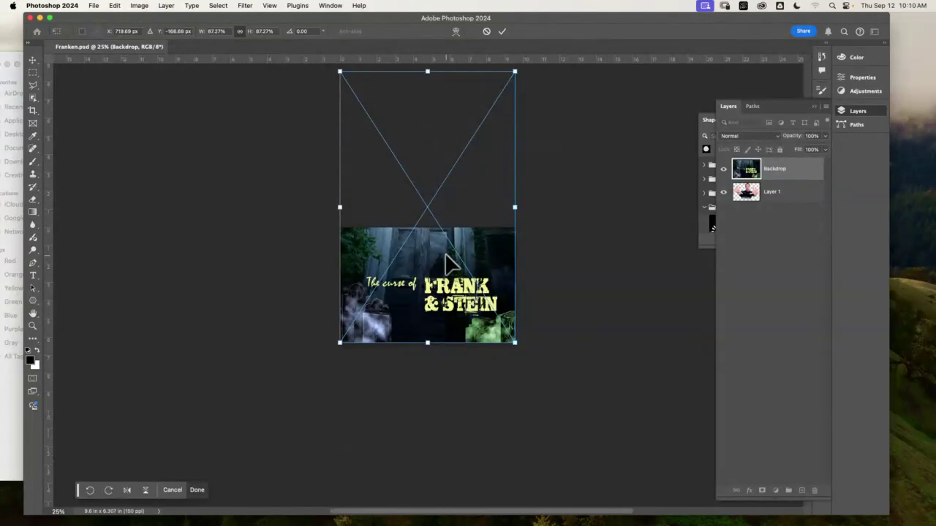
key("Return")
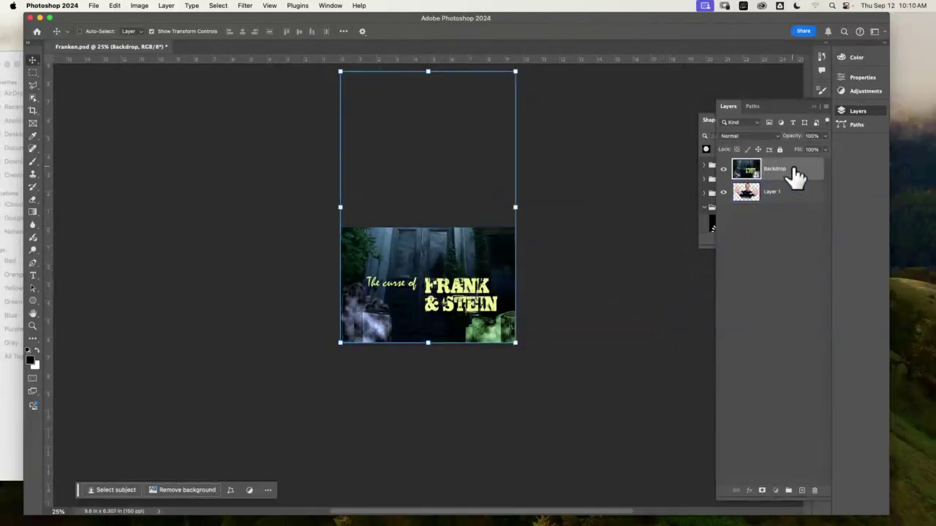
left_click_drag(794, 178, 796, 203)
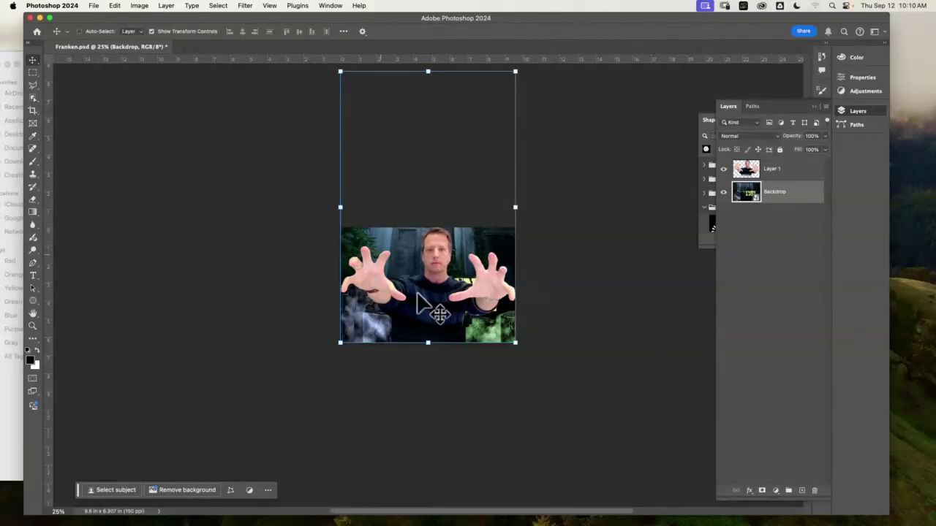
Extend the canvas upward with the Crop tool to the backdrop's upper edge, about 14.8 in tall
left_click(32, 111)
left_click_drag(429, 225, 419, 152)
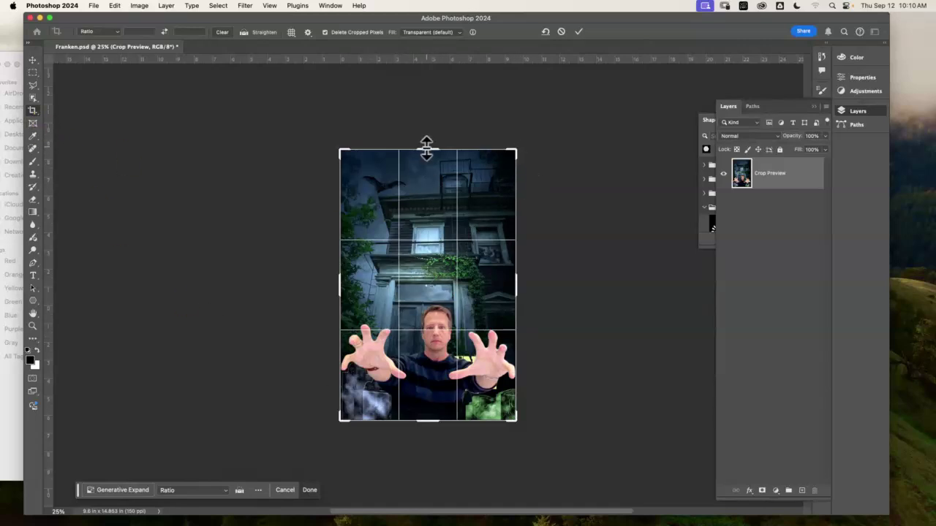
left_click_drag(426, 147, 426, 143)
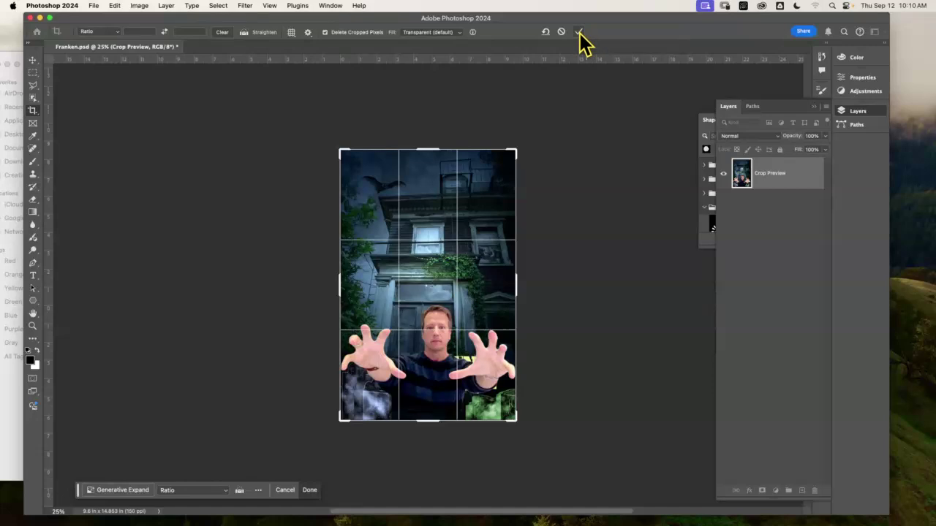
left_click(32, 60)
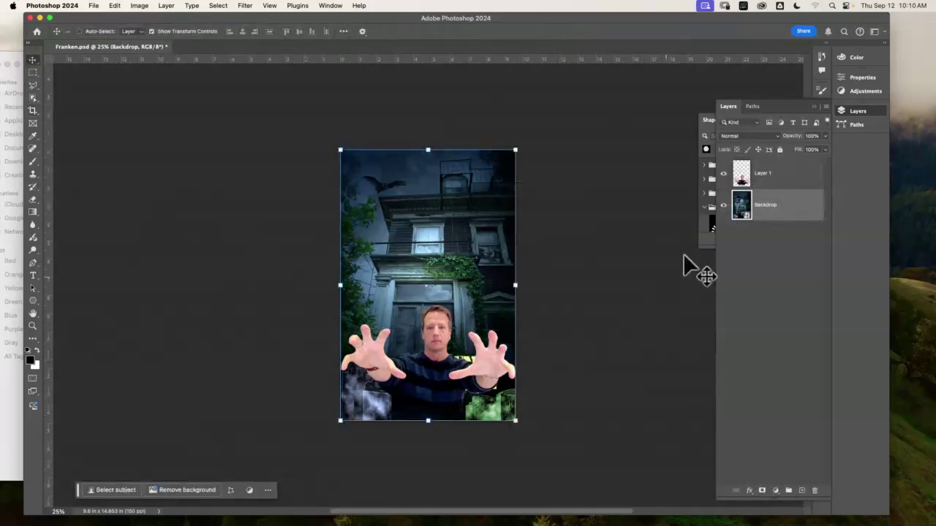
Hide the Backdrop layer and move the man on Layer 1 up toward the middle of the canvas
left_click(723, 206)
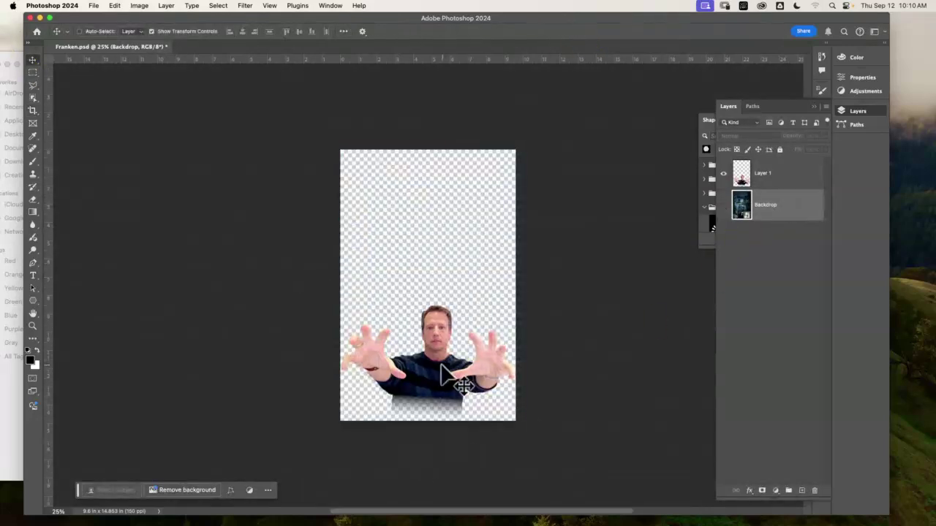
left_click_drag(446, 374, 447, 333)
left_click(788, 188)
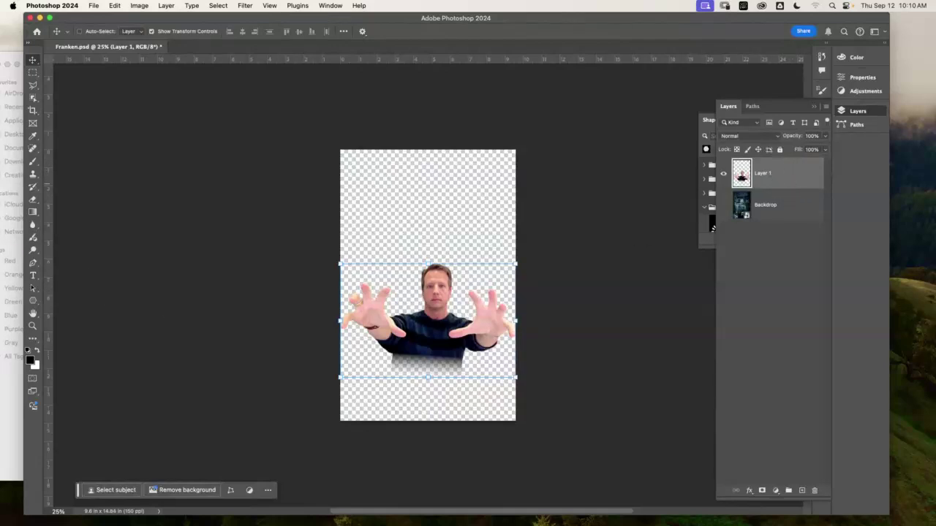
Switch to Finder, open the Monster_Makeup folder and reposition its window so it stays reachable behind Photoshop
left_click(22, 70)
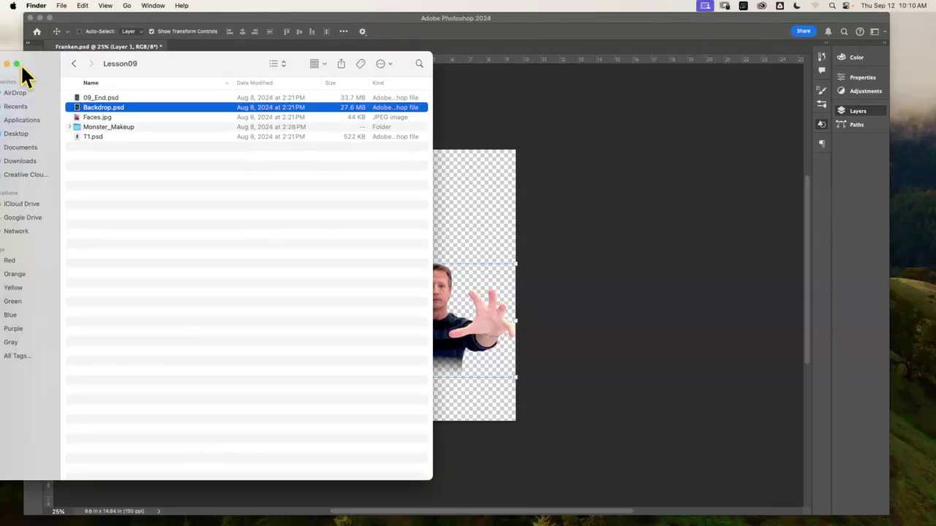
double_click(105, 126)
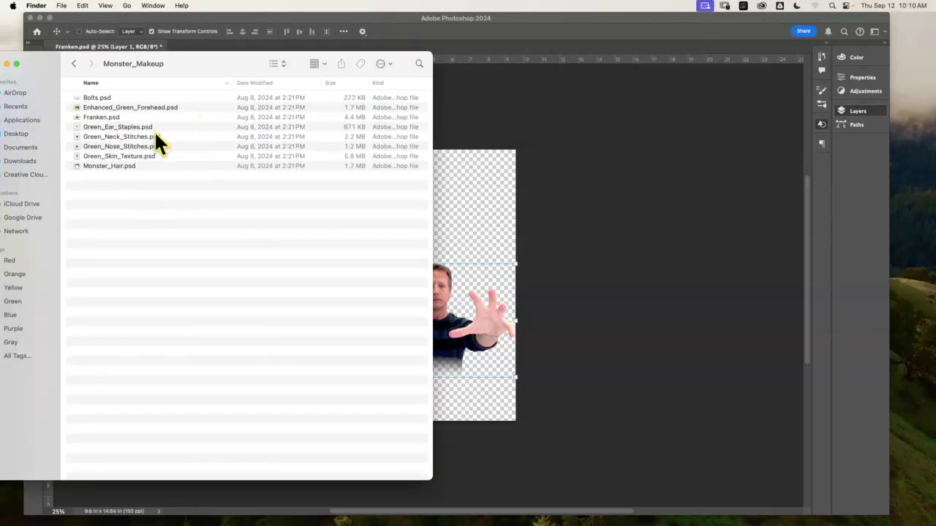
left_click_drag(212, 67, 209, 71)
left_click_drag(203, 95, 225, 86)
left_click(609, 188)
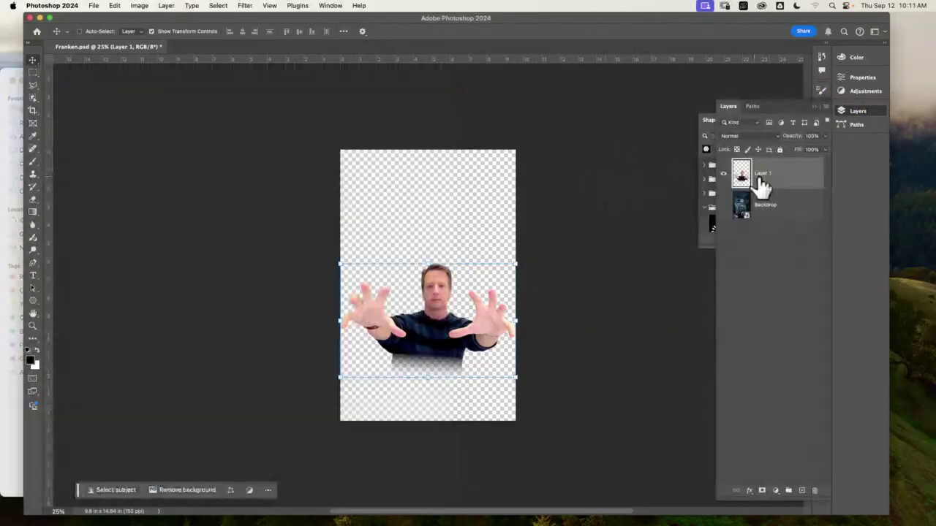
left_click(7, 82)
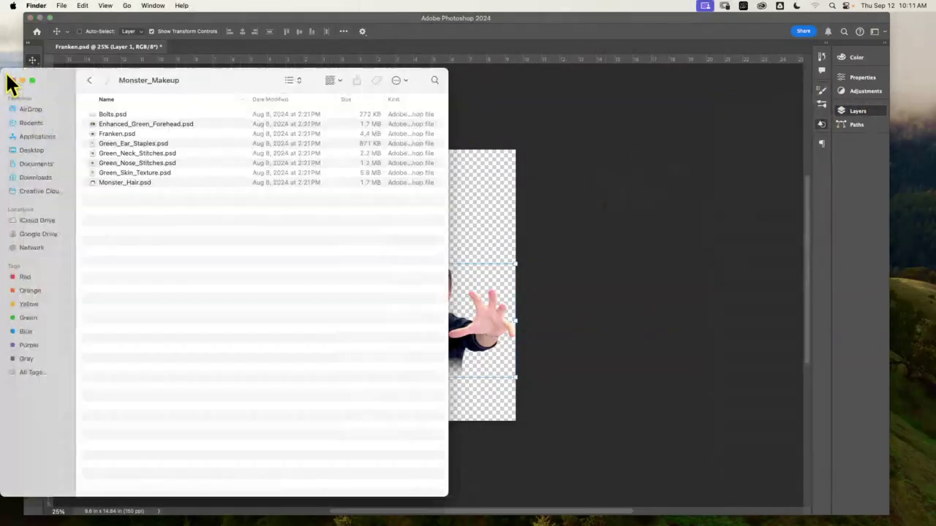
left_click(130, 182)
left_click(139, 134, "shift")
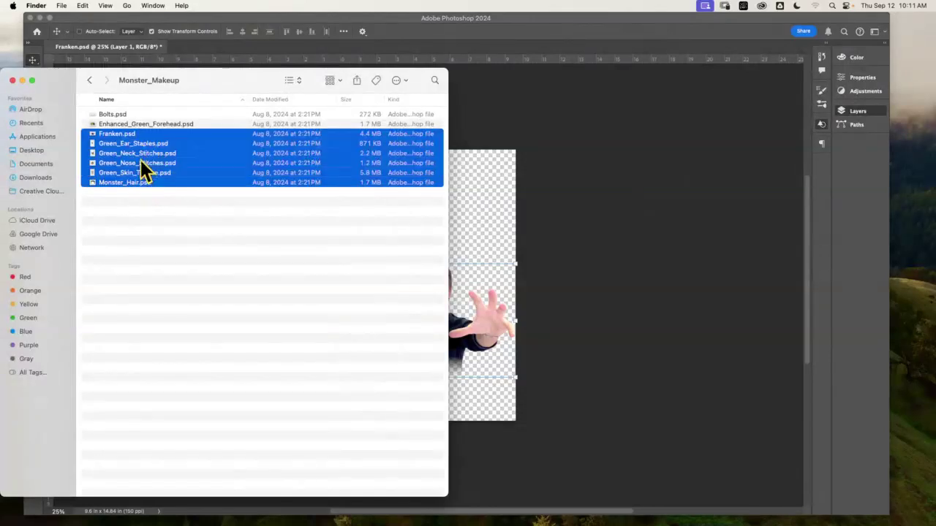
left_click(137, 217)
left_click(125, 133)
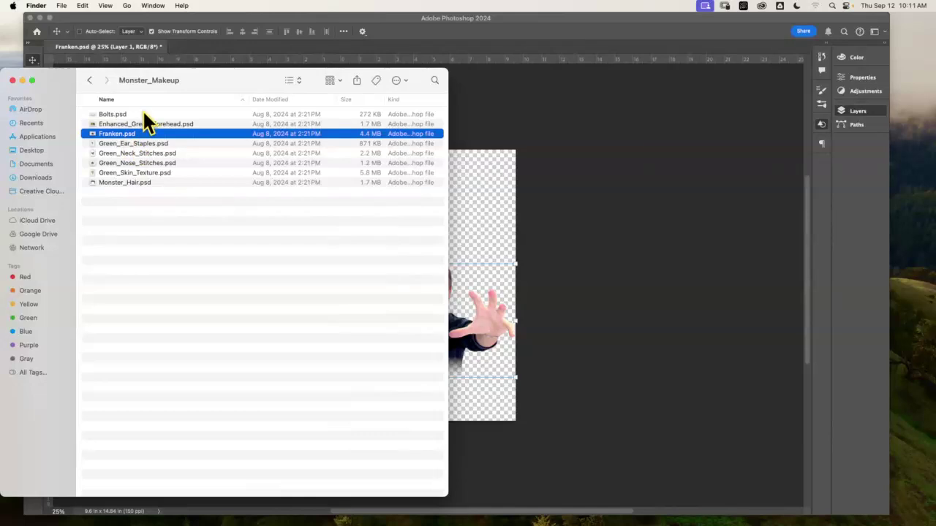
Select every file in the Monster_Makeup folder except Franken.psd
left_click(119, 115)
left_click(123, 124, "shift")
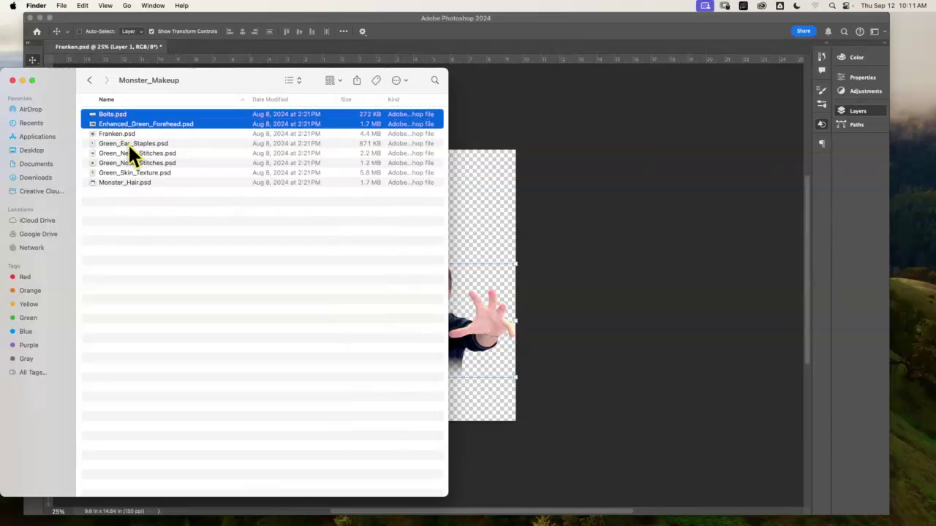
right_click(145, 142)
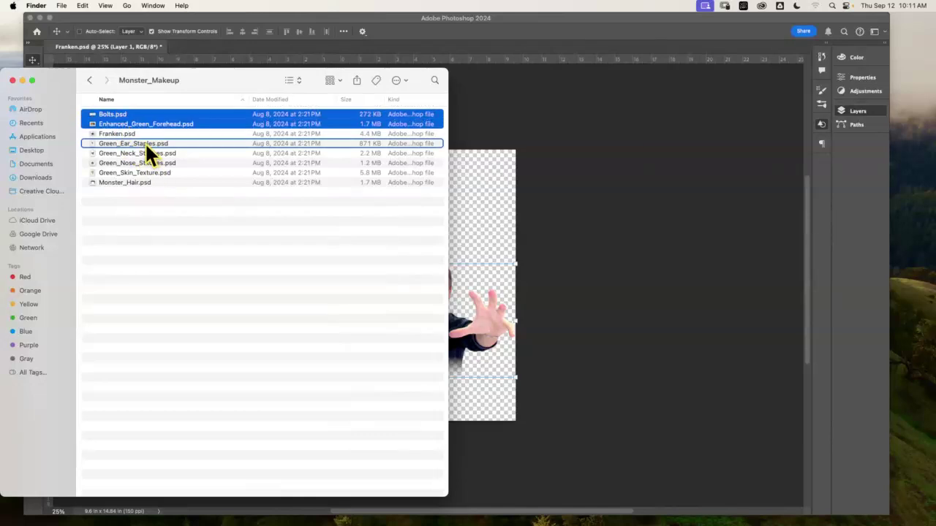
left_click(126, 139)
right_click(126, 139)
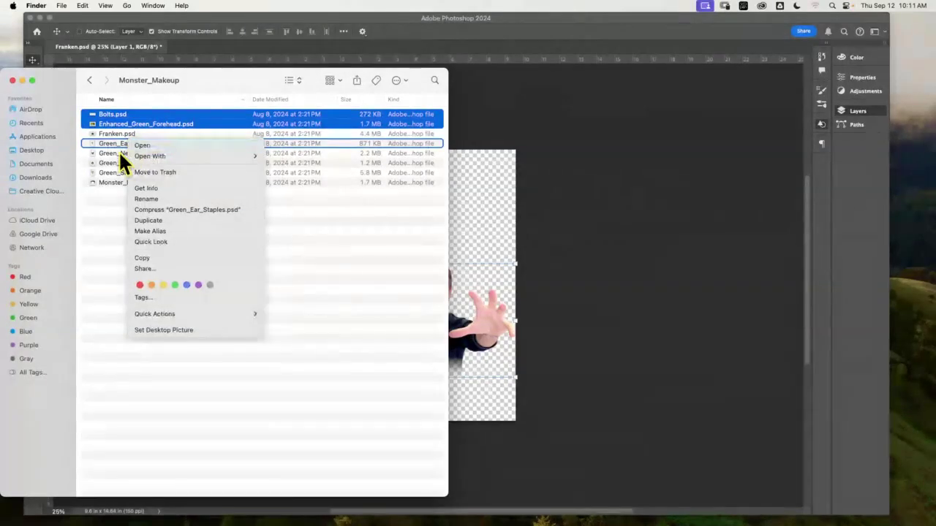
left_click(115, 141)
left_click(120, 140, "super")
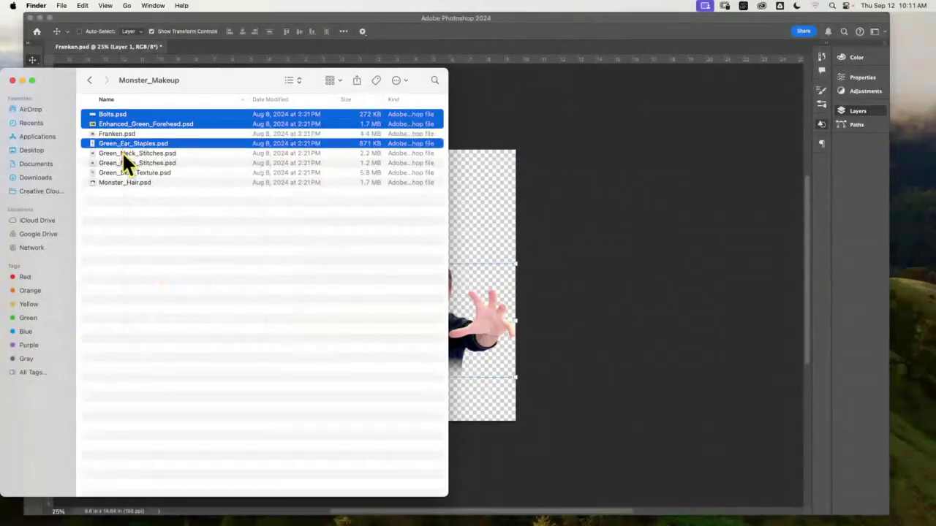
left_click(122, 154, "super")
left_click(123, 162, "super")
left_click(123, 172, "super")
left_click(122, 182, "super")
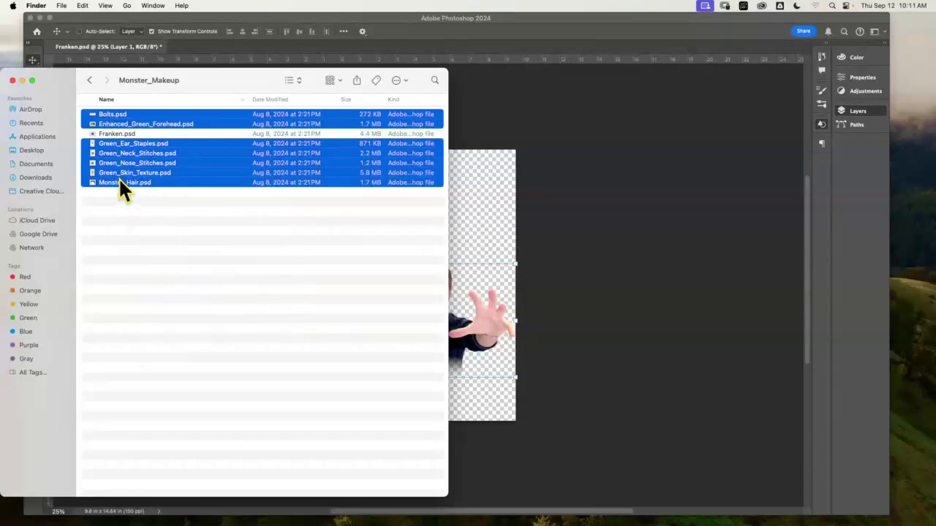
Place the seven selected makeup files into the Franken.psd document at 100% scale and accept each placement through Monster_Hair
left_click_drag(120, 179, 487, 257)
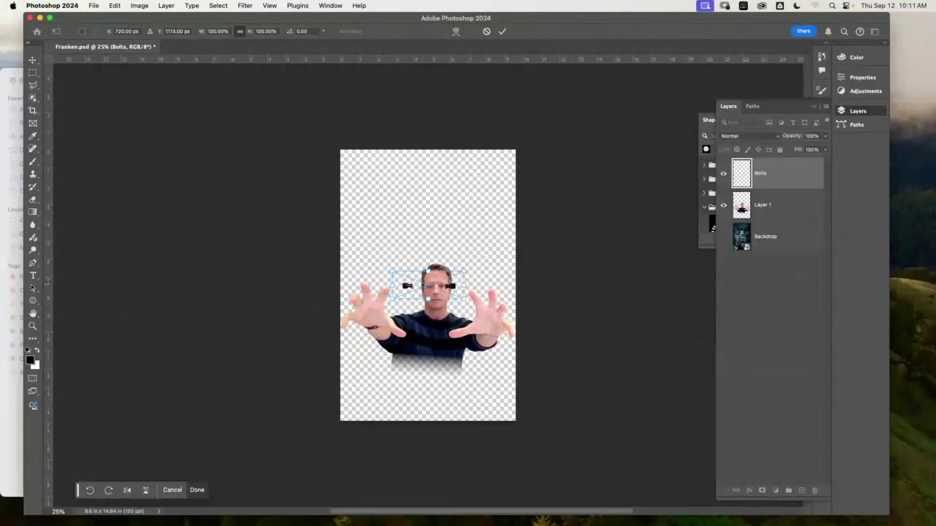
left_click(10, 126)
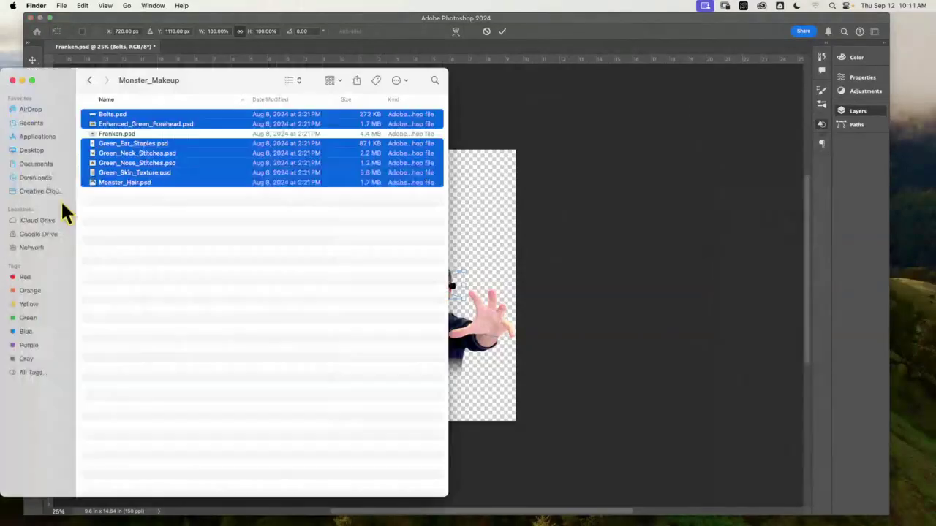
left_click_drag(163, 126, 499, 210)
left_click_drag(174, 77, 93, 157)
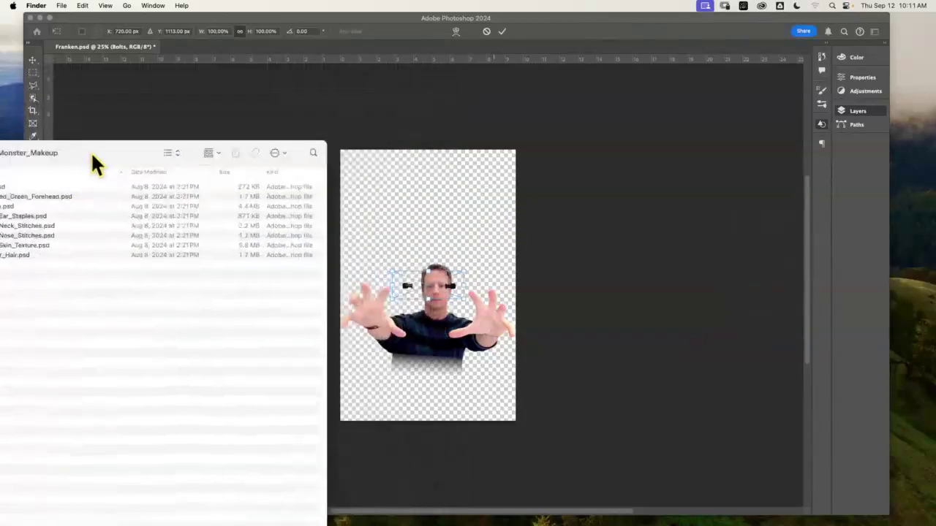
left_click(444, 282)
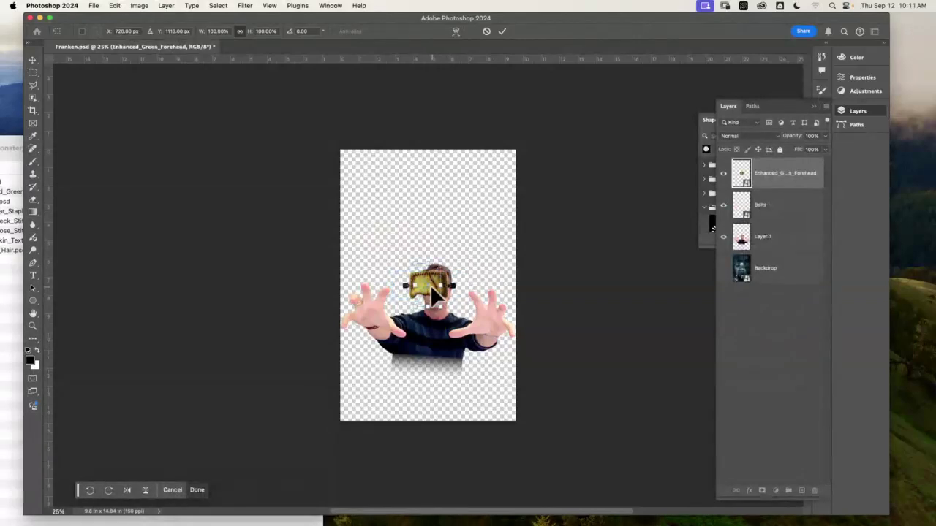
key("Return")
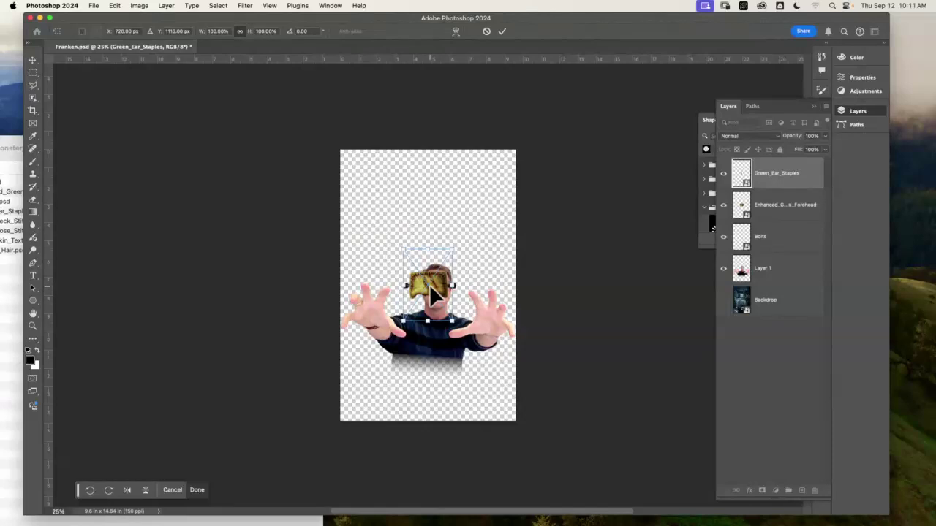
key("Return")
key("Return")
key("Return")
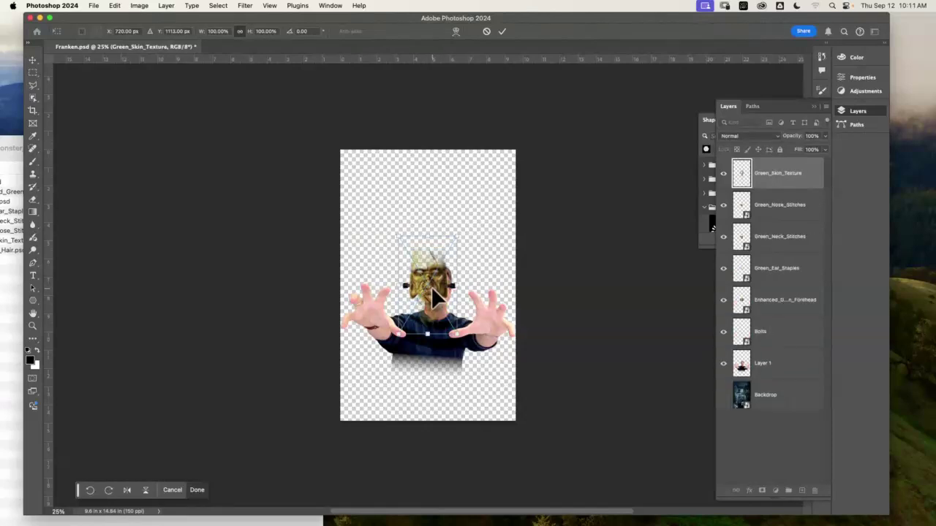
key("Return")
key("Return")
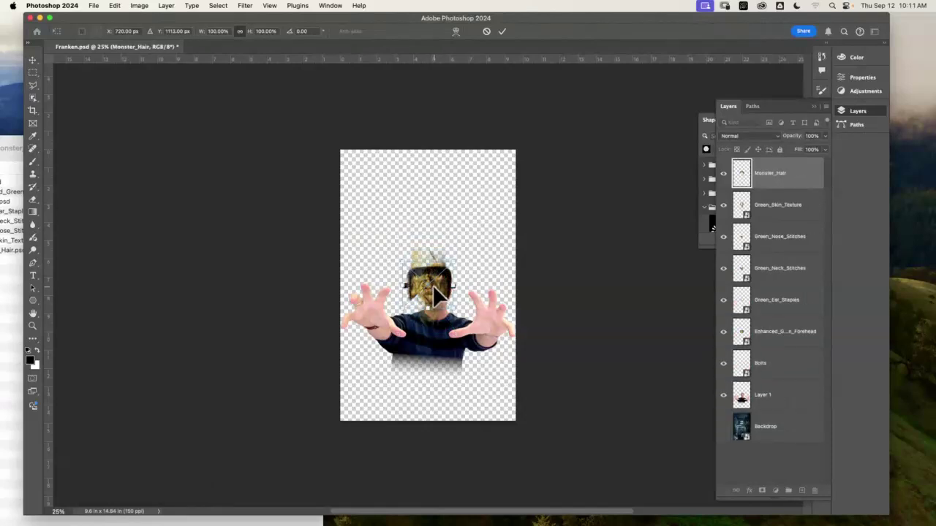
left_click(783, 340)
left_click(773, 371)
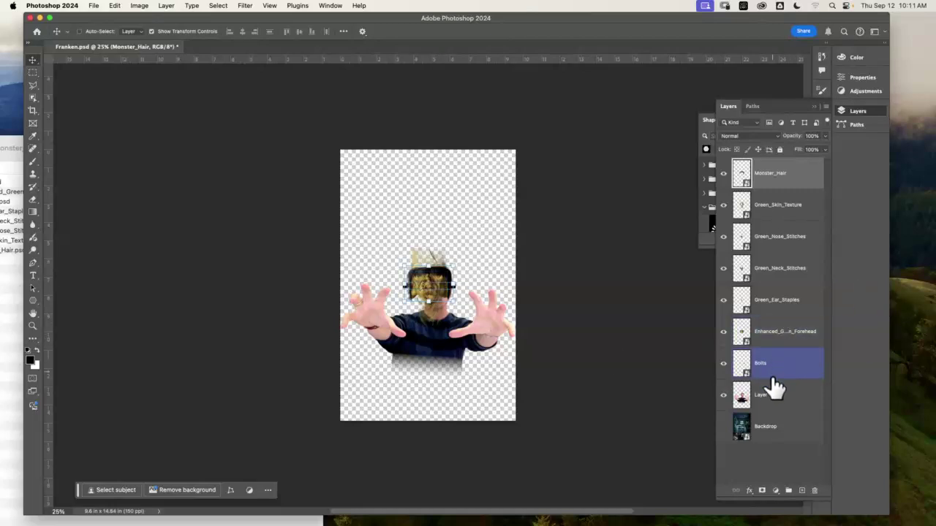
left_click(769, 399)
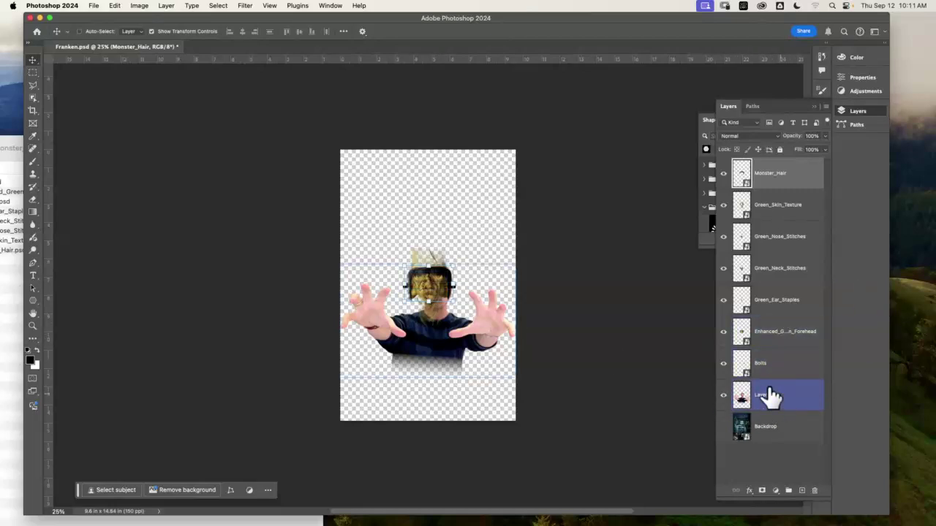
left_click(791, 367)
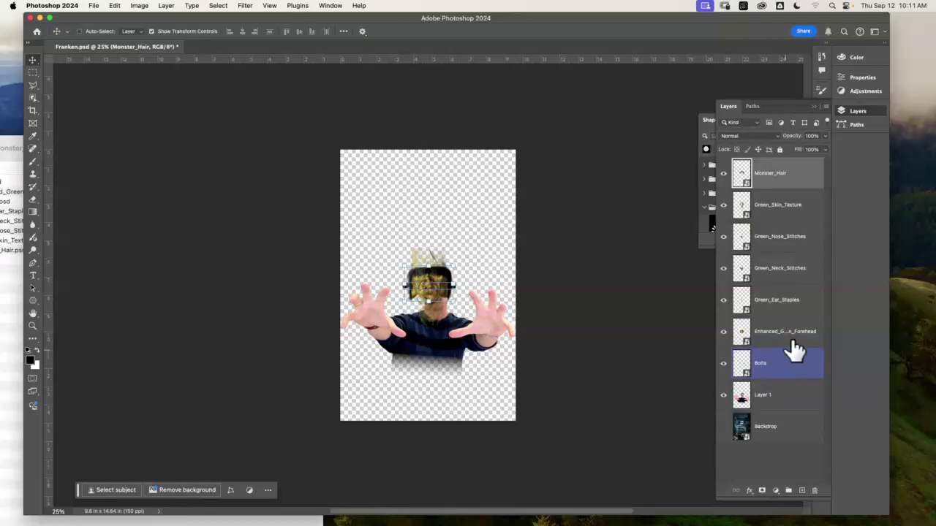
left_click(787, 341)
left_click(800, 307)
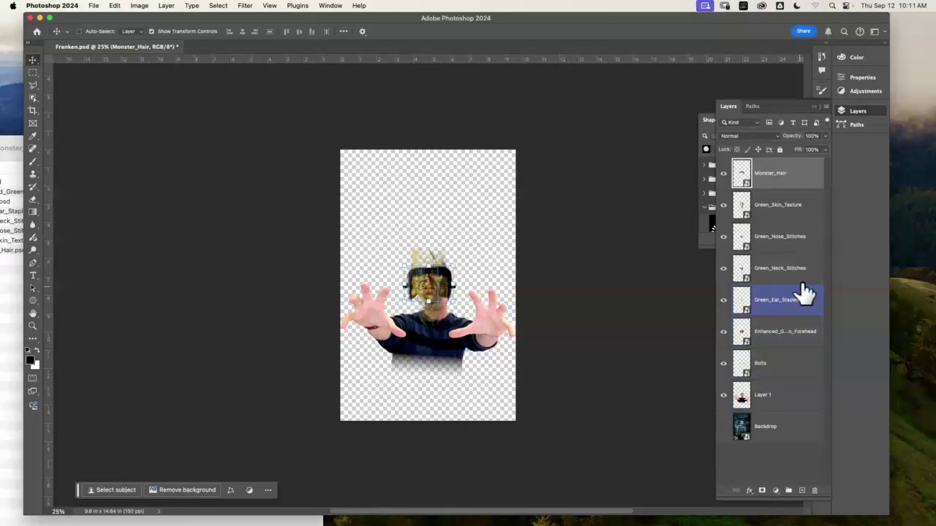
left_click(801, 274)
left_click_drag(798, 241, 526, 340)
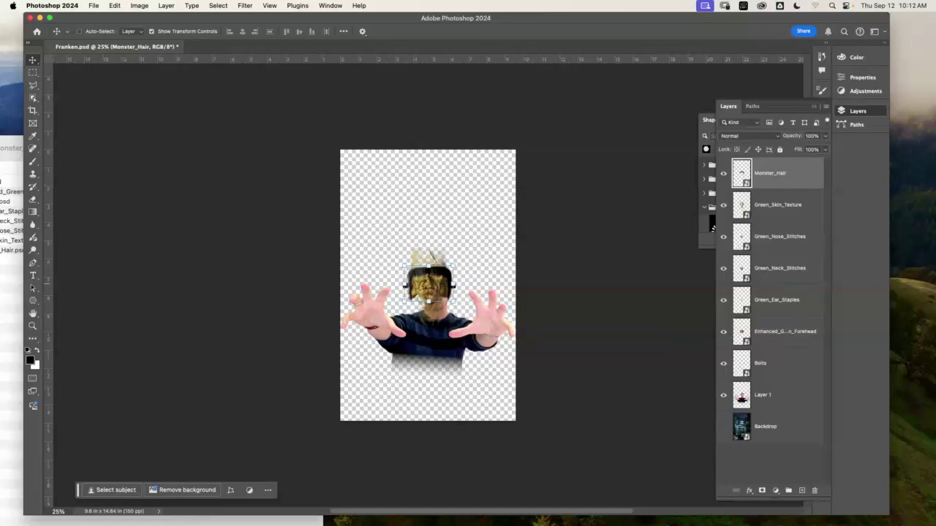
Hide Finder, switch back to Photoshop and shift the Monster_Hair layer slightly right and up over the man's head
left_click(18, 152)
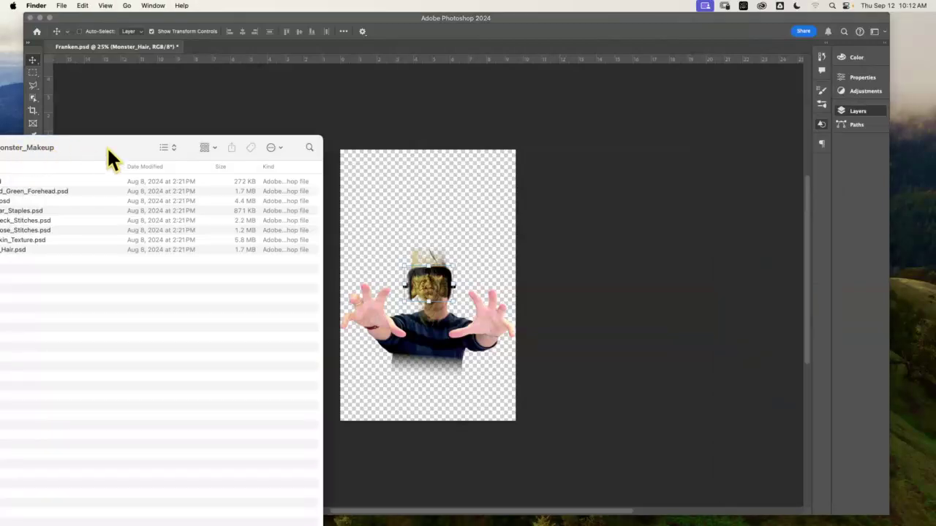
key("super+h")
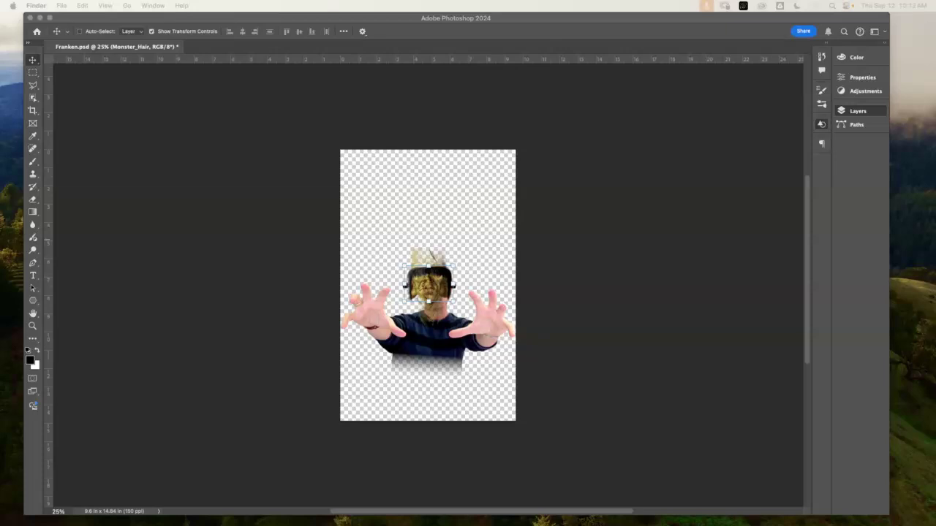
left_click(37, 334)
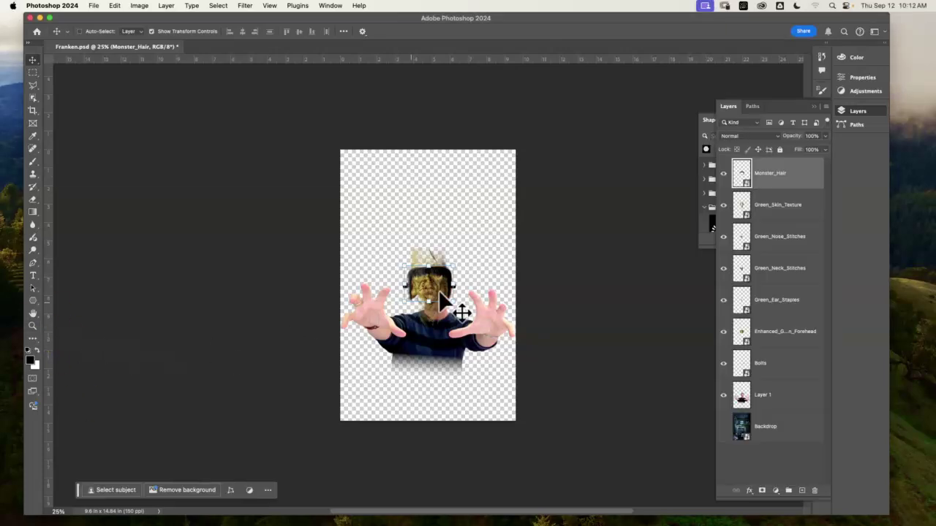
left_click_drag(468, 318, 429, 307)
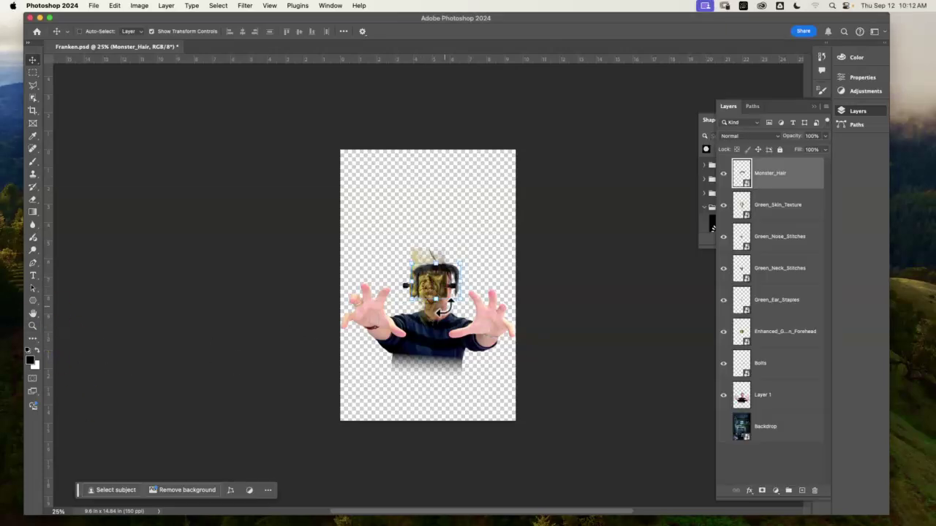
Hide all the makeup layers from Bolts up to Monster_Hair, leaving only the man on Layer 1 showing
left_click(32, 326)
left_click_drag(424, 322, 476, 234)
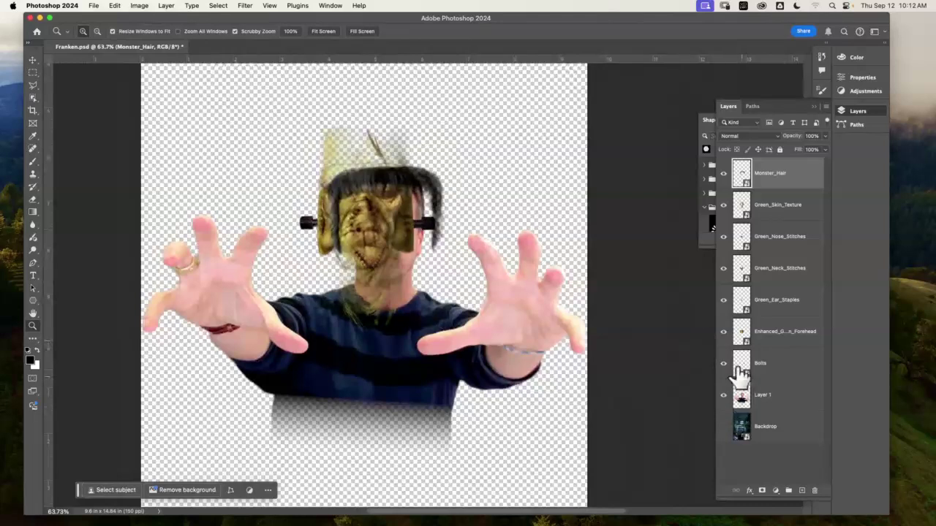
left_click(724, 332)
left_click_drag(724, 358, 720, 175)
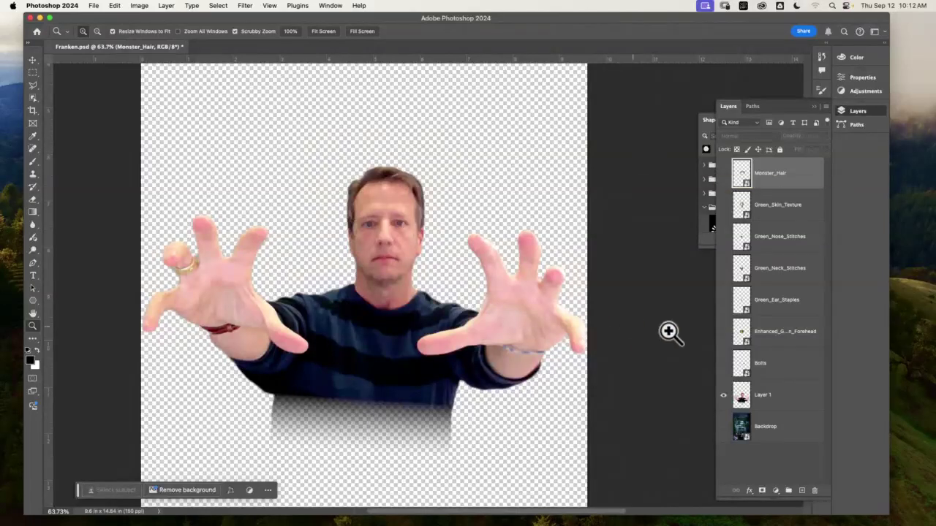
Show the Green_Skin_Texture layer and move it over the man's face
left_click(797, 209)
left_click(723, 206)
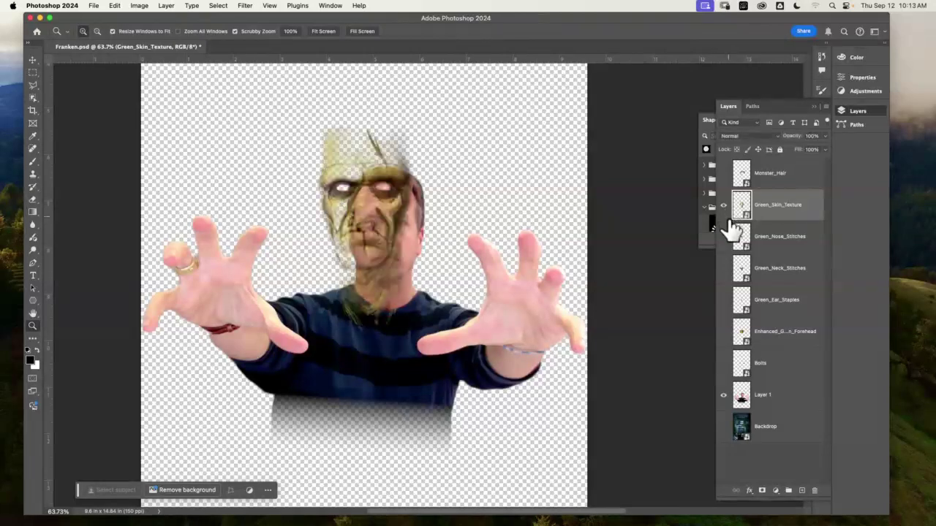
left_click(33, 60)
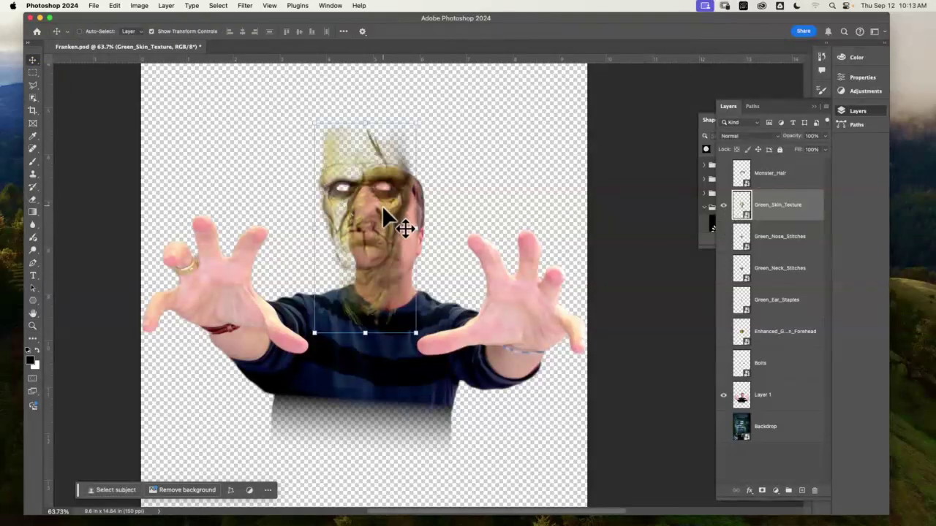
left_click_drag(389, 213, 413, 212)
Scale the Green_Skin_Texture layer to about 85% with Free Transform and align it with the man's face
key("super+t")
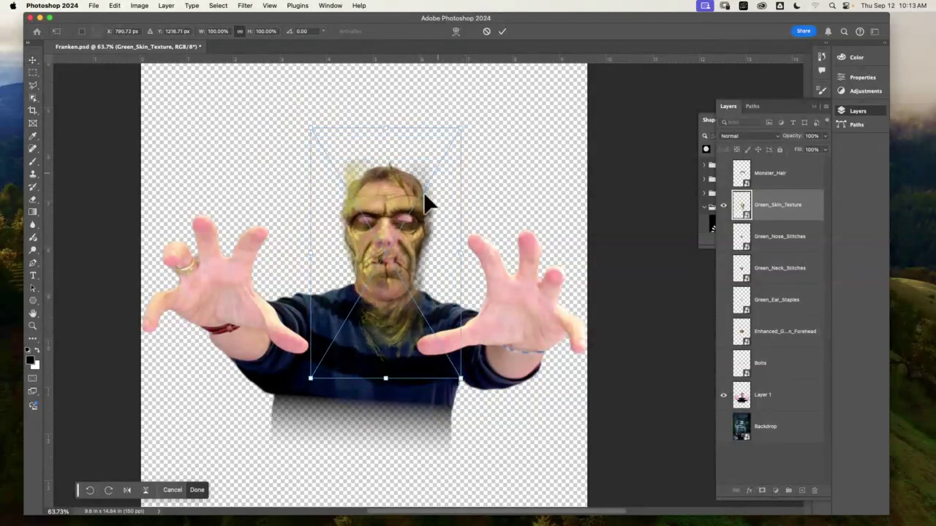
left_click_drag(412, 200, 413, 209)
left_click_drag(464, 135, 438, 168)
left_click_drag(407, 275, 389, 305)
Shrink the Green_Skin_Texture layer a little more and line its eyes and mouth up with the man's features
left_click(32, 326)
left_click(32, 59)
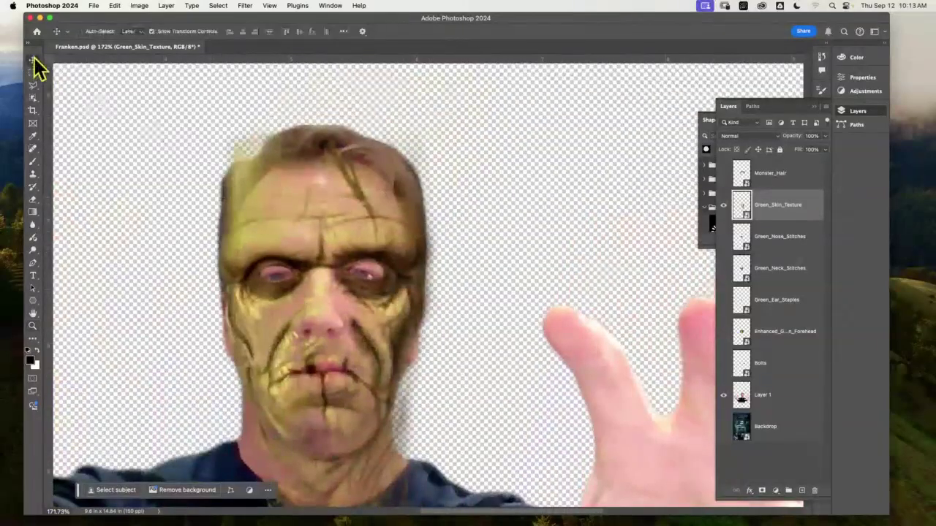
key("ctrl+t")
left_click_drag(444, 121, 445, 131)
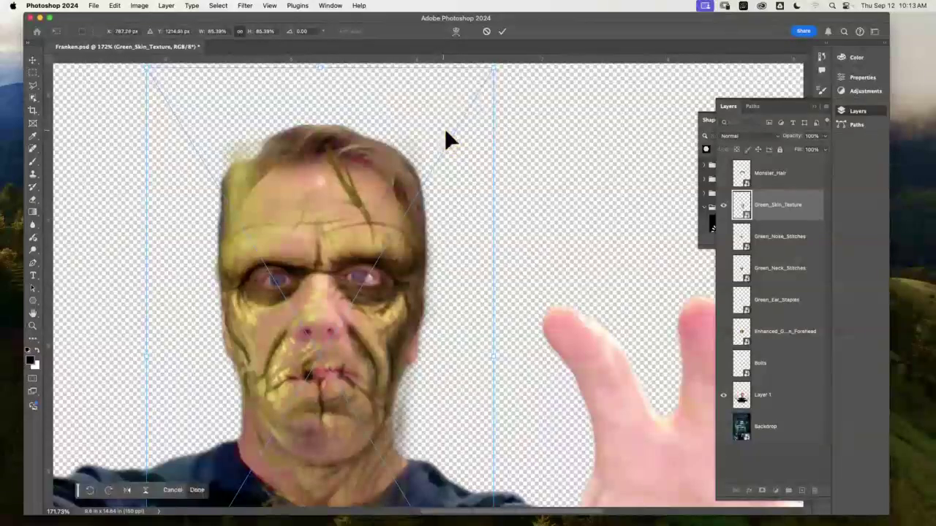
left_click_drag(315, 383, 318, 374)
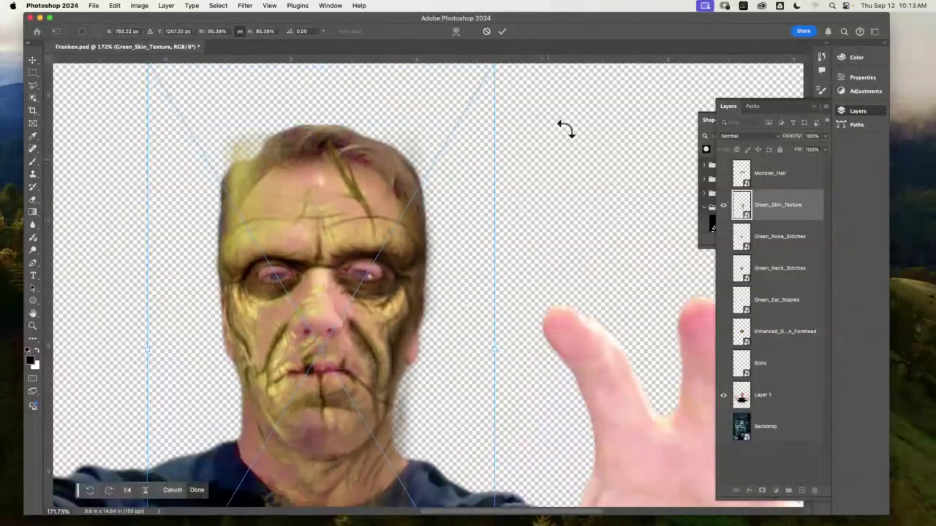
left_click_drag(395, 183, 398, 192)
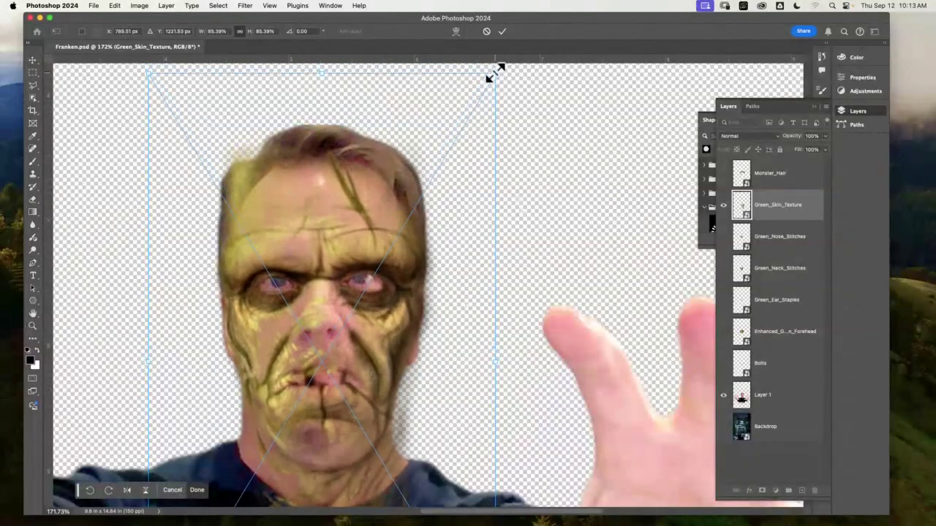
left_click_drag(495, 73, 479, 103)
left_click_drag(368, 276, 368, 247)
key("Return")
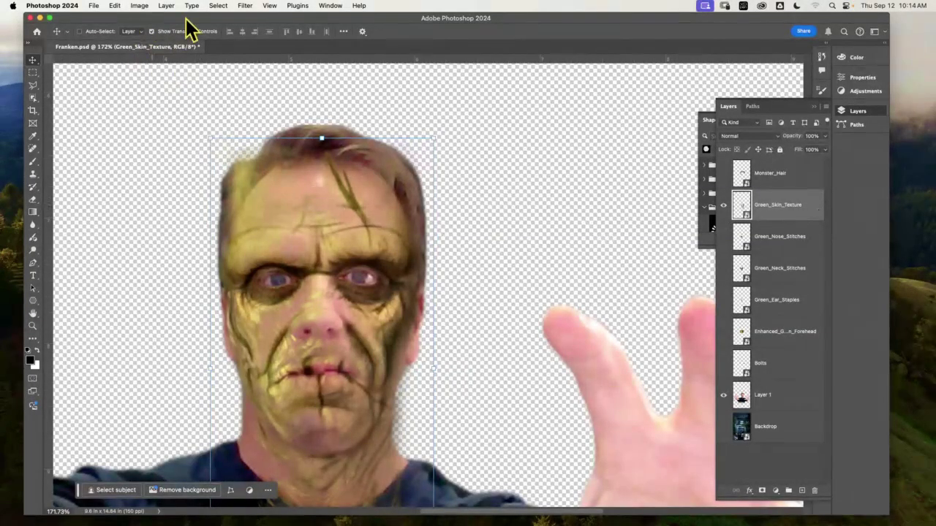
Open the Green_Skin_Texture layer in the Liquify filter and display all layers as a backdrop behind it
left_click(246, 6)
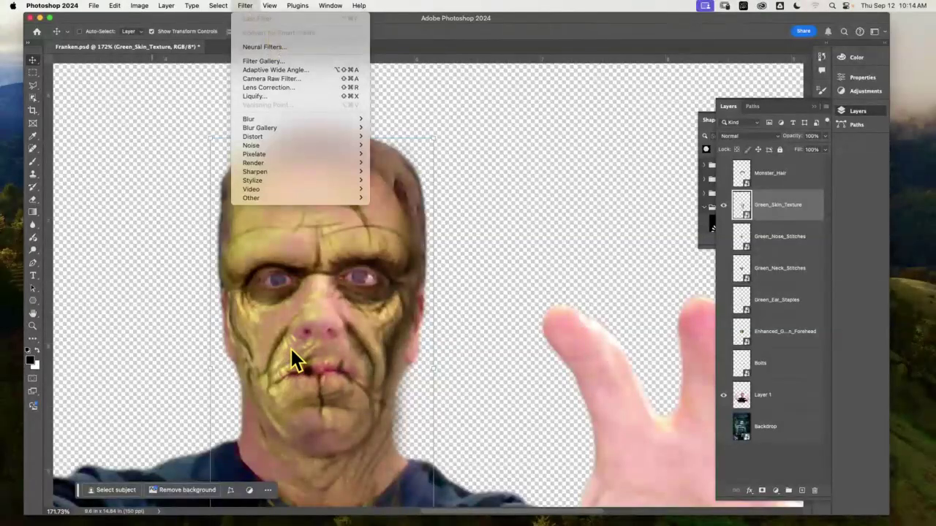
left_click(258, 95)
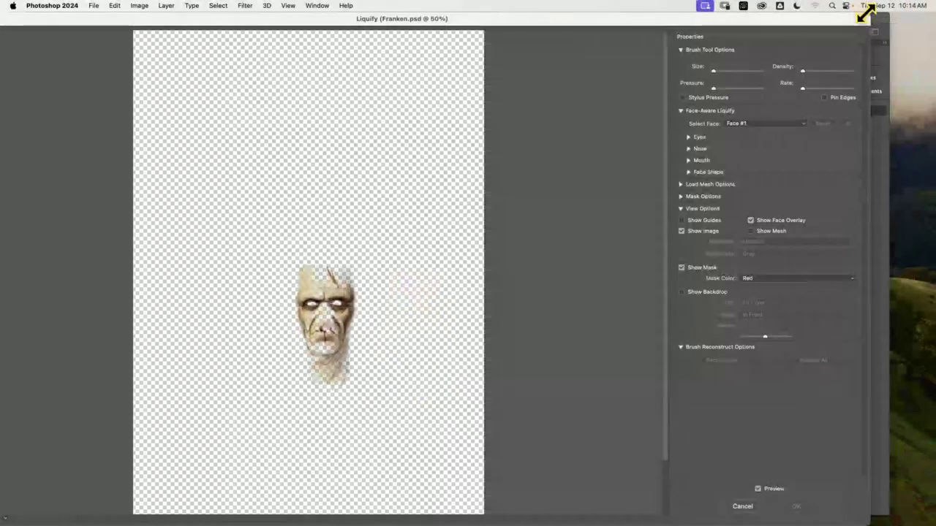
mouse_move(864, 11)
left_mouse_down()
mouse_move(741, 47)
mouse_move(560, 52)
left_mouse_up()
mouse_move(476, 69)
left_mouse_down()
mouse_move(742, 10)
mouse_move(671, 13)
left_mouse_up()
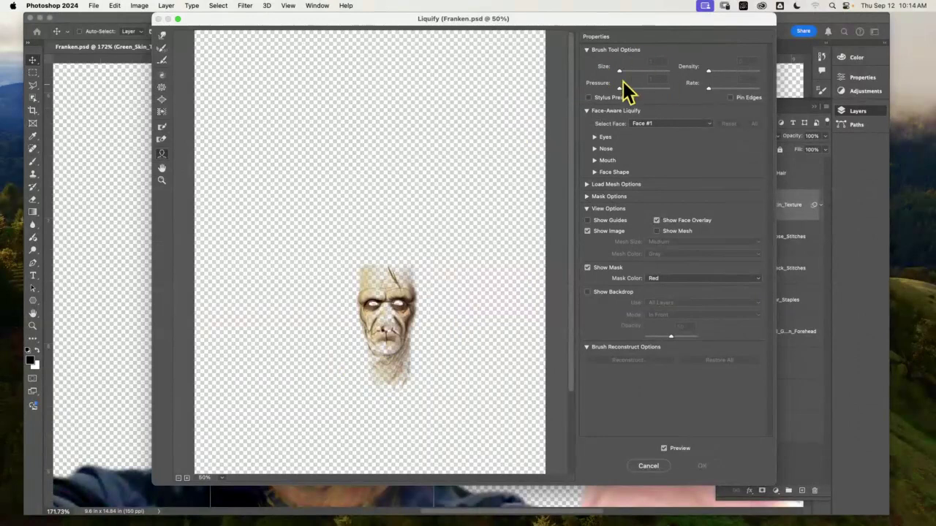
left_click(589, 292)
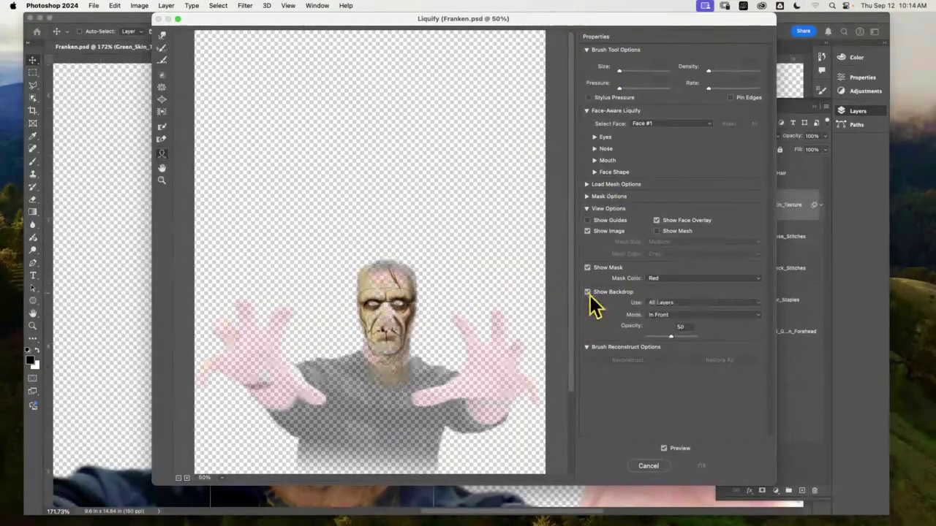
Nudge the skin texture upward around the man's left eye with the Forward Warp tool
left_click(162, 179)
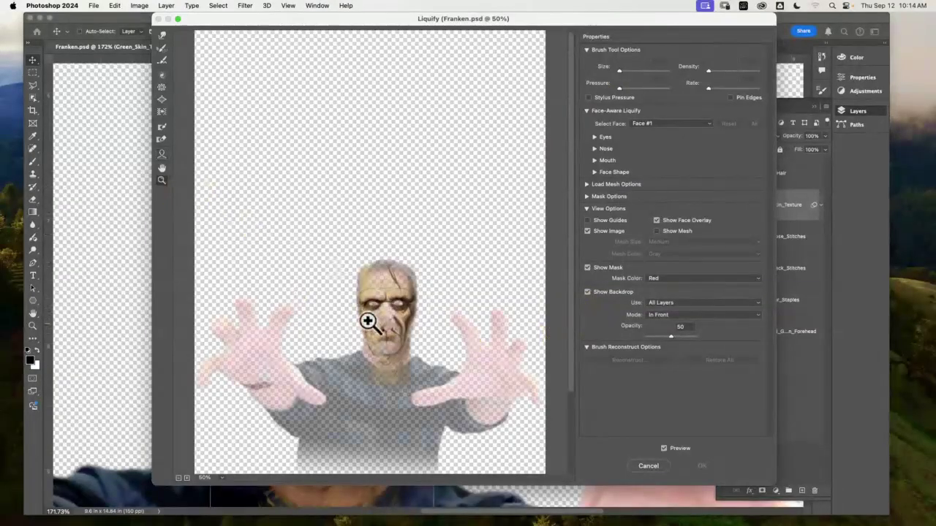
left_click_drag(411, 299, 411, 295)
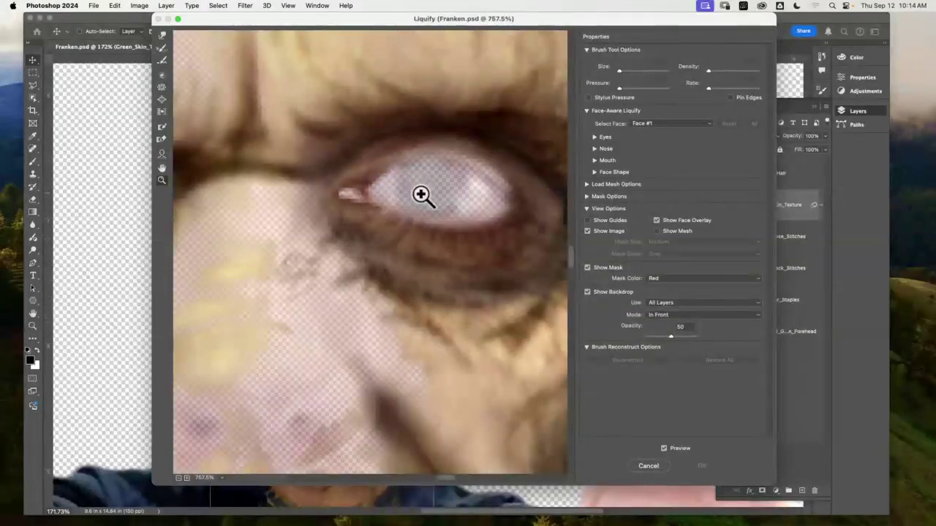
left_click(396, 217)
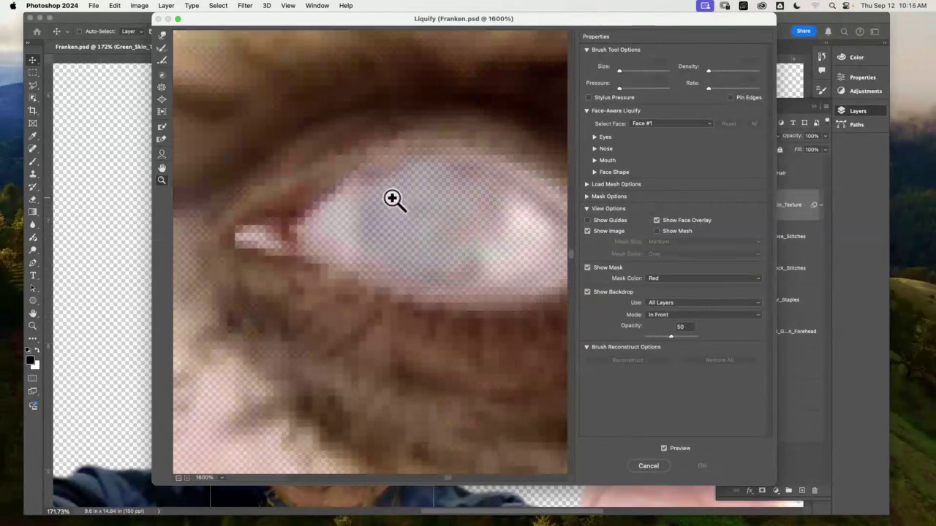
left_click(392, 198, "alt")
left_click(392, 198, "alt")
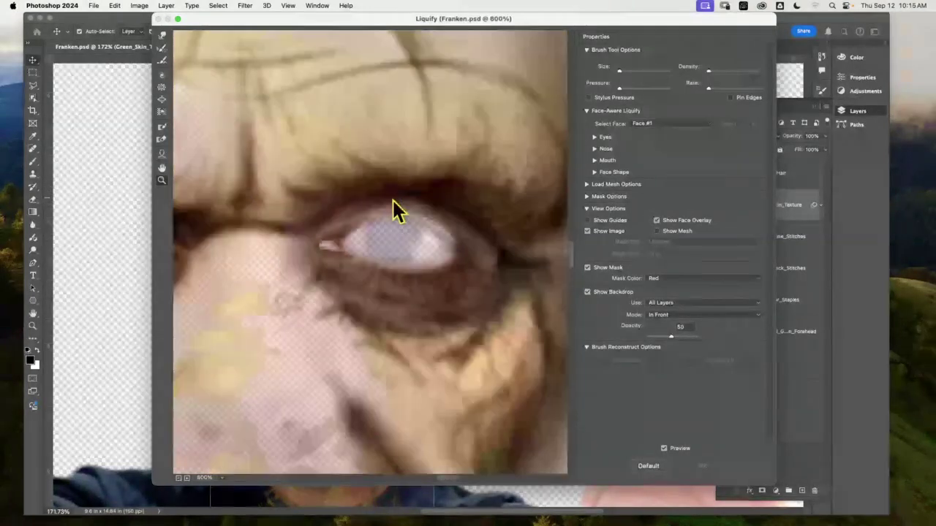
left_click_drag(392, 201, 104, 241)
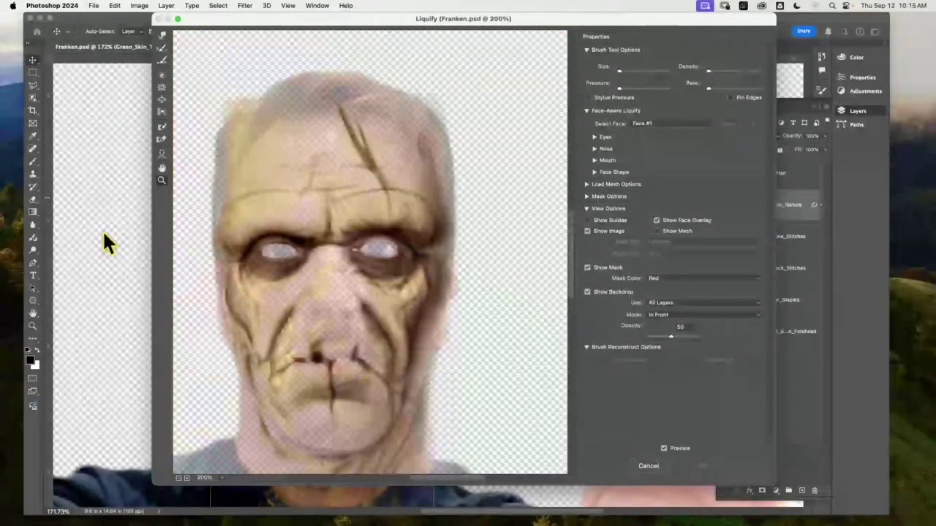
left_click(162, 36)
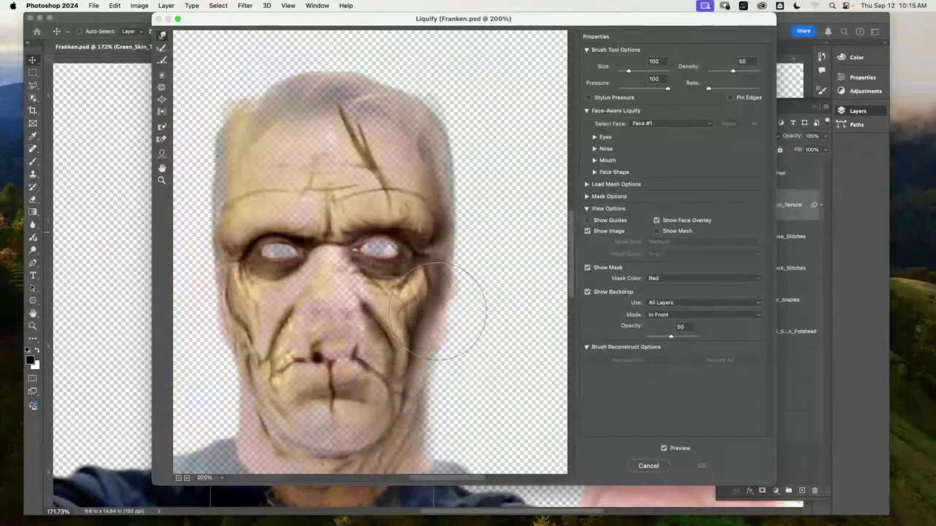
mouse_move(377, 282)
left_mouse_down()
mouse_move(376, 233)
mouse_move(374, 272)
mouse_move(380, 241)
mouse_move(387, 251)
left_mouse_up()
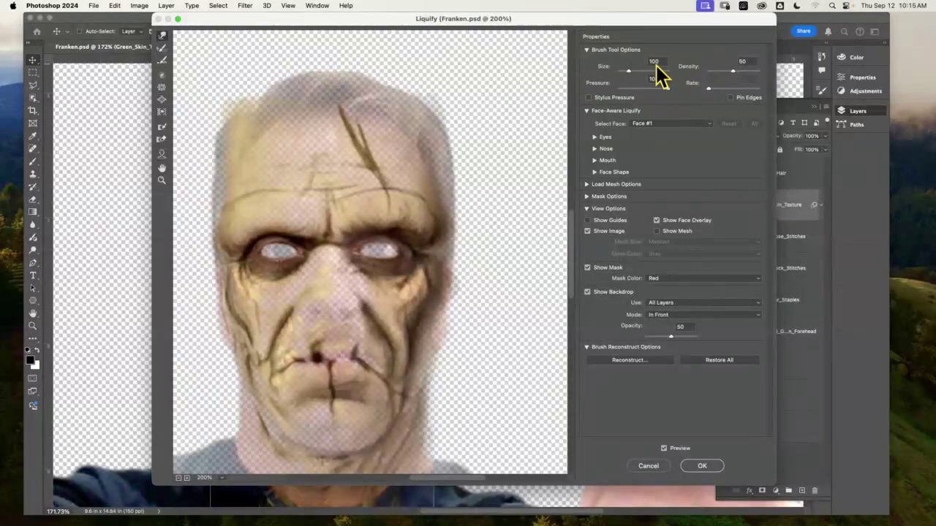
Set the warp brush to size 150 and pressure 75, and reshape the texture's eye holes and left brow to fit the man's eyes
type("150")
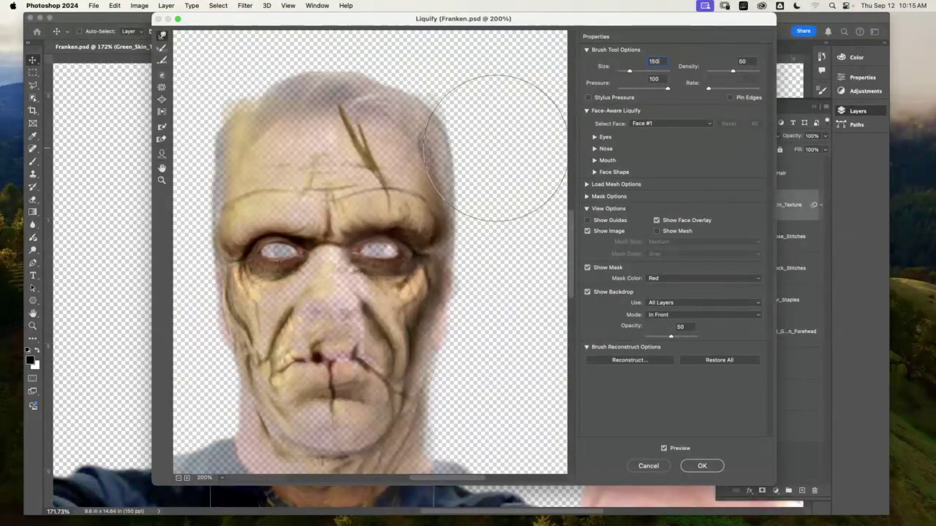
left_click(654, 79)
type("75")
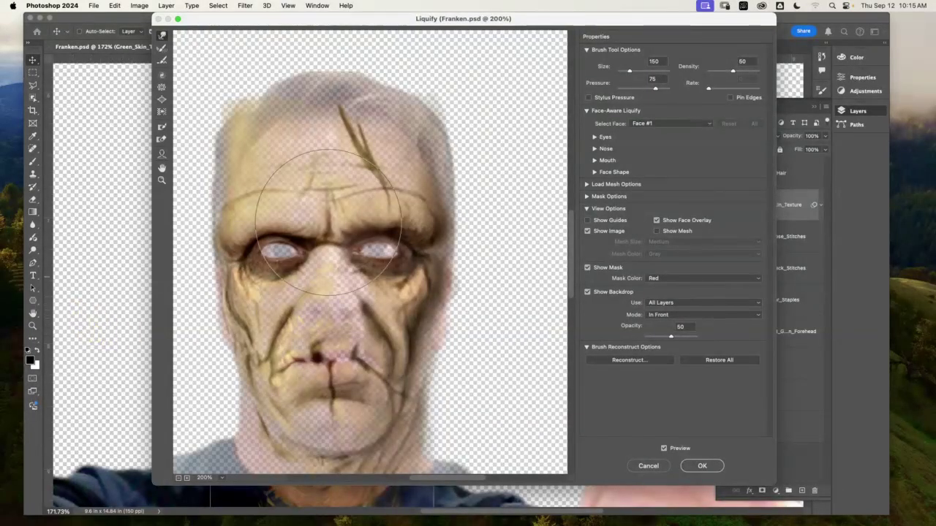
mouse_move(261, 251)
left_mouse_down()
mouse_move(271, 240)
mouse_move(270, 261)
left_mouse_up()
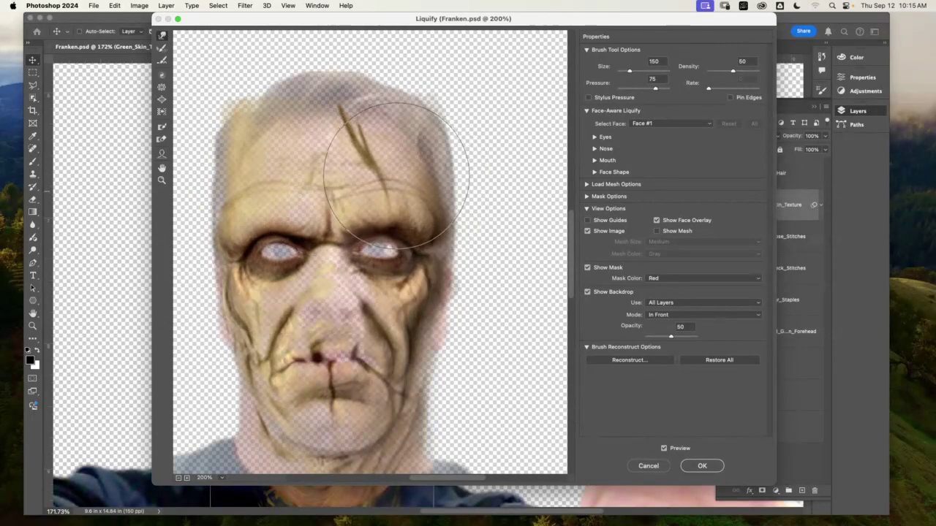
left_click_drag(413, 133, 384, 245)
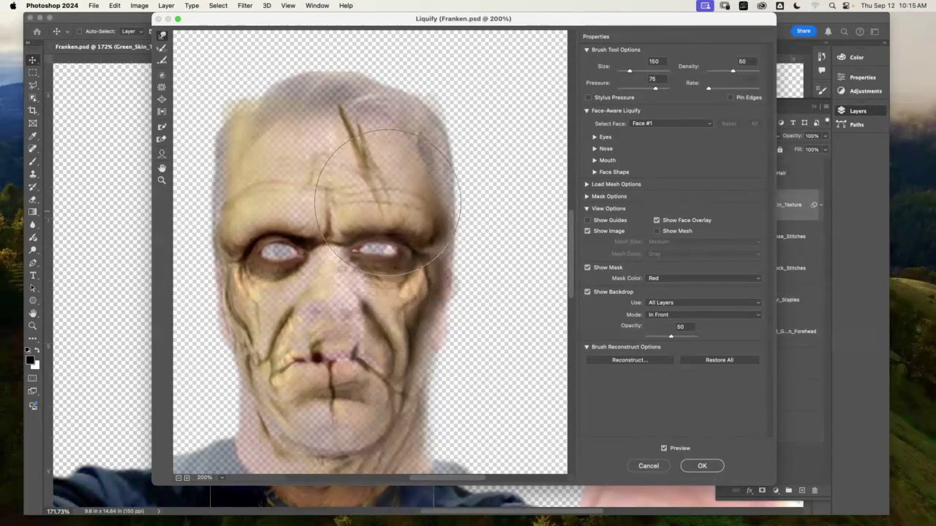
left_click_drag(387, 203, 382, 241)
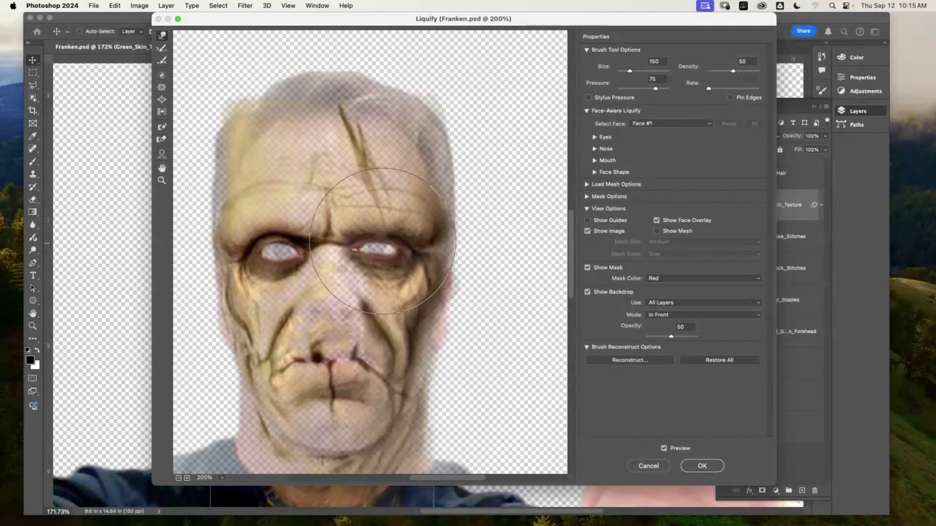
Compare the warped skin texture with and without the backdrop, and apply the Liquify filter with the backdrop shown
left_click(588, 292)
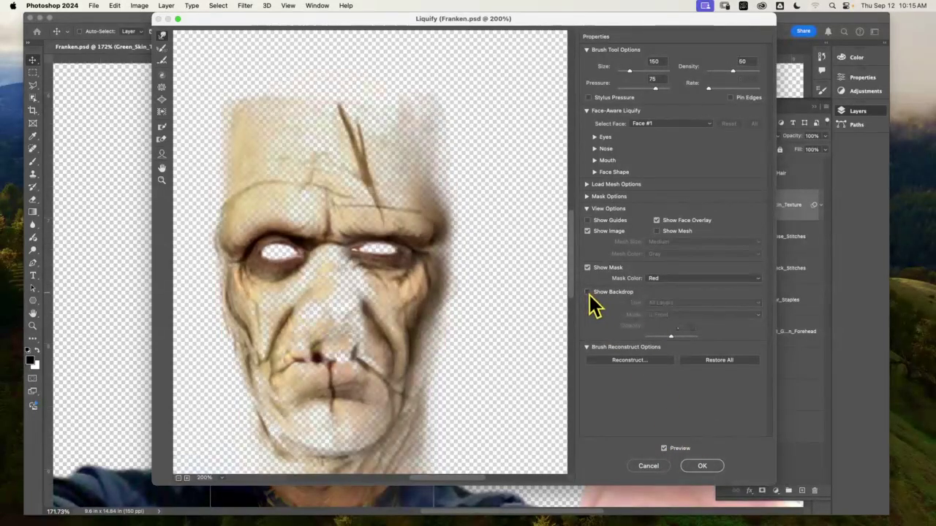
left_click(589, 293)
left_click(589, 293)
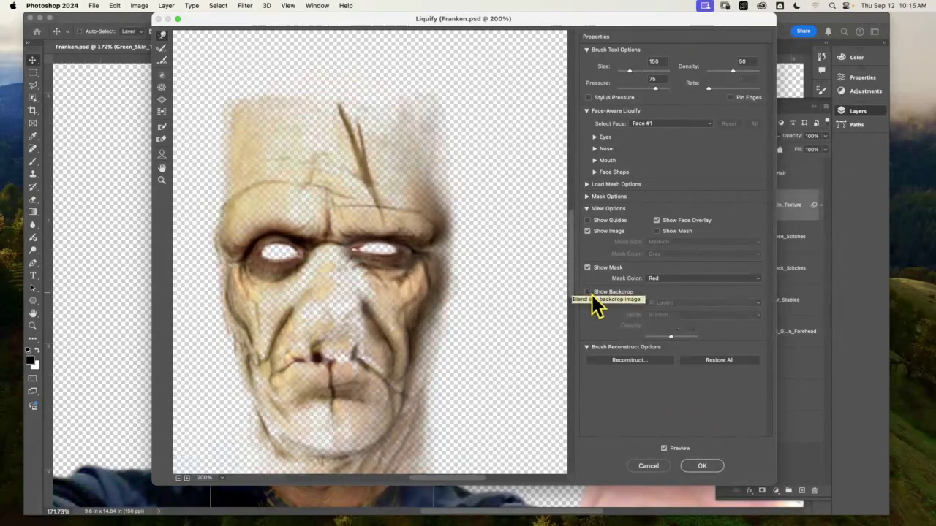
left_click(589, 293)
left_click(590, 293)
left_click(594, 296)
left_click(594, 297)
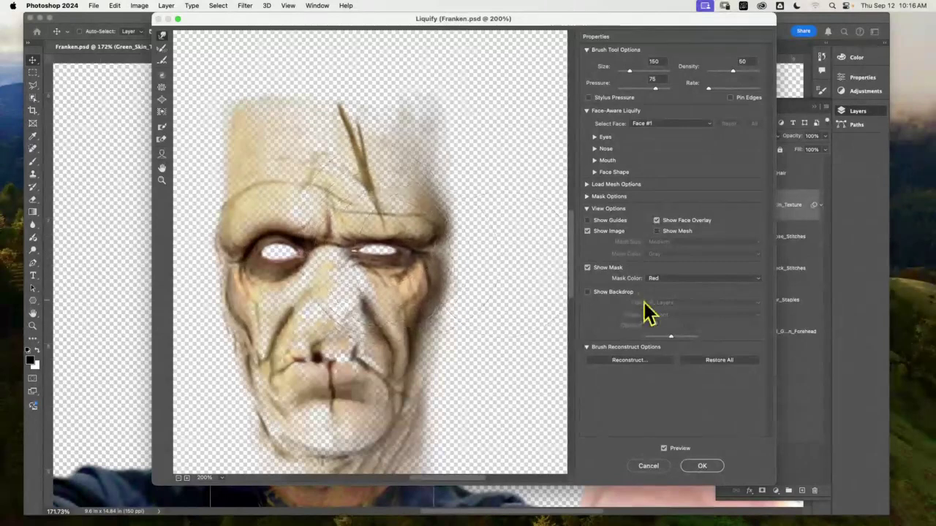
left_click(587, 293)
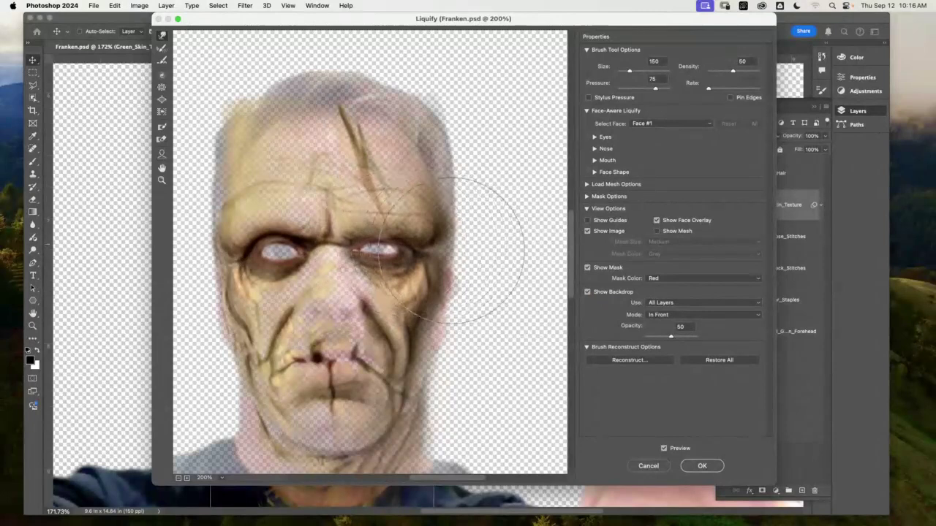
left_click(588, 293)
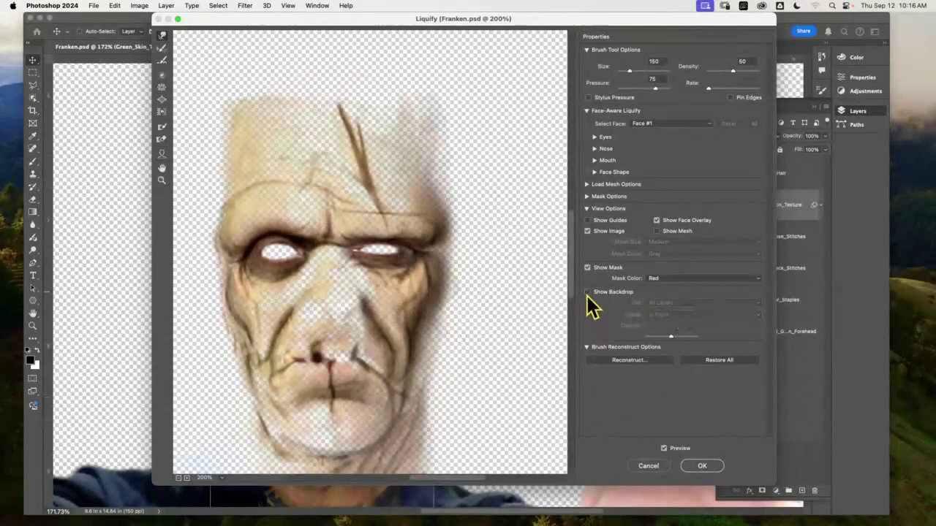
left_click(588, 292)
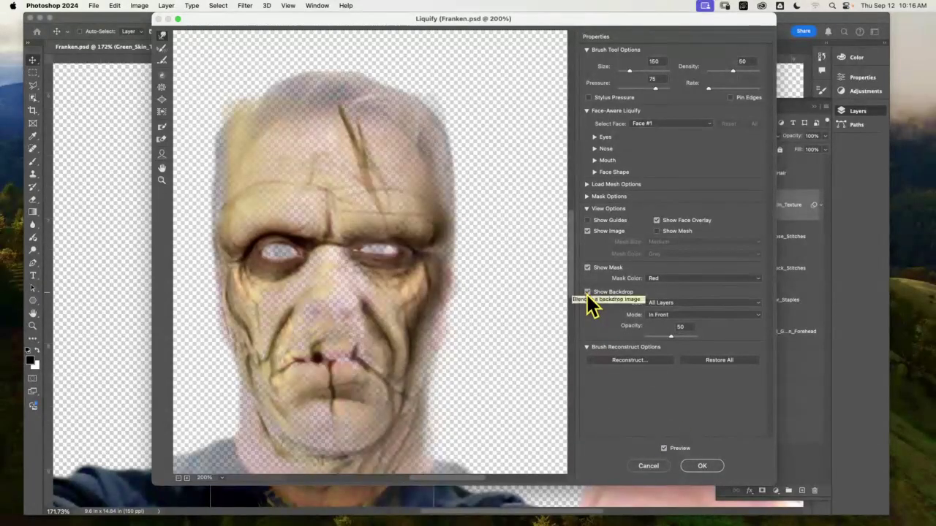
left_click(702, 467)
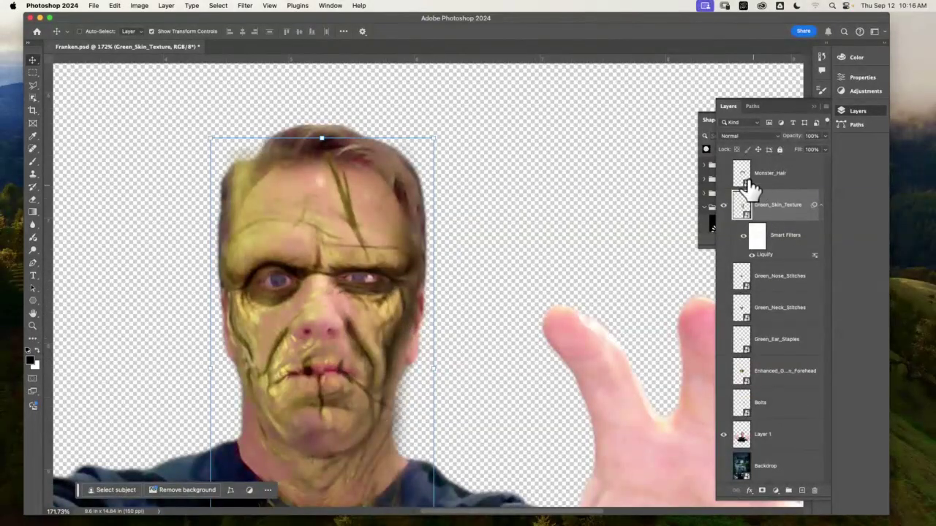
Show the Green_Nose_Stitches layer, reorder it above Green_Skin_Texture, and move the stitches over the middle of the man's face
left_click(782, 278)
left_click(723, 276)
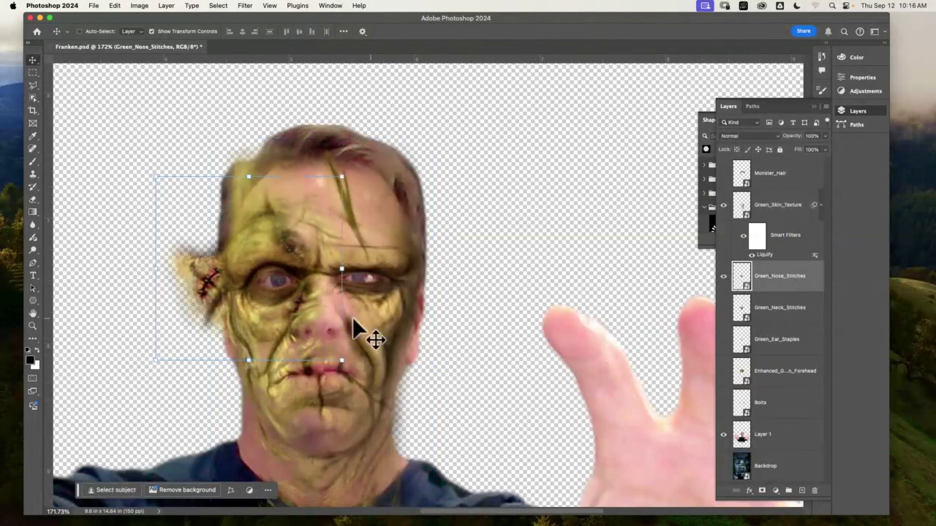
left_click_drag(777, 273, 781, 211)
left_click_drag(247, 314, 304, 347)
left_click_drag(400, 215, 422, 227)
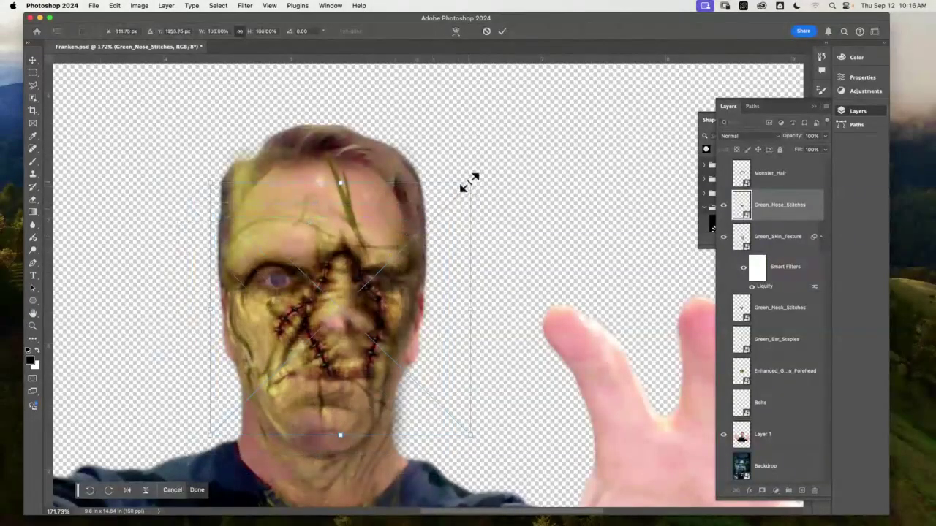
Scale the nose stitches to about 71% with Free Transform and place them around the man's nose
left_click_drag(470, 181, 395, 256)
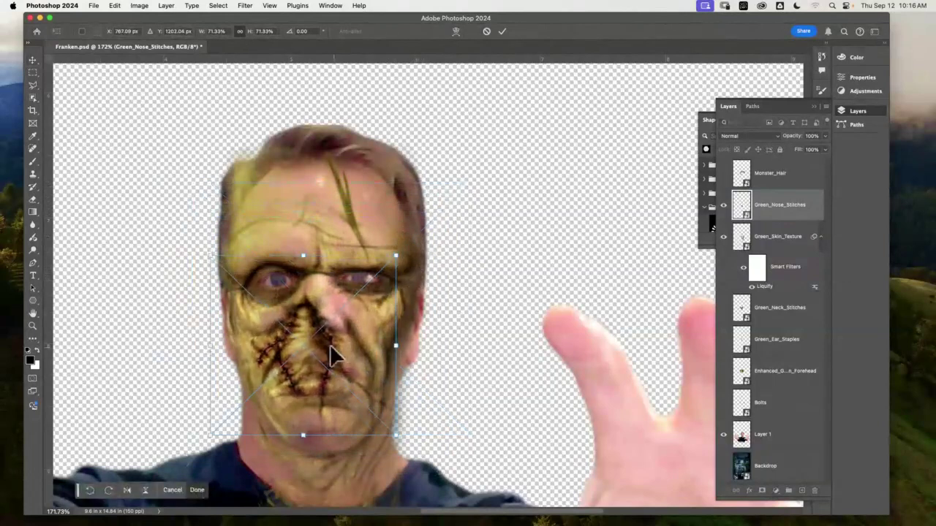
left_click_drag(329, 345, 188, 331)
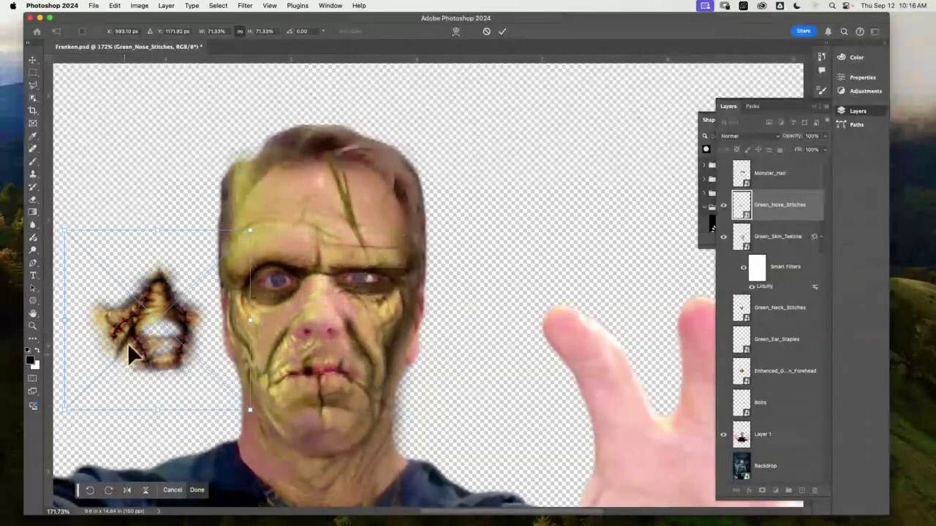
left_click_drag(157, 299, 321, 290)
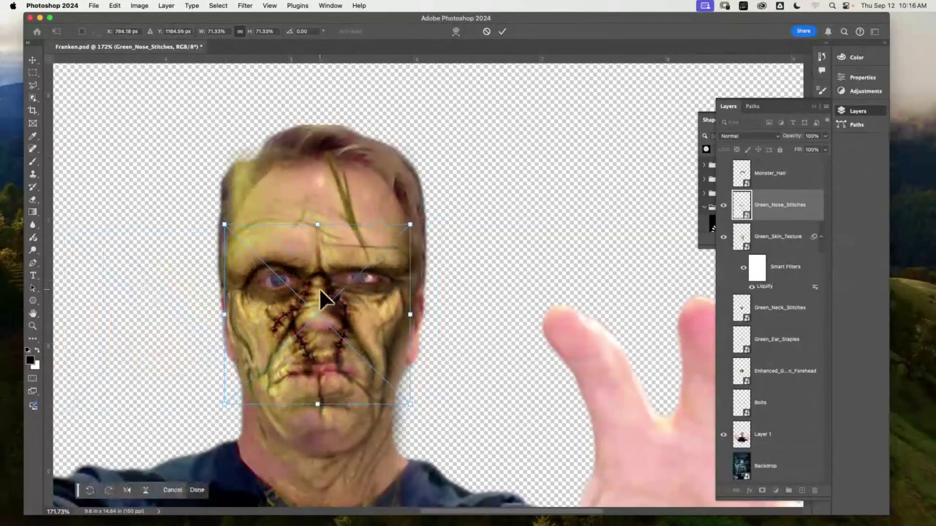
Enlarge the nose stitches to about 76%, realign them around the nose and upper lip, and apply the transform
left_click_drag(224, 403, 218, 408)
mouse_move(334, 307)
left_mouse_down()
mouse_move(345, 309)
mouse_move(340, 297)
left_mouse_up()
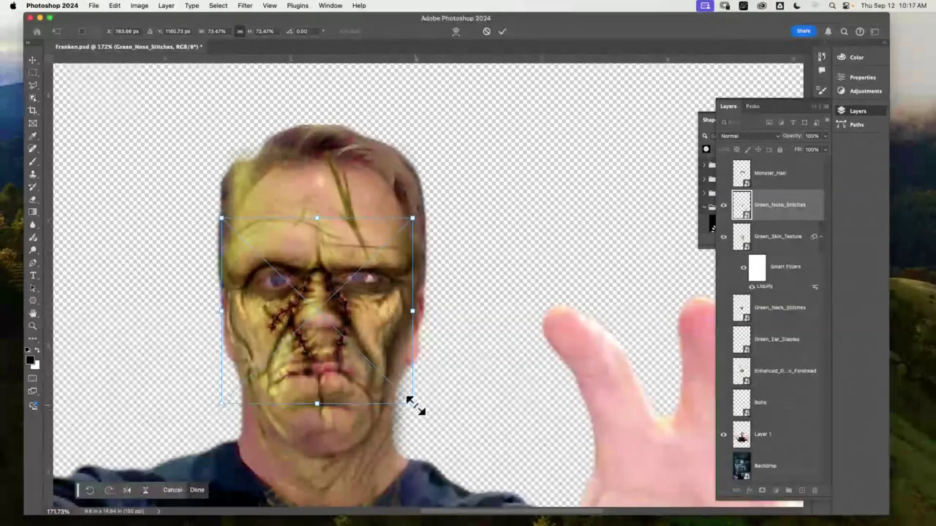
left_click_drag(414, 405, 417, 408)
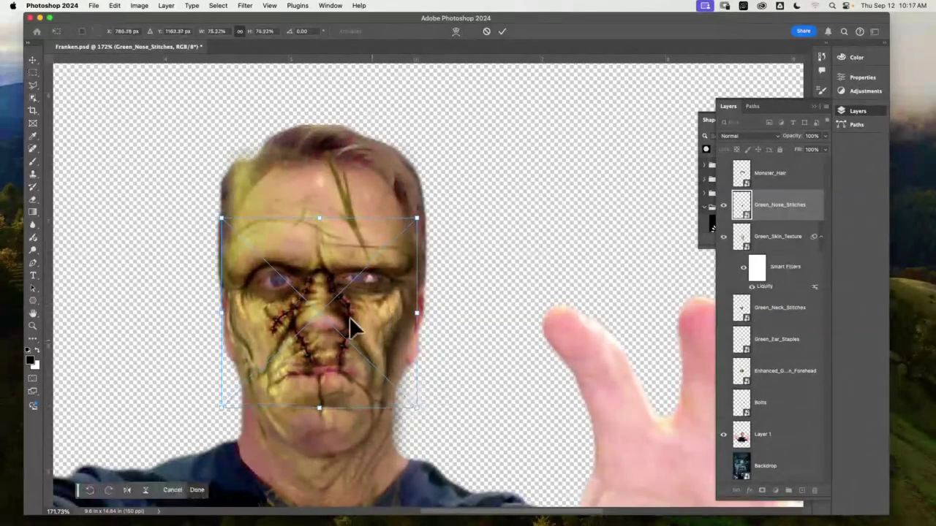
left_click_drag(338, 310, 171, 345)
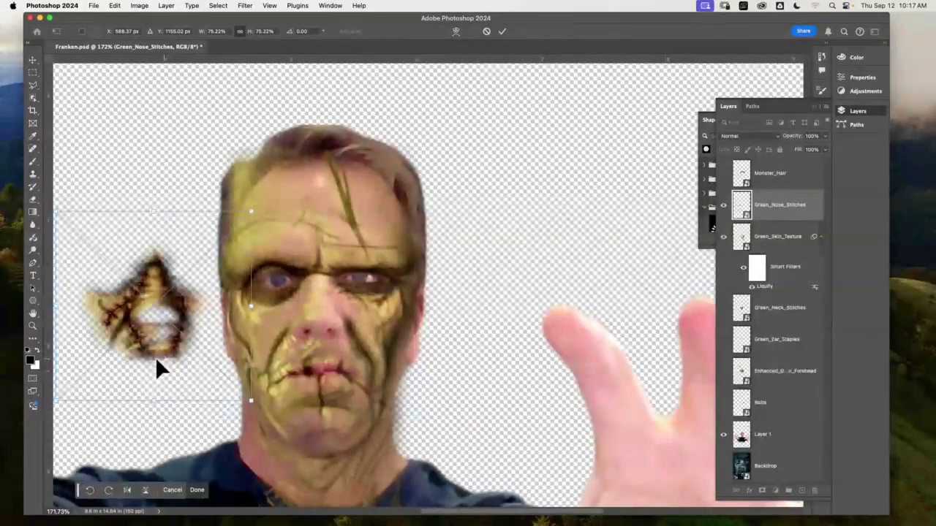
left_click_drag(167, 351, 328, 364)
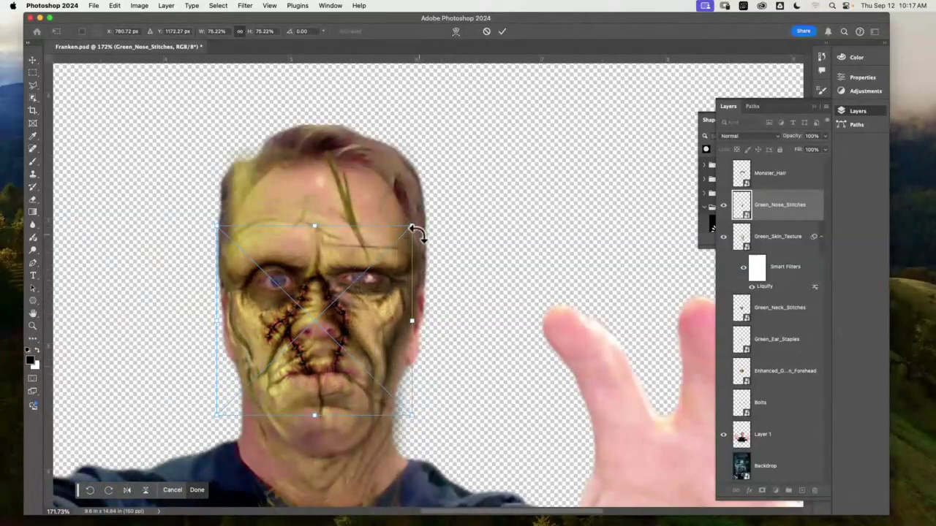
left_click_drag(413, 228, 415, 227)
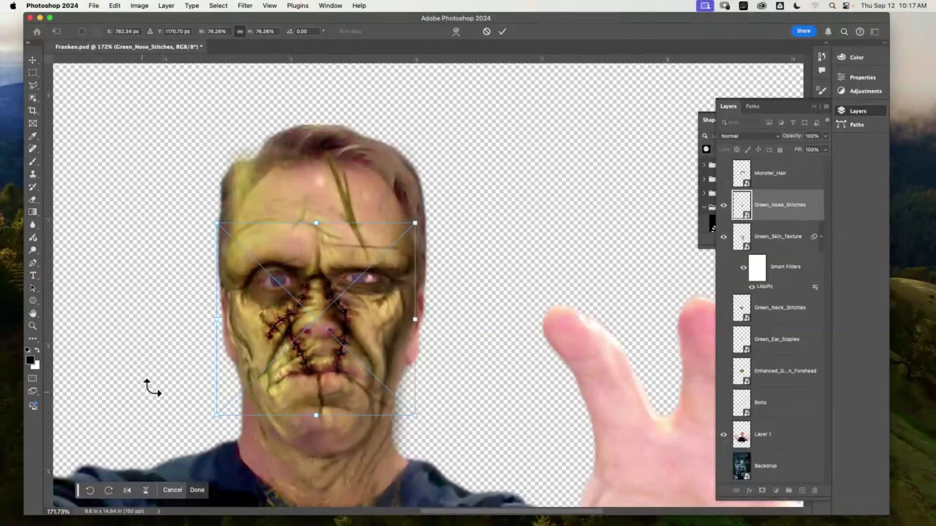
key("Return")
key("z")
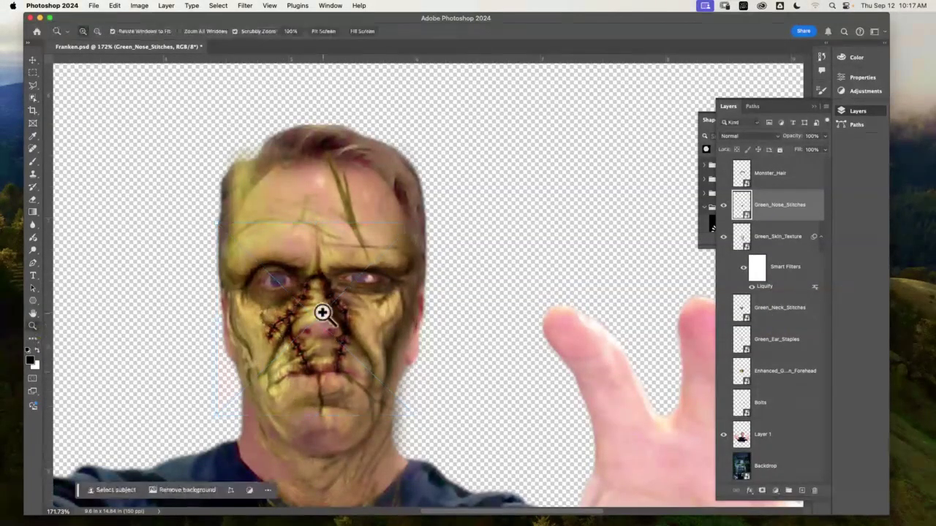
left_click_drag(324, 312, 345, 305)
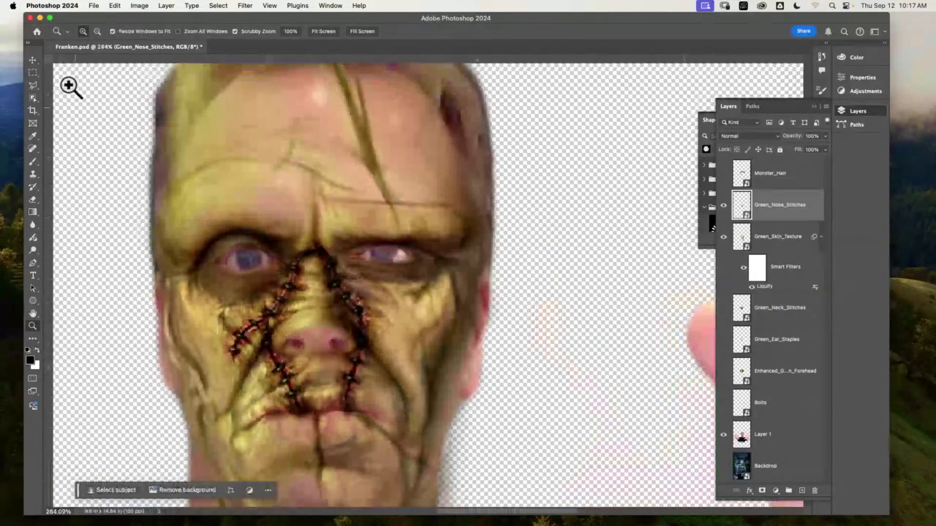
Show the Green_Neck_Stitches layer, reorder it above Green_Nose_Stitches, and move the stitches over the man's head
left_click(32, 60)
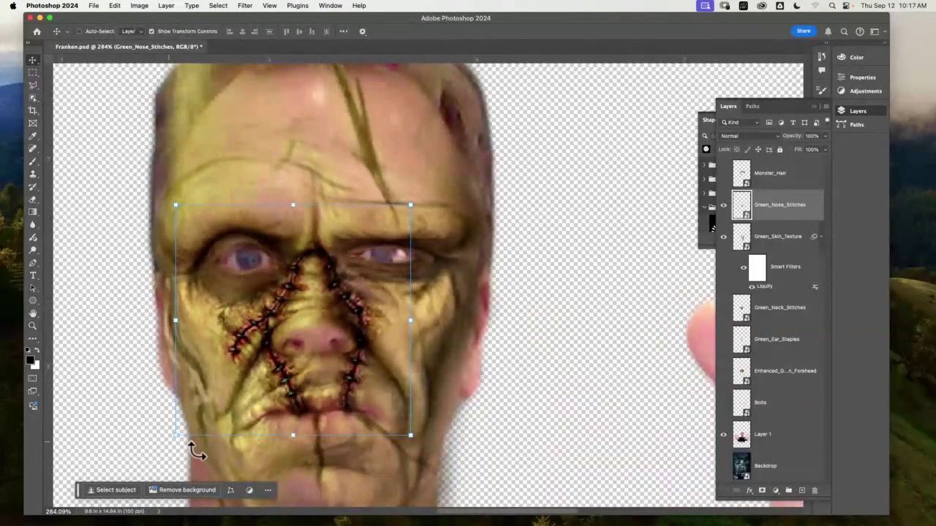
left_click(724, 308)
left_click(776, 308)
left_click_drag(120, 227, 420, 262)
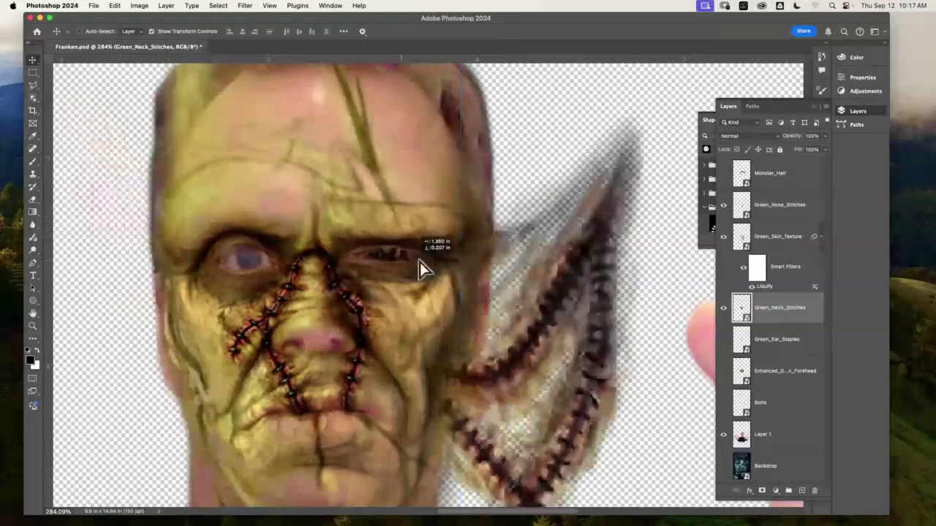
mouse_move(790, 278)
left_mouse_down()
mouse_move(782, 268)
mouse_move(798, 228)
mouse_move(792, 186)
left_mouse_up()
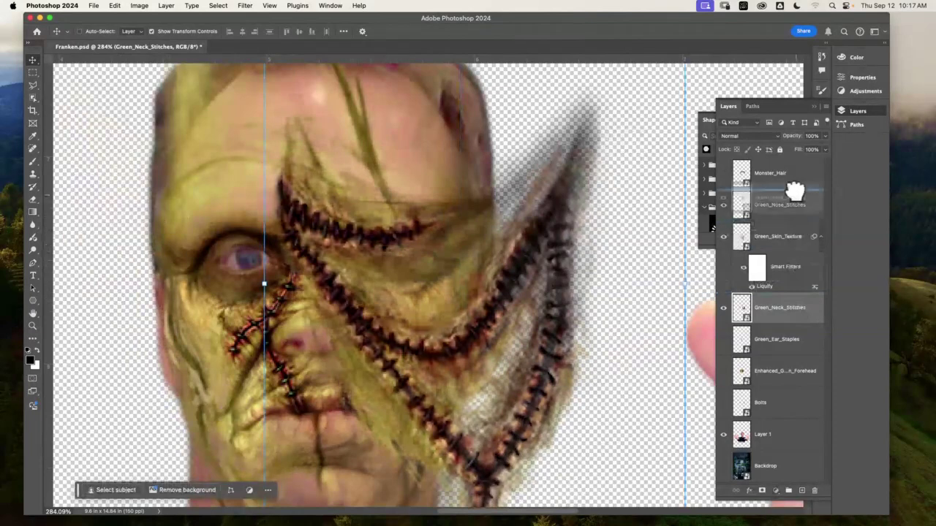
left_click_drag(499, 327, 318, 259)
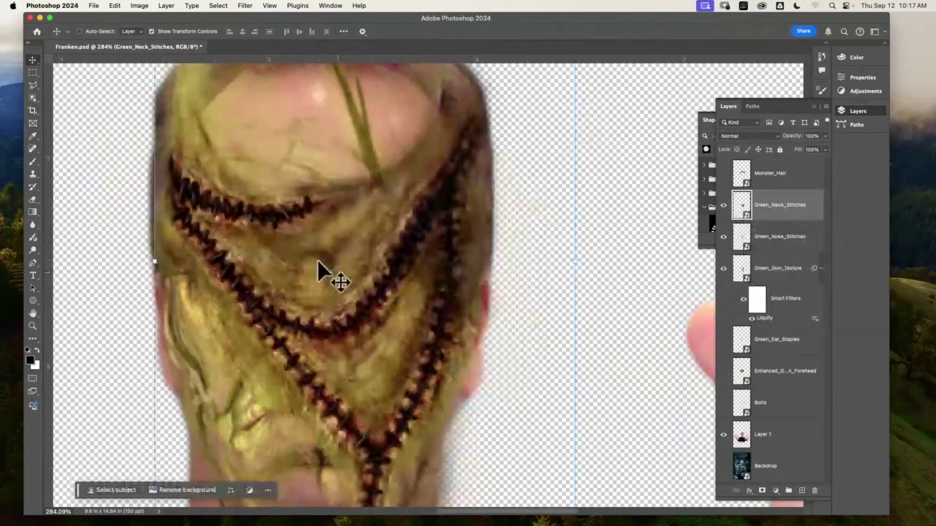
Scale the neck stitches to about 73% with Free Transform and place them on the man's neck below the chin
key("super+minus")
key("super+minus")
left_click_drag(312, 252, 413, 418)
mouse_move(487, 291)
left_mouse_down()
mouse_move(479, 311)
mouse_move(501, 283)
mouse_move(489, 296)
left_mouse_up()
left_click_drag(501, 246, 457, 354)
left_click_drag(407, 454, 421, 419)
left_click_drag(461, 280, 467, 276)
left_click_drag(317, 493, 313, 505)
mouse_move(467, 274)
left_mouse_down()
mouse_move(471, 264)
mouse_move(448, 309)
mouse_move(461, 290)
left_mouse_up()
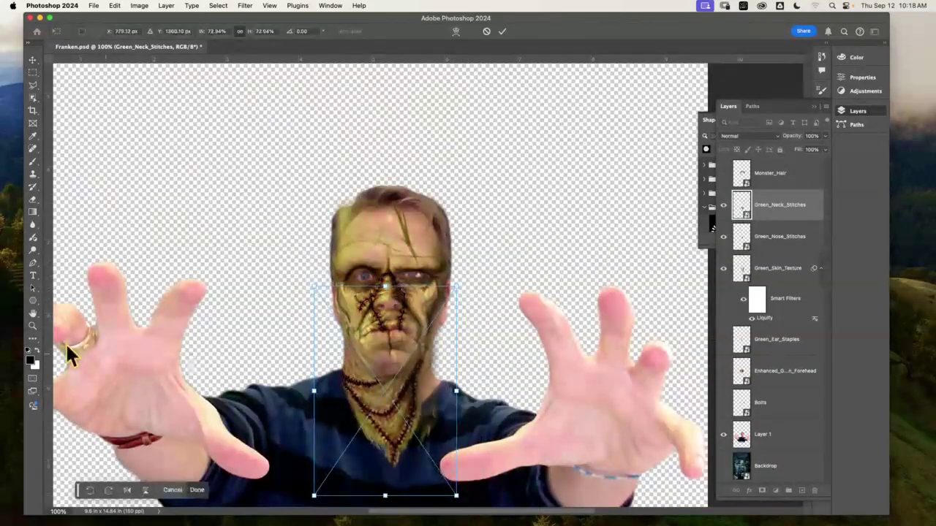
Apply the neck stitches' transform, shift them slightly sideways to fit within the neck, and inspect both neck edges up close
left_click(33, 326)
scroll(349, 370, "up", 2)
left_click_drag(349, 370, 429, 361)
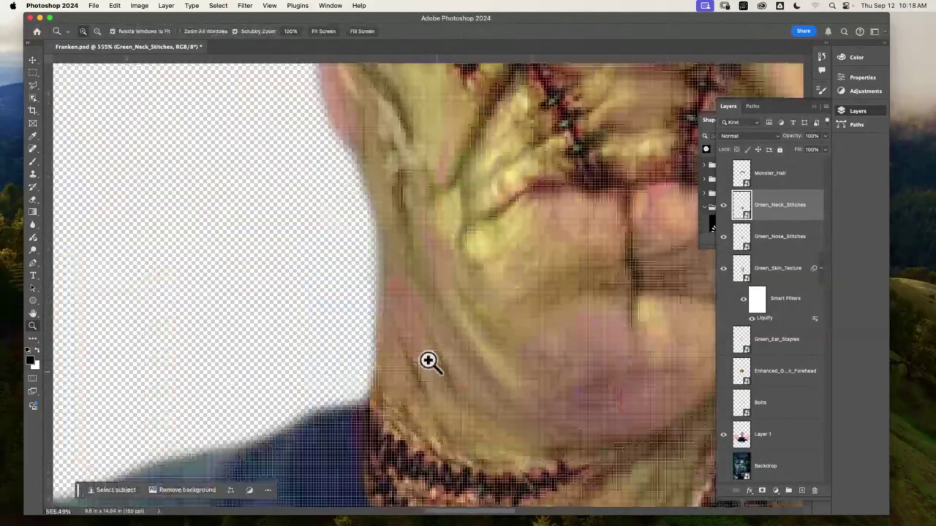
left_click(33, 61)
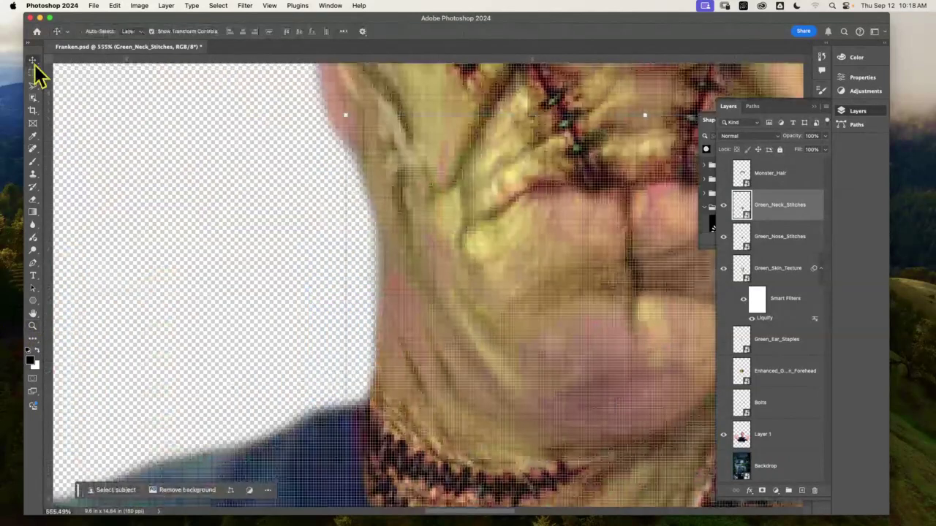
left_click_drag(479, 484, 501, 485)
left_click_drag(588, 353, 345, 316)
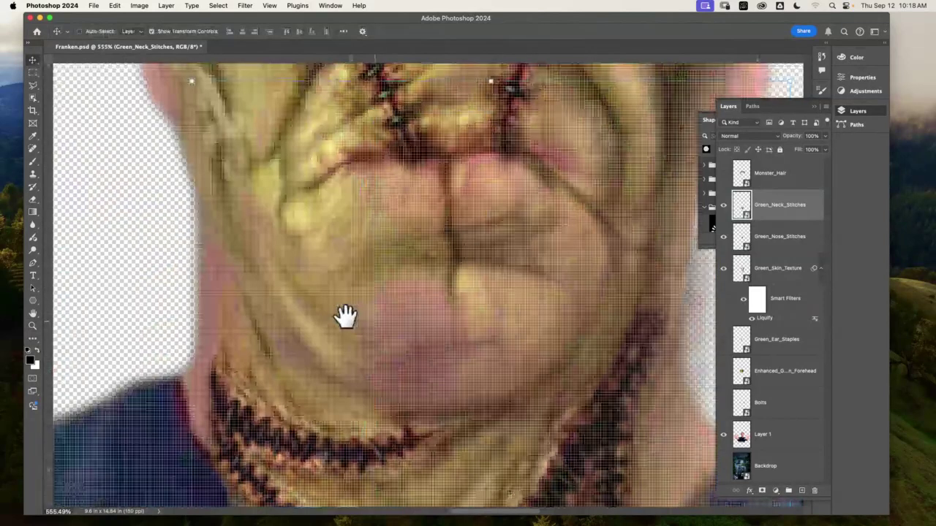
left_click_drag(657, 413, 518, 376)
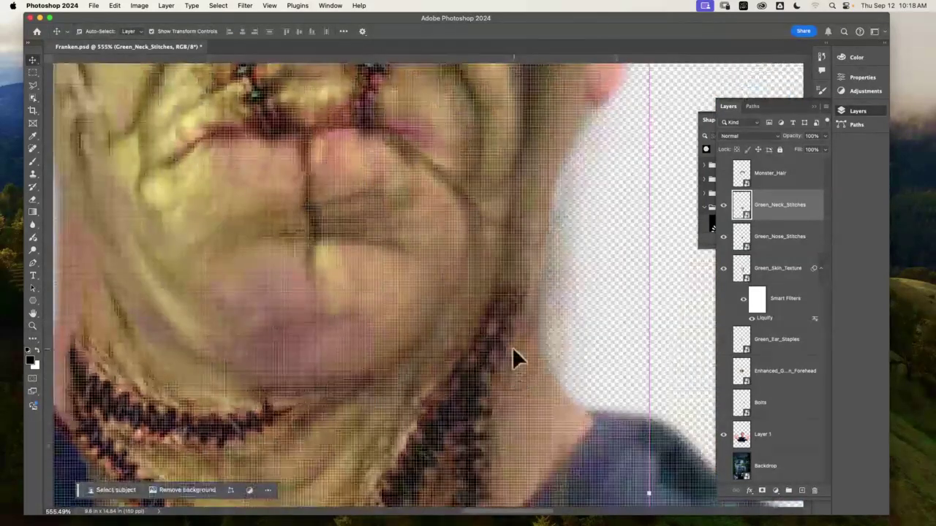
key("super+0")
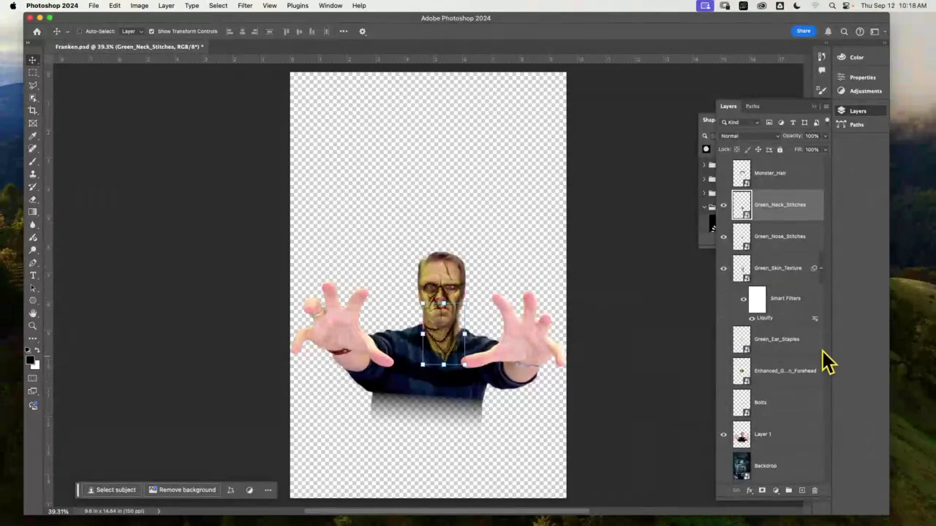
Show the Green_Ear_Staples layer above Green_Neck_Stitches, move the staples onto the lower face, and keep the Enhanced_Green_Forehead layer hidden
left_click(775, 341)
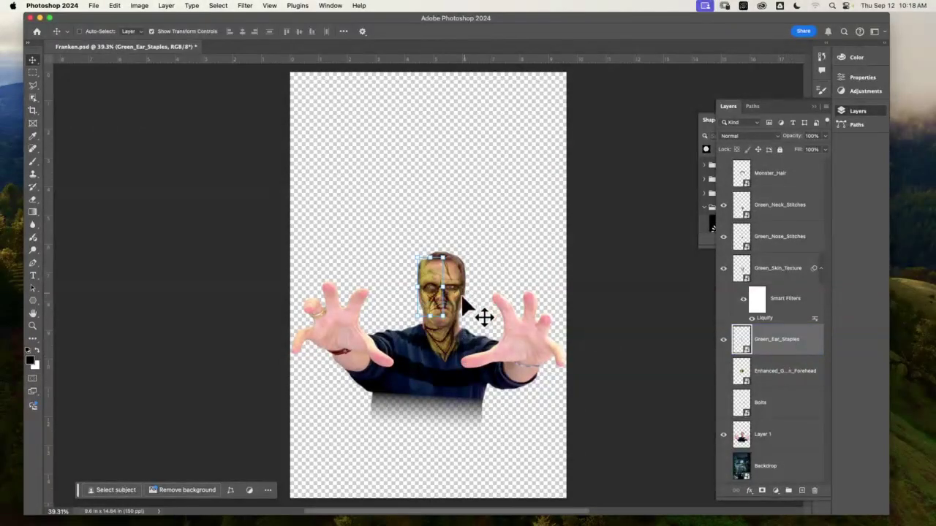
left_click_drag(779, 340, 786, 193)
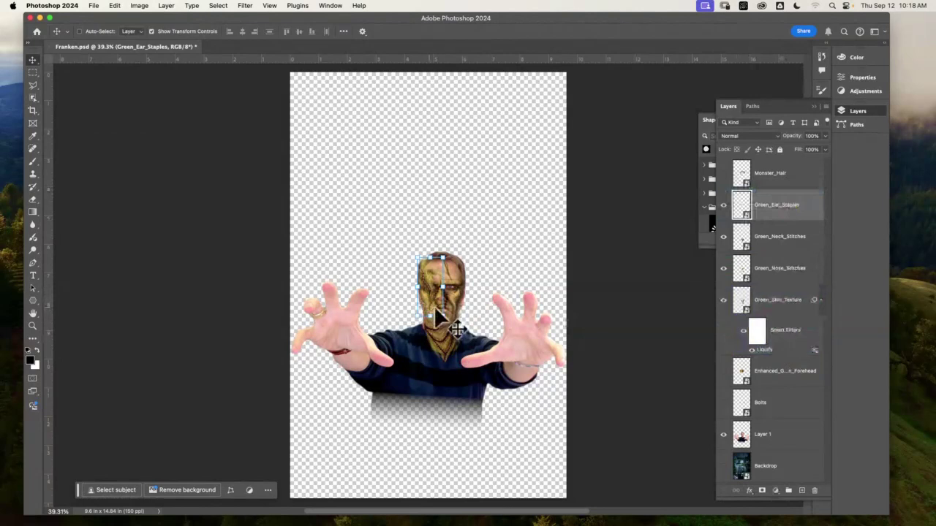
left_click_drag(442, 305, 428, 317)
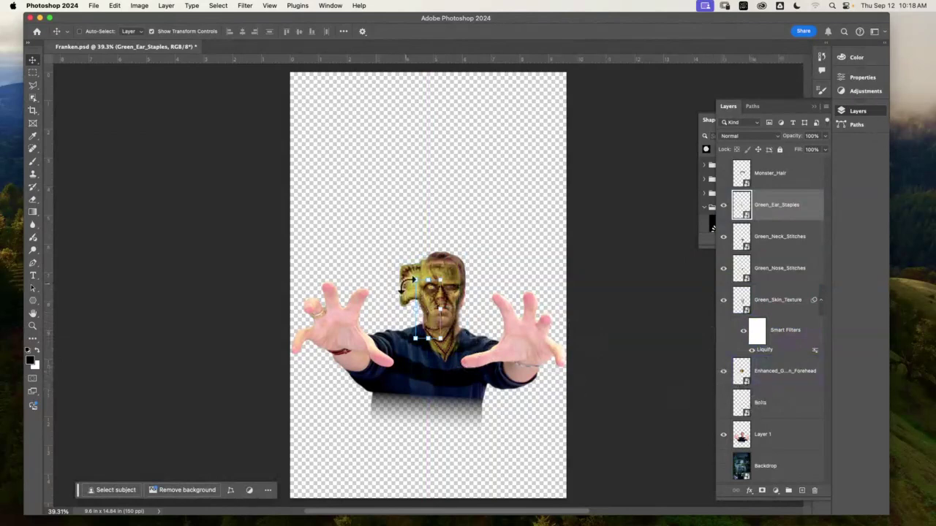
key("super+t")
left_click_drag(420, 304, 409, 288)
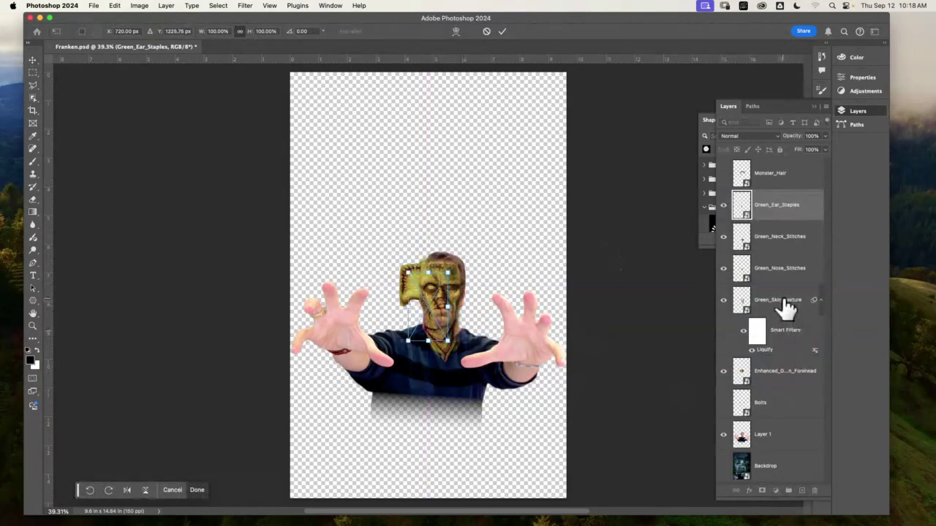
left_click(811, 208)
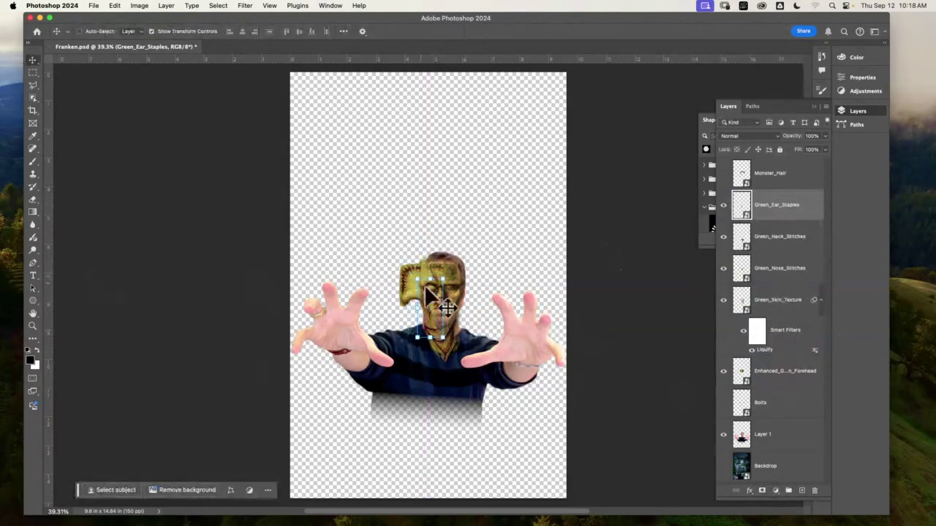
left_click(723, 371)
Scale the ear staples to about 67% with Free Transform and place them along the cheek beside the man's ear
left_click(32, 326)
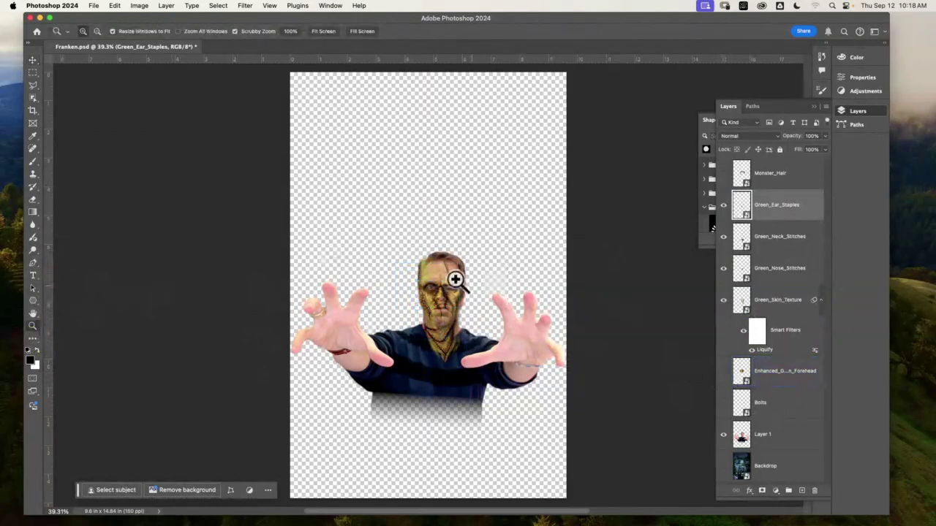
left_click(445, 288)
left_click_drag(444, 287, 399, 179)
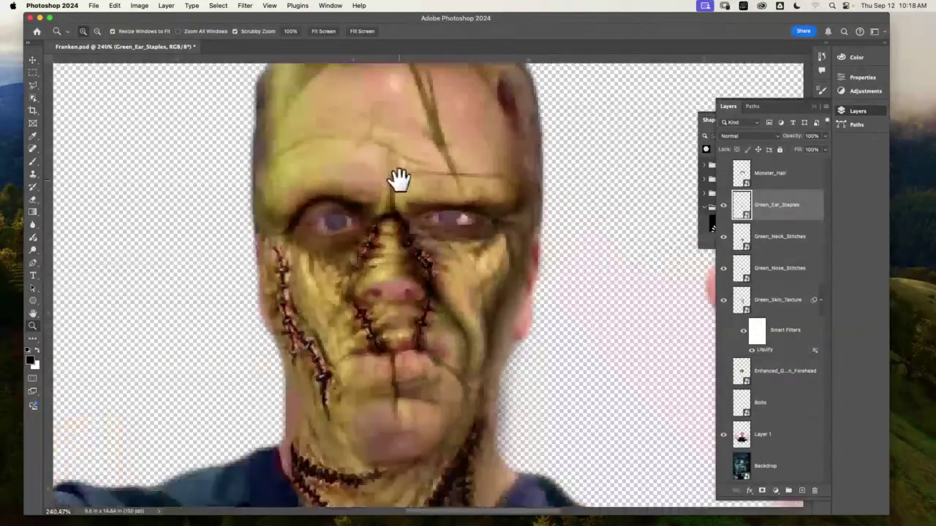
left_click(32, 59)
left_click_drag(299, 334, 279, 286)
key("super+t")
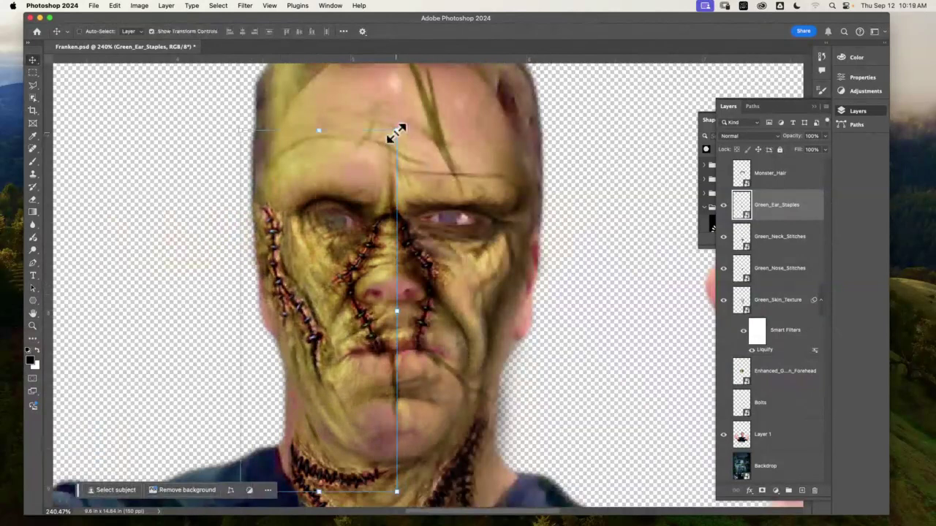
left_click_drag(393, 129, 350, 186)
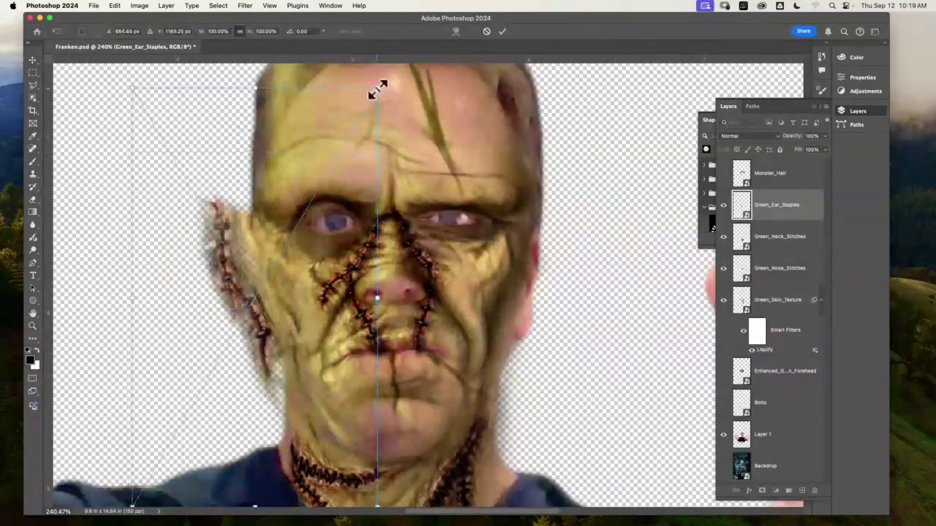
left_click_drag(380, 88, 285, 249)
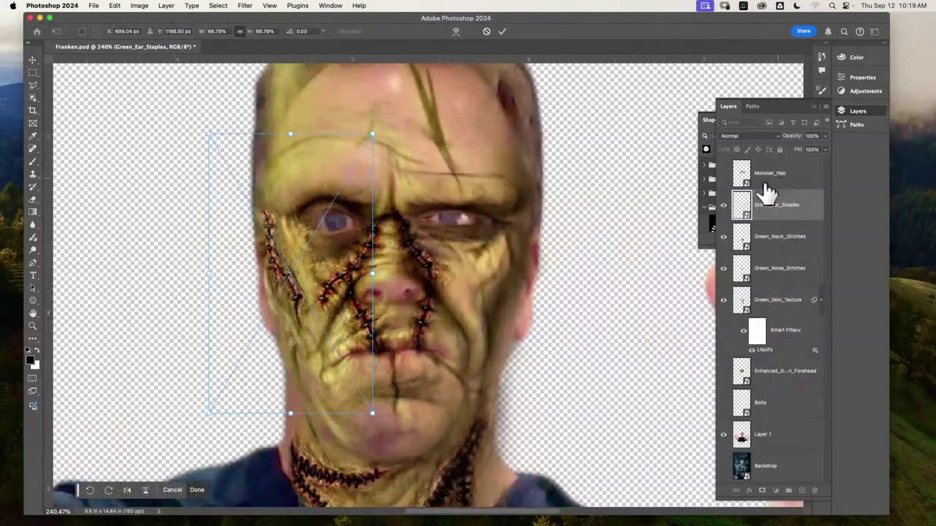
Apply the staples' transform, then show the Enhanced_Green_Forehead layer and reorder it above Green_Ear_Staples
left_click(764, 374)
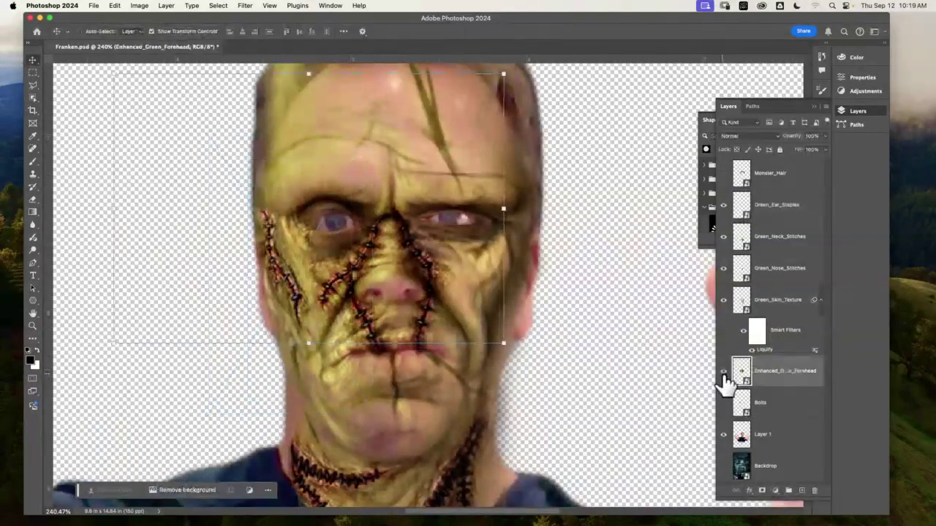
left_click(724, 372)
left_click_drag(800, 376, 788, 198)
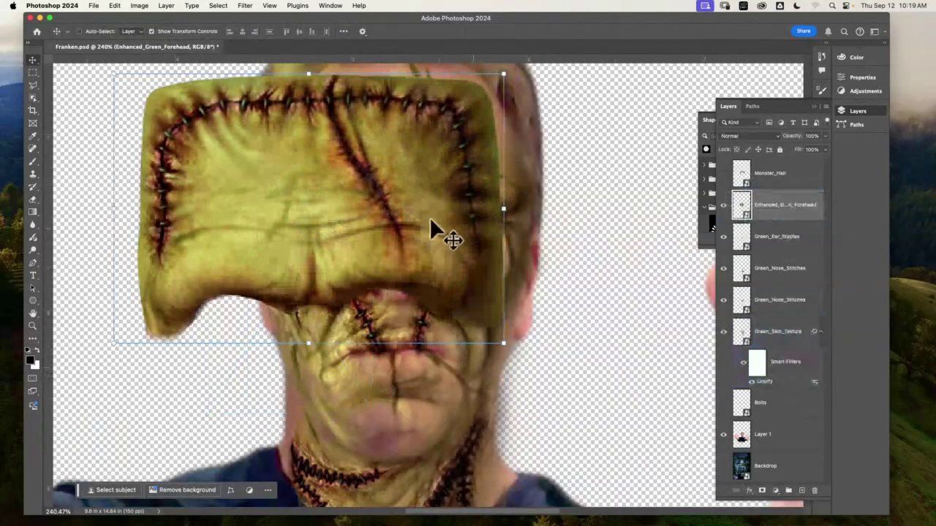
Scale the green forehead to about 80%, align it over the man's forehead down to the brows, and apply the transform
left_click_drag(506, 68, 475, 142)
left_click_drag(590, 180, 541, 322)
mouse_move(384, 283)
left_mouse_down()
mouse_move(393, 279)
mouse_move(378, 298)
left_mouse_up()
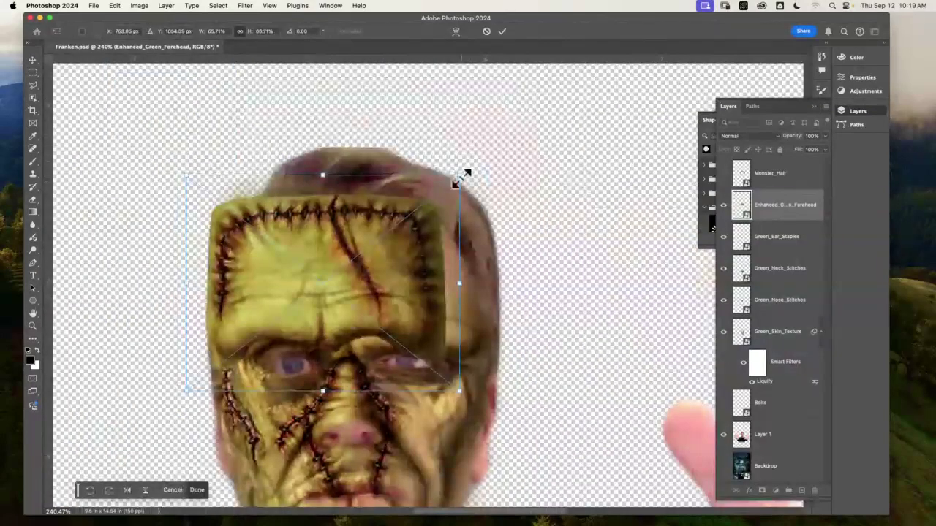
left_click_drag(459, 177, 510, 221)
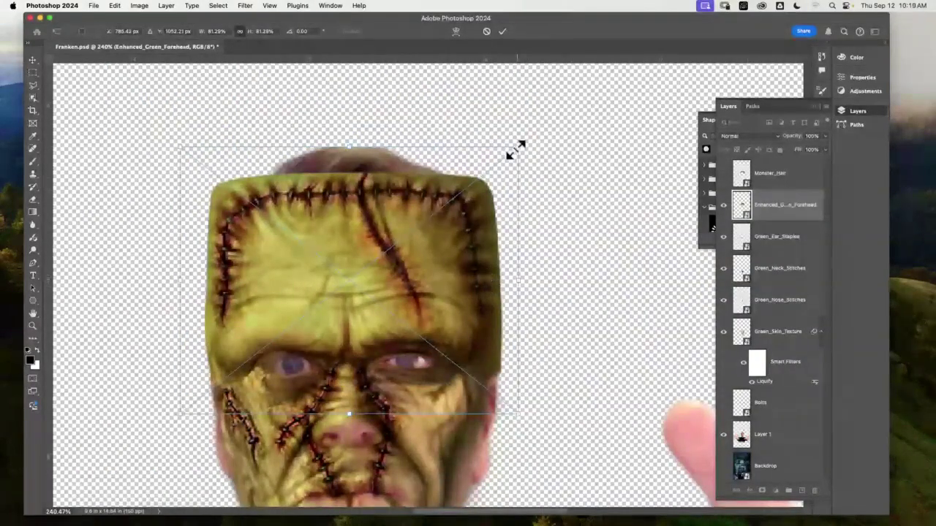
left_click_drag(515, 148, 513, 152)
mouse_move(448, 258)
left_mouse_down()
mouse_move(448, 235)
mouse_move(450, 246)
left_mouse_up()
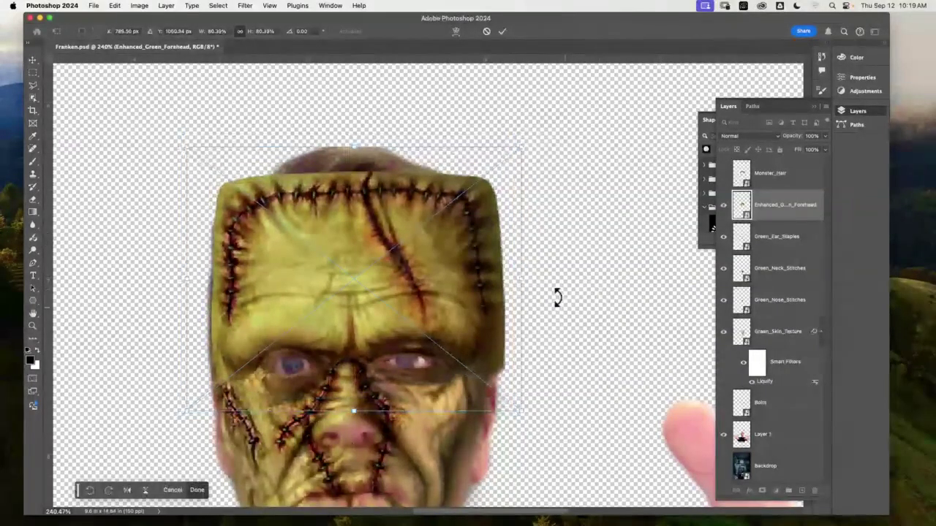
left_click_drag(518, 146, 515, 152)
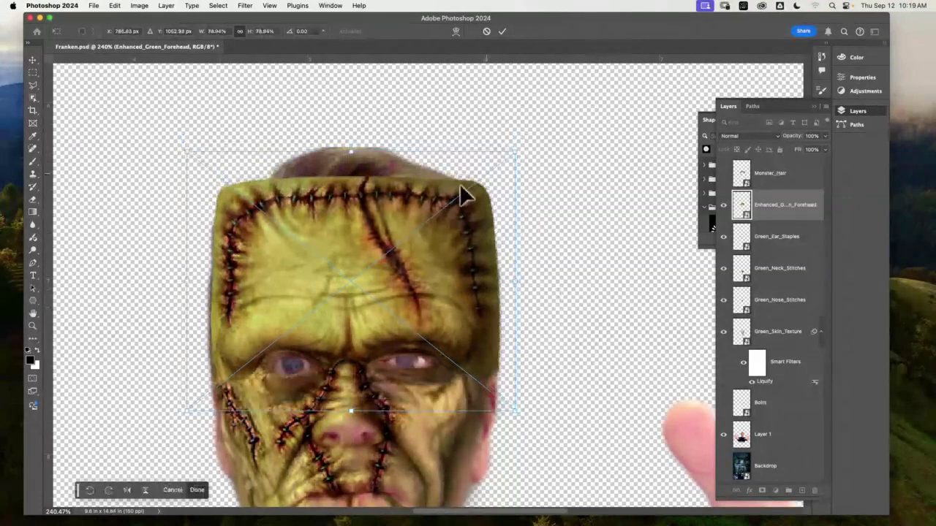
left_click_drag(182, 150, 182, 148)
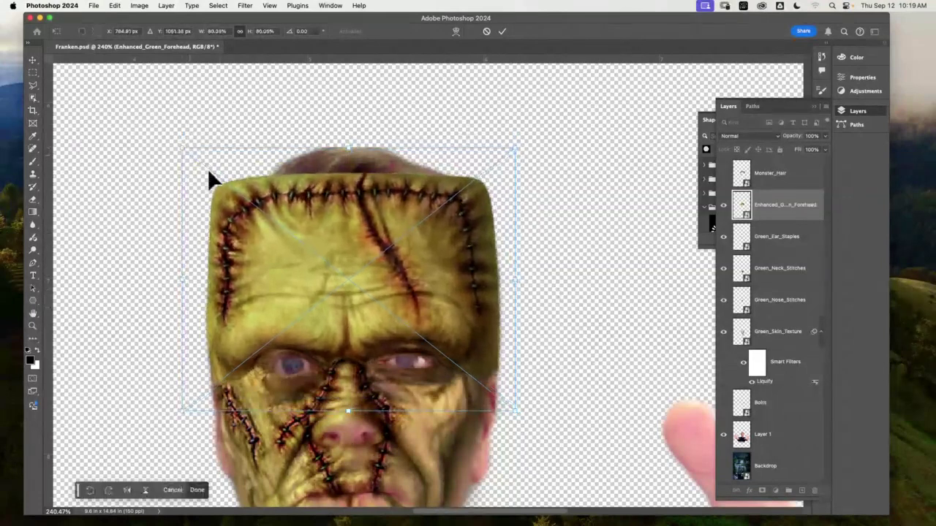
left_click_drag(432, 290, 433, 291)
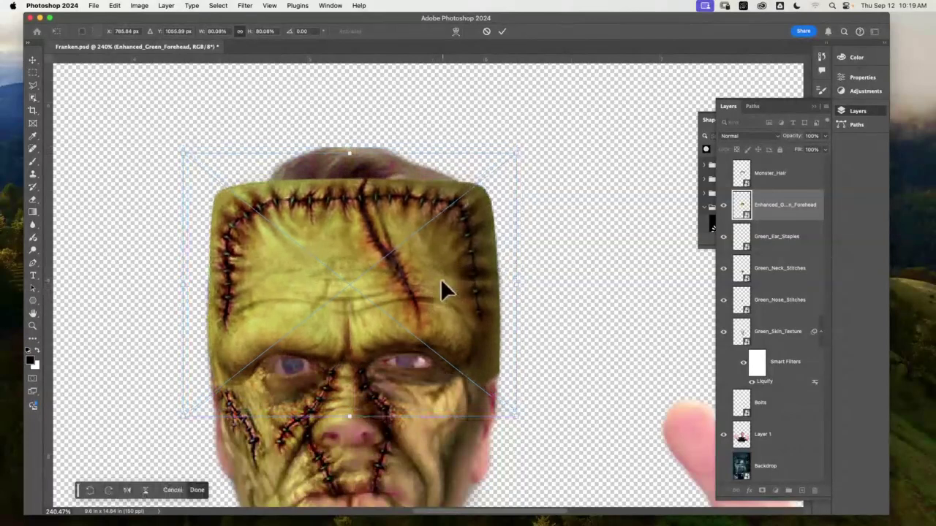
key("Return")
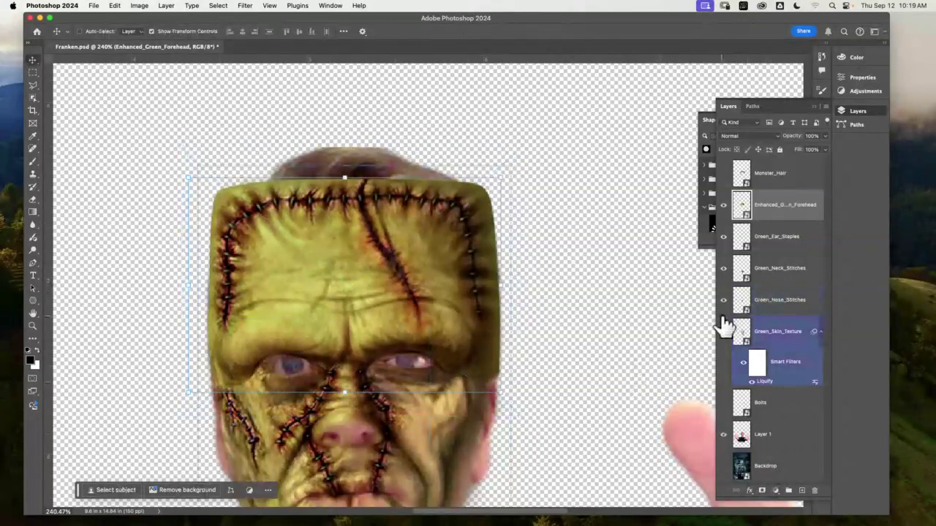
Show the Bolts layer and move the bolts down to the height of the man's neck
left_click(735, 410)
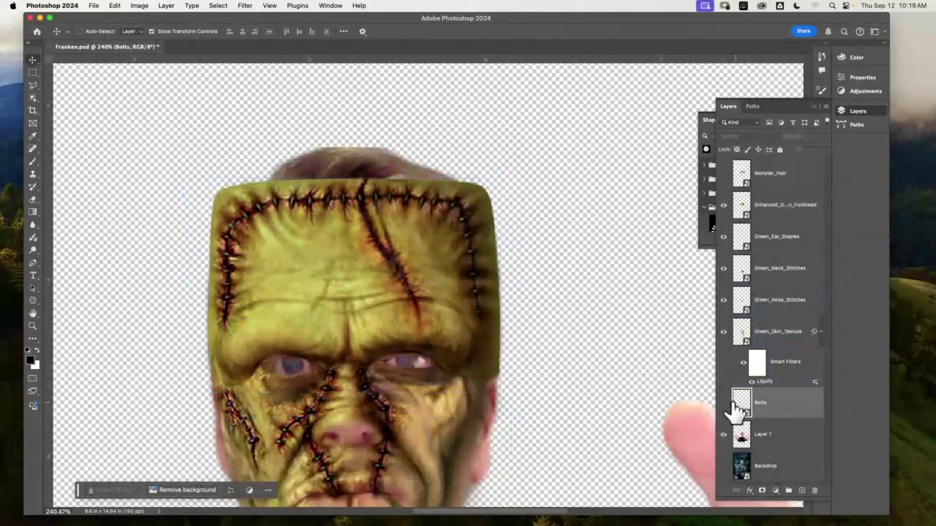
left_click(724, 403)
left_click_drag(617, 328, 639, 128)
left_click_drag(134, 136, 215, 382)
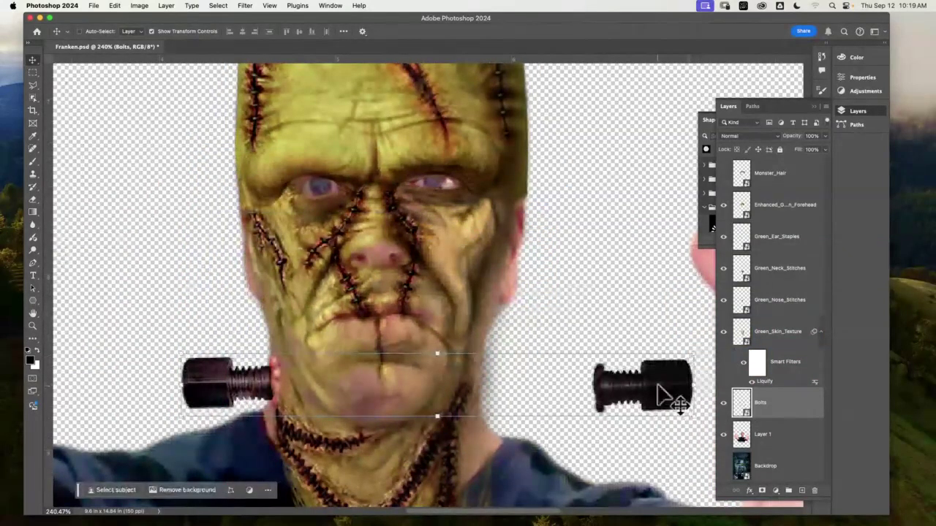
Scale the bolts to about 67% with Free Transform and position them on both sides of the neck
left_click_drag(694, 353, 457, 379)
left_click_drag(579, 239, 345, 319)
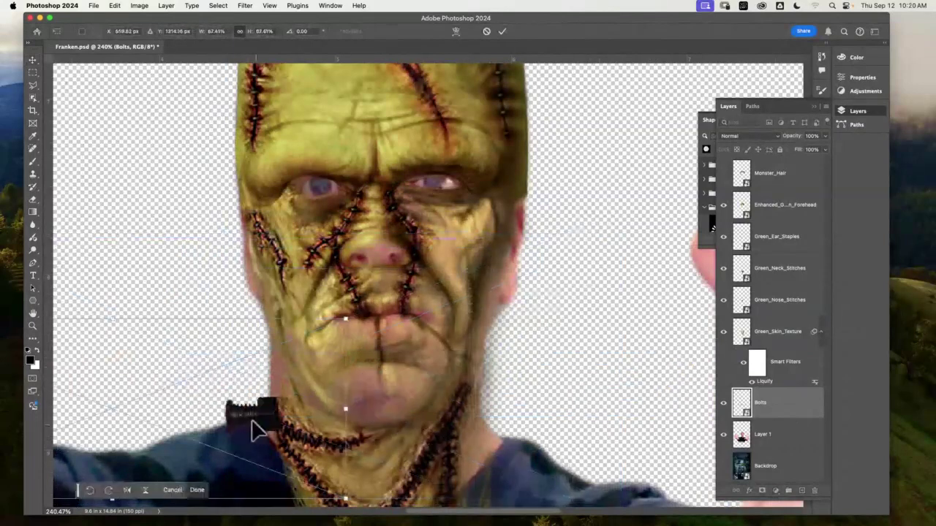
left_click_drag(252, 431, 508, 398)
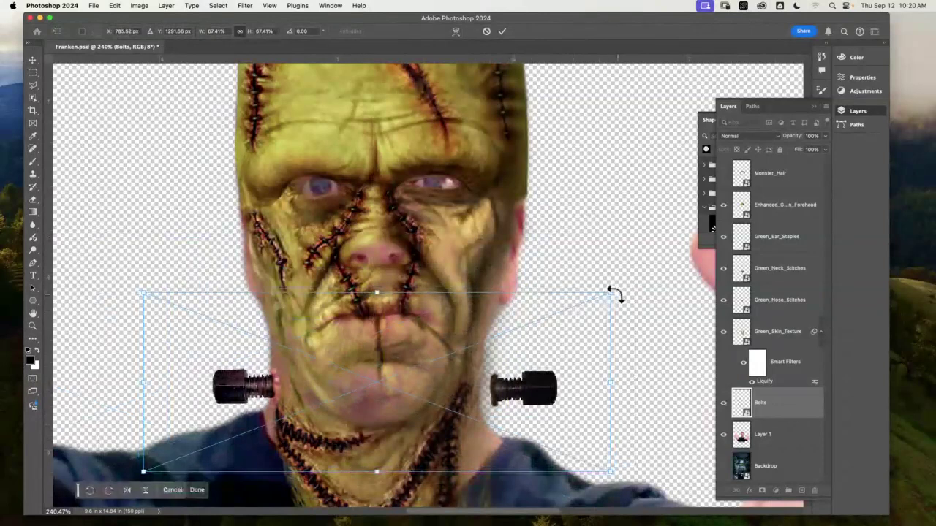
Reduce the bolts to about 63%, fit them against both neck edges, and reorder the Bolts layer above Enhanced_Green_Forehead
left_click_drag(613, 292, 595, 314)
left_click_drag(534, 389, 532, 398)
left_click_drag(585, 304, 581, 309)
left_click_drag(533, 393, 539, 392)
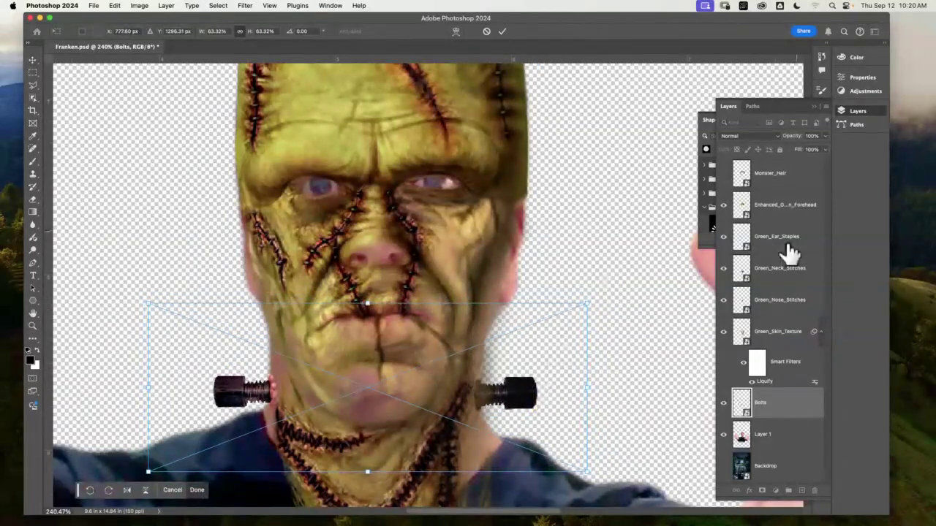
left_click_drag(788, 405, 791, 188)
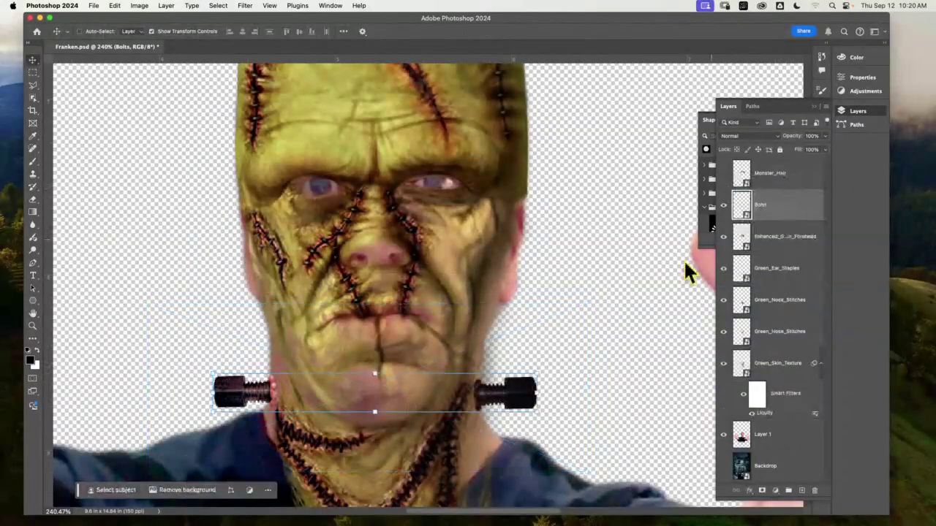
Show the Monster_Hair layer, scale the hair to about 72% with Free Transform, and fit it over the top of the man's head
left_click(724, 173)
left_click_drag(633, 224, 605, 369)
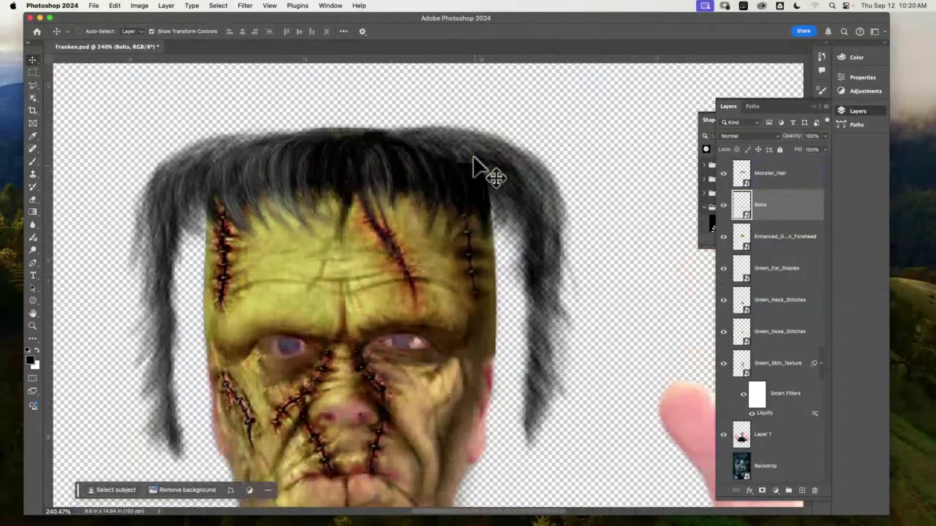
left_click_drag(484, 166, 423, 233)
key("super+minus")
key("super+minus")
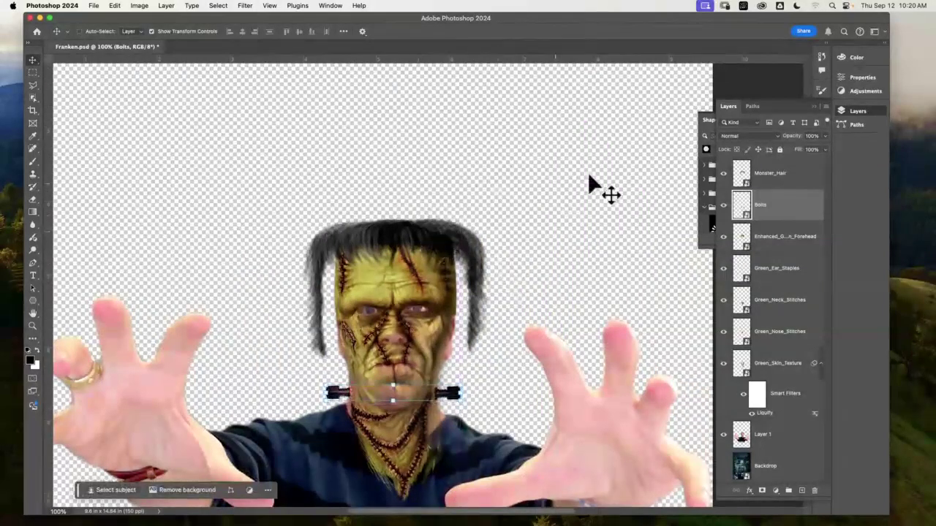
left_click(802, 182)
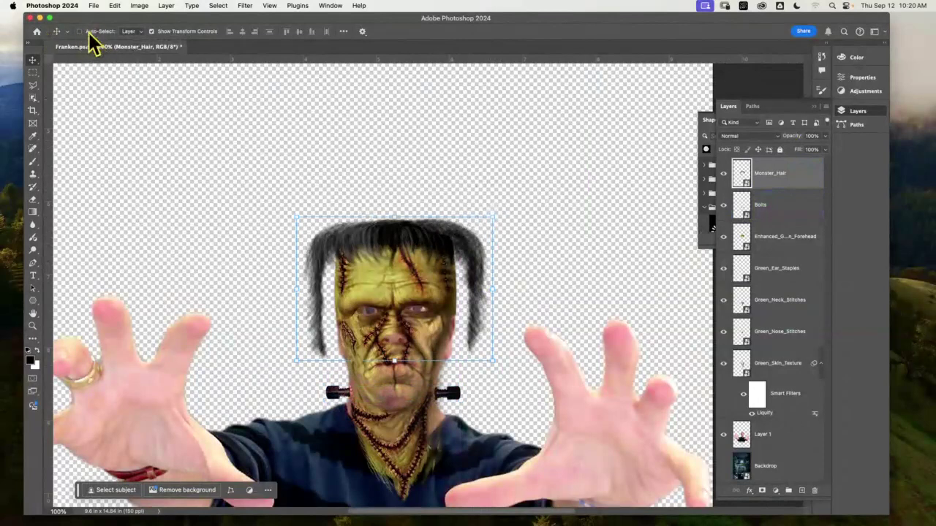
key("super+t")
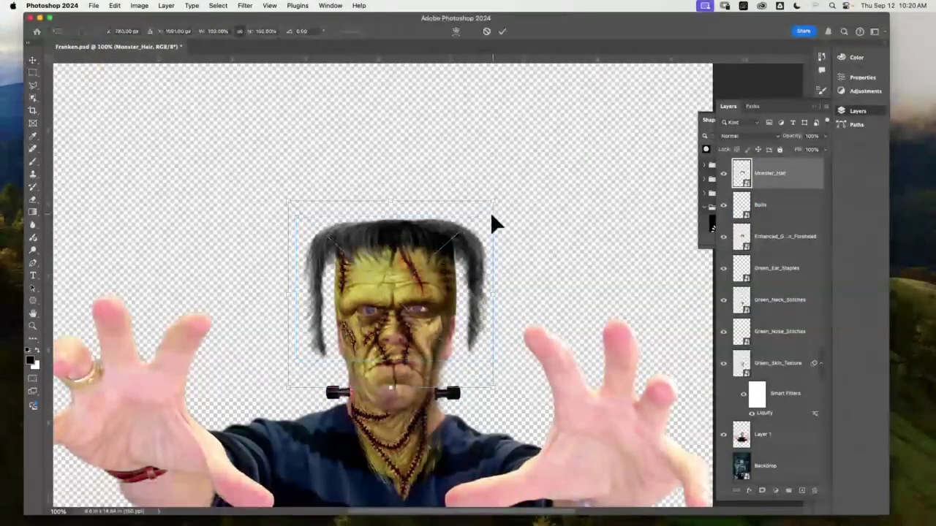
left_click_drag(490, 211, 424, 245)
left_click_drag(377, 290, 406, 236)
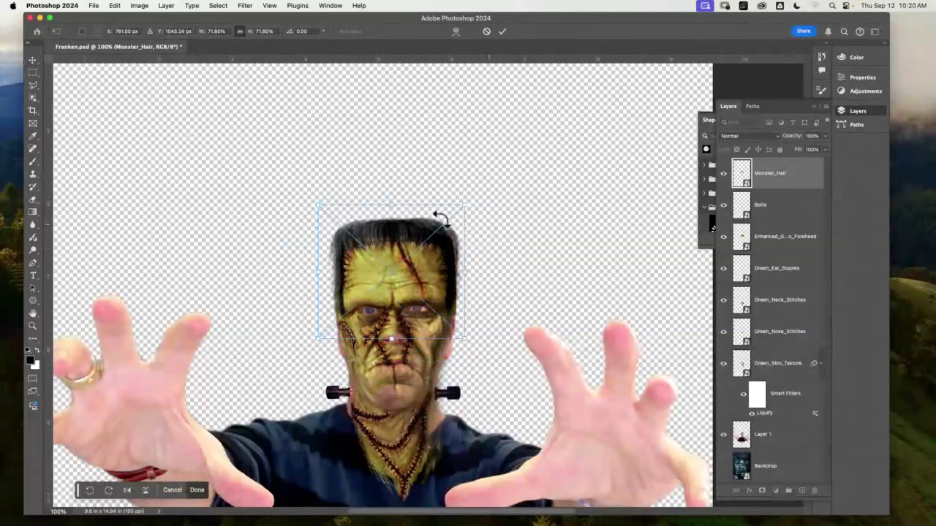
left_click(32, 59)
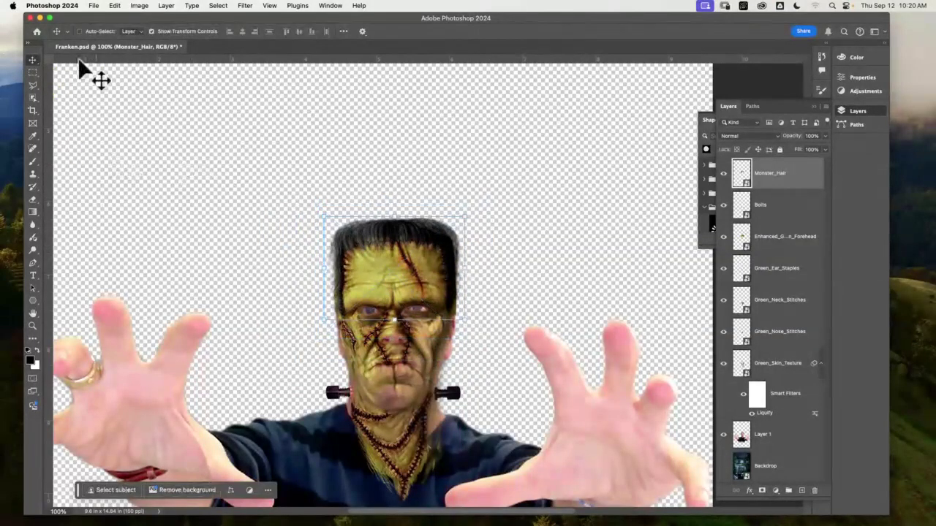
left_click(401, 344)
key("ctrl+t")
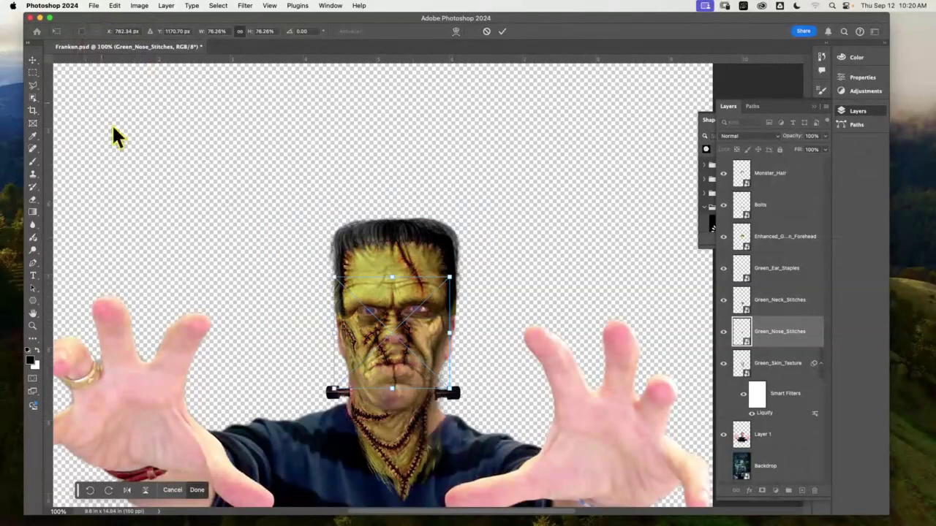
left_click(32, 61)
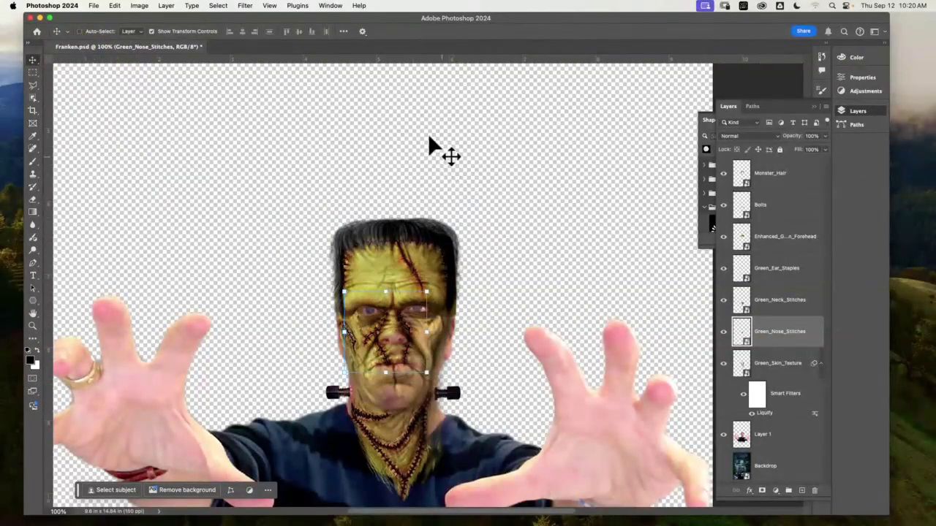
left_click(363, 32)
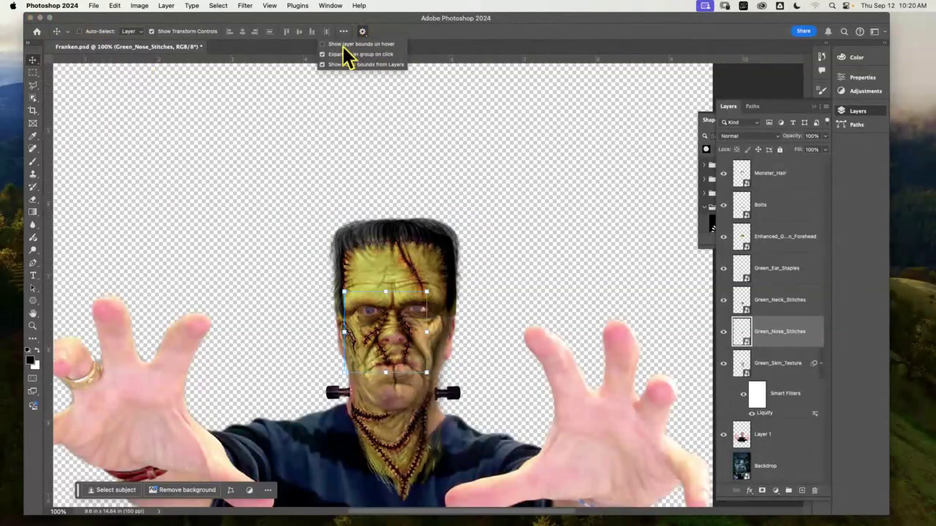
left_click(197, 92)
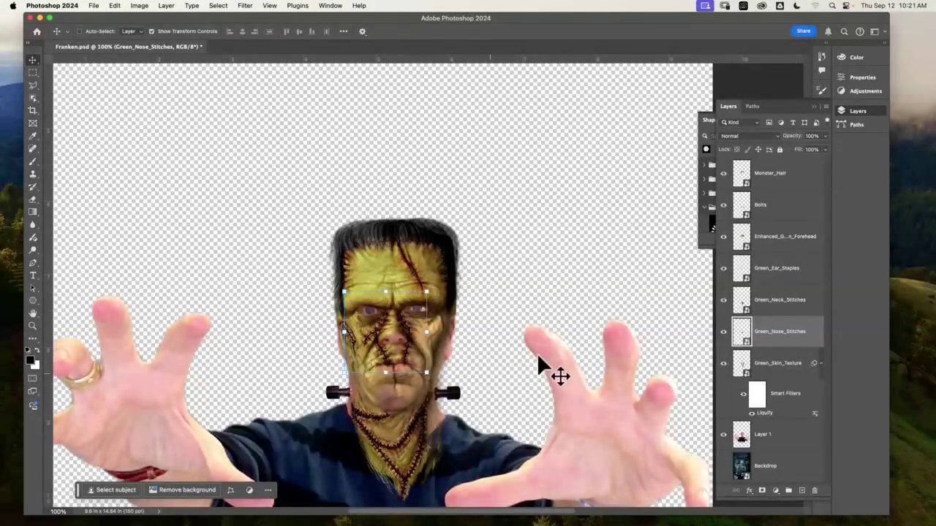
Hide the layers from Monster_Hair down to Green_Nose_Stitches and make Green_Skin_Texture the active layer
left_click(778, 363, "super")
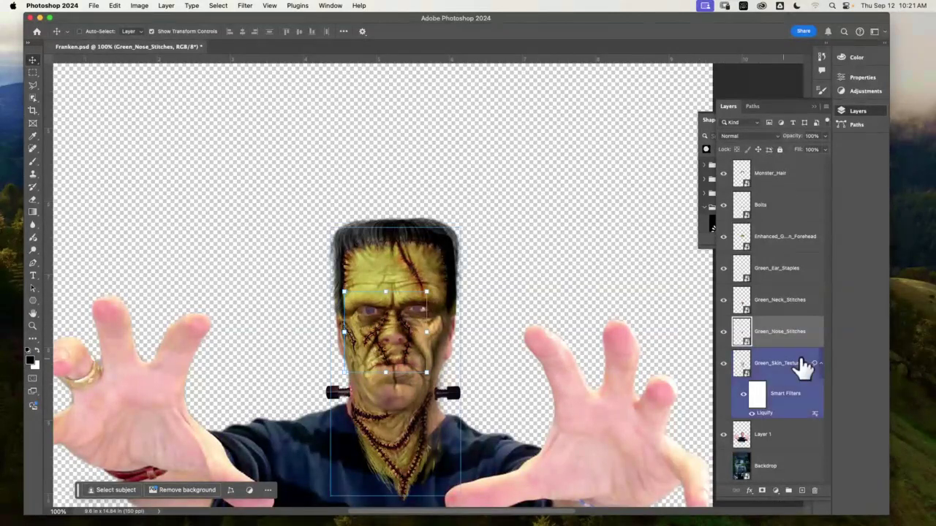
left_click(810, 334)
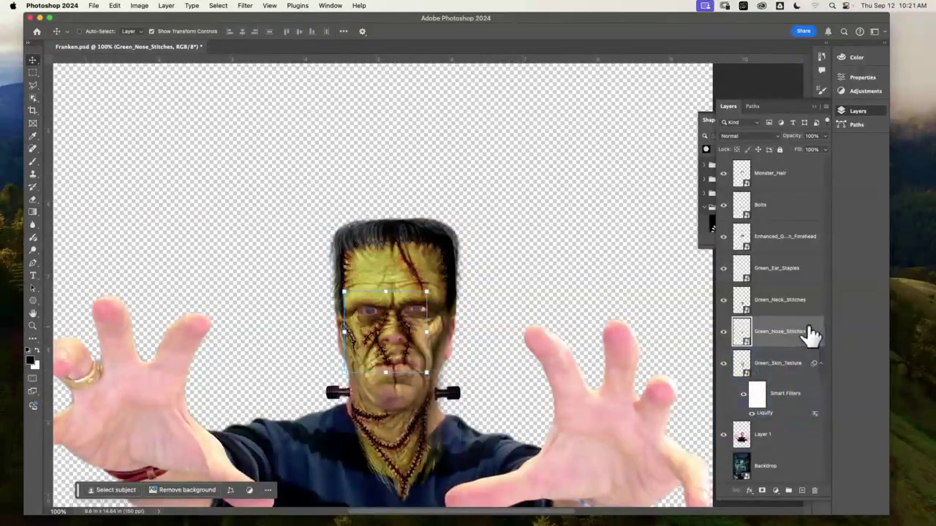
left_click(776, 267, "super")
left_click(750, 307, "super")
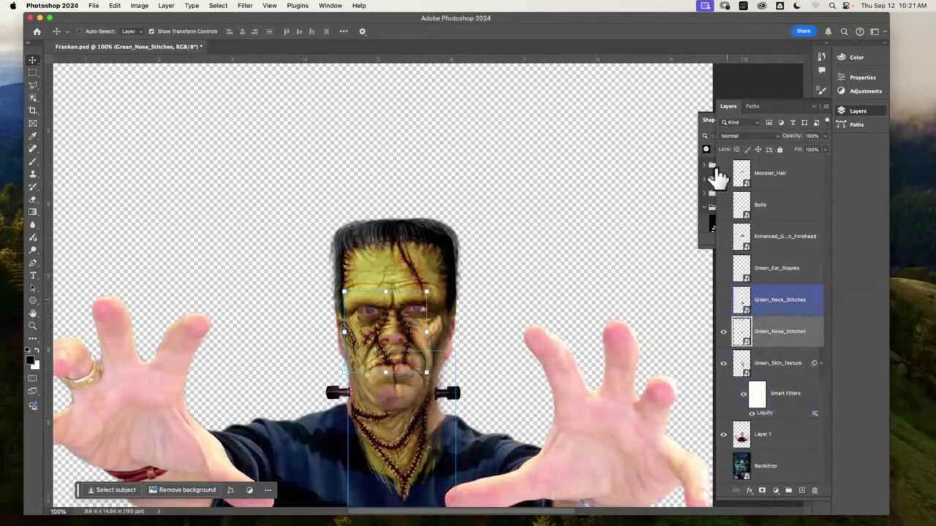
left_click_drag(724, 173, 724, 299)
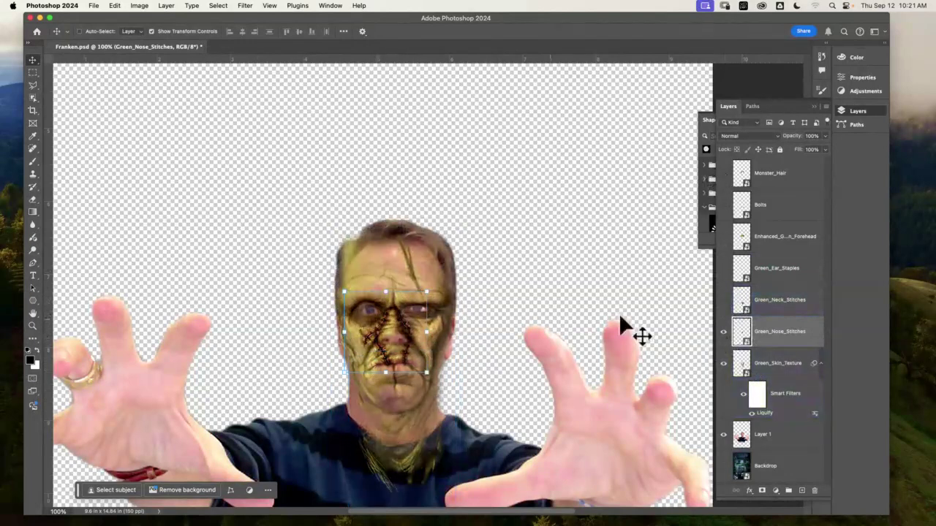
left_click(724, 331)
left_click(765, 365)
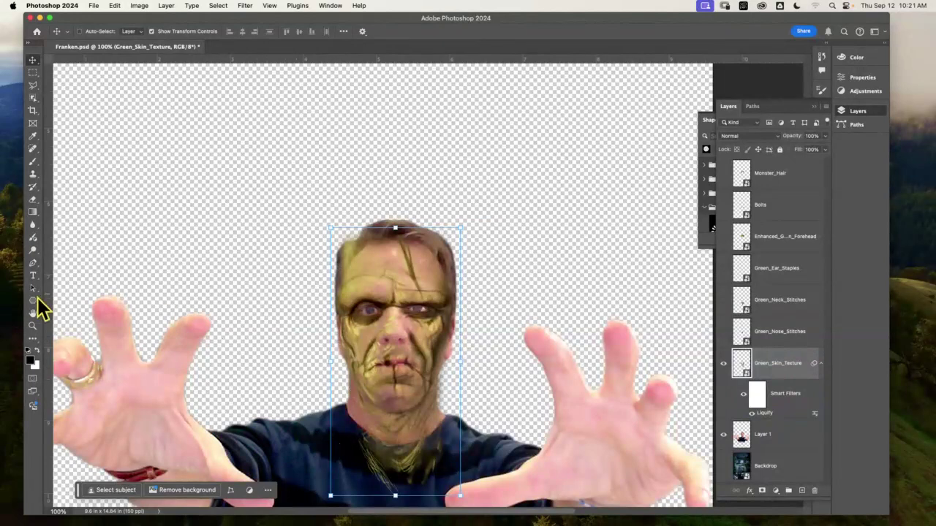
Examine the tool groups in search of a pucker tool for the Green_Skin_Texture layer
left_click(32, 326)
left_click_drag(372, 271, 383, 172)
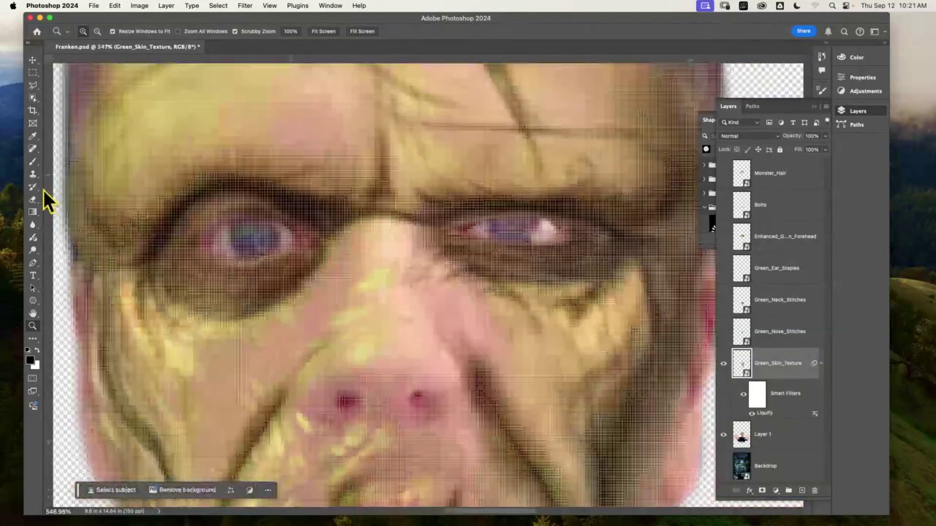
mouse_move(32, 160)
left_mouse_down()
mouse_move(61, 188)
mouse_move(32, 176)
left_mouse_up()
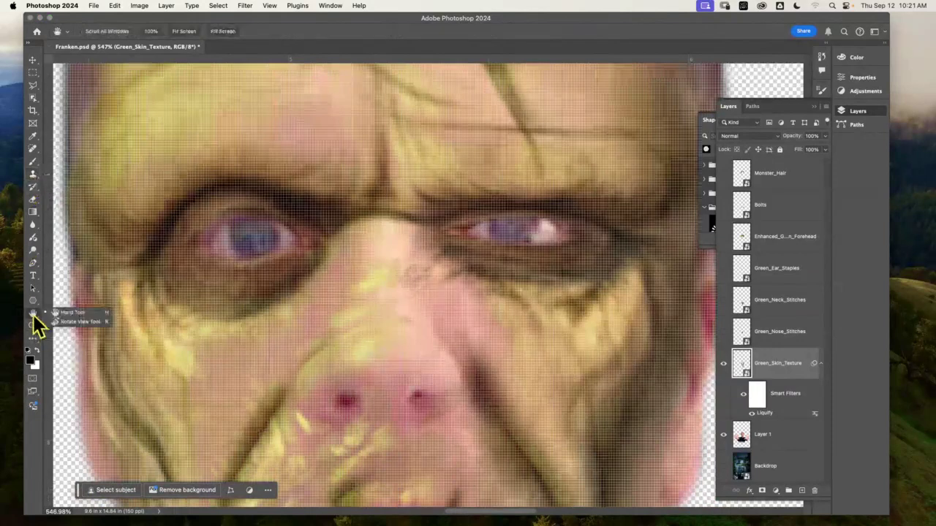
left_click(33, 301)
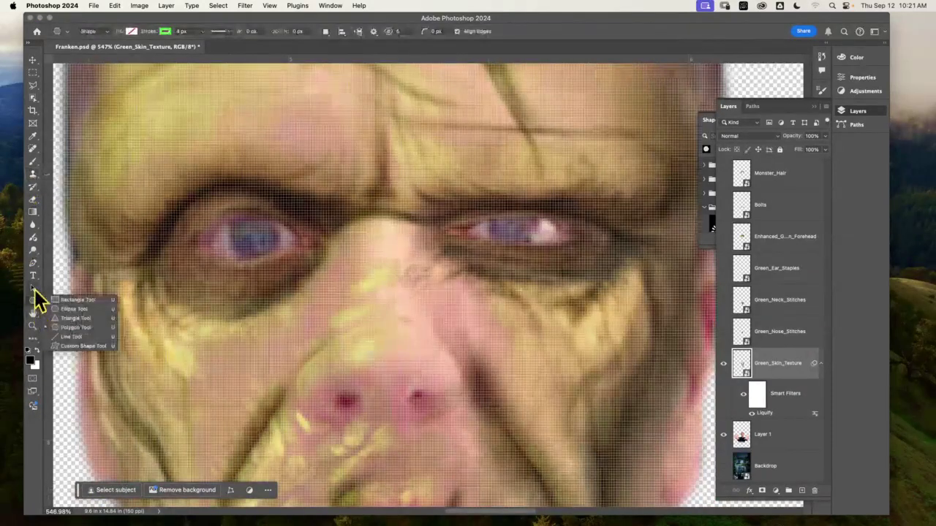
left_click(33, 289)
left_click(34, 265)
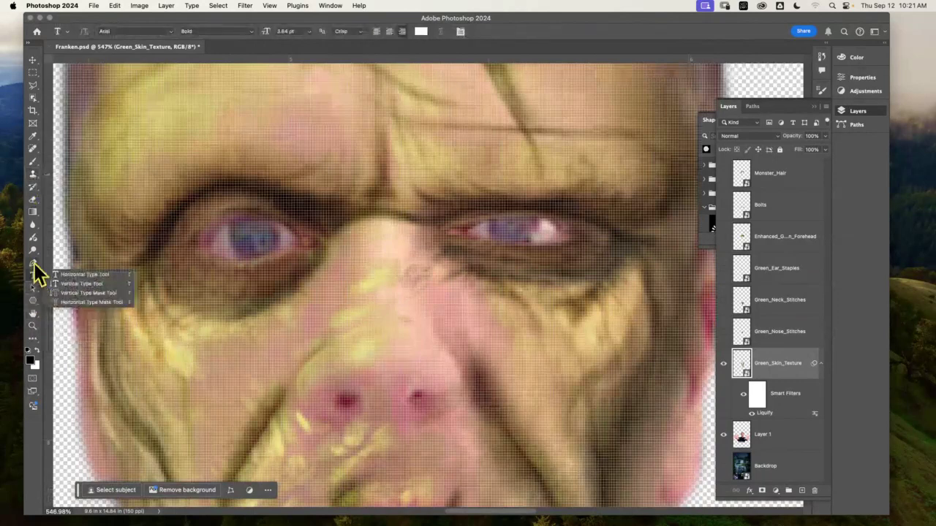
left_click(33, 265)
left_click(35, 262)
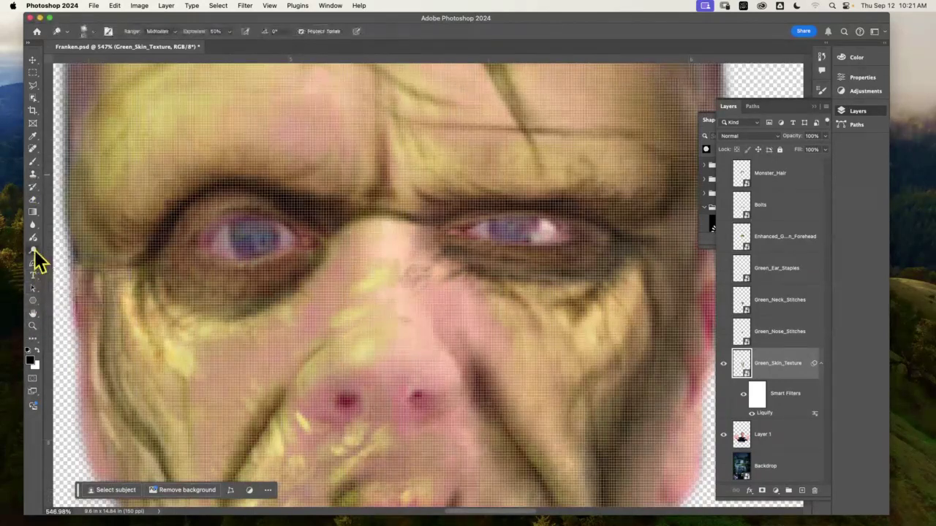
left_click(35, 247)
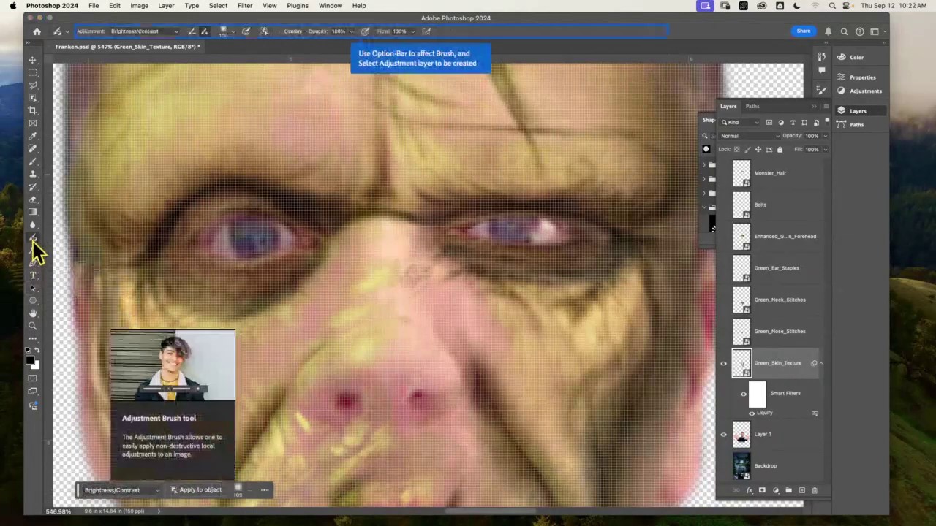
left_click(32, 62)
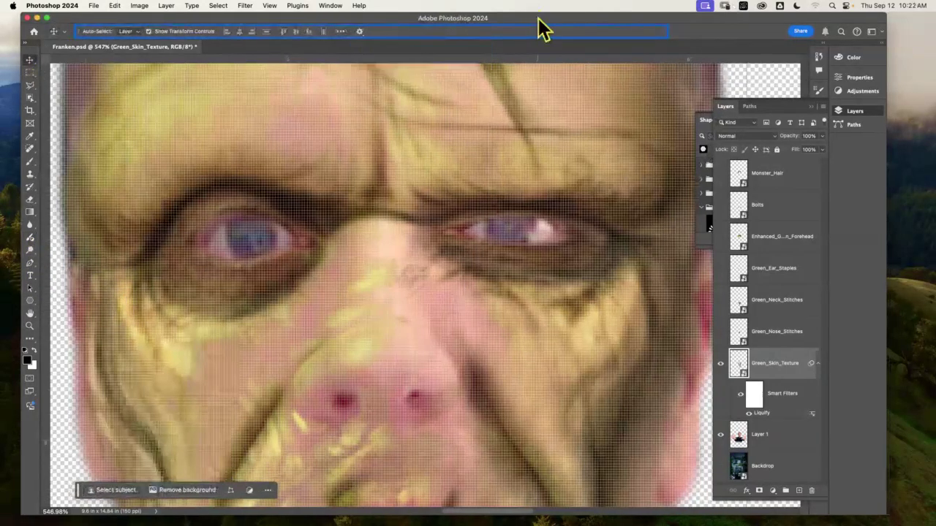
Search the application help for "pucker" and look through the matching tools and features
left_click(359, 7)
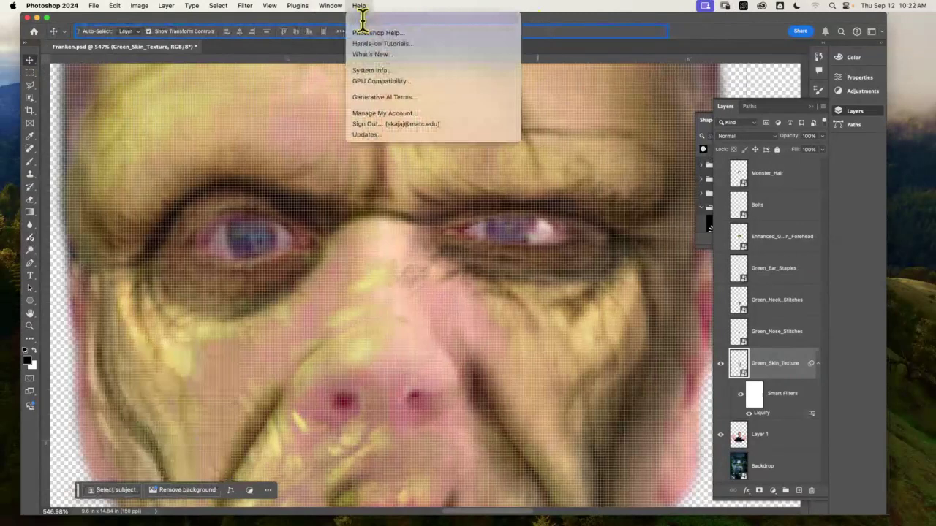
type("p")
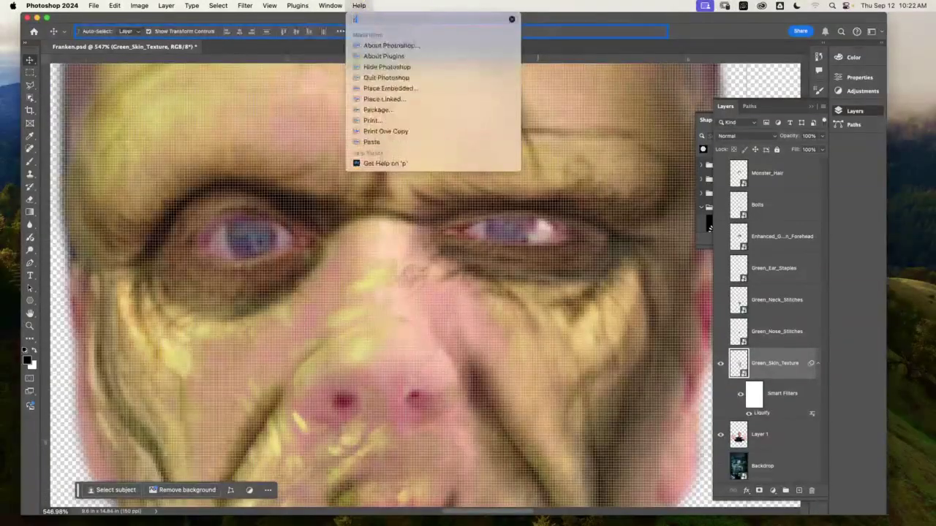
type("ucker")
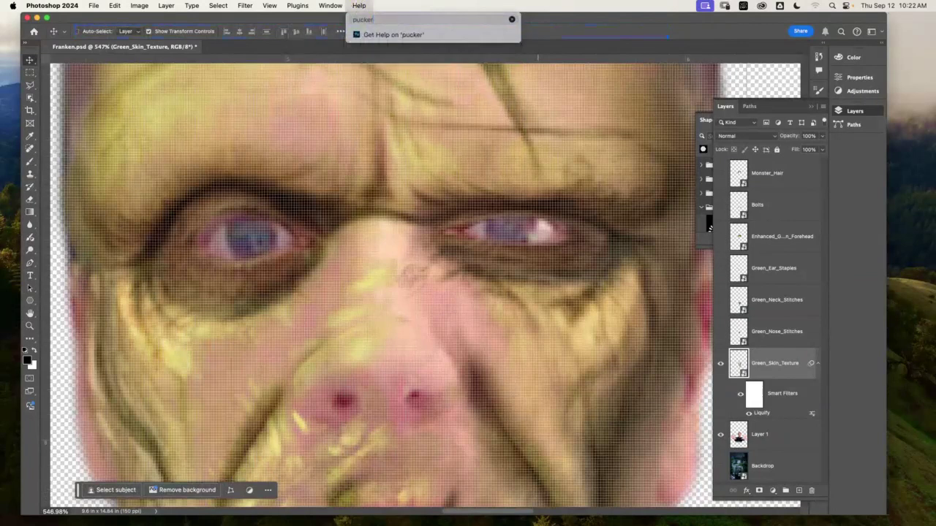
left_click(359, 7)
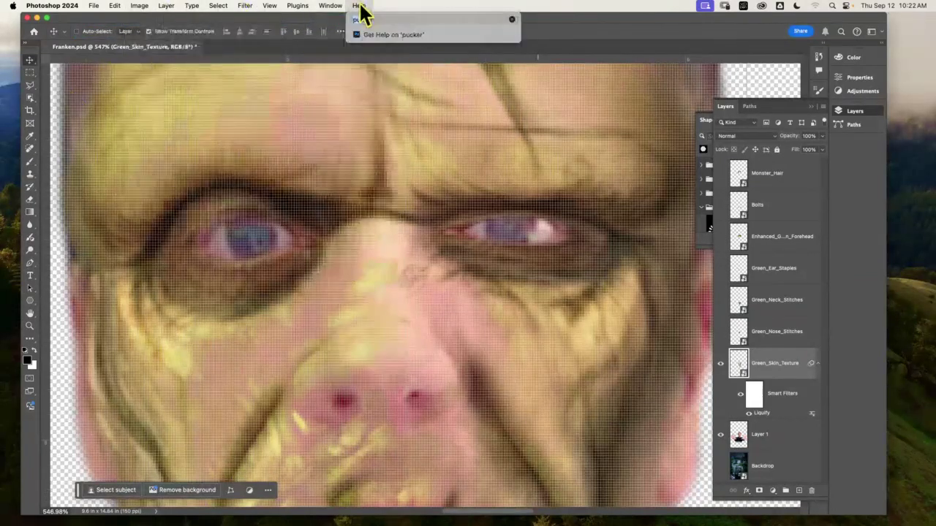
left_click(387, 36)
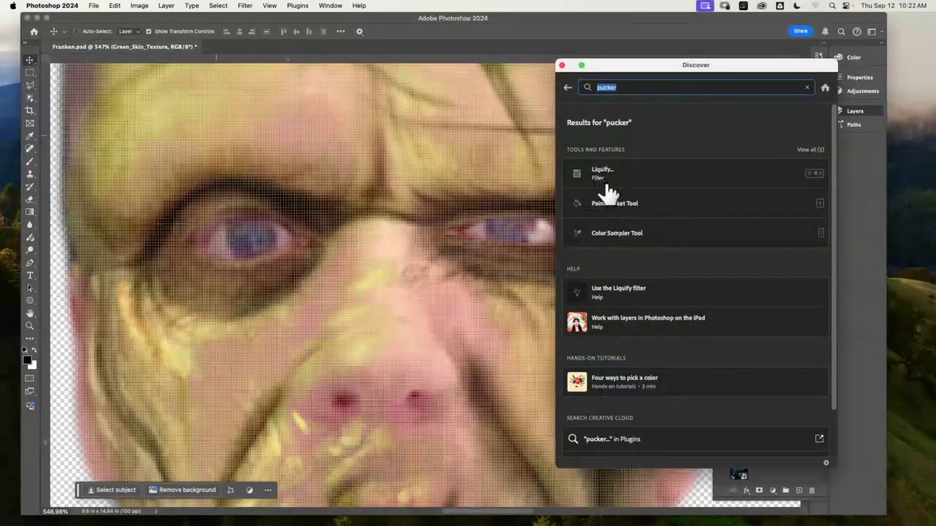
scroll(836, 307, "down", 3)
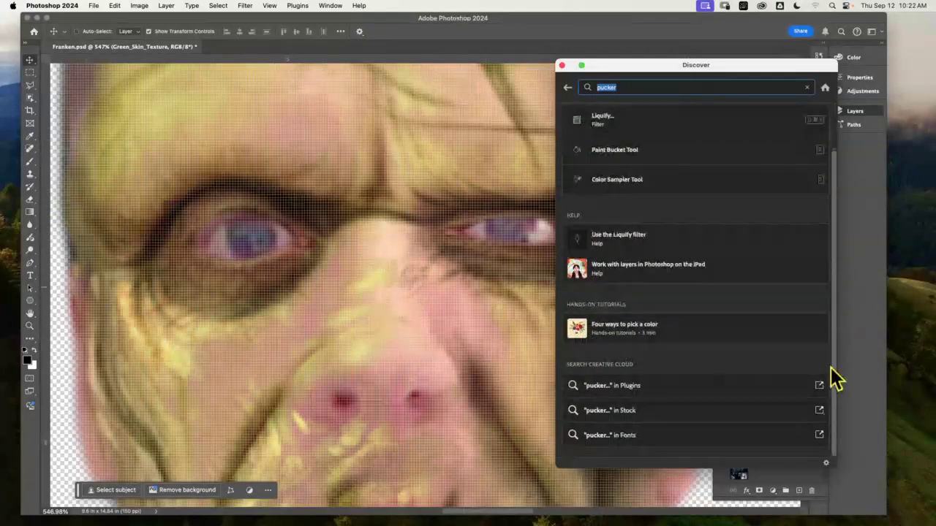
Refine the Discover search to "pucker tool", then close the search window and return to the Move tool
left_click(637, 87)
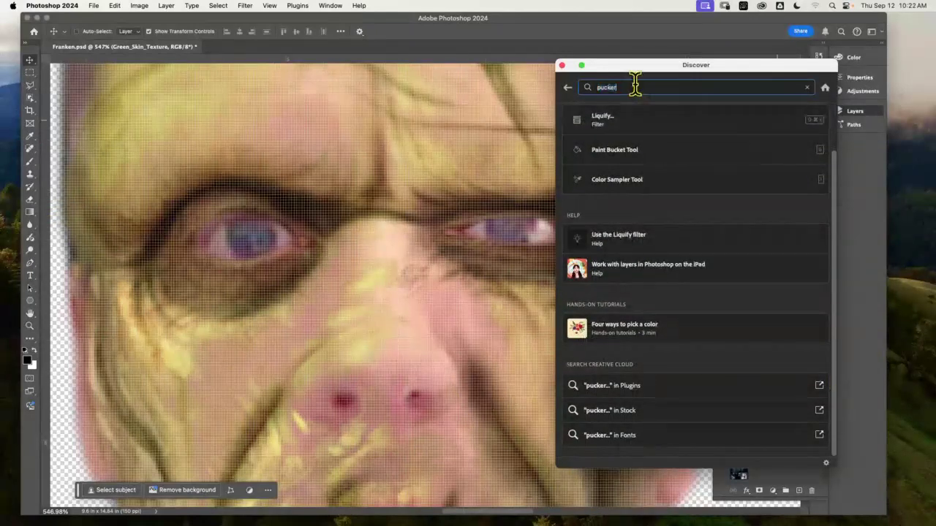
type("too")
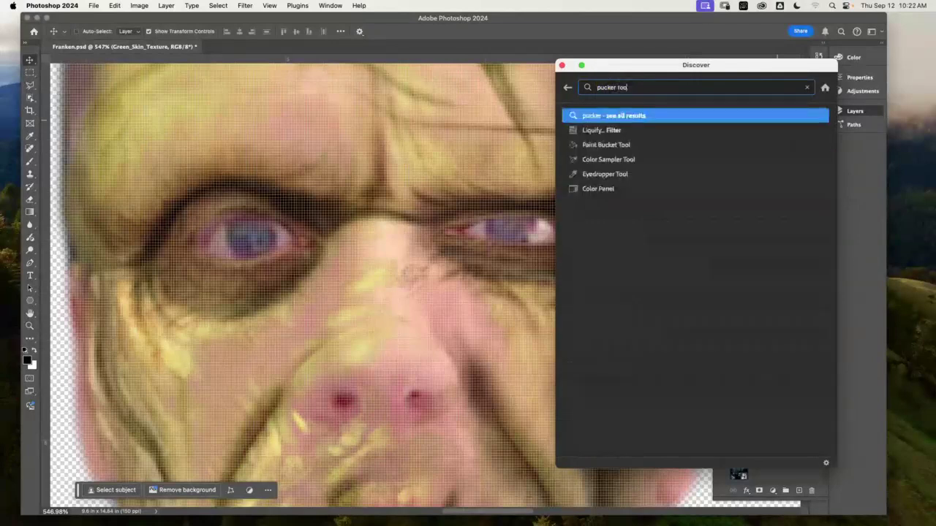
type("l")
key("Return")
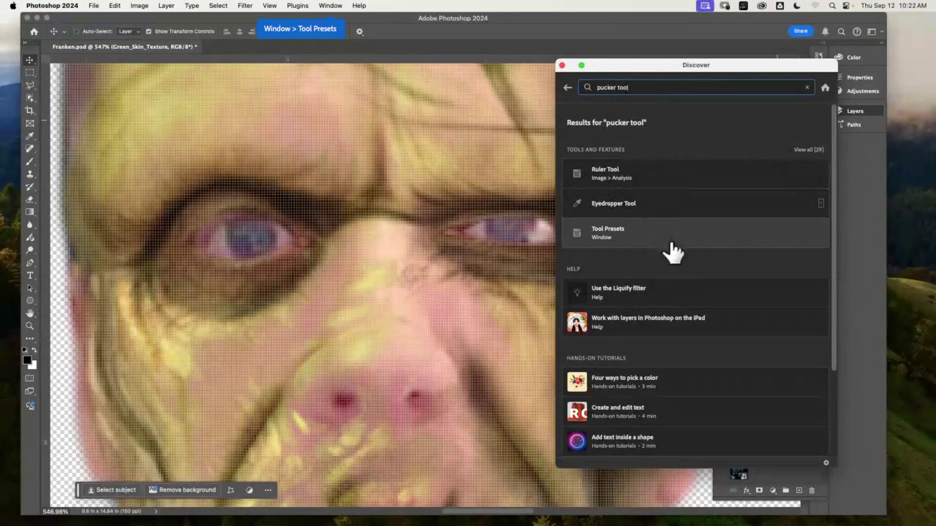
left_click(29, 338)
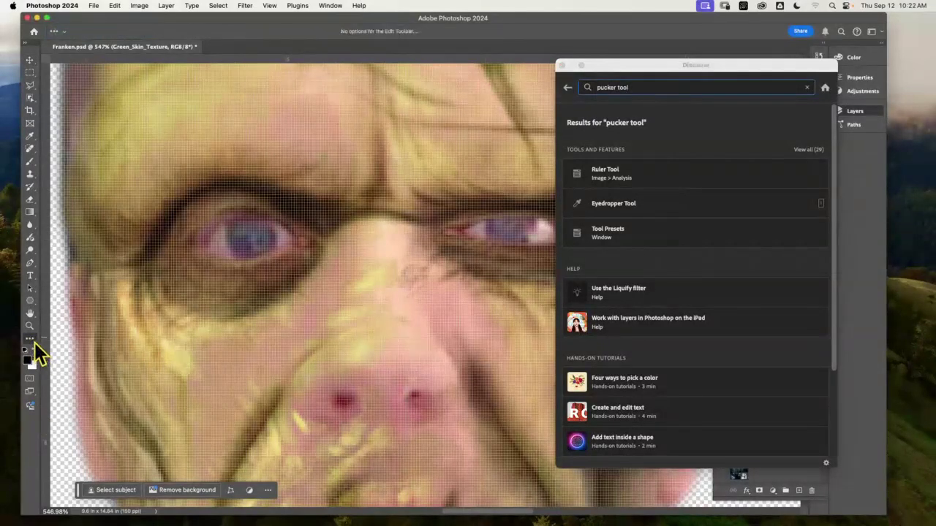
left_click(562, 65)
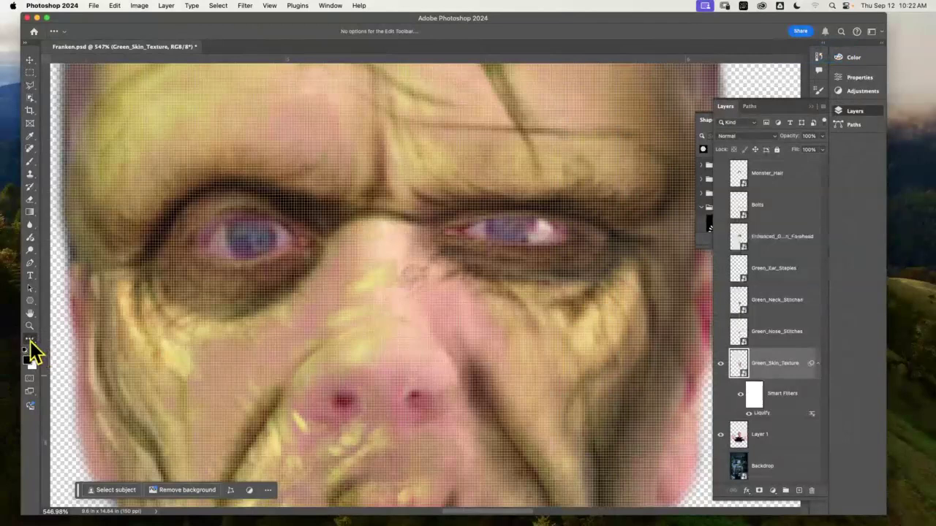
mouse_move(245, 17)
left_mouse_down()
mouse_move(256, 19)
mouse_move(246, 20)
left_mouse_up()
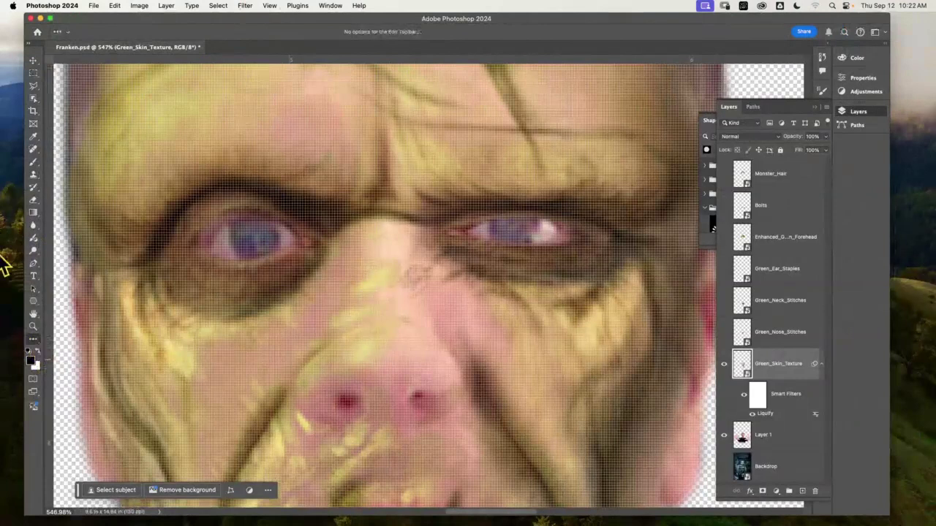
left_click(33, 60)
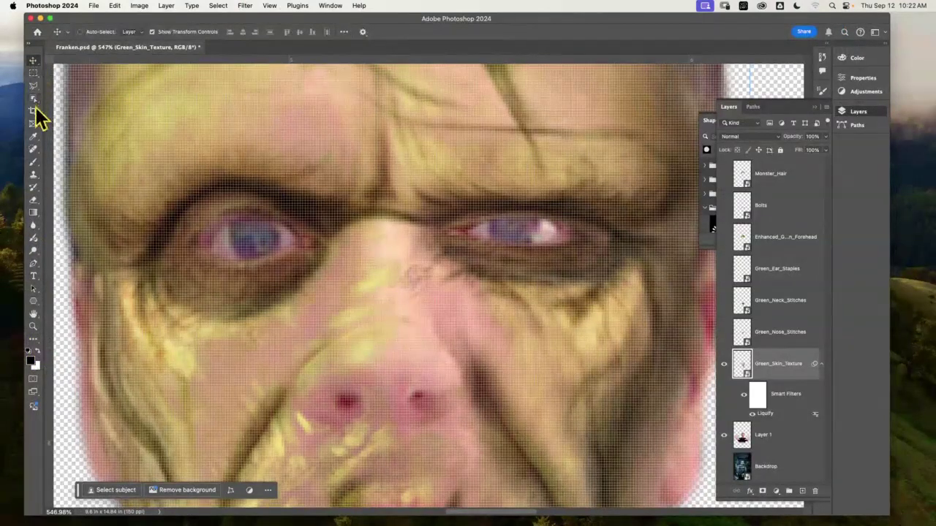
Examine the remaining tool groups and the full toolbar customization list for a pucker tool, then close the list
mouse_move(37, 75)
left_mouse_down()
mouse_move(35, 186)
mouse_move(32, 176)
left_mouse_up()
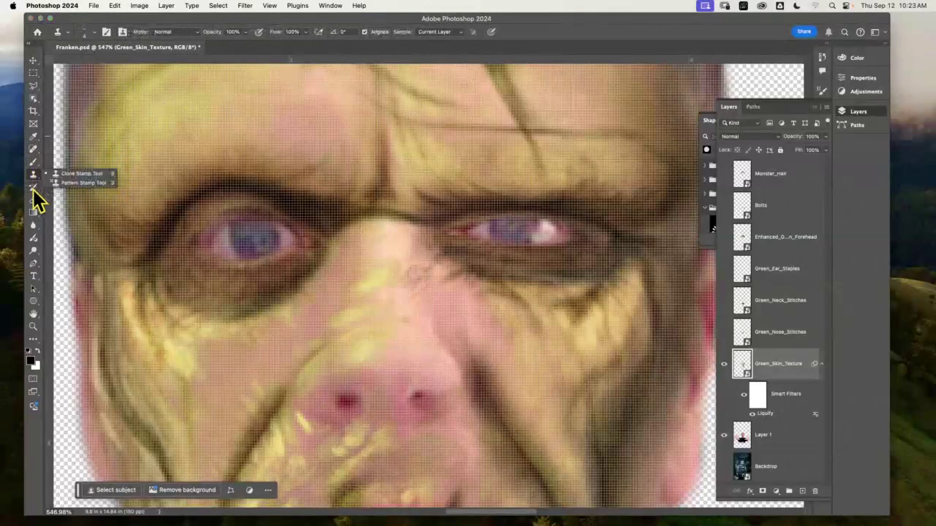
left_click(34, 200)
left_click_drag(33, 200, 35, 201)
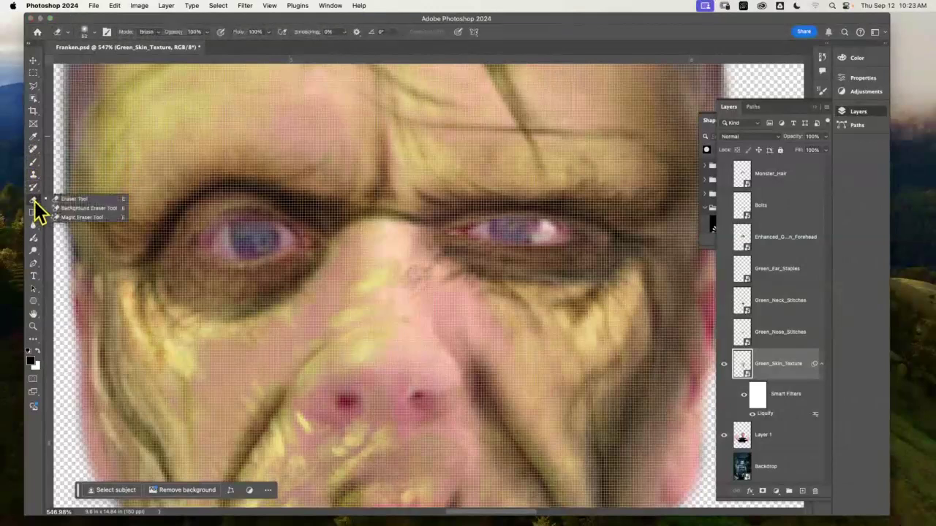
left_click(34, 212)
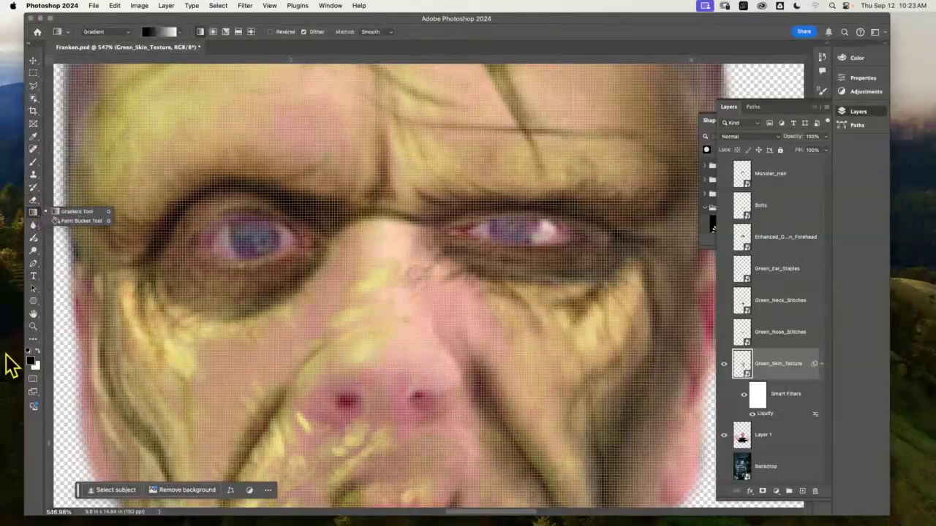
left_click(36, 341)
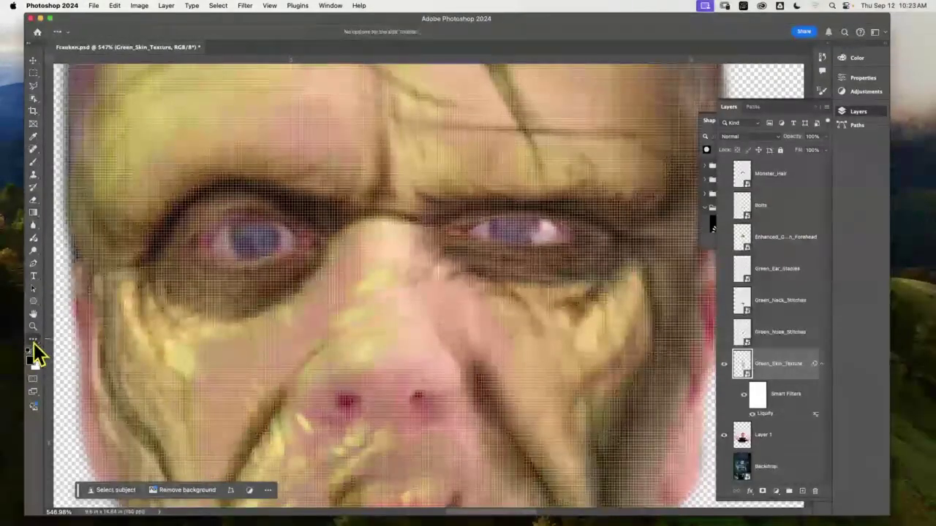
left_click(31, 339)
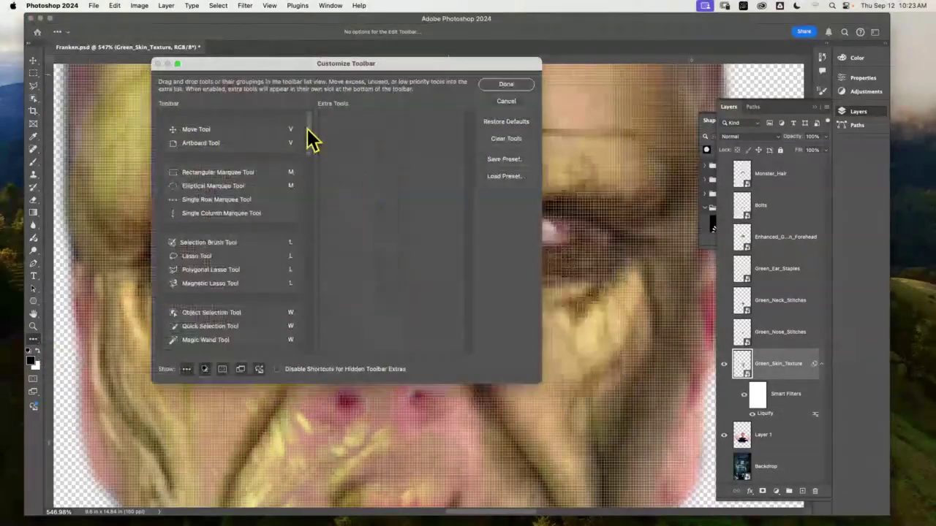
left_click_drag(311, 132, 315, 168)
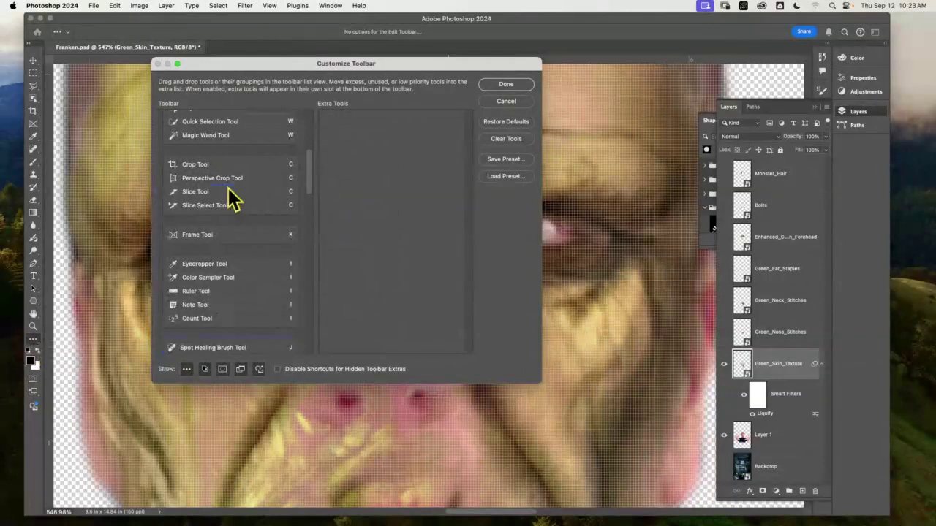
mouse_move(309, 172)
left_mouse_down()
mouse_move(320, 273)
mouse_move(307, 340)
mouse_move(305, 127)
left_mouse_up()
left_click(510, 86)
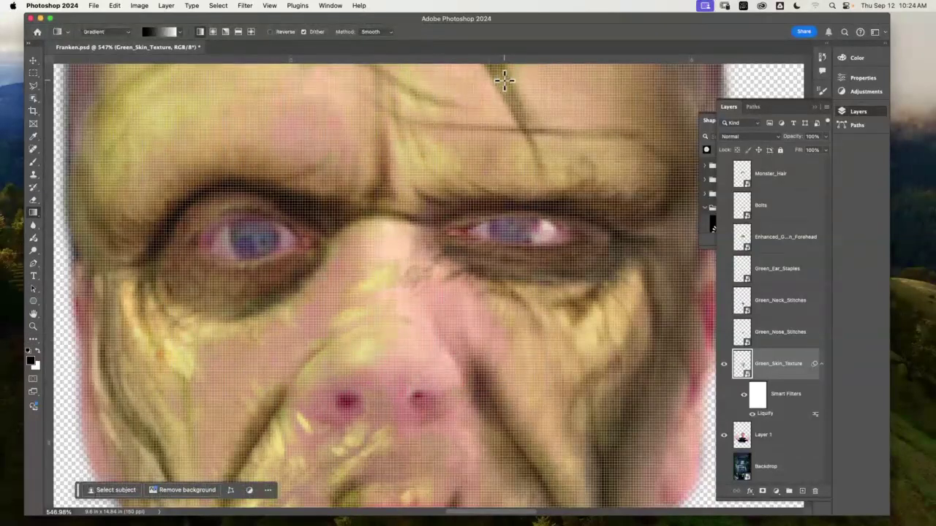
Load the man's outline from Layer 1 as a selection and add a new empty layer directly above it
key("super+minus")
key("super+minus")
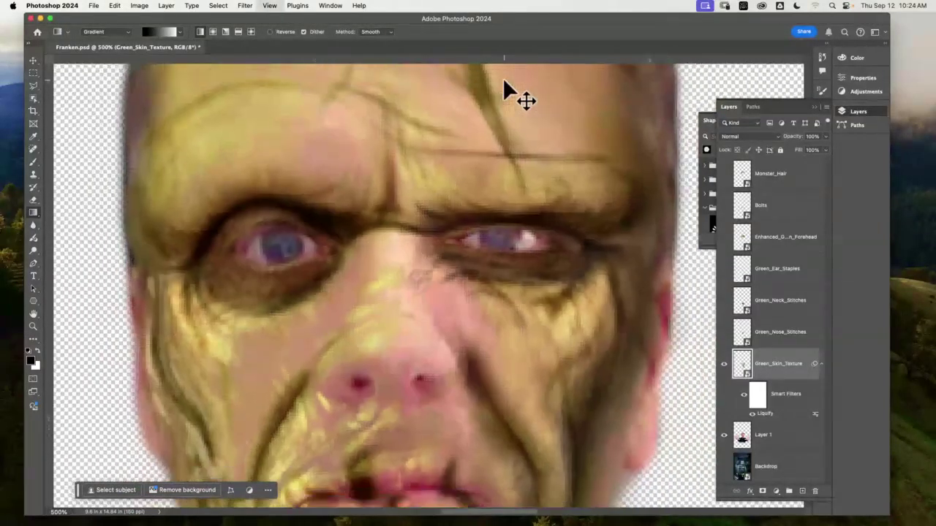
key("super+minus")
key("super+minus")
key("super+minus")
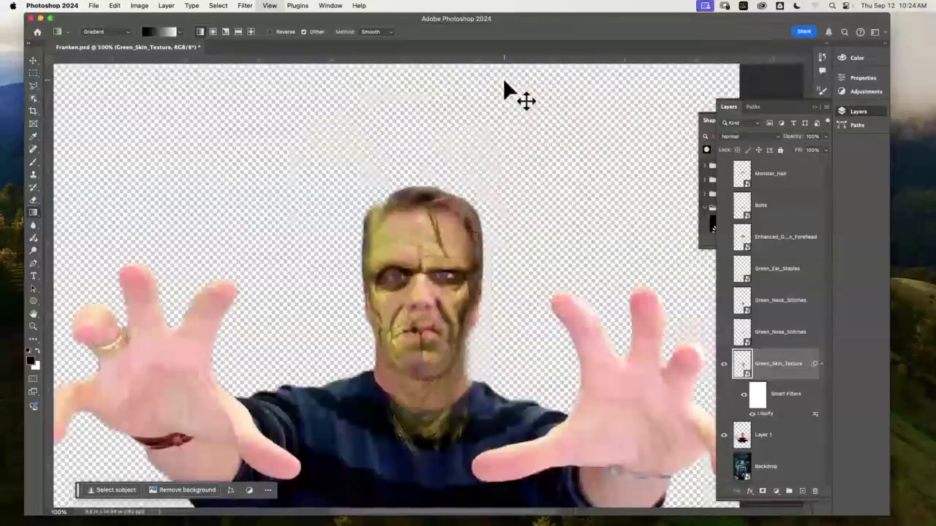
key("super+minus")
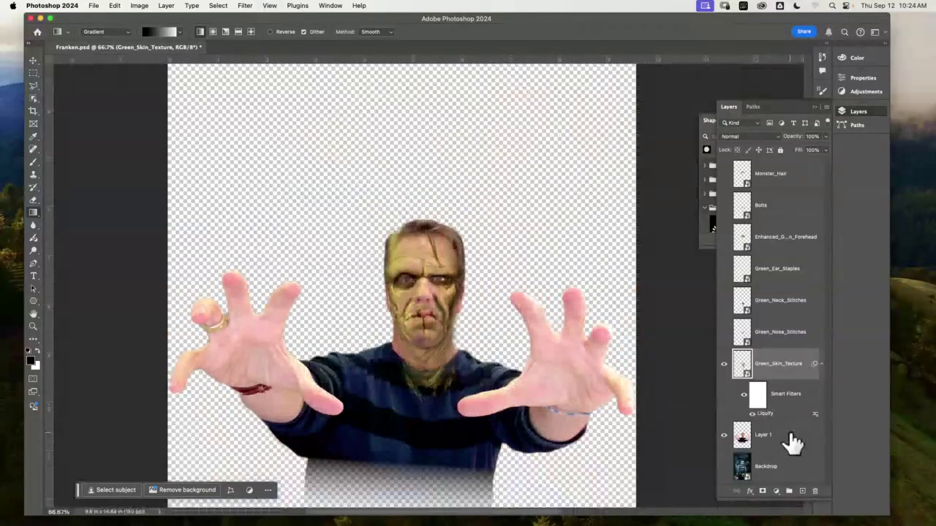
left_click(791, 441)
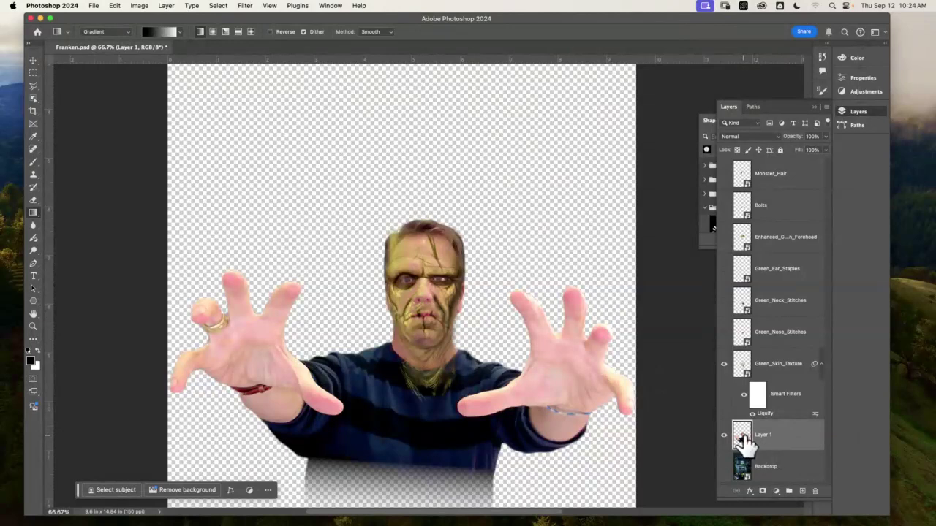
left_click_drag(758, 459, 740, 439)
left_click_drag(742, 442, 742, 445)
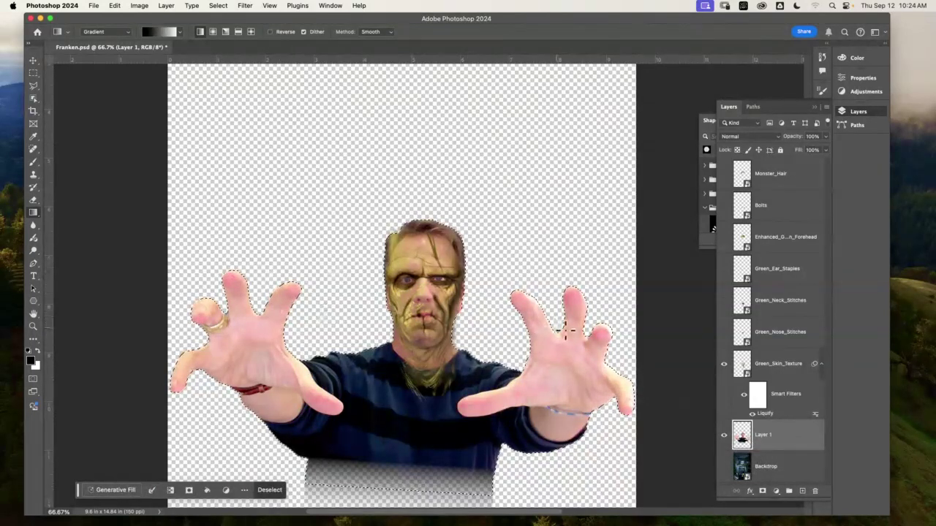
left_click(802, 490)
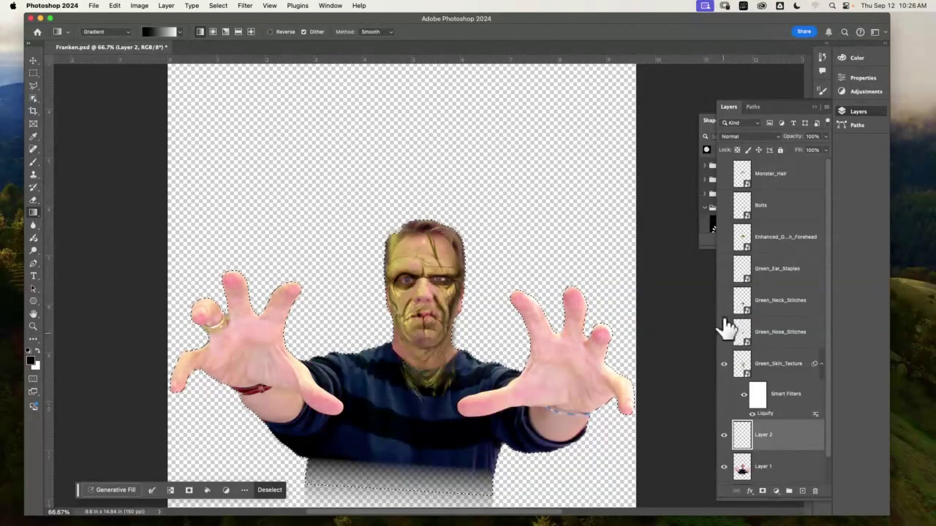
Show the layers from Green_Nose_Stitches up to Monster_Hair and sample the yellow-green forehead skin as the foreground colour
left_click_drag(724, 331, 723, 174)
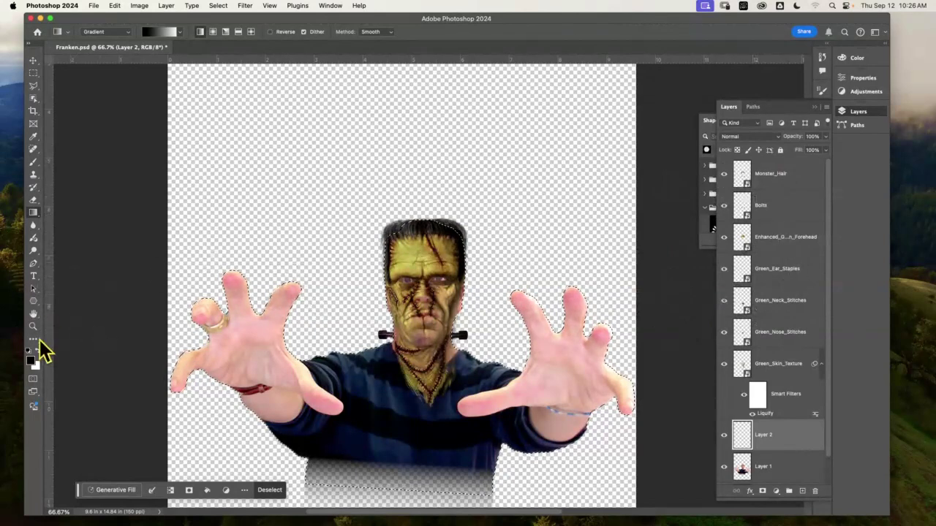
left_click(33, 326)
left_click_drag(410, 266, 499, 223)
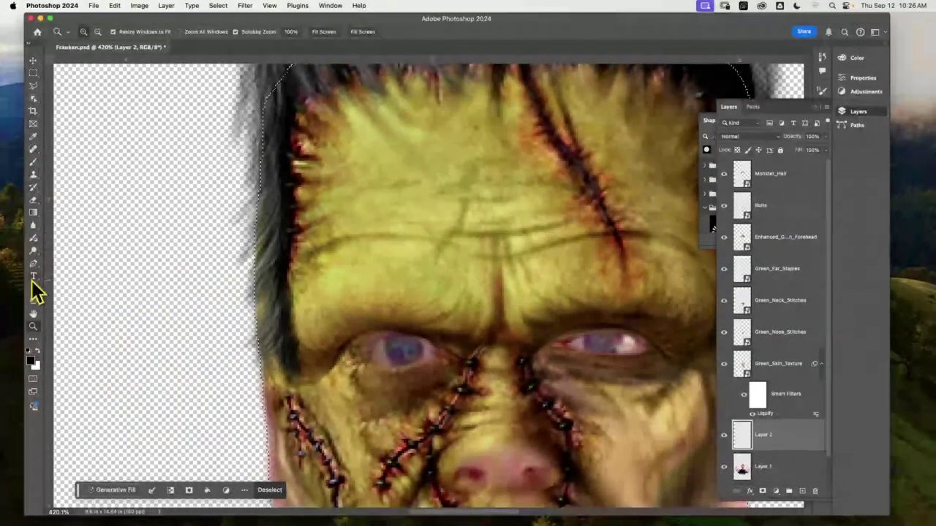
left_click(33, 136)
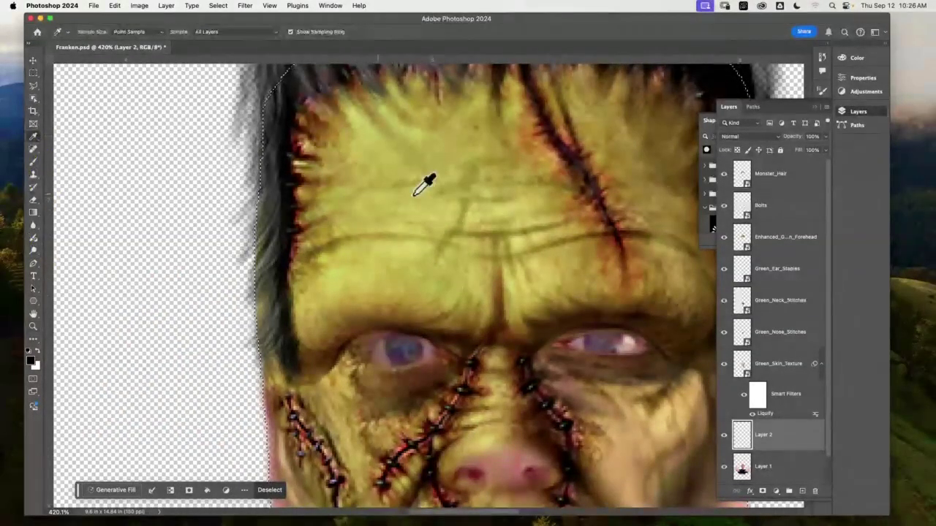
left_click(414, 194)
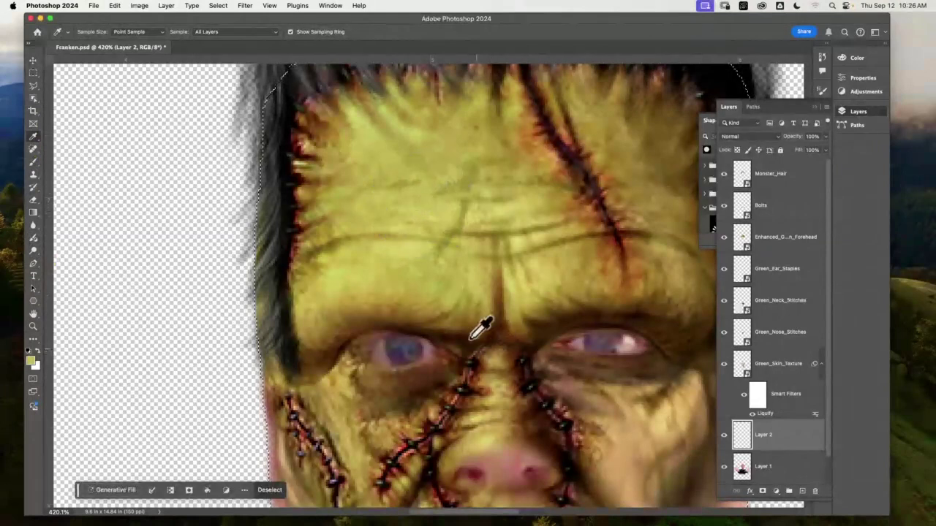
Brush the sampled green over both hands and forearms on Layer 2 at 43% opacity, and set the layer's blend mode to Color
key("super+0")
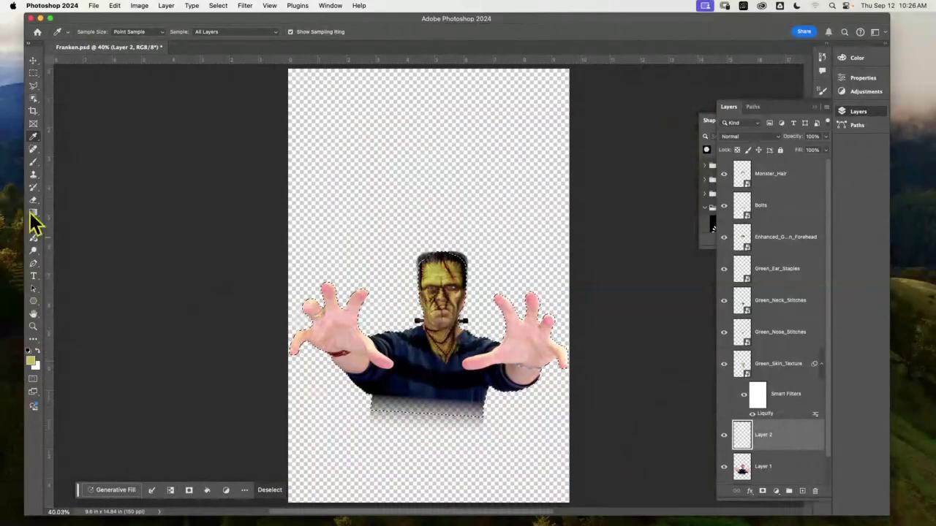
left_click(33, 162)
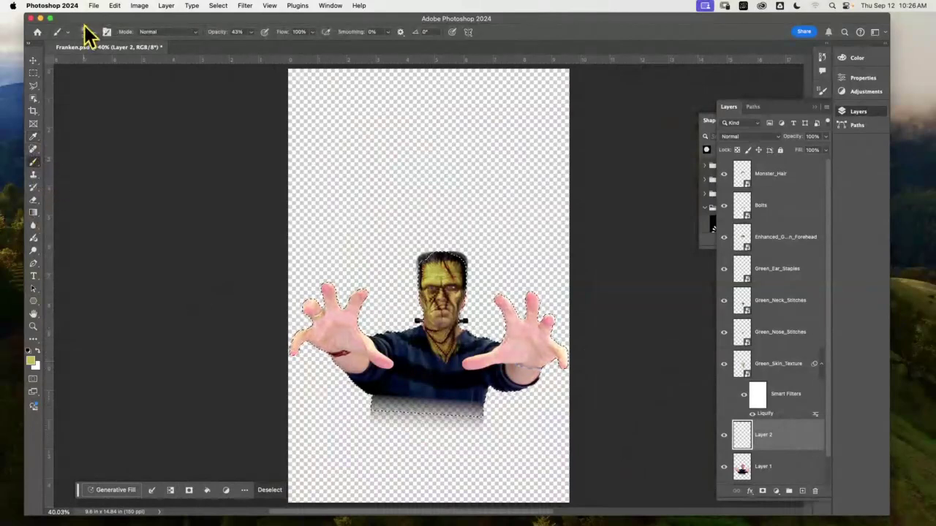
mouse_move(341, 288)
left_mouse_down()
mouse_move(318, 307)
mouse_move(321, 288)
mouse_move(310, 290)
mouse_move(298, 344)
mouse_move(306, 348)
mouse_move(304, 297)
mouse_move(315, 280)
mouse_move(358, 280)
mouse_move(329, 321)
mouse_move(366, 285)
mouse_move(335, 352)
mouse_move(341, 366)
mouse_move(357, 350)
mouse_move(380, 351)
left_mouse_up()
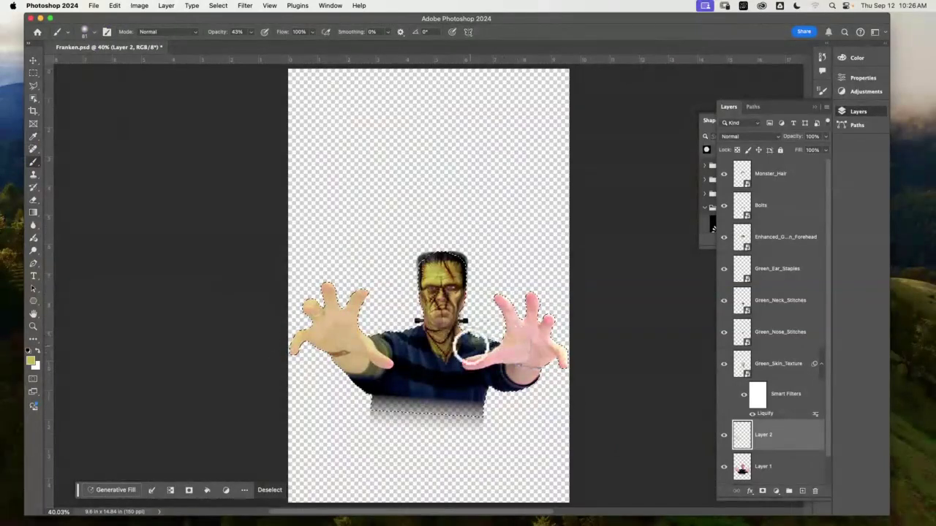
mouse_move(472, 345)
left_mouse_down()
mouse_move(496, 377)
mouse_move(503, 368)
mouse_move(548, 389)
mouse_move(560, 343)
mouse_move(482, 324)
mouse_move(434, 288)
mouse_move(430, 311)
mouse_move(491, 265)
mouse_move(443, 271)
mouse_move(518, 359)
mouse_move(533, 325)
mouse_move(529, 356)
mouse_move(554, 378)
mouse_move(527, 341)
mouse_move(564, 314)
mouse_move(397, 343)
mouse_move(394, 363)
mouse_move(364, 301)
mouse_move(373, 336)
mouse_move(326, 345)
mouse_move(424, 347)
mouse_move(415, 376)
mouse_move(364, 378)
mouse_move(446, 405)
mouse_move(368, 354)
mouse_move(340, 304)
mouse_move(301, 351)
mouse_move(327, 290)
mouse_move(297, 296)
mouse_move(359, 280)
mouse_move(307, 397)
left_mouse_up()
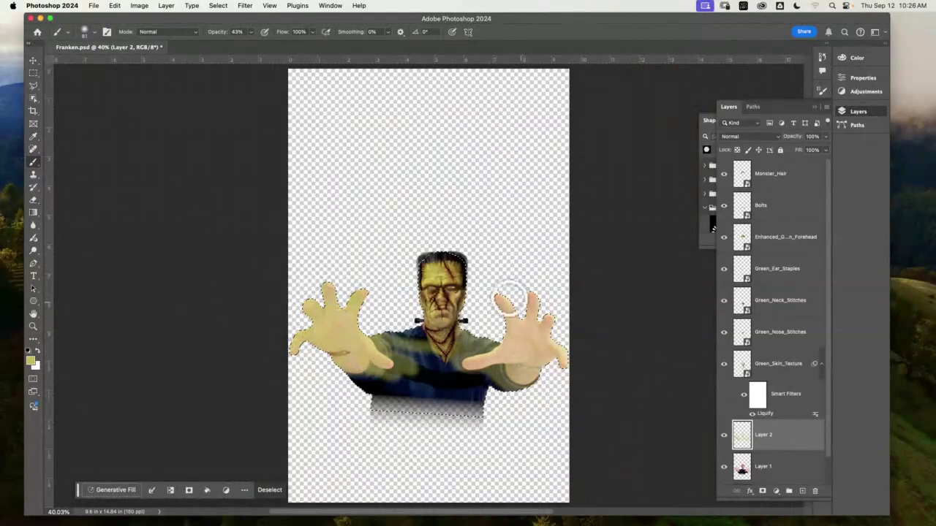
mouse_move(509, 294)
left_mouse_down()
mouse_move(486, 350)
mouse_move(513, 303)
mouse_move(488, 368)
mouse_move(546, 298)
mouse_move(529, 379)
mouse_move(555, 395)
mouse_move(585, 375)
mouse_move(565, 356)
mouse_move(507, 359)
mouse_move(553, 303)
mouse_move(493, 291)
mouse_move(516, 338)
left_mouse_up()
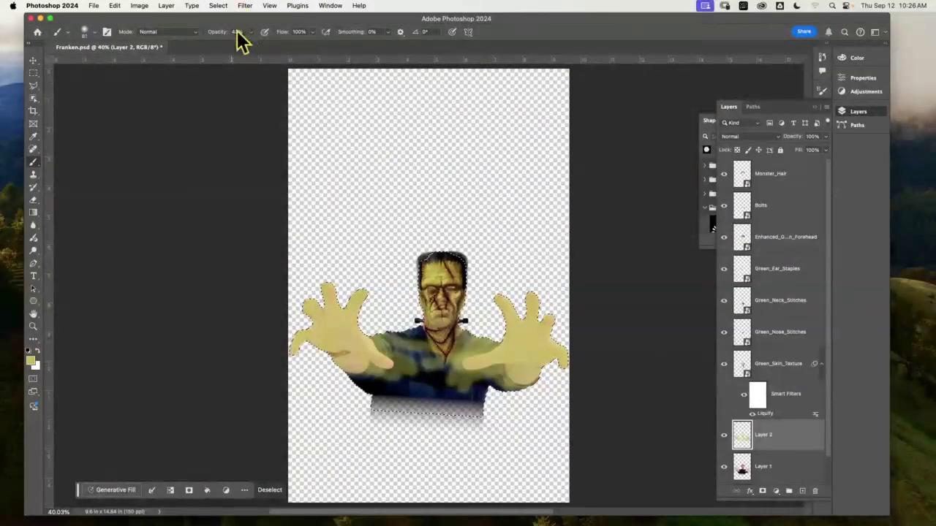
left_click(772, 137)
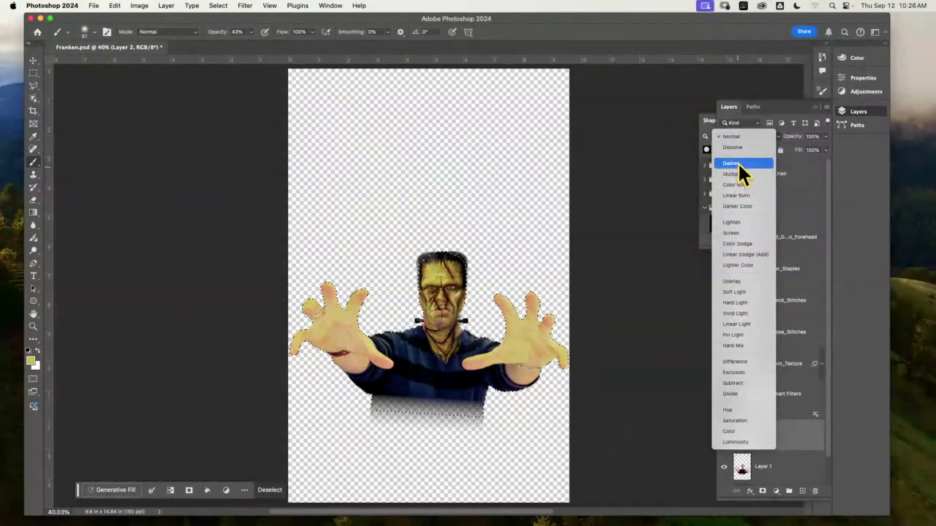
left_click(747, 433)
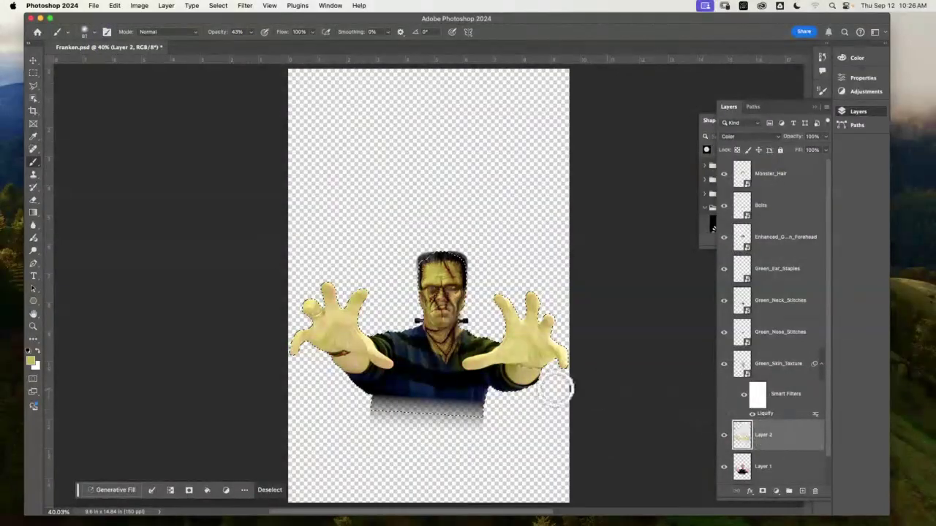
Brush more green over the fingers, palms and wrists of both hands on Layer 2 to even out the skin tint
left_click(33, 326)
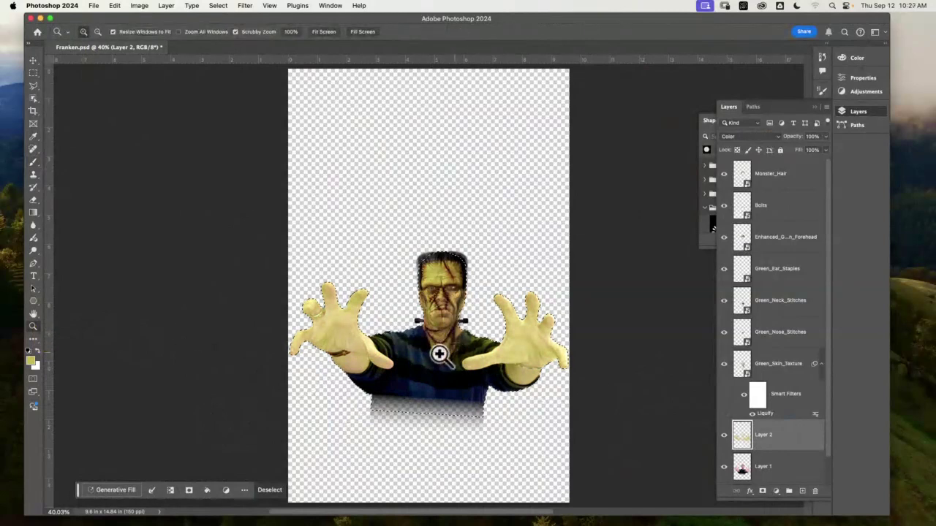
scroll(446, 338, "up", 1)
mouse_move(446, 337)
left_mouse_down()
mouse_move(501, 303)
mouse_move(453, 322)
left_mouse_up()
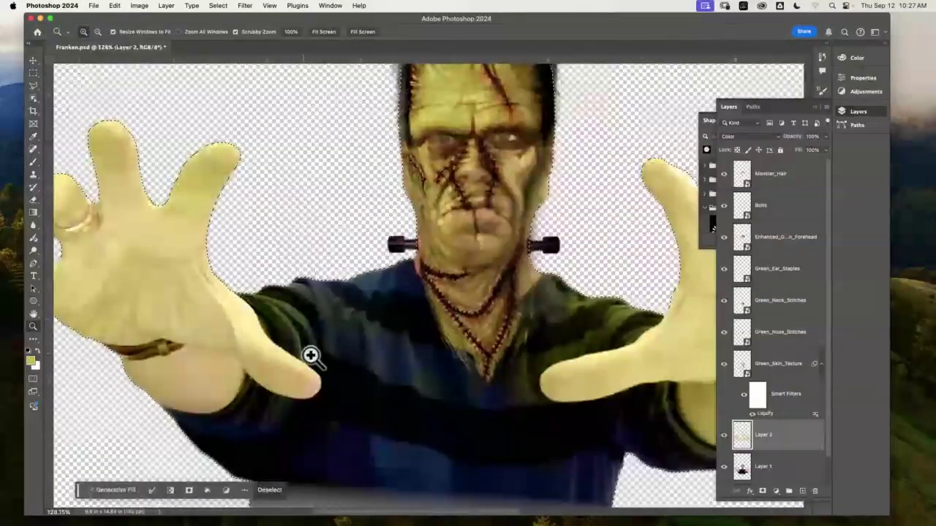
left_click(32, 162)
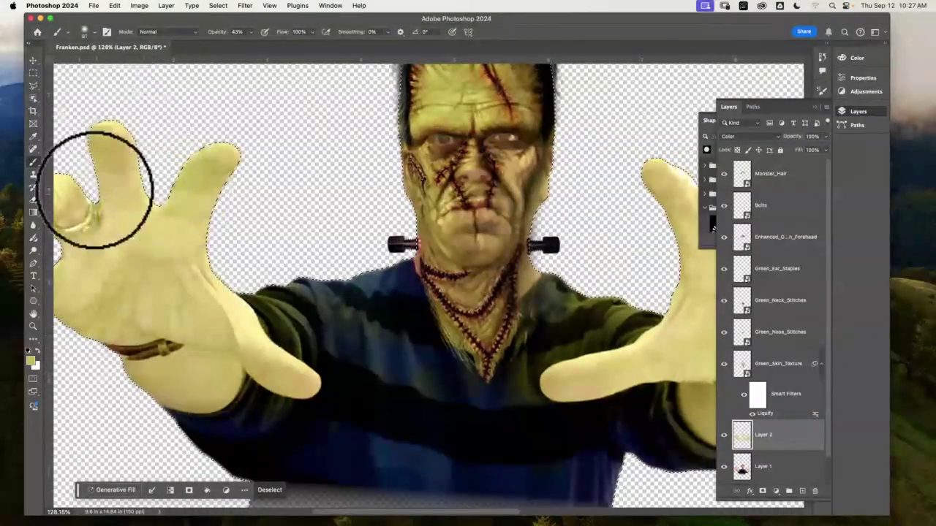
left_click_drag(223, 194, 329, 167)
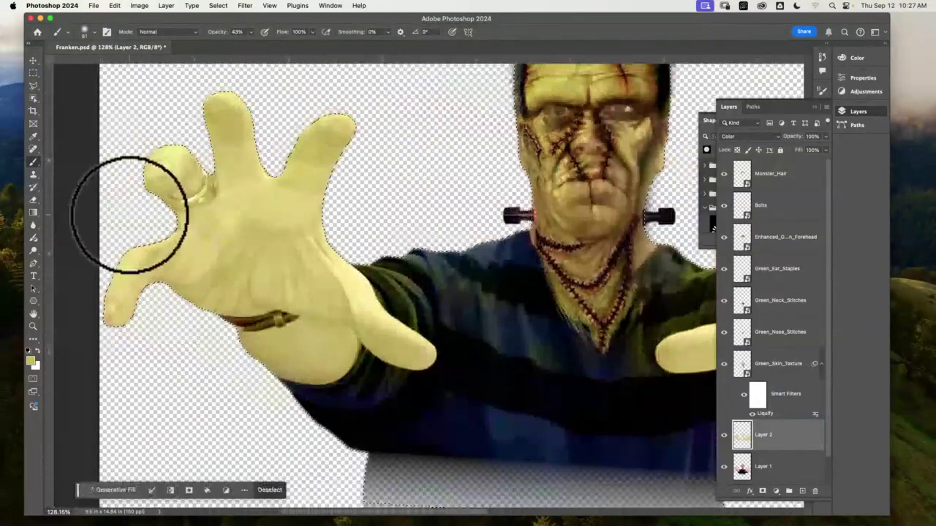
left_click_drag(387, 230, 341, 234)
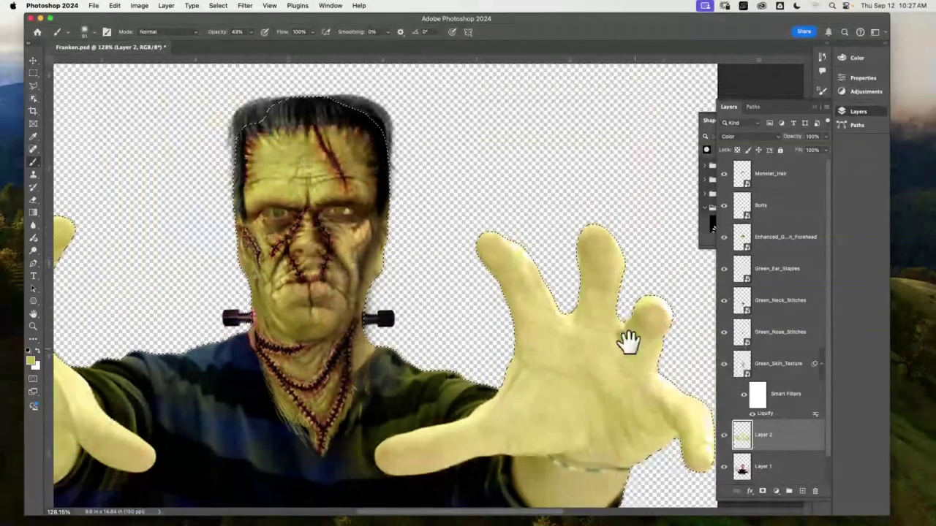
left_click_drag(627, 341, 479, 111)
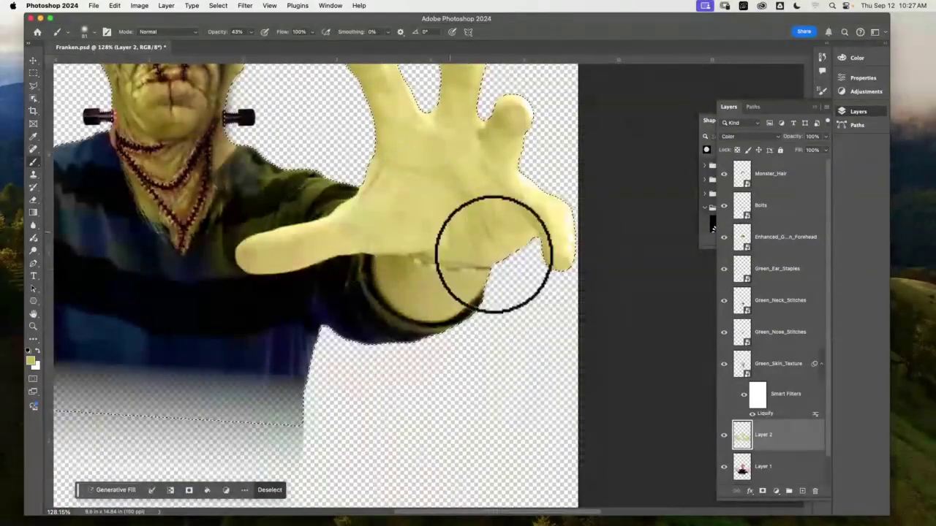
left_click_drag(315, 195, 649, 239)
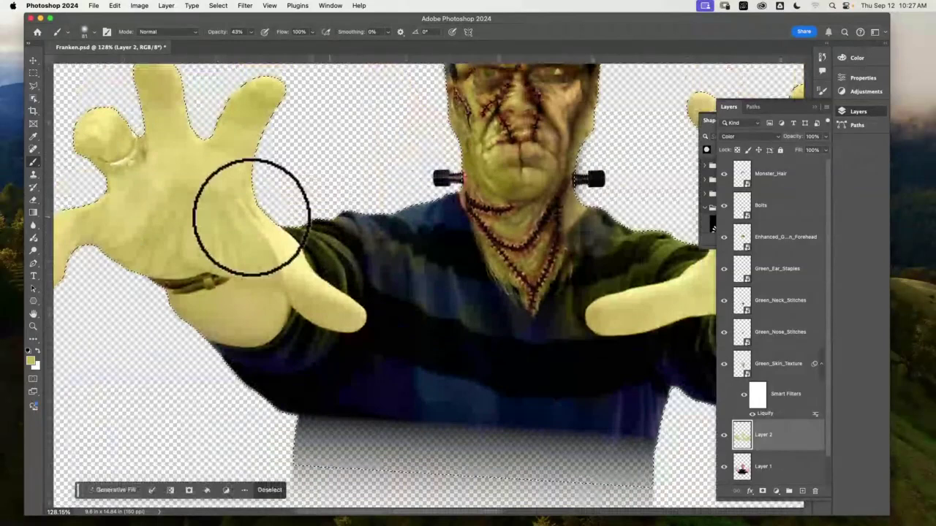
Erase the stray green tint on Layer 2 from the sweater's chest, shoulders and upper sleeves
left_click(34, 199)
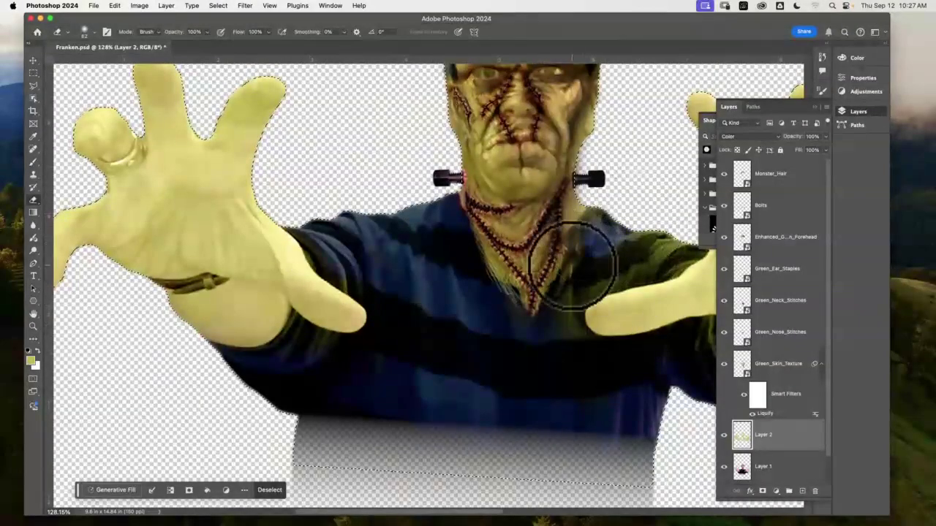
mouse_move(642, 200)
left_mouse_down()
mouse_move(412, 234)
mouse_move(359, 223)
left_mouse_up()
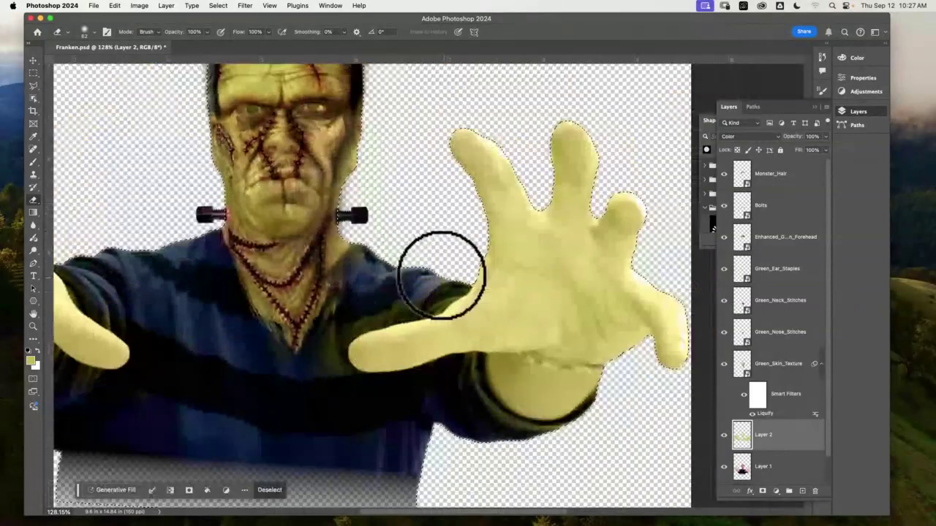
mouse_move(441, 275)
left_mouse_down()
mouse_move(426, 299)
mouse_move(439, 288)
mouse_move(328, 326)
mouse_move(314, 268)
mouse_move(314, 334)
mouse_move(330, 373)
mouse_move(375, 298)
mouse_move(330, 310)
mouse_move(403, 309)
mouse_move(416, 293)
left_mouse_up()
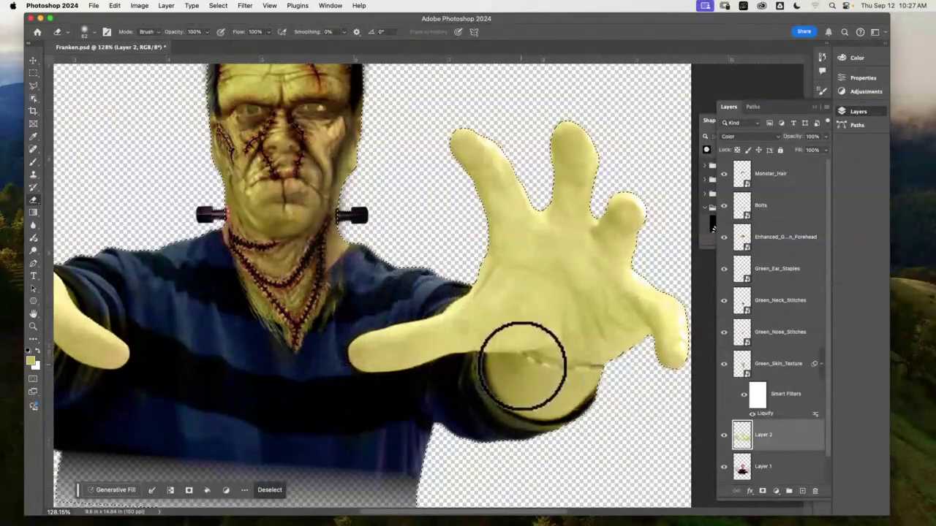
Erase the tint from the thin bracelet on the image's right-hand wrist with a 7 px eraser at 100% hardness
key("space")
mouse_move(575, 349)
left_mouse_down()
mouse_move(589, 334)
mouse_move(426, 256)
left_mouse_up()
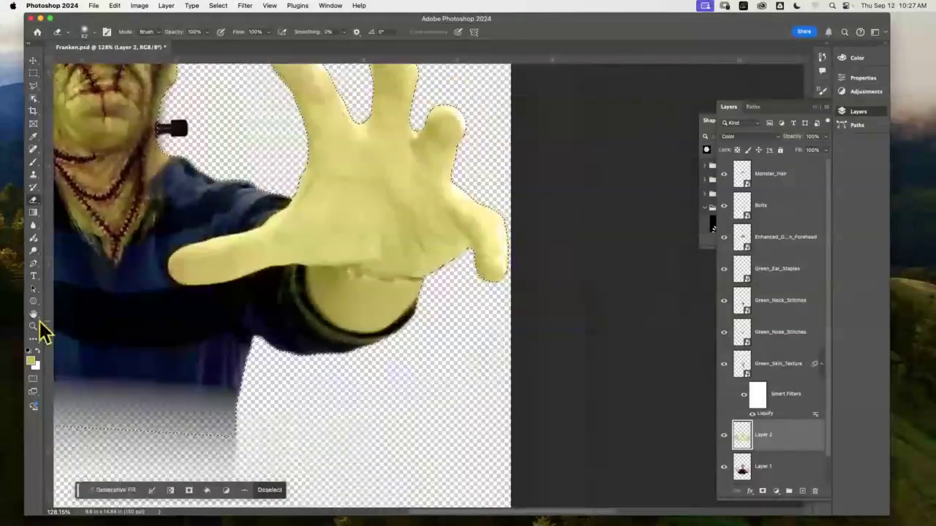
left_click(33, 326)
left_click_drag(398, 269, 424, 265)
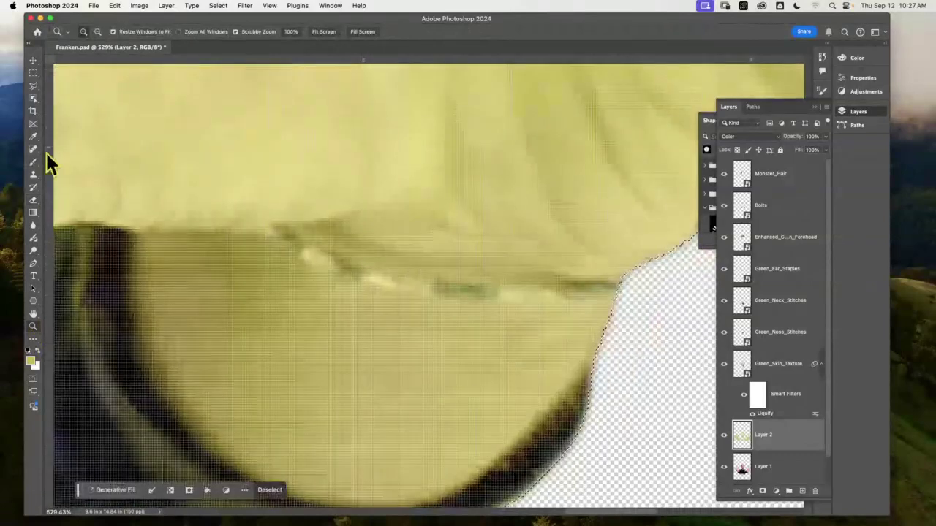
left_click(35, 202)
left_click(85, 34)
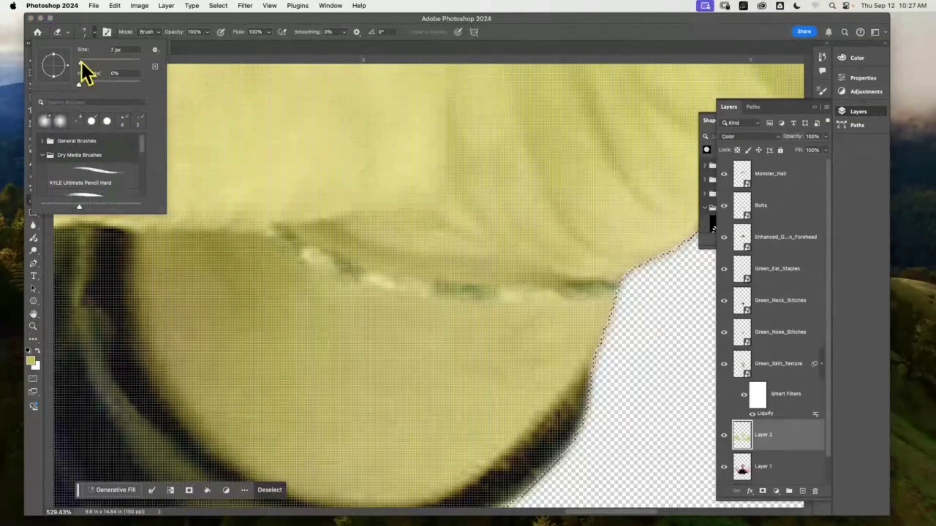
left_click_drag(78, 85, 169, 94)
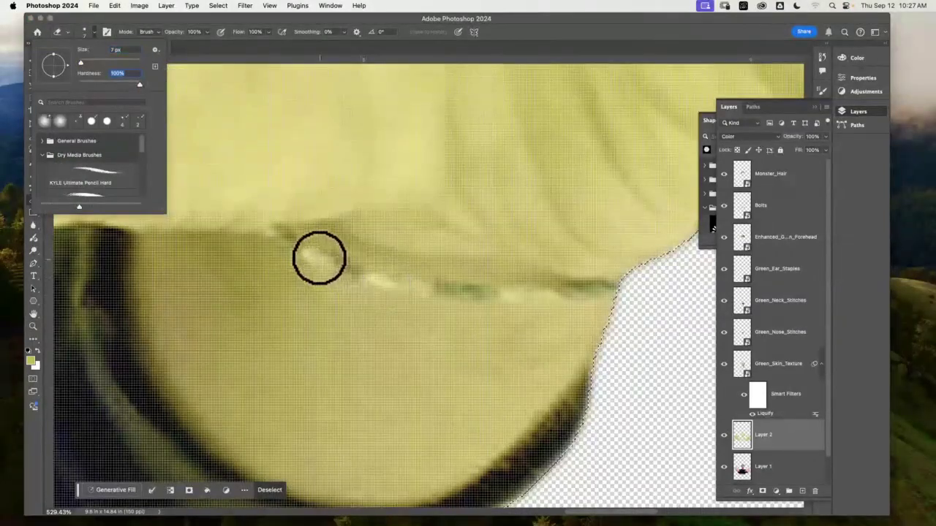
left_click(290, 240)
mouse_move(293, 241)
left_mouse_down()
mouse_move(434, 289)
mouse_move(612, 288)
left_mouse_up()
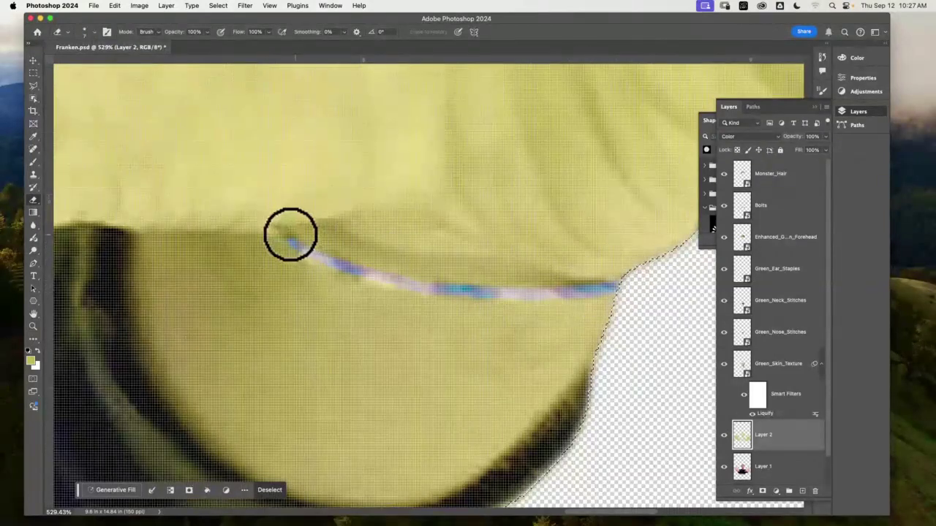
mouse_move(289, 237)
left_mouse_down()
mouse_move(347, 268)
mouse_move(411, 271)
left_mouse_up()
key("super+0")
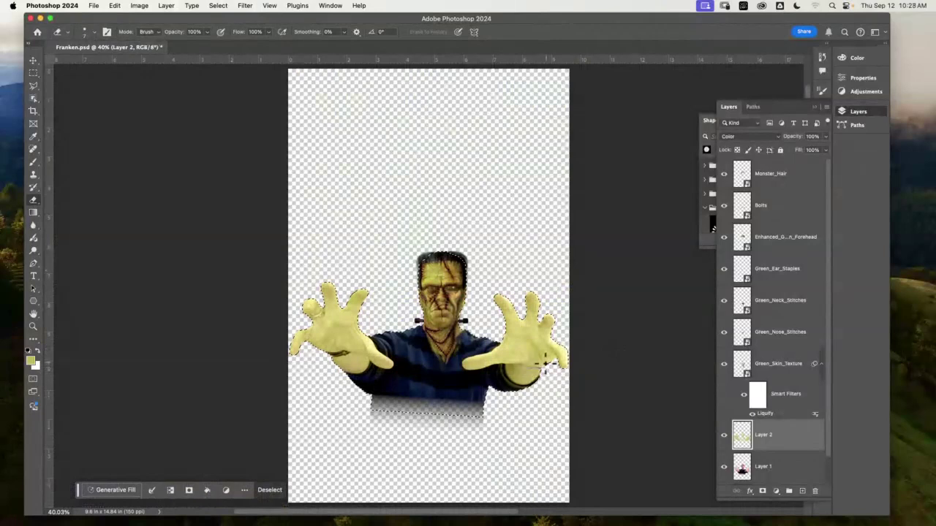
Erase the tint from the knotted band on the other wrist so its original colour shows
left_click(32, 326)
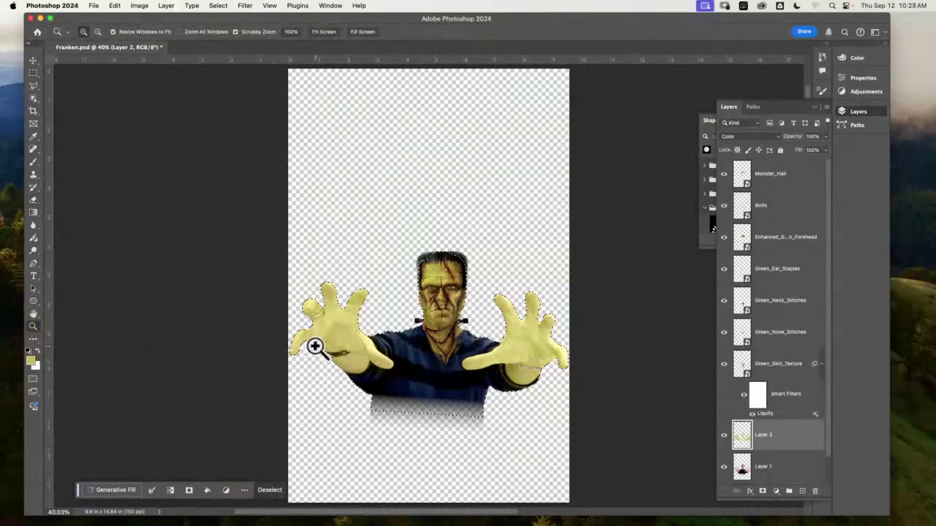
left_click_drag(314, 345, 6, 248)
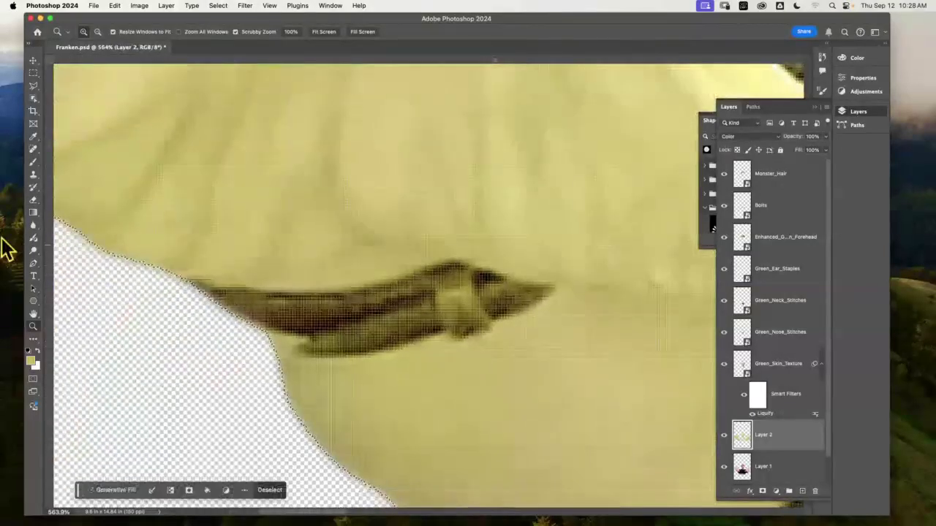
left_click(32, 200)
mouse_move(444, 288)
left_mouse_down()
mouse_move(440, 310)
mouse_move(438, 291)
mouse_move(491, 302)
mouse_move(453, 325)
mouse_move(475, 322)
mouse_move(464, 331)
mouse_move(543, 291)
mouse_move(450, 270)
mouse_move(339, 296)
mouse_move(203, 291)
mouse_move(249, 307)
mouse_move(237, 309)
mouse_move(331, 328)
mouse_move(309, 343)
mouse_move(324, 345)
mouse_move(432, 323)
mouse_move(334, 325)
mouse_move(306, 310)
mouse_move(385, 302)
mouse_move(403, 313)
mouse_move(448, 295)
mouse_move(488, 301)
mouse_move(484, 310)
mouse_move(539, 295)
mouse_move(516, 300)
left_mouse_up()
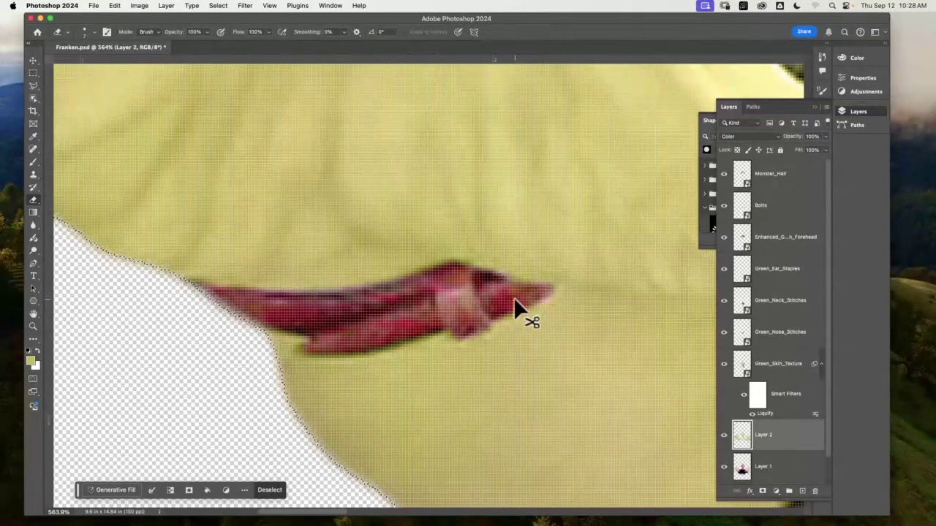
key("super+0")
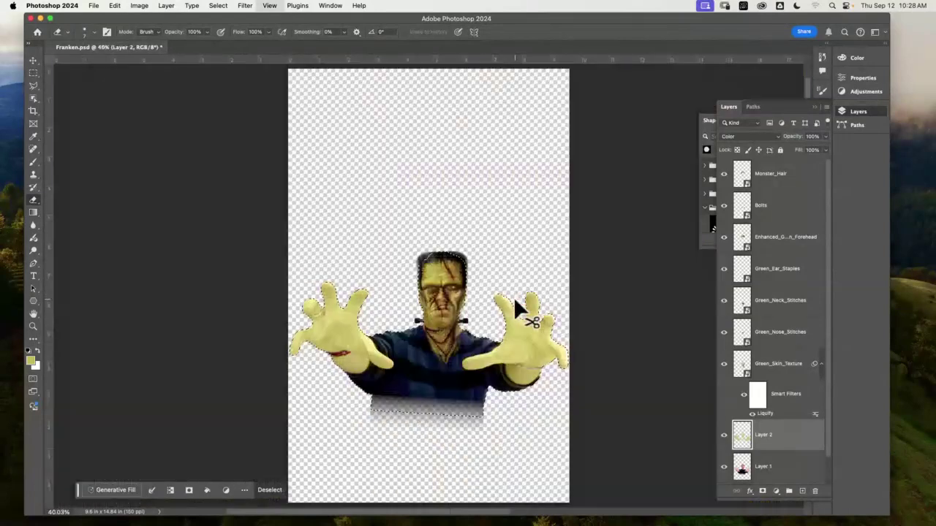
Erase the green tint from the ring on the bent finger of the image's left-hand hand
left_click(33, 327)
left_click_drag(302, 316, 351, 244)
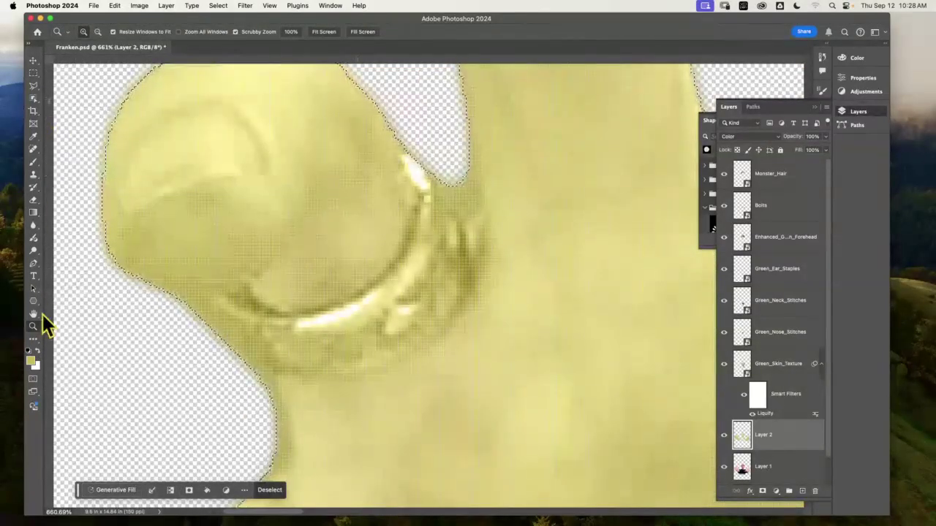
left_click(33, 199)
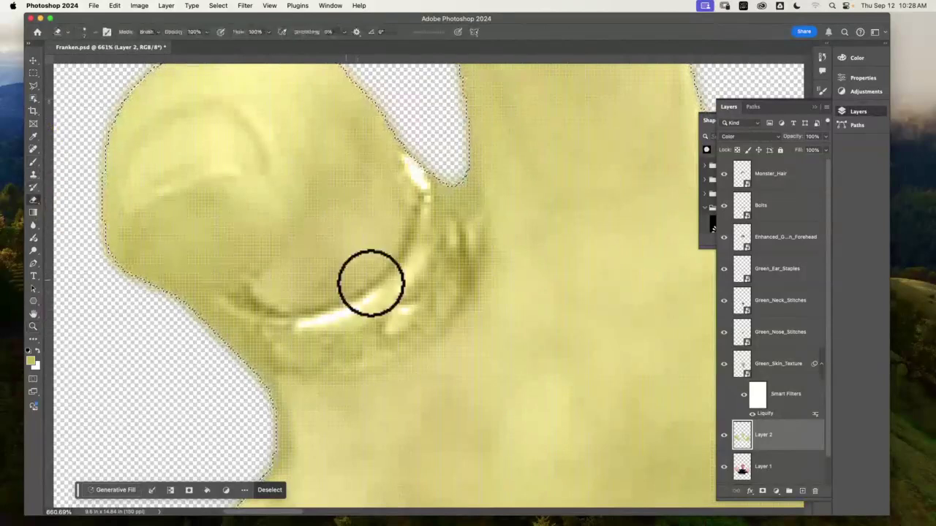
mouse_move(436, 217)
left_mouse_down()
mouse_move(414, 279)
mouse_move(428, 215)
mouse_move(379, 300)
mouse_move(359, 308)
mouse_move(396, 278)
mouse_move(334, 318)
mouse_move(226, 311)
mouse_move(321, 359)
mouse_move(263, 334)
mouse_move(283, 352)
mouse_move(365, 332)
mouse_move(295, 355)
mouse_move(346, 349)
mouse_move(421, 283)
mouse_move(416, 293)
mouse_move(421, 221)
mouse_move(352, 346)
mouse_move(446, 250)
mouse_move(398, 317)
mouse_move(431, 195)
mouse_move(419, 180)
mouse_move(442, 230)
mouse_move(434, 267)
mouse_move(394, 314)
mouse_move(443, 258)
mouse_move(393, 316)
mouse_move(343, 315)
left_mouse_up()
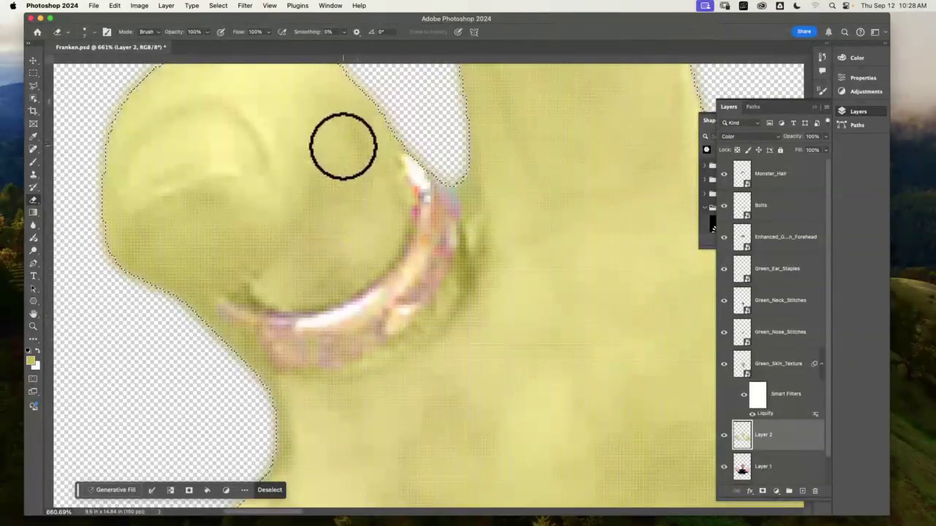
Erase the green tint on Layer 2 from the irises and whites of both eyes
mouse_move(343, 145)
left_mouse_down()
mouse_move(543, 192)
mouse_move(303, 268)
mouse_move(384, 263)
mouse_move(397, 247)
mouse_move(328, 167)
mouse_move(385, 268)
mouse_move(401, 221)
left_mouse_up()
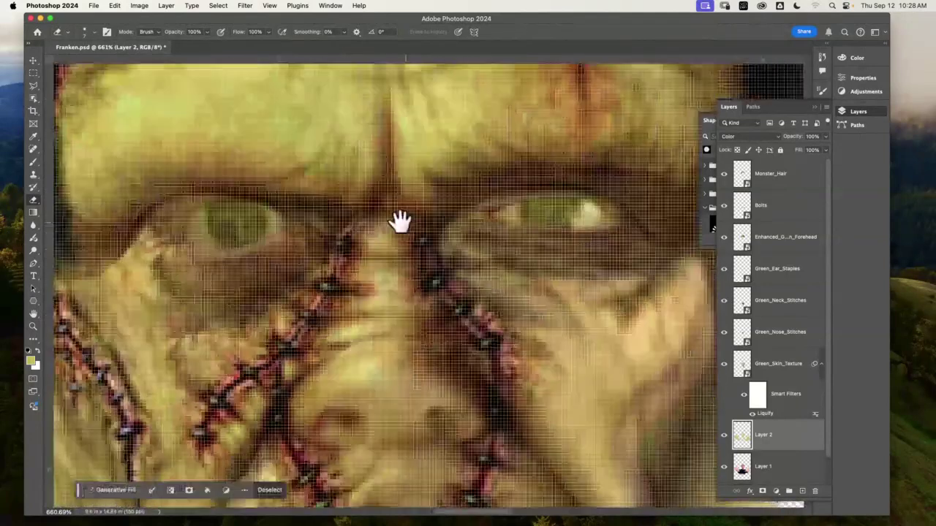
mouse_move(241, 219)
left_mouse_down()
mouse_move(188, 226)
mouse_move(268, 226)
mouse_move(230, 225)
left_mouse_up()
mouse_move(541, 209)
left_mouse_down()
mouse_move(577, 205)
mouse_move(545, 217)
mouse_move(608, 212)
mouse_move(518, 211)
left_mouse_up()
mouse_move(253, 232)
left_mouse_down()
mouse_move(236, 211)
mouse_move(302, 213)
left_mouse_up()
key("super+0")
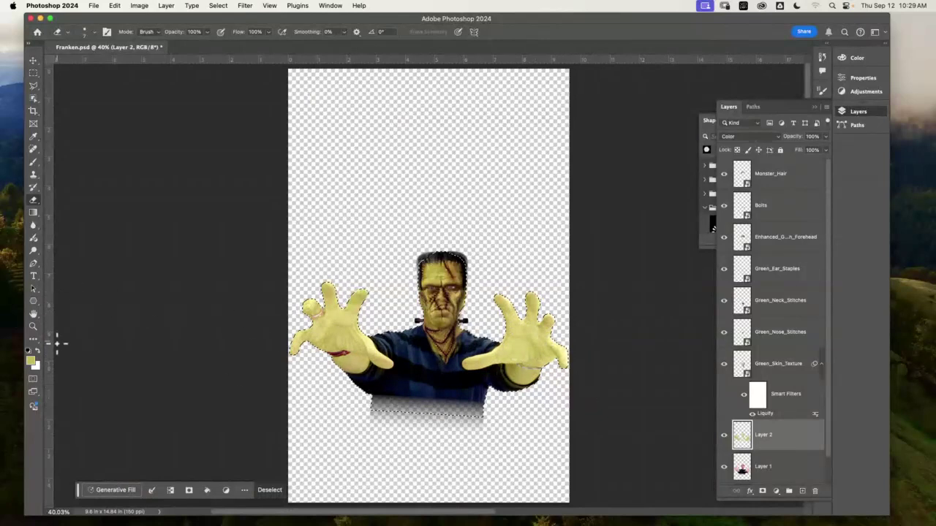
Erase the green spill from the sleeve cuff below the image's right-hand wrist with a larger, soft eraser
left_click(34, 327)
left_click_drag(514, 377, 410, 301)
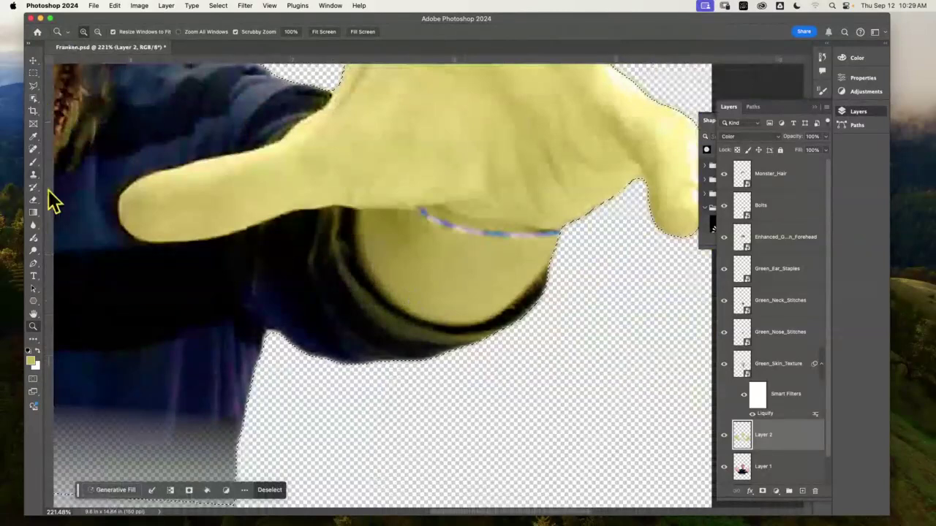
key("e")
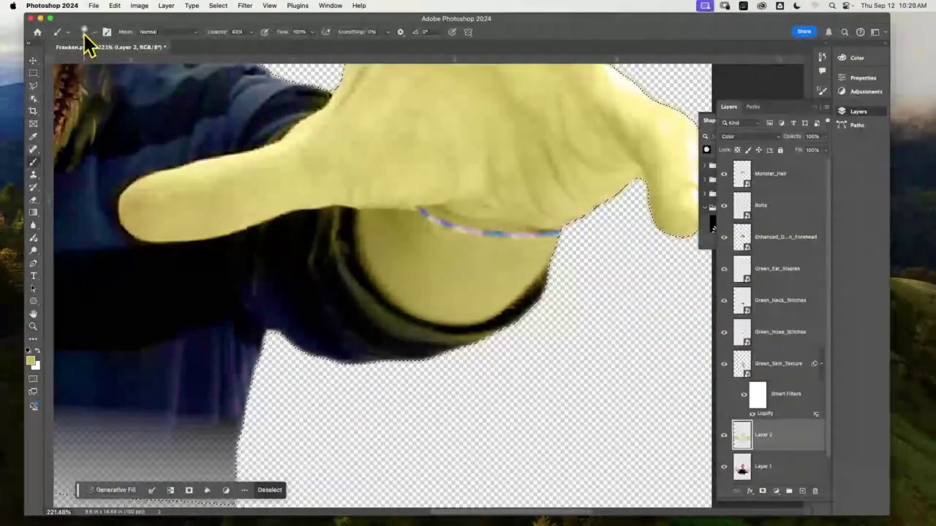
left_click(87, 32)
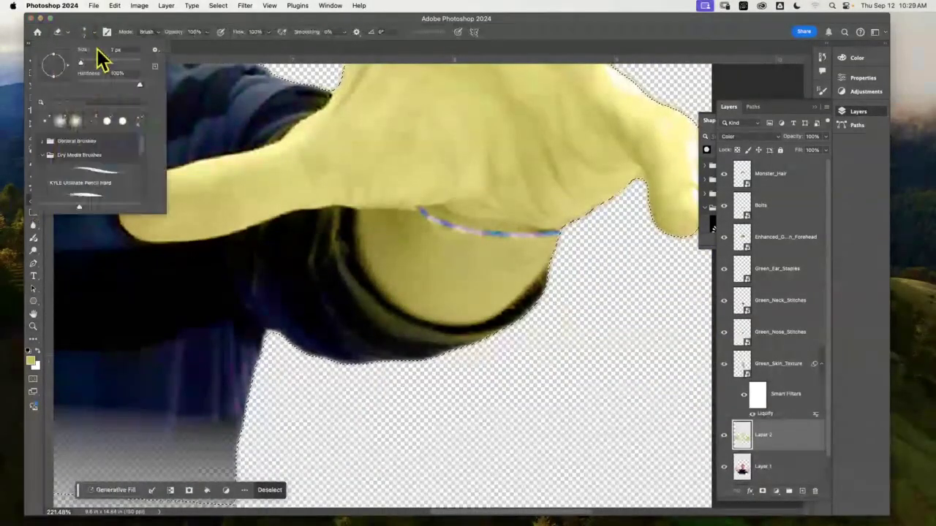
left_click(304, 287)
mouse_move(306, 252)
left_mouse_down()
mouse_move(326, 228)
mouse_move(327, 239)
mouse_move(300, 237)
mouse_move(297, 258)
mouse_move(320, 292)
left_mouse_up()
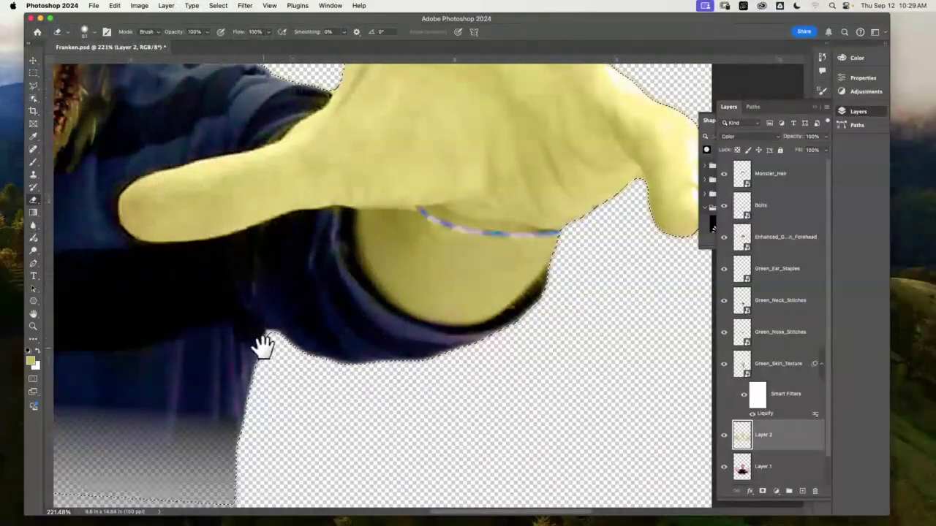
Erase the remaining green spill from the lower sweater, the image's left-hand sleeve cuff and the shoulder
left_click_drag(258, 344, 467, 300)
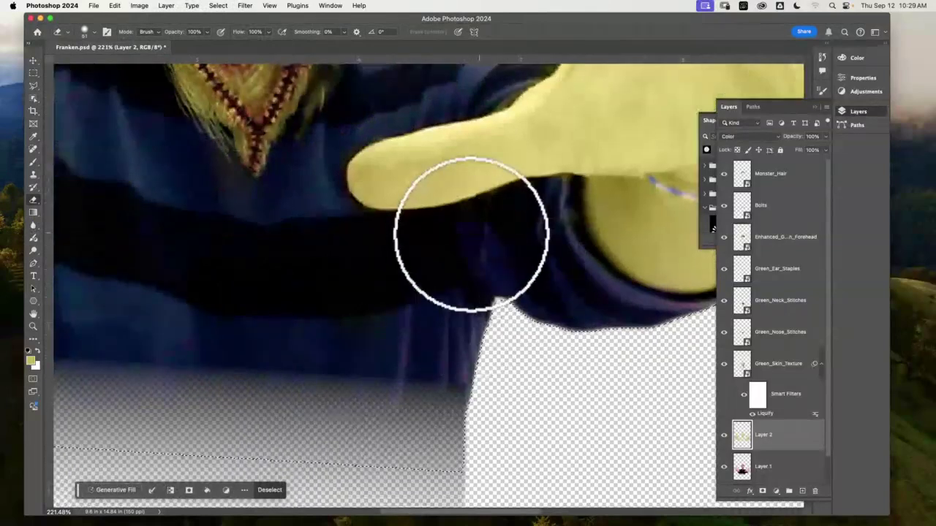
mouse_move(386, 285)
left_mouse_down()
mouse_move(423, 300)
mouse_move(356, 278)
mouse_move(389, 305)
mouse_move(302, 305)
mouse_move(272, 337)
left_mouse_up()
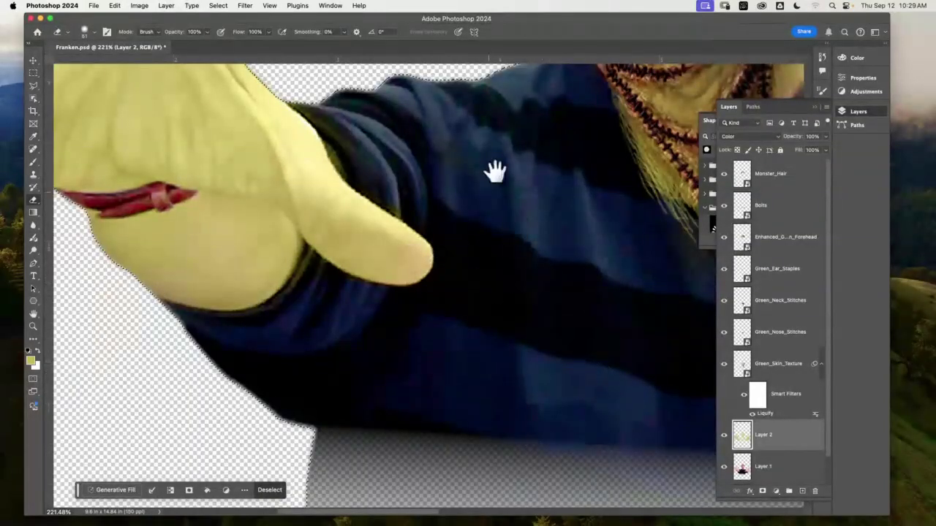
left_click_drag(495, 171, 510, 270)
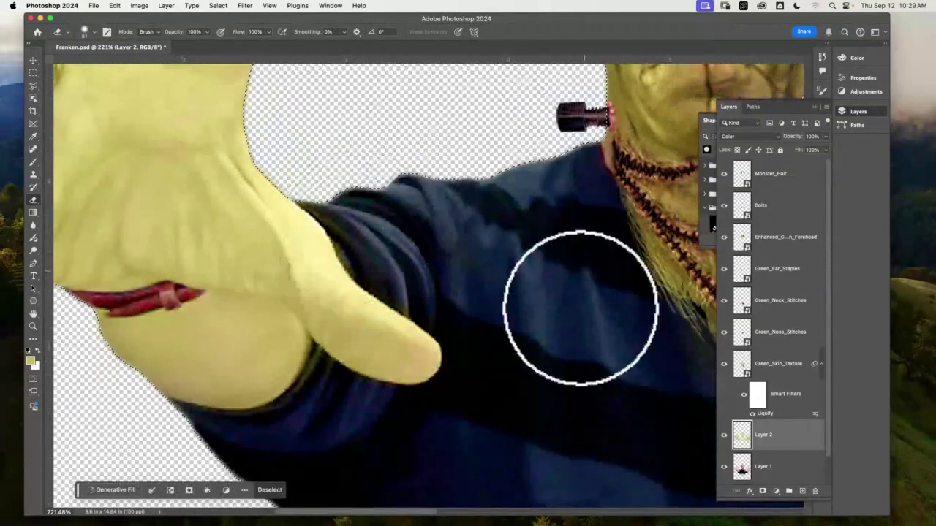
left_click_drag(517, 214, 510, 217)
scroll(509, 217, "right", 10)
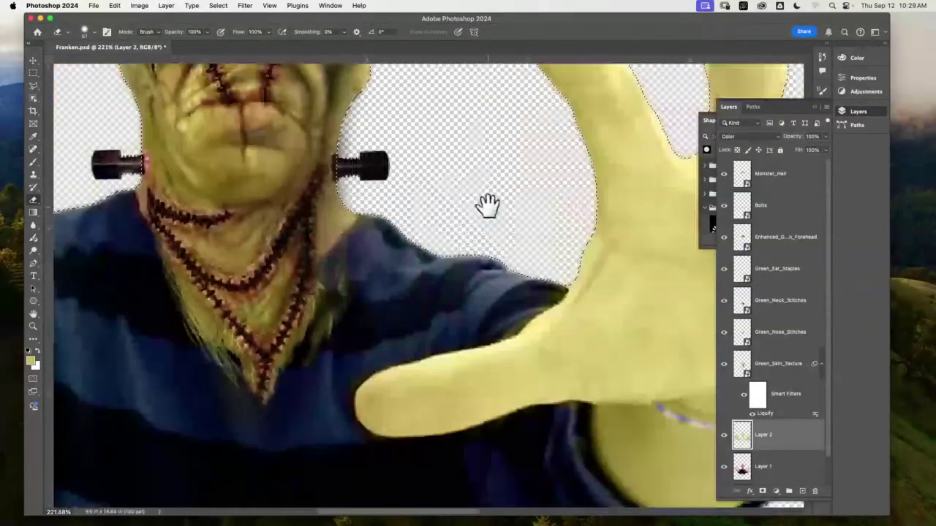
scroll(441, 223, "up", 5)
scroll(533, 247, "up", 2)
scroll(534, 247, "left", 3)
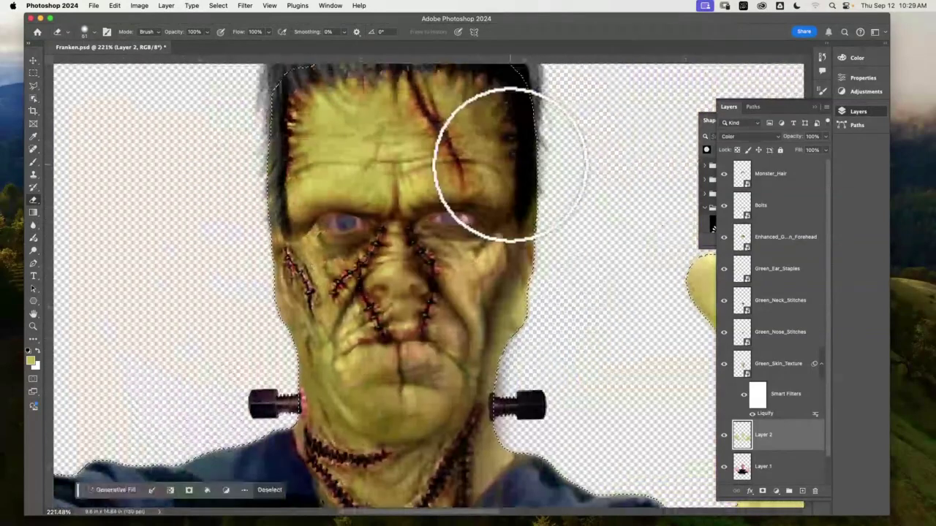
key("super+0")
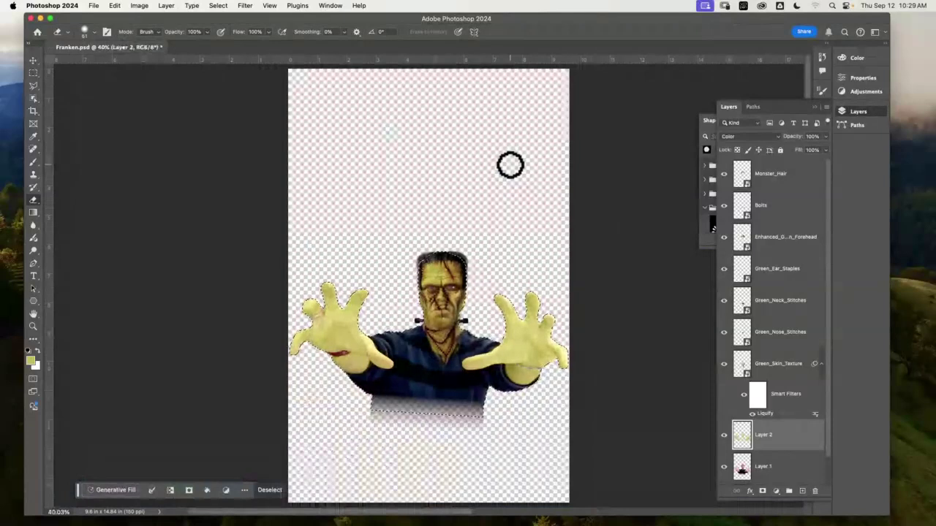
Clear the selection around the man and show the Backdrop layer behind him
key("super+d")
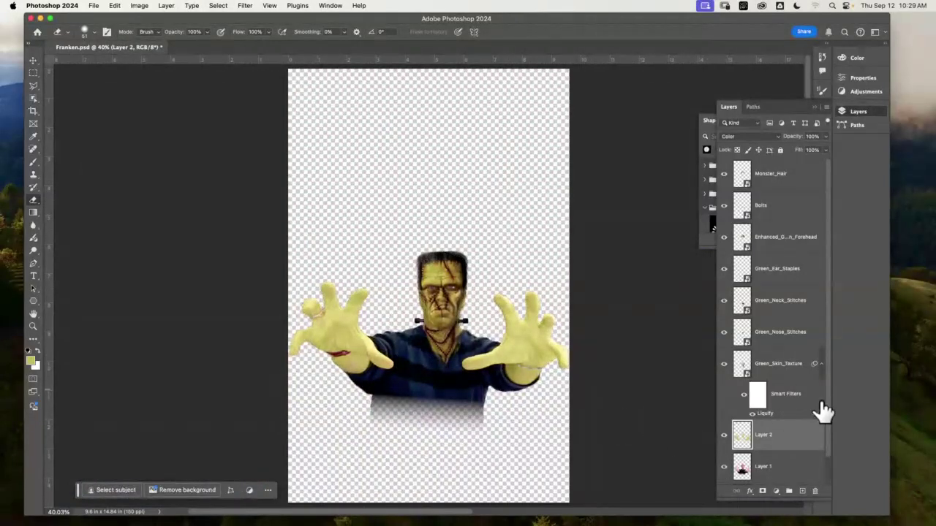
scroll(834, 446, "down", 2)
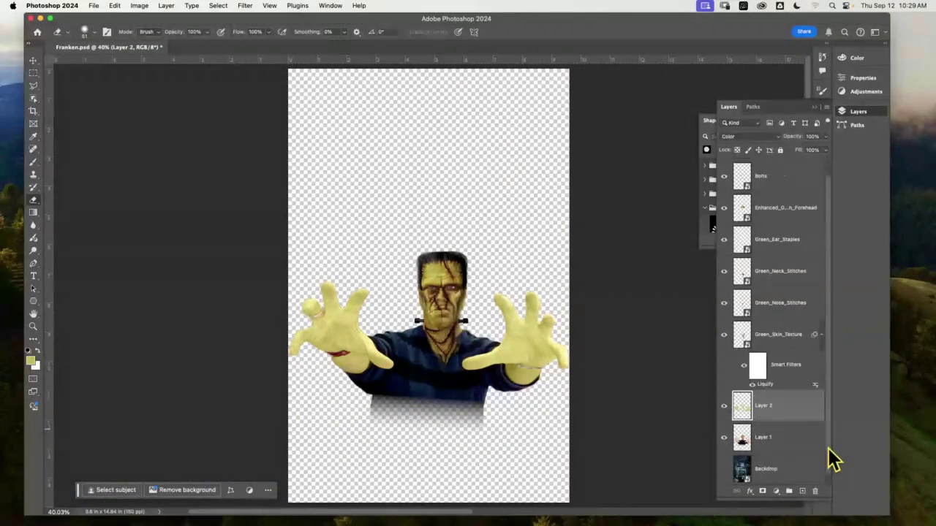
left_click(724, 468)
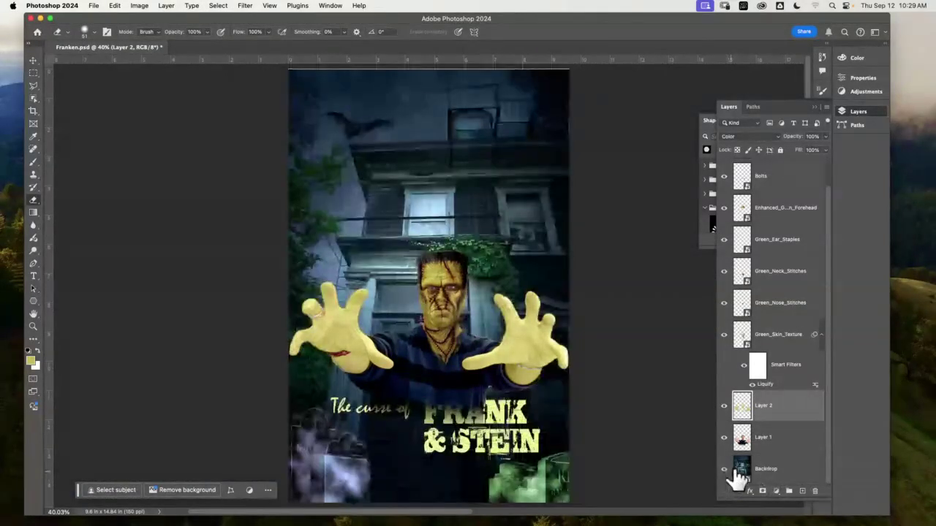
left_click_drag(454, 436, 468, 467)
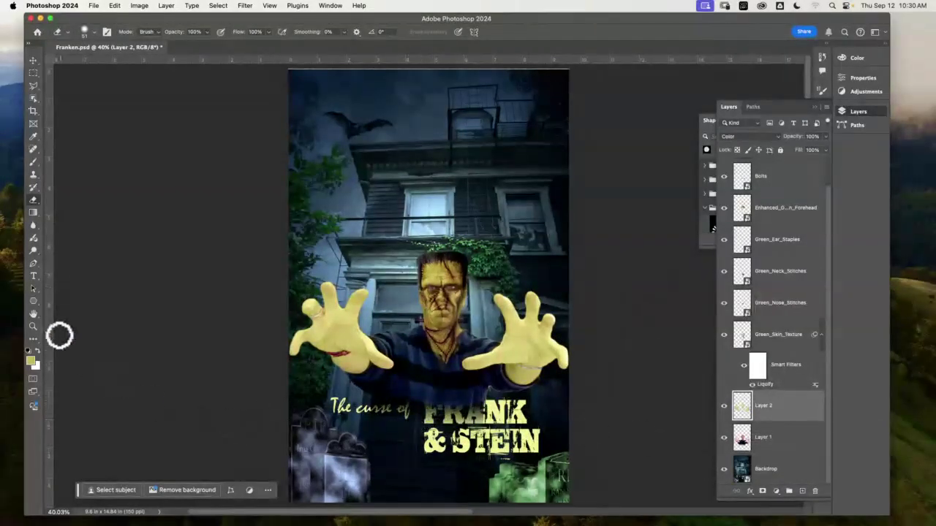
left_click(32, 326)
left_click_drag(453, 417, 510, 345)
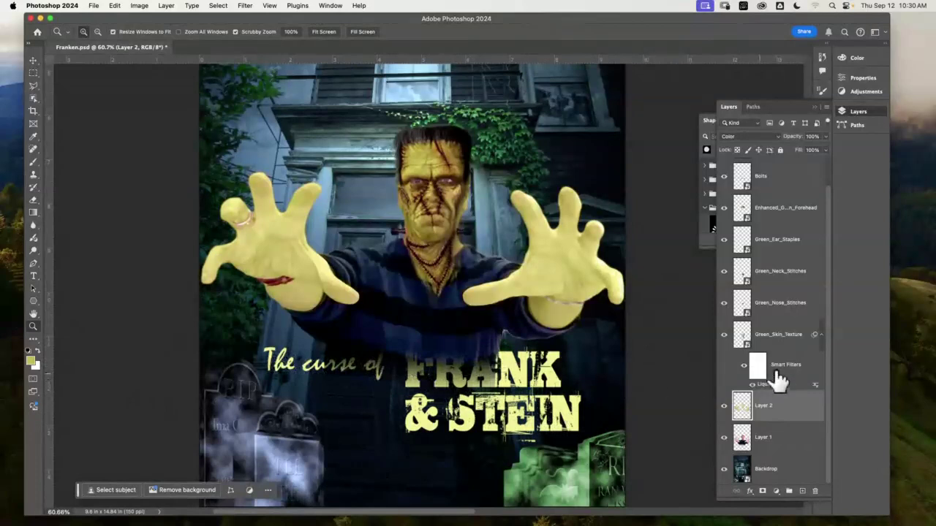
Select all layers from Layer 1 up to Monster_Hair and move the man upward so his sweater clears the poster title
left_click(789, 437)
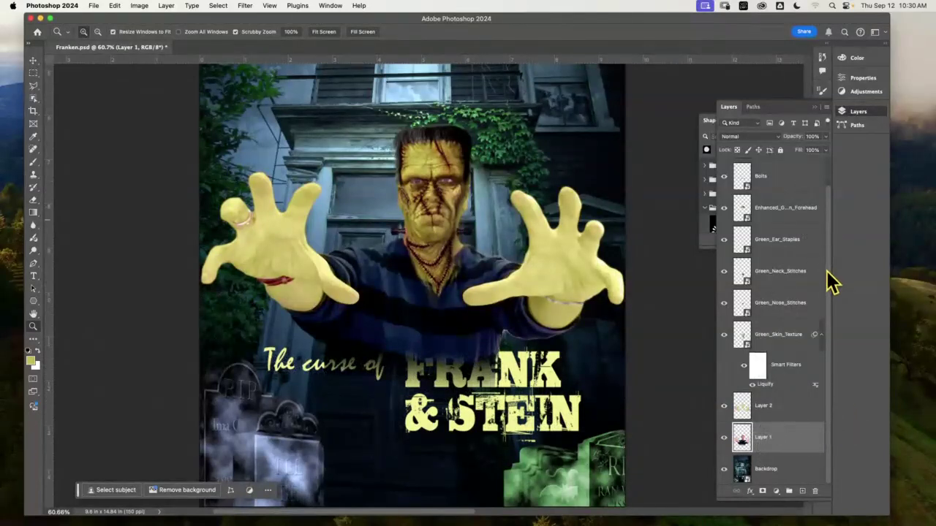
scroll(828, 271, "up", 2)
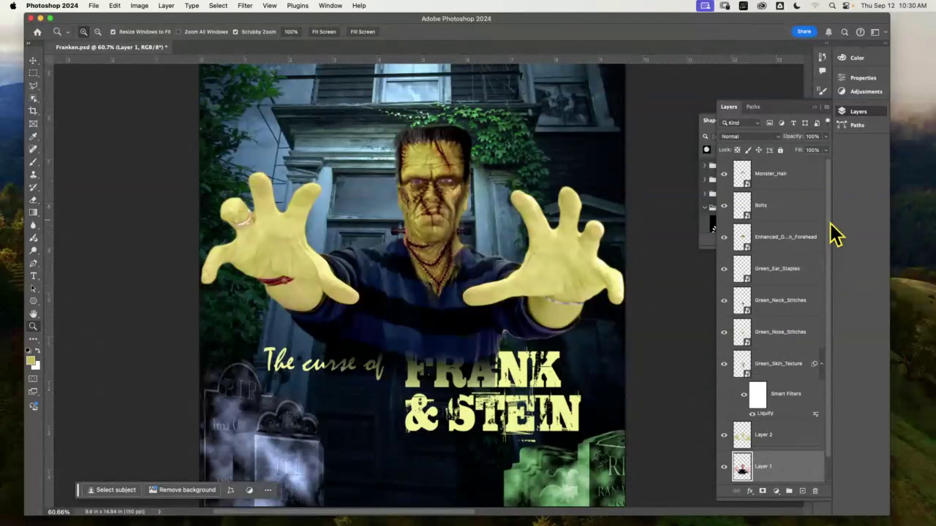
left_click(793, 187, "shift")
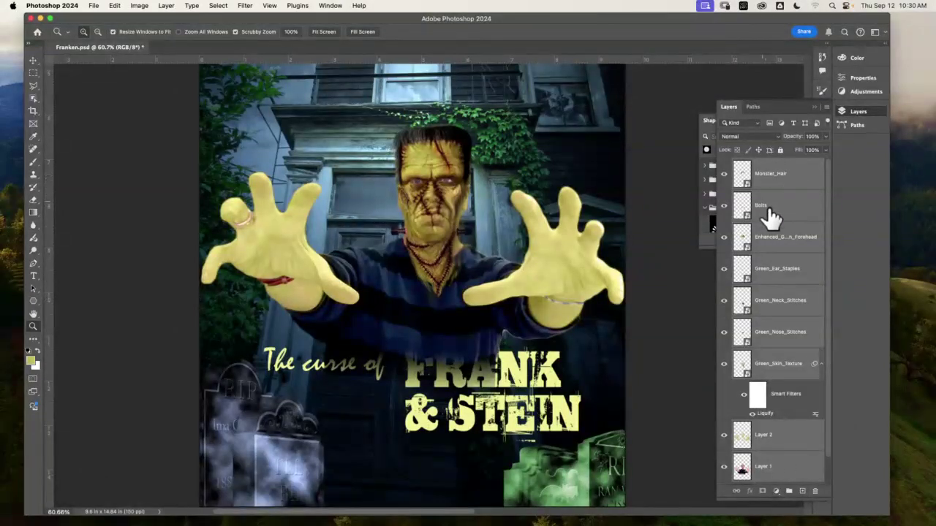
left_click(33, 61)
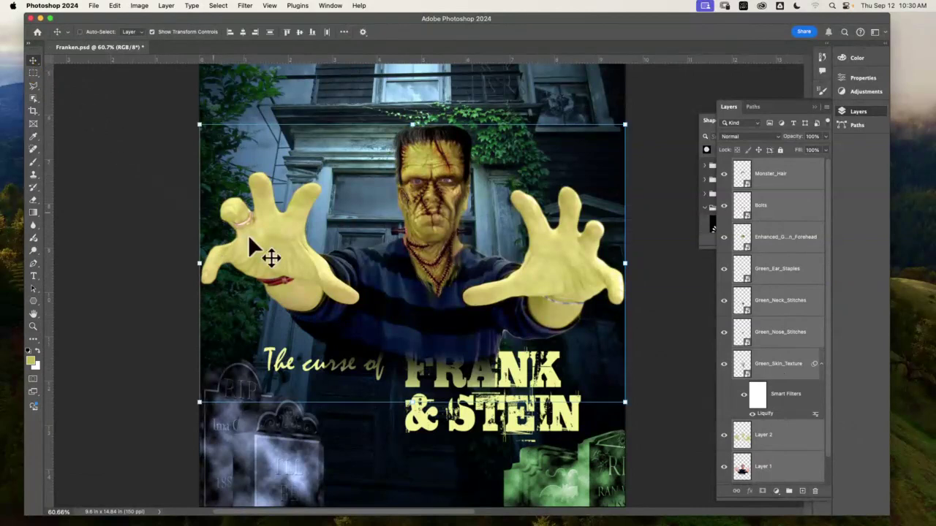
left_click_drag(311, 289, 314, 264)
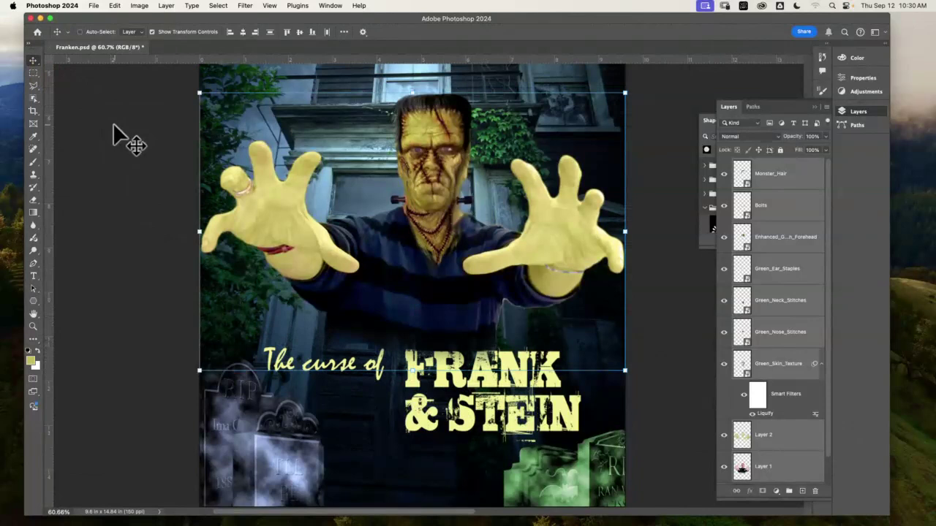
key("super+0")
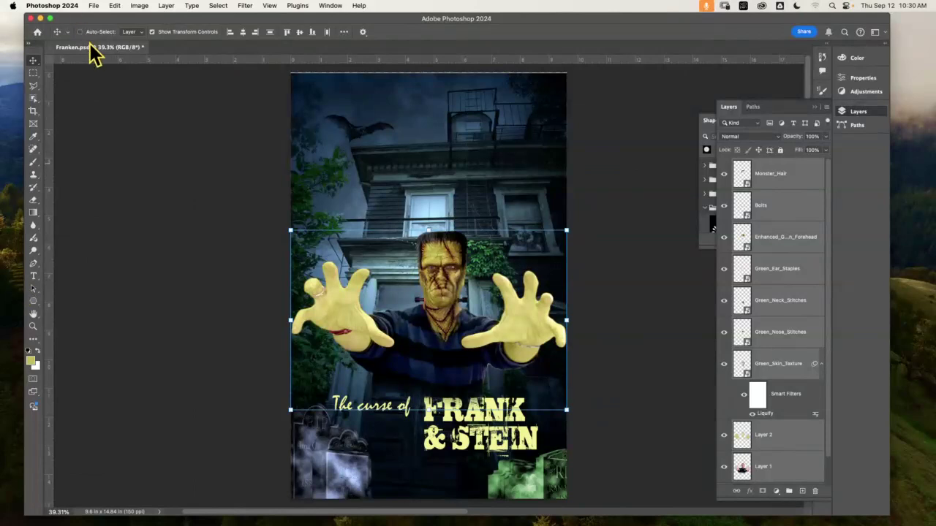
Open the tombstone file T1.psd from the Lesson09 folder
left_click(94, 6)
left_click(110, 28)
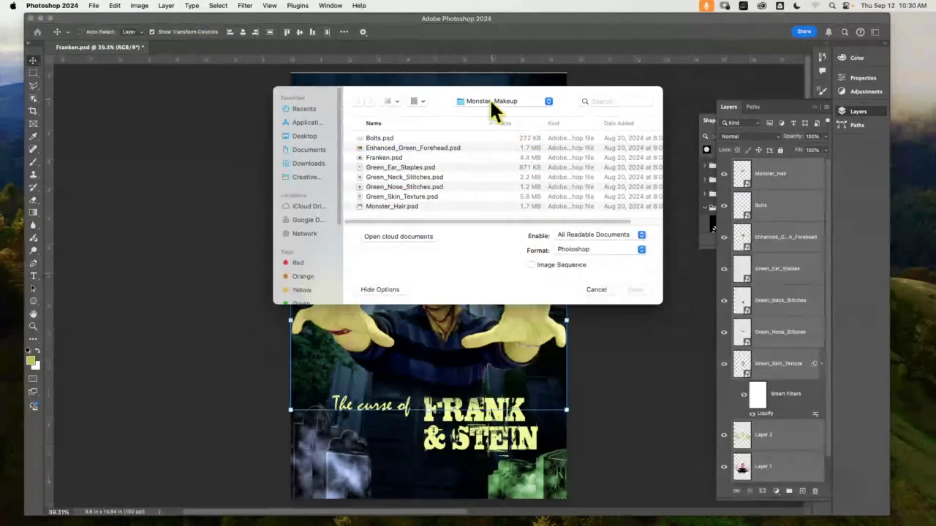
left_click(500, 106)
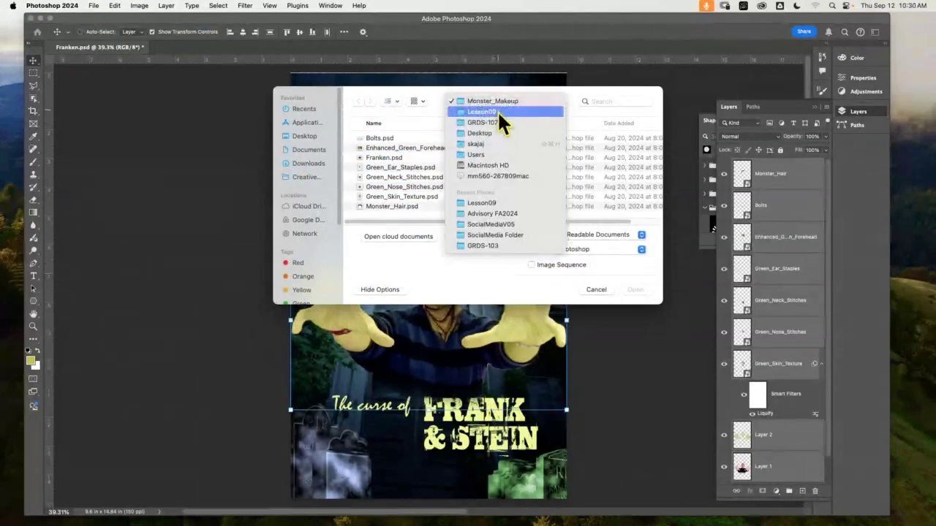
left_click(497, 111)
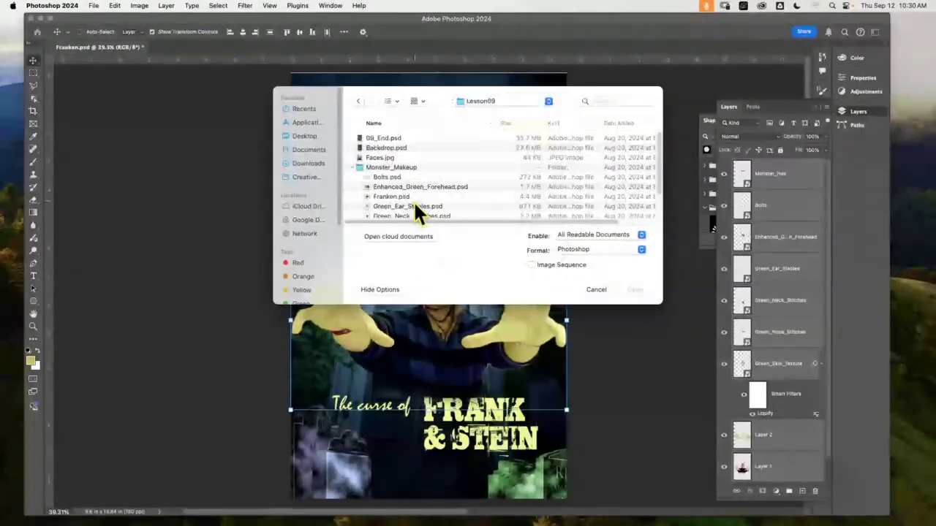
left_click(354, 168)
left_click(380, 178)
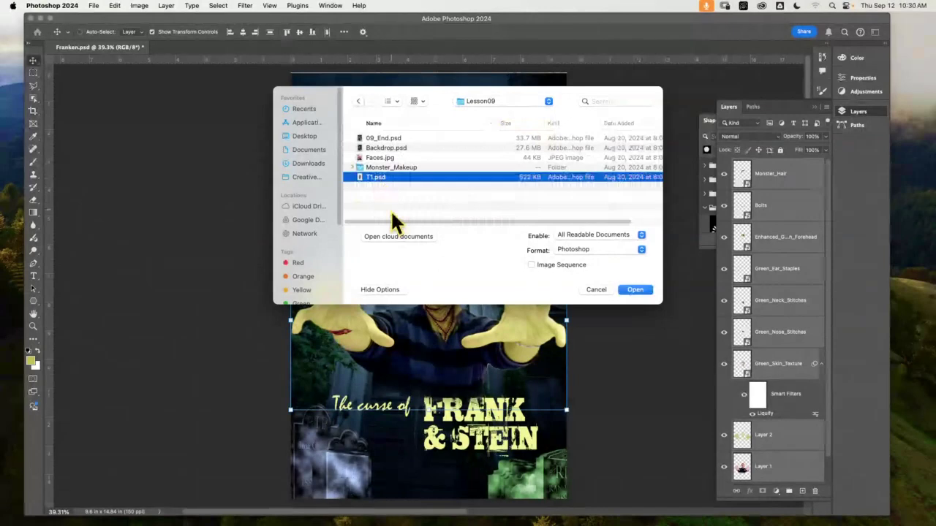
left_click(634, 290)
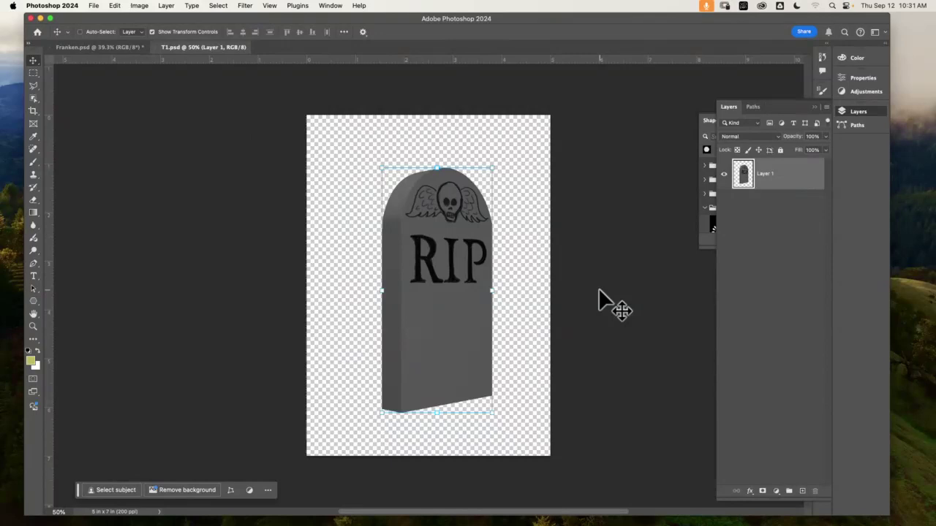
Look through the Preferences categories from Technology Previews back to General for history options, and leave the settings unchanged
left_click(63, 8)
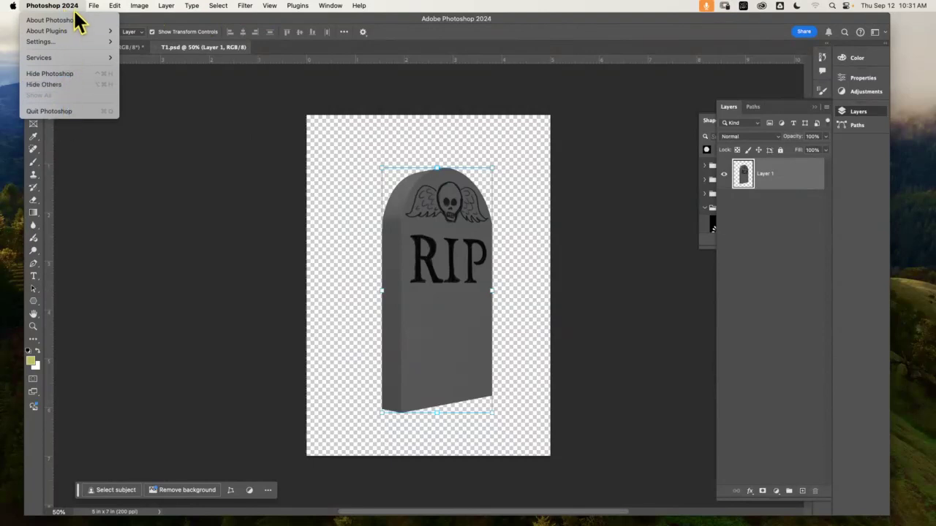
mouse_move(75, 40)
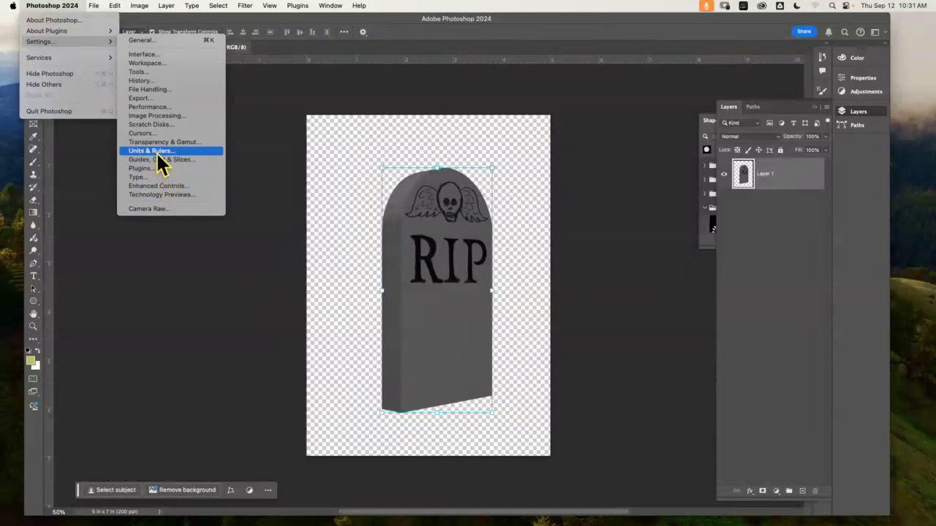
left_click(158, 125)
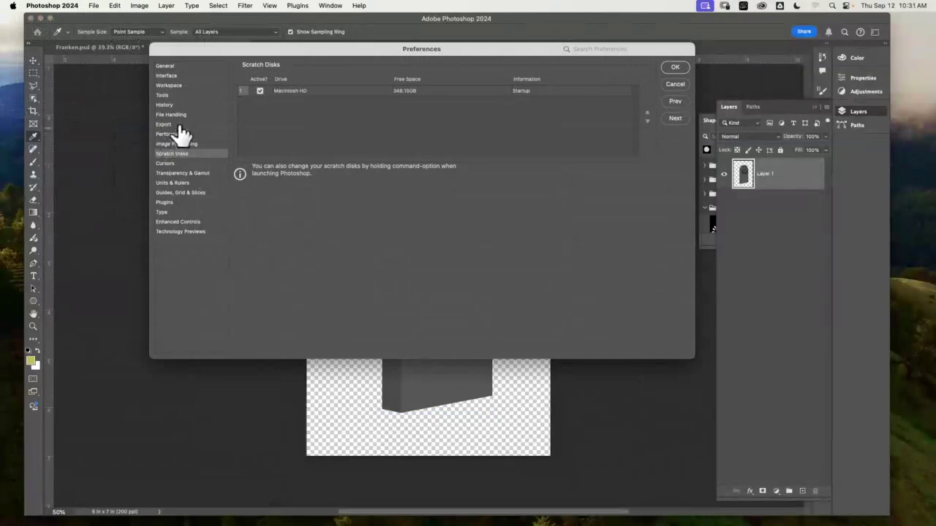
left_click(188, 231)
left_click(187, 221)
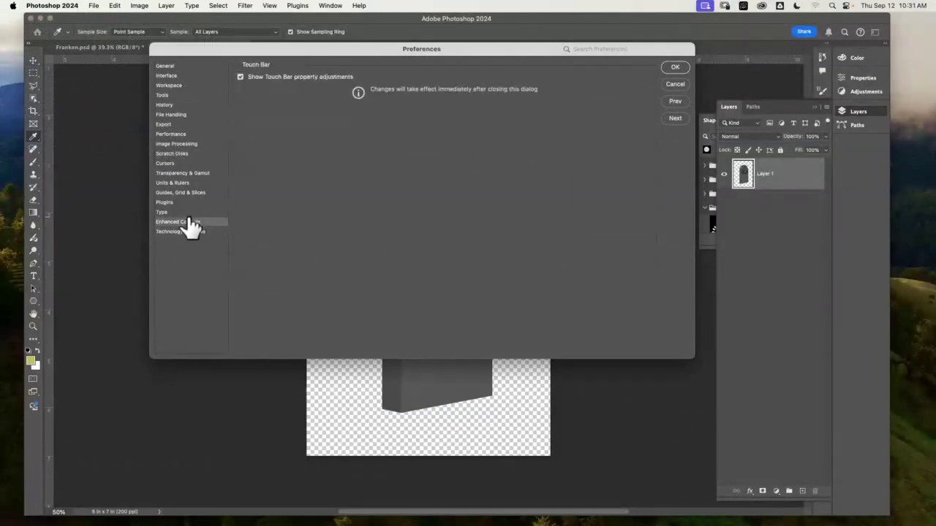
left_click(190, 212)
left_click(190, 202)
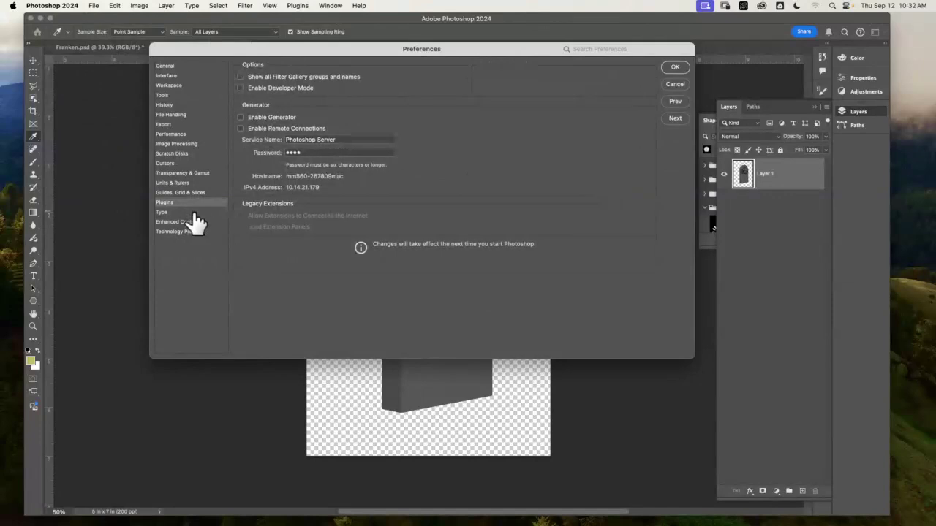
left_click(195, 212)
left_click(199, 203)
left_click(209, 192)
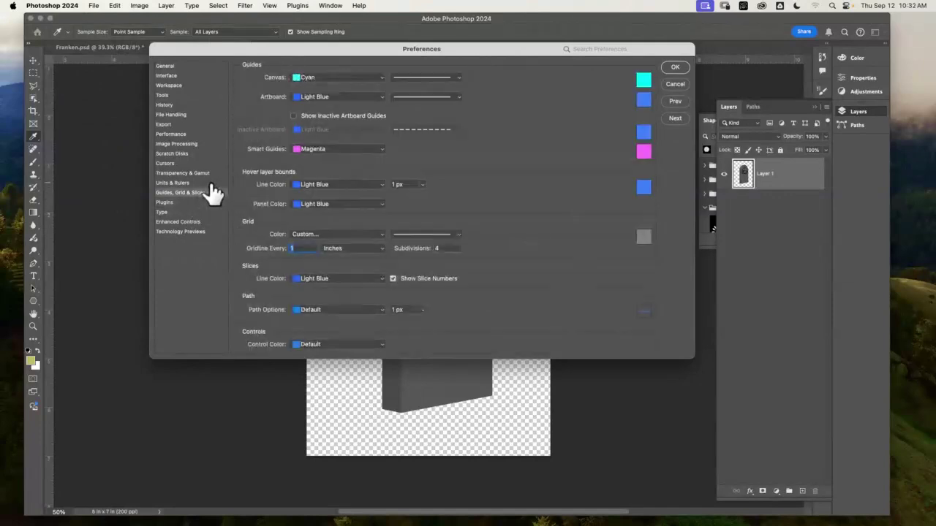
left_click(209, 183)
left_click(211, 174)
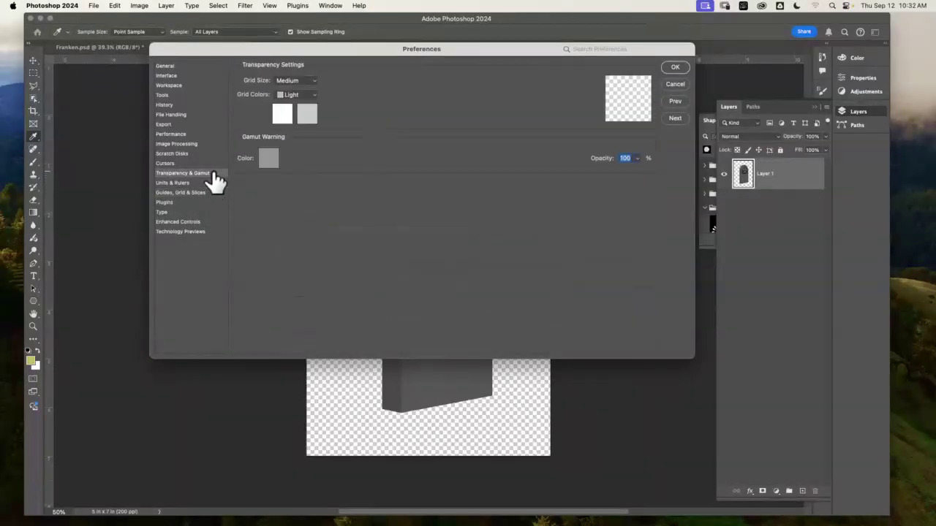
left_click(208, 163)
left_click(205, 154)
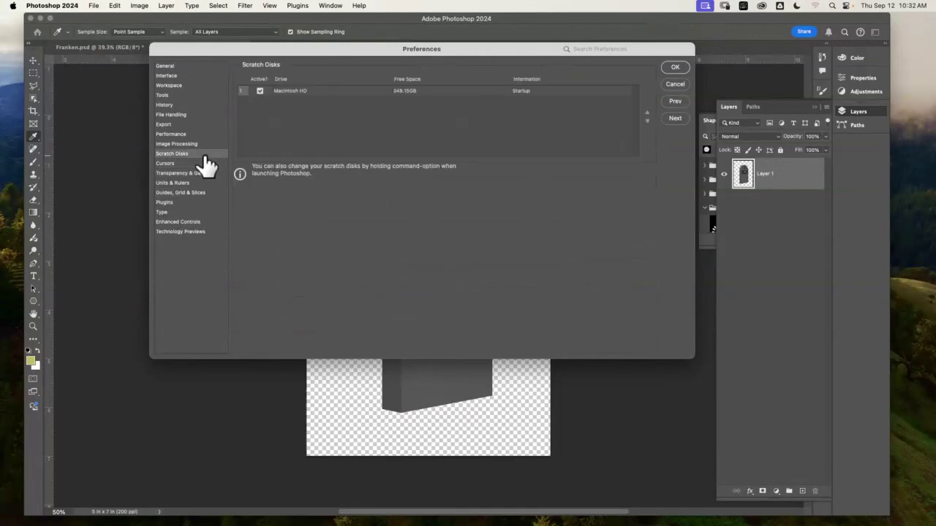
left_click(208, 144)
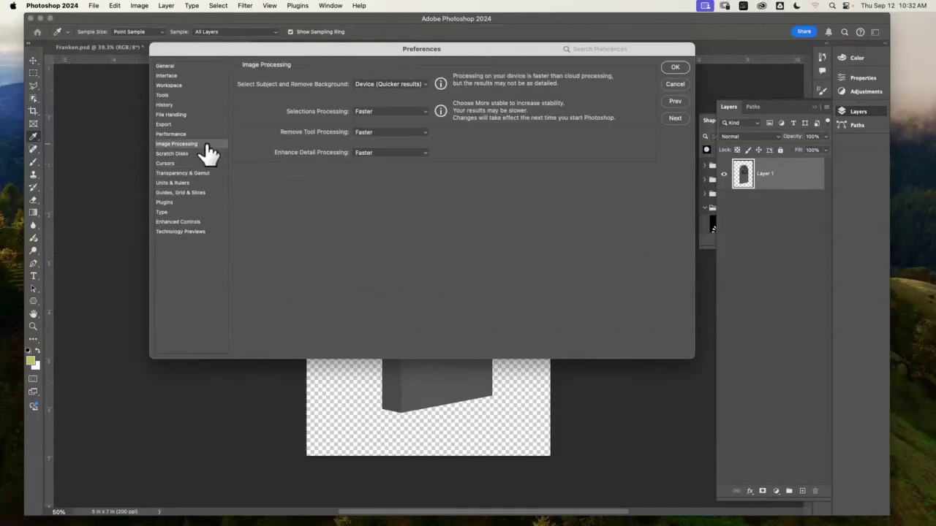
left_click(202, 136)
left_click(198, 125)
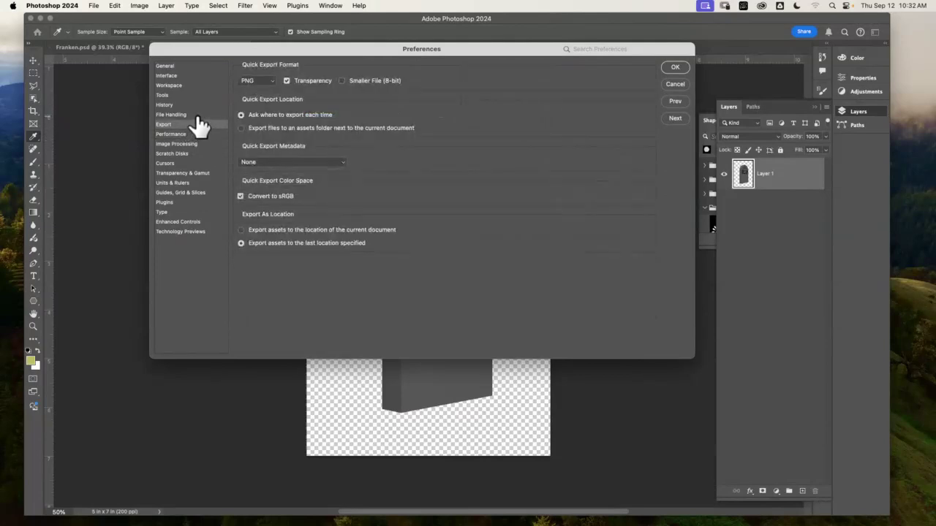
left_click(203, 116)
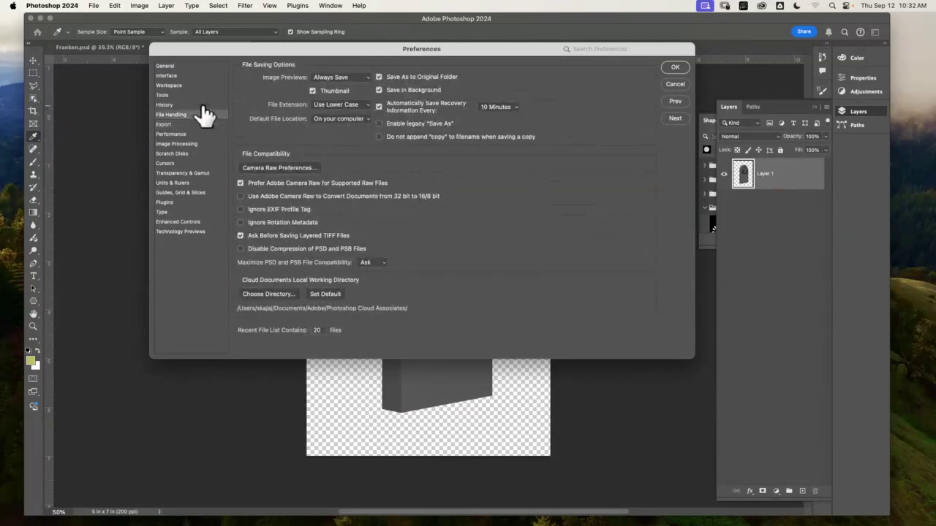
left_click(202, 106)
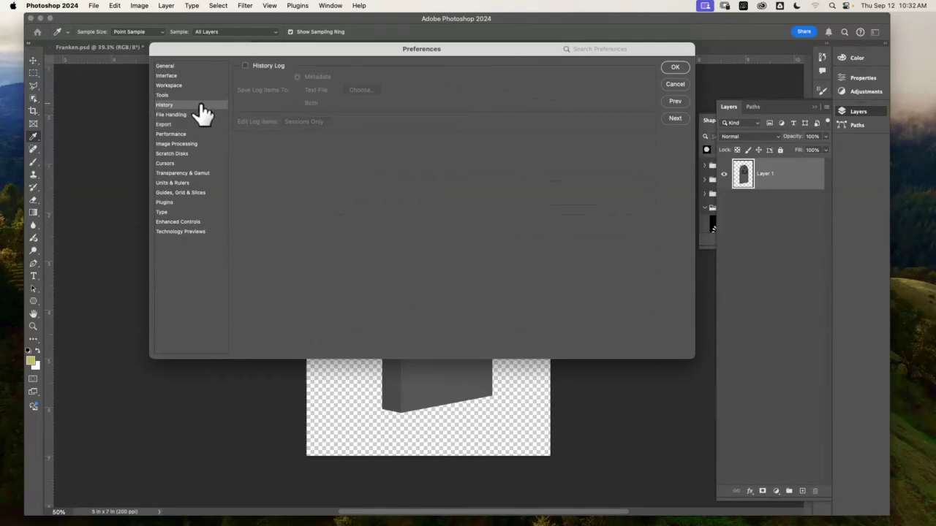
left_click(199, 97)
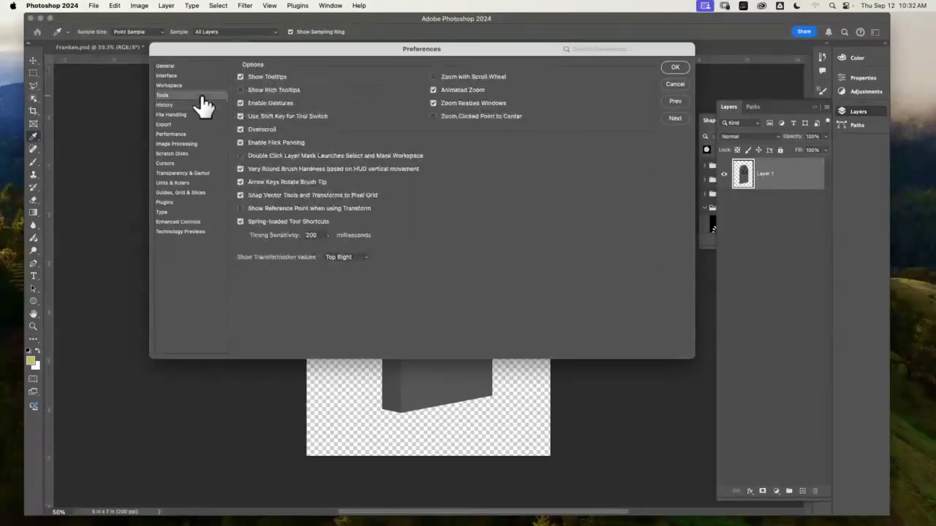
left_click(206, 85)
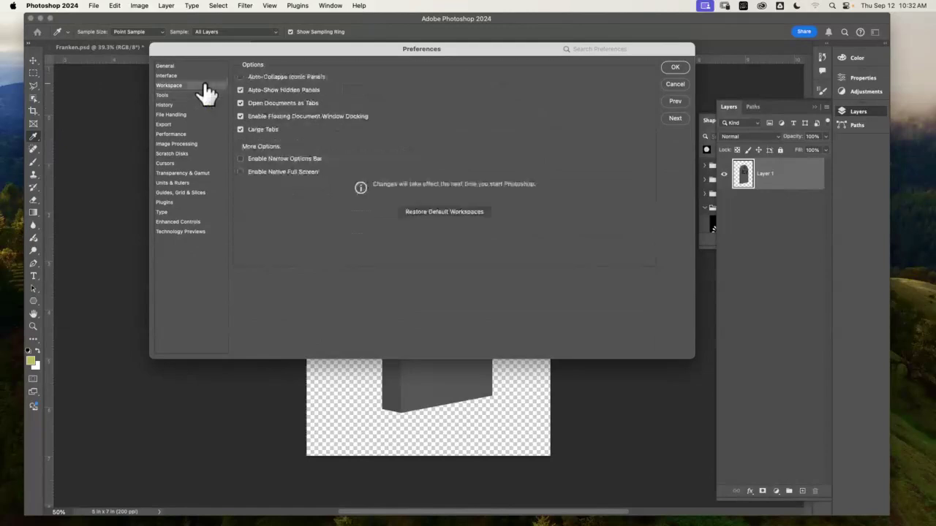
left_click(207, 76)
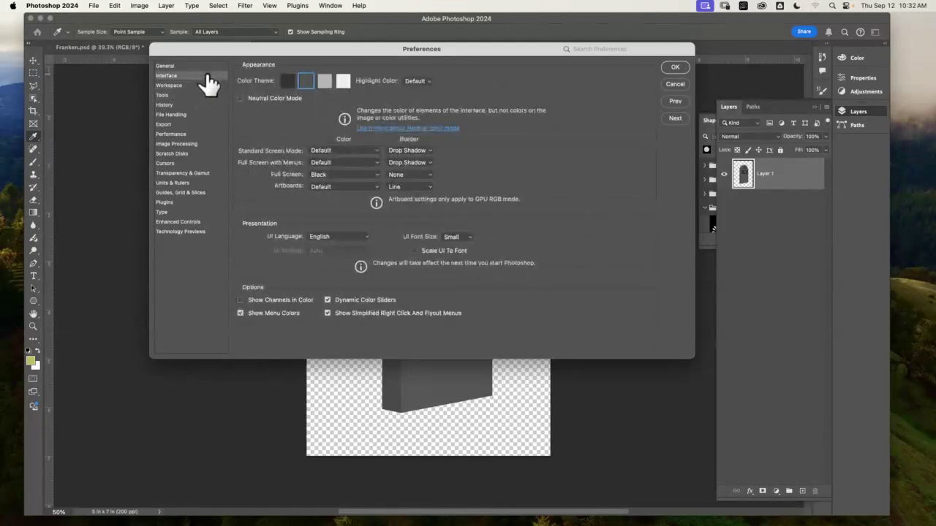
left_click(207, 69)
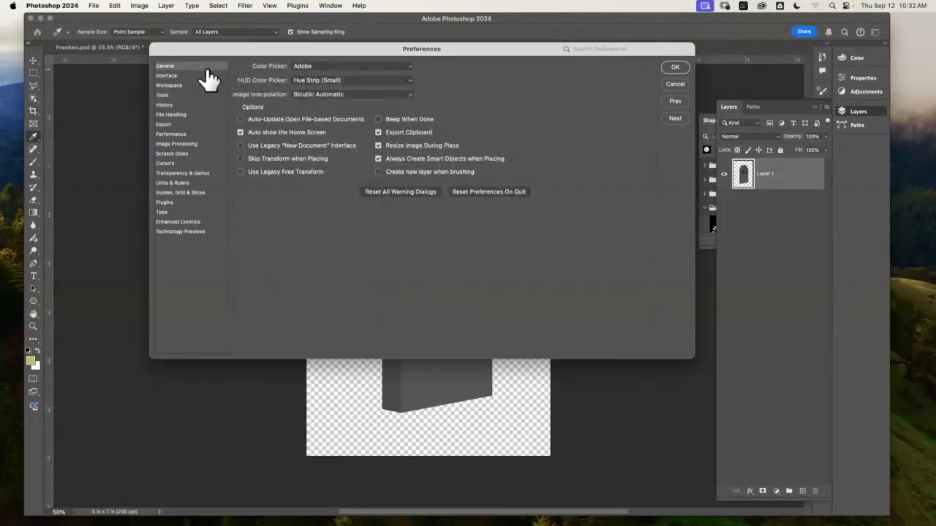
left_click(674, 85)
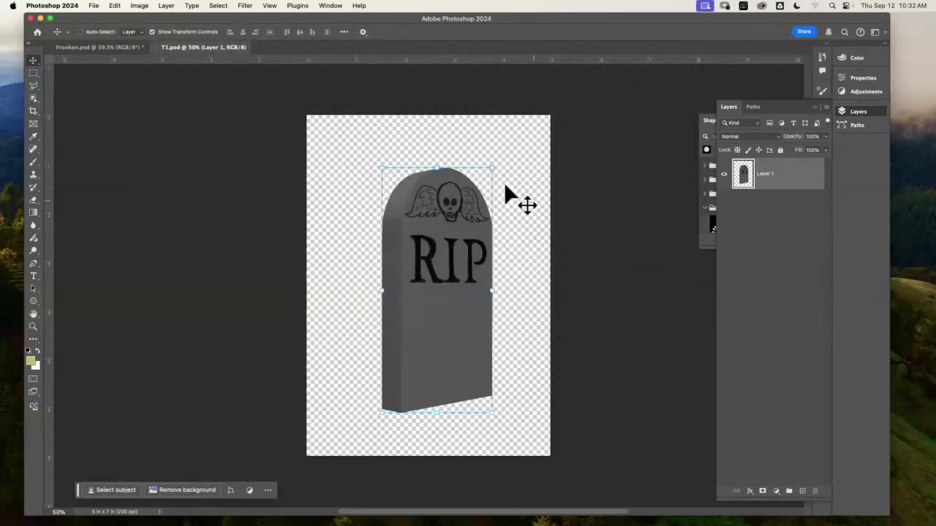
Show the History panel, float it beside the tombstone, collapse the Comments panel and lengthen the History list
left_click(330, 6)
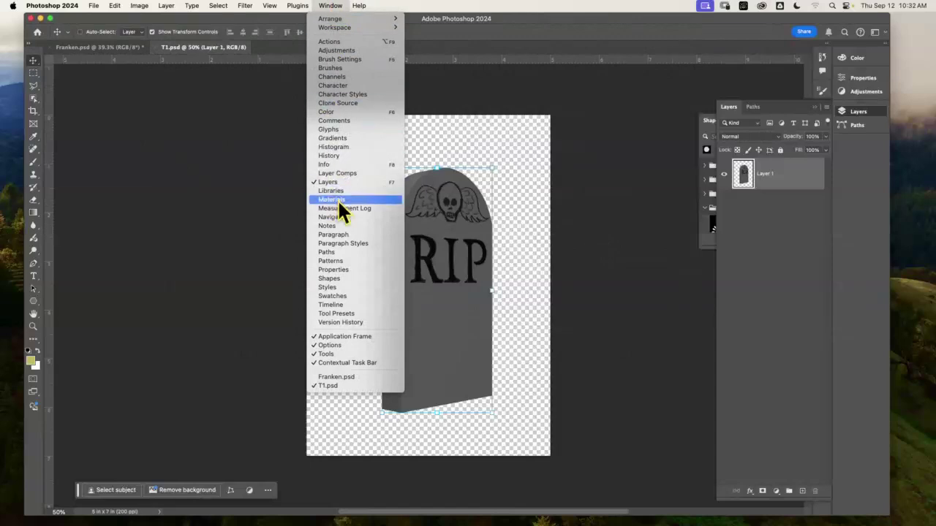
left_click(349, 155)
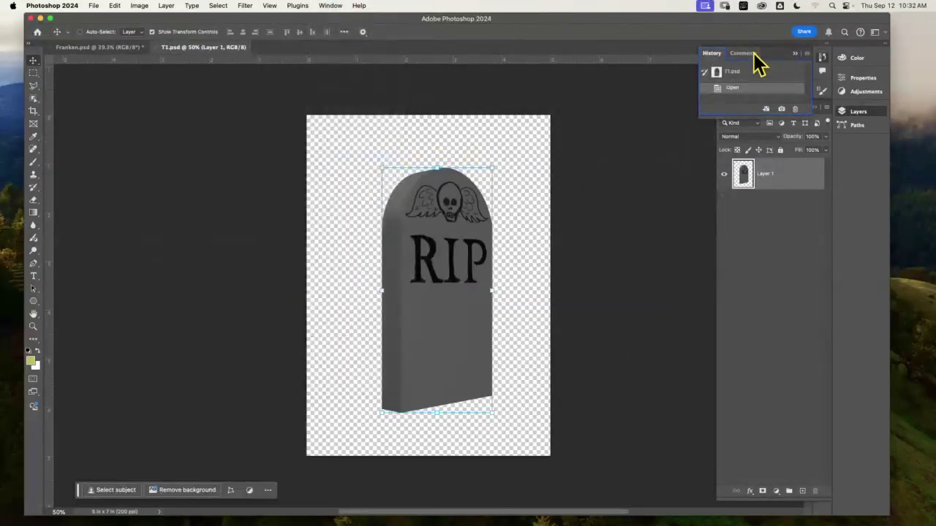
left_click_drag(712, 54, 596, 96)
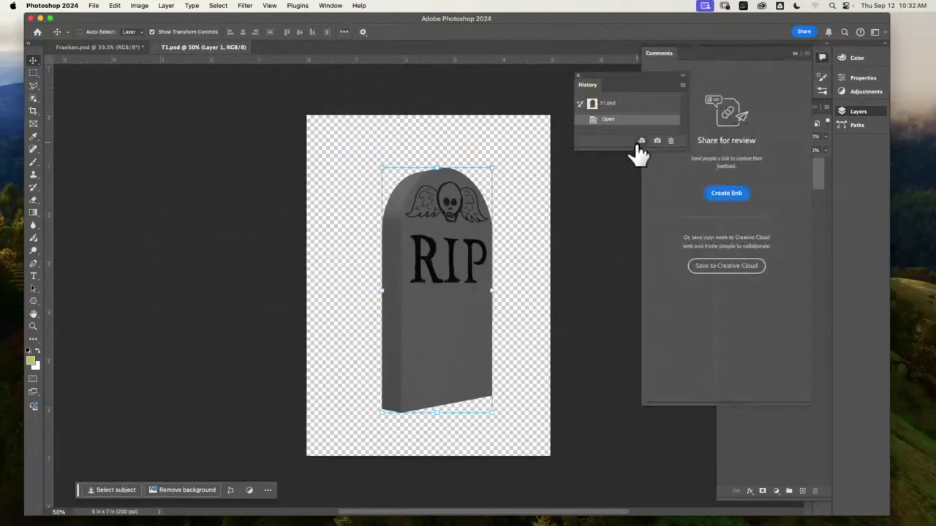
left_click(793, 54)
left_click_drag(633, 146, 628, 368)
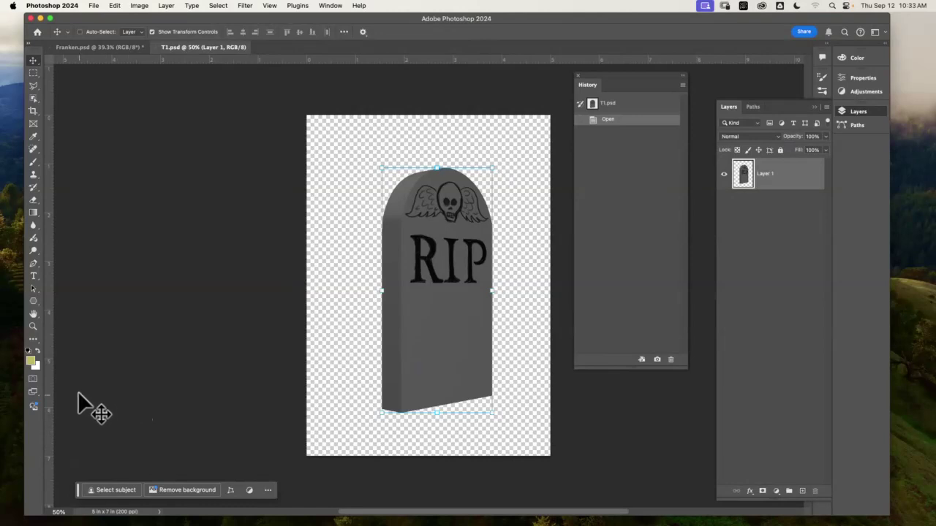
Reset the foreground and background colours to default black and white and render Difference Clouds on the tombstone layer
key("d")
left_click(246, 7)
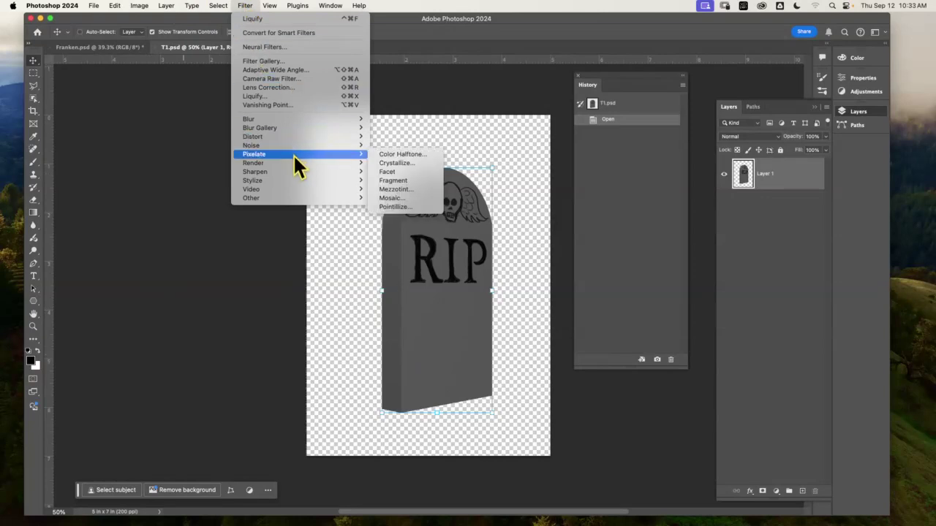
mouse_move(292, 163)
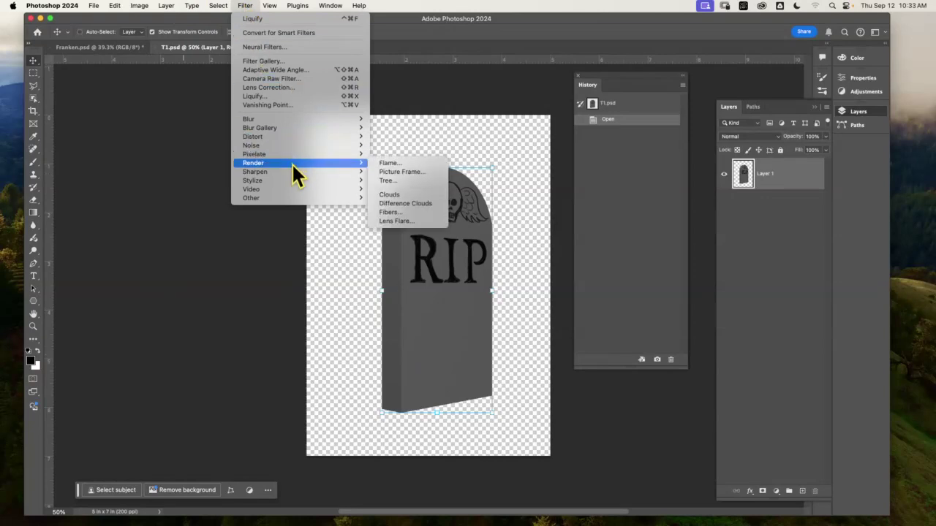
left_click(422, 201)
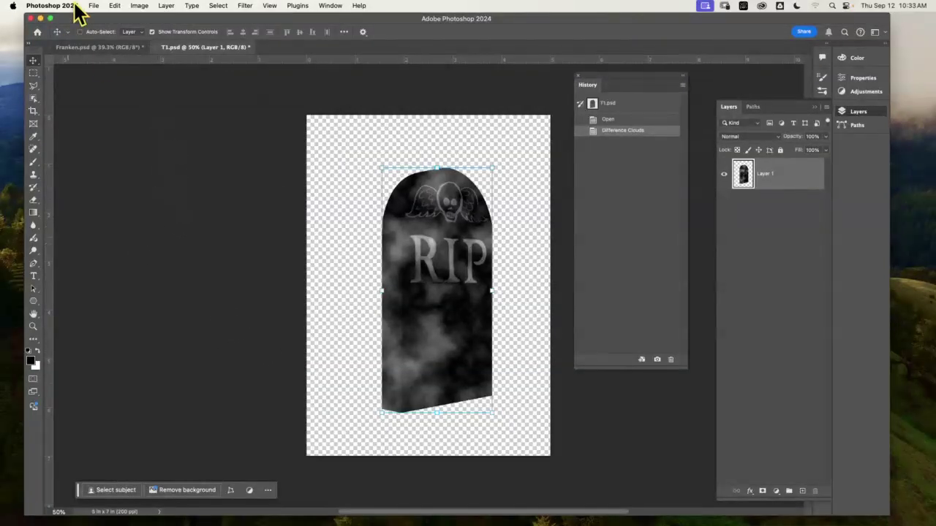
Apply a 15 px Iris Blur to the tombstone, centring the sharp area on the upper part around the RIP lettering
left_click(246, 6)
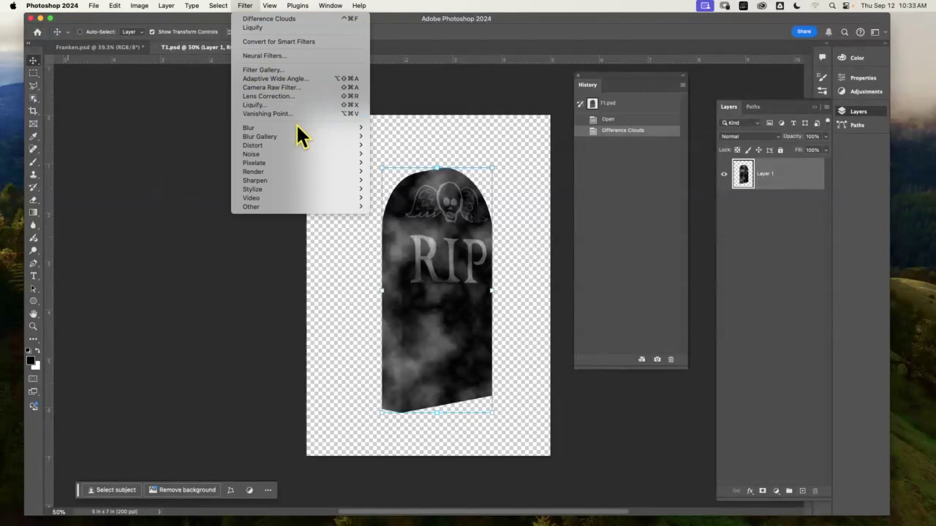
mouse_move(292, 137)
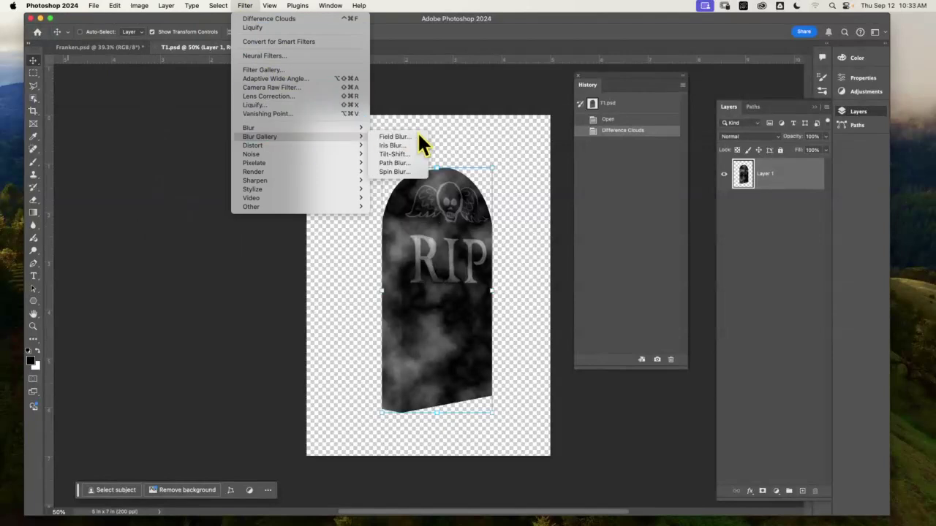
left_click(399, 145)
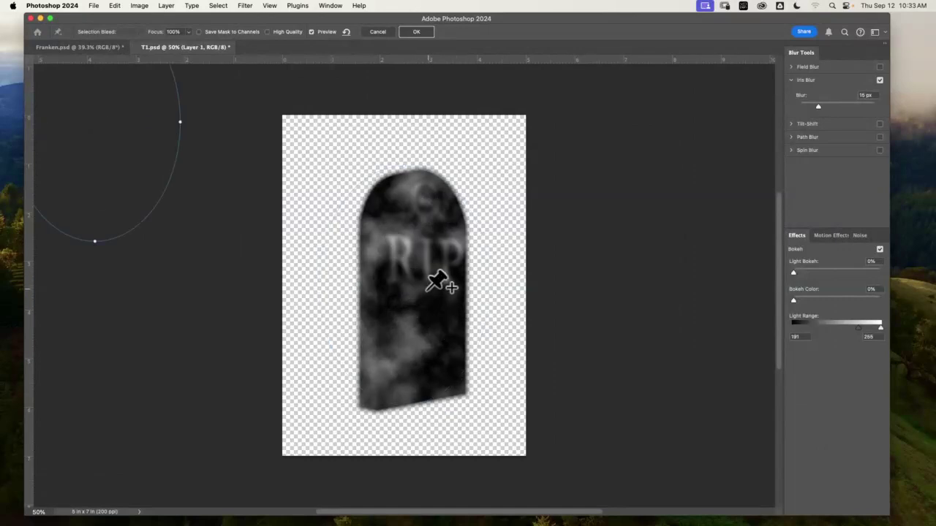
left_click(403, 285)
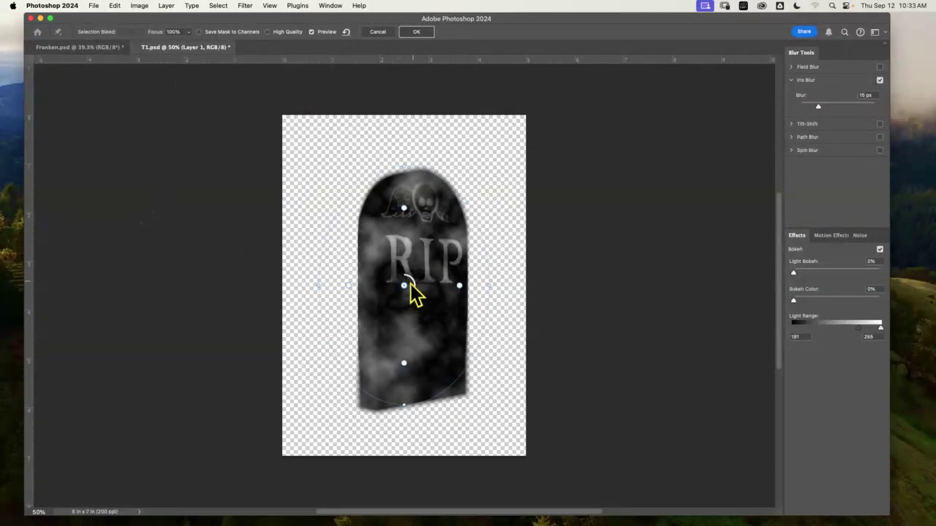
left_click_drag(408, 284, 408, 238)
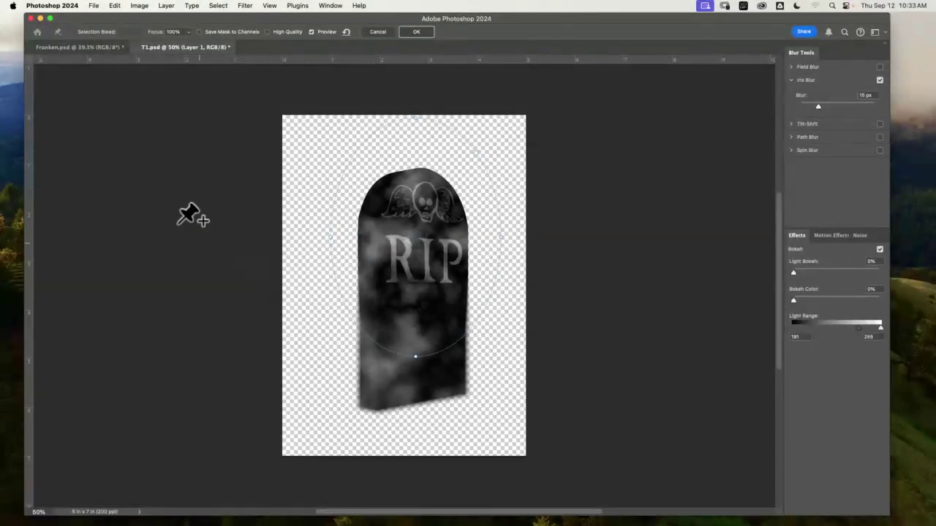
left_click(416, 32)
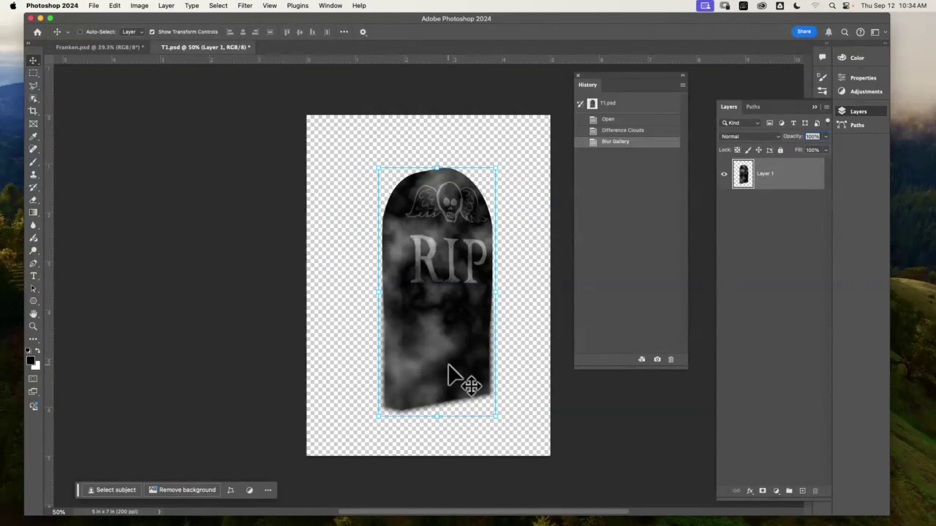
Add a Brightness/Contrast adjustment layer over the tombstone and set its brightness to 70
left_click(862, 92)
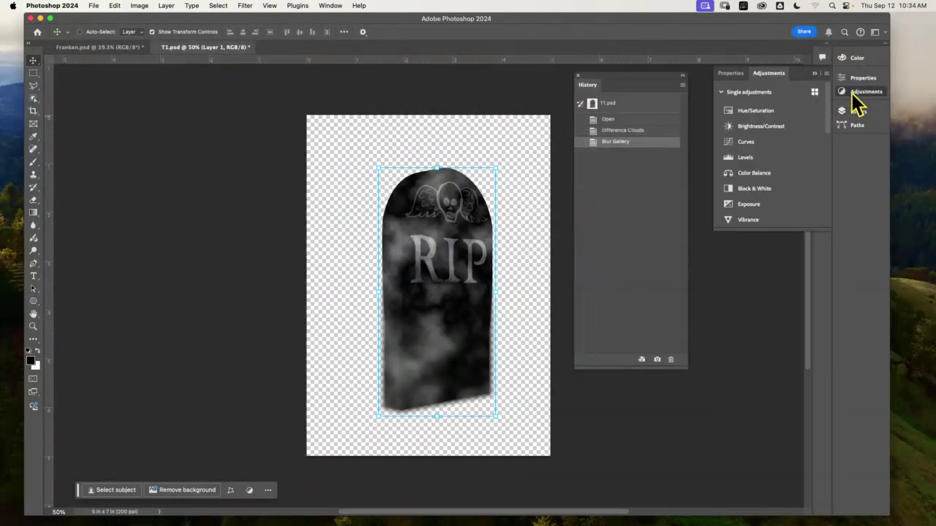
left_click(779, 127)
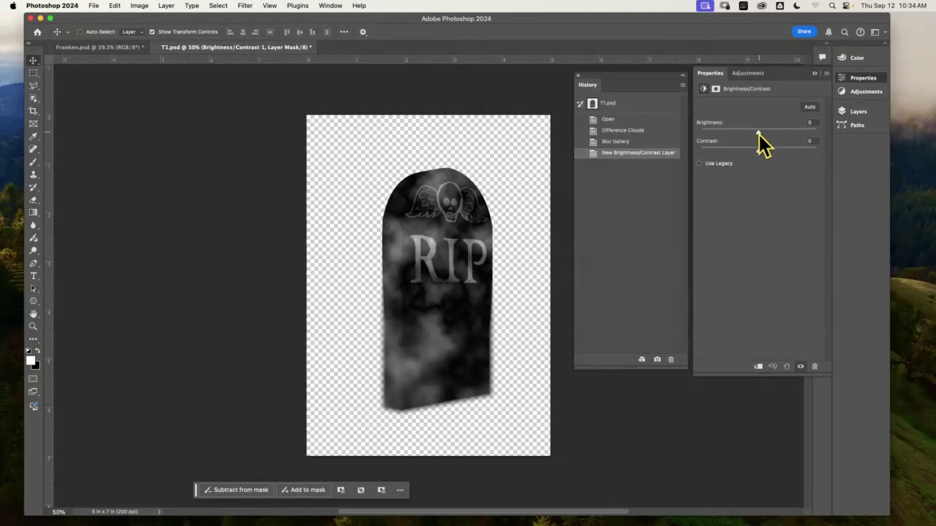
left_click_drag(758, 133, 787, 132)
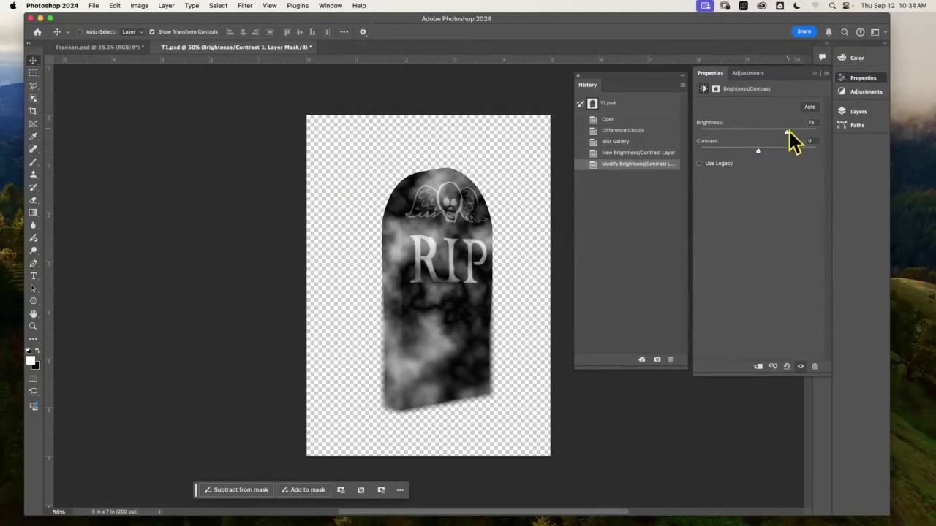
type("70")
Add a Channel Mixer adjustment layer and set Green to 37% and Blue to 108% for the Red output channel
left_click(869, 91)
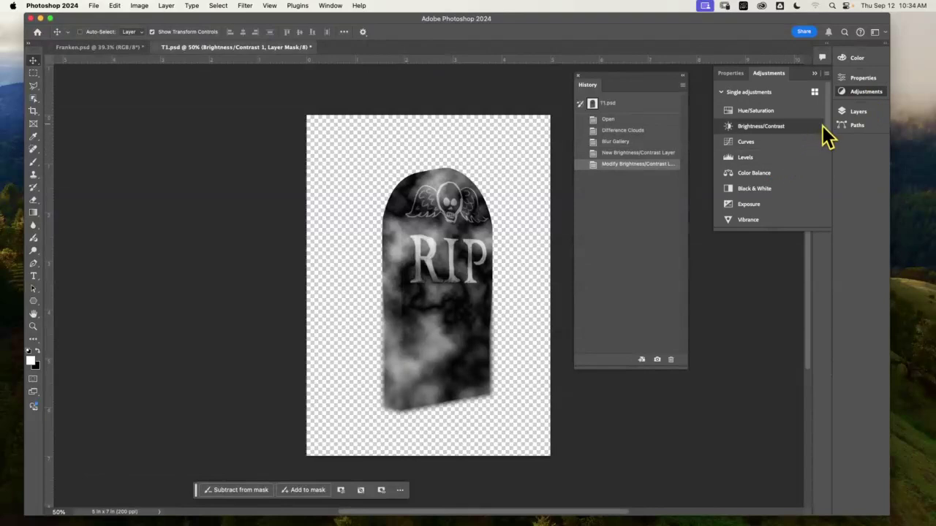
left_click_drag(829, 119, 777, 202)
left_click(777, 202)
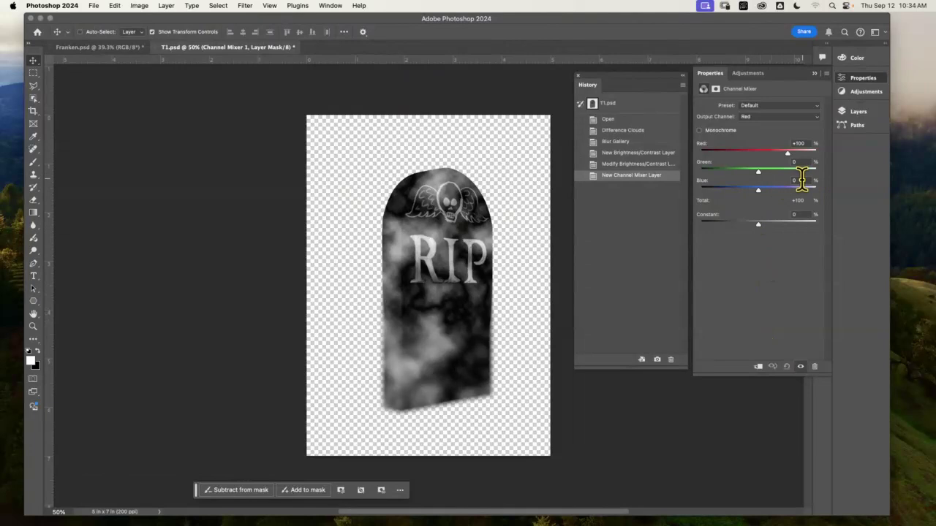
left_click(796, 162)
type("37")
key("Return")
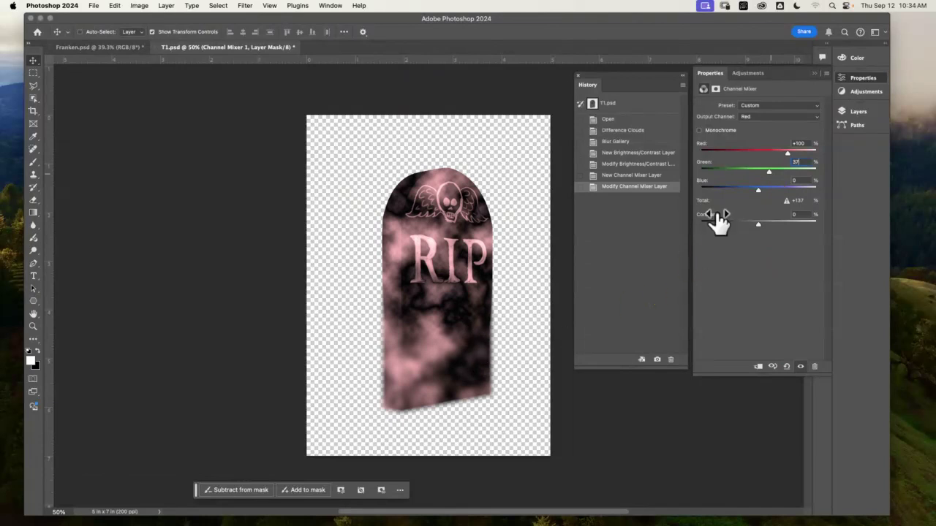
key("Tab")
type("108")
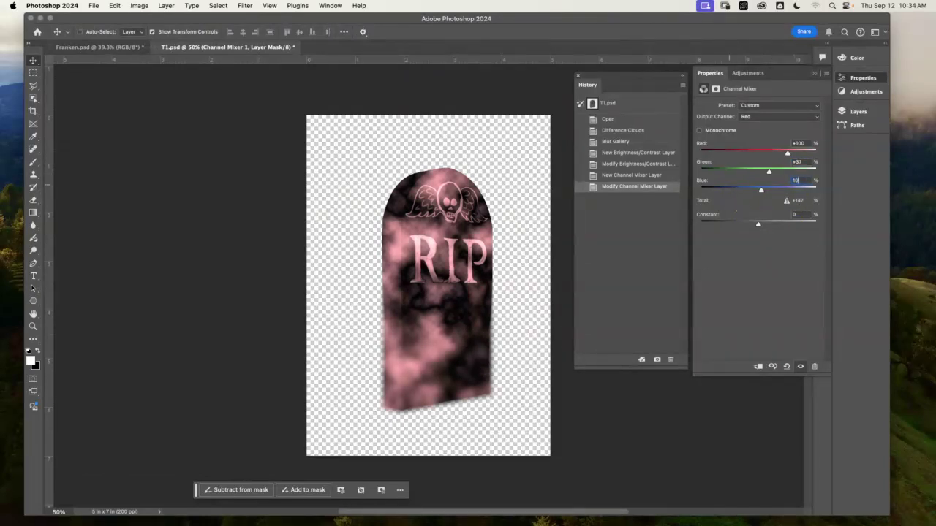
key("Return")
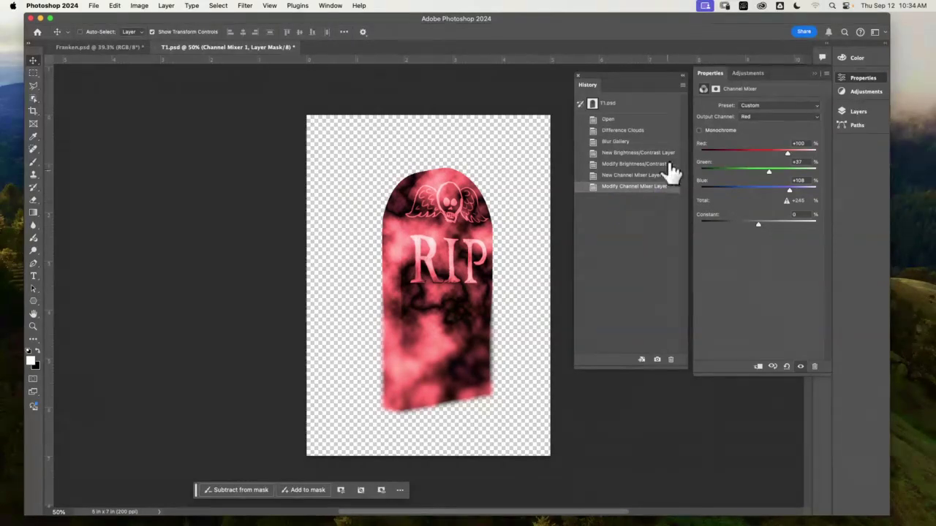
Try the Channel Mixer's Red value at -200%, and set it to 0%
left_click_drag(789, 155, 698, 156)
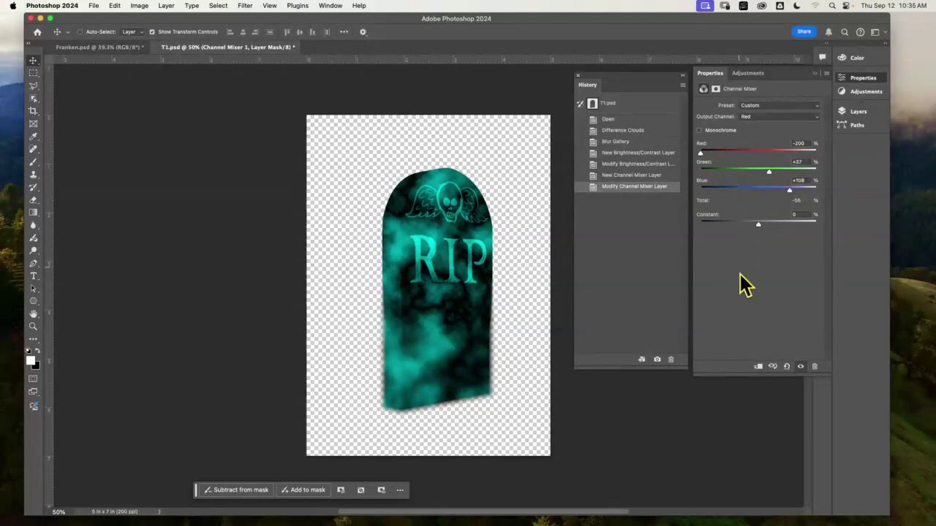
left_click(801, 143)
type("0")
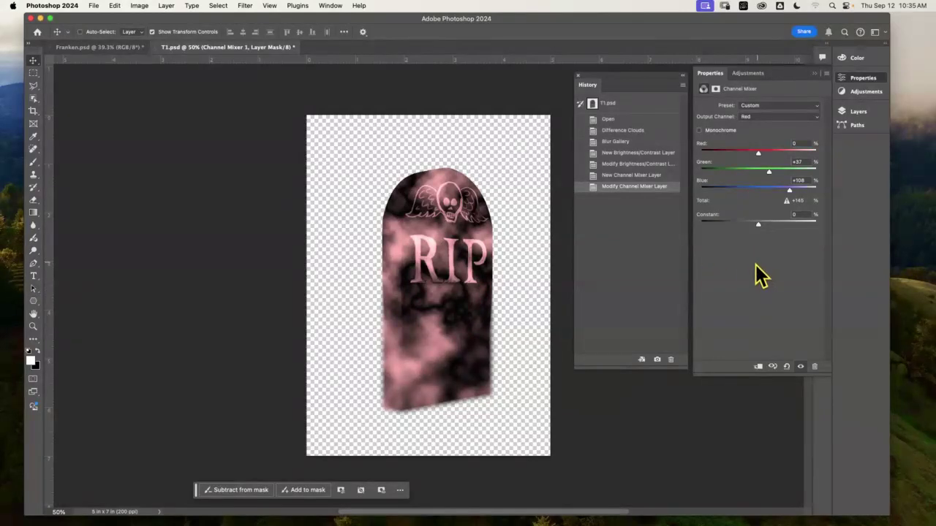
Switch the Channel Mixer to Monochrome and look through its black-and-white filter presets
left_click(700, 131)
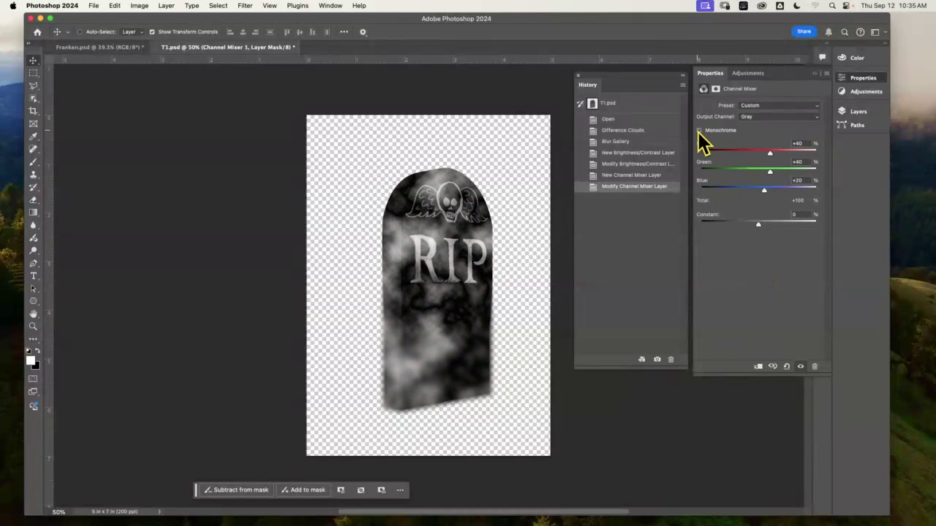
left_click(803, 108)
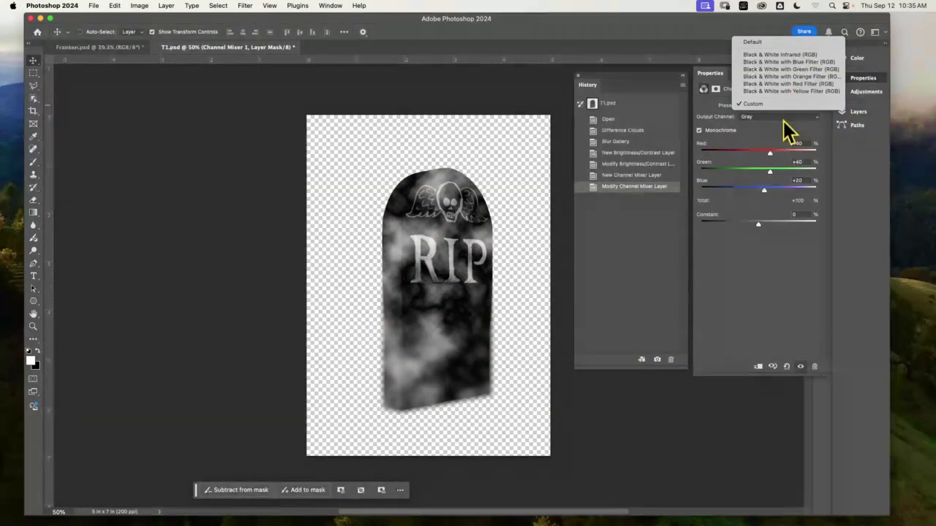
left_click(782, 123)
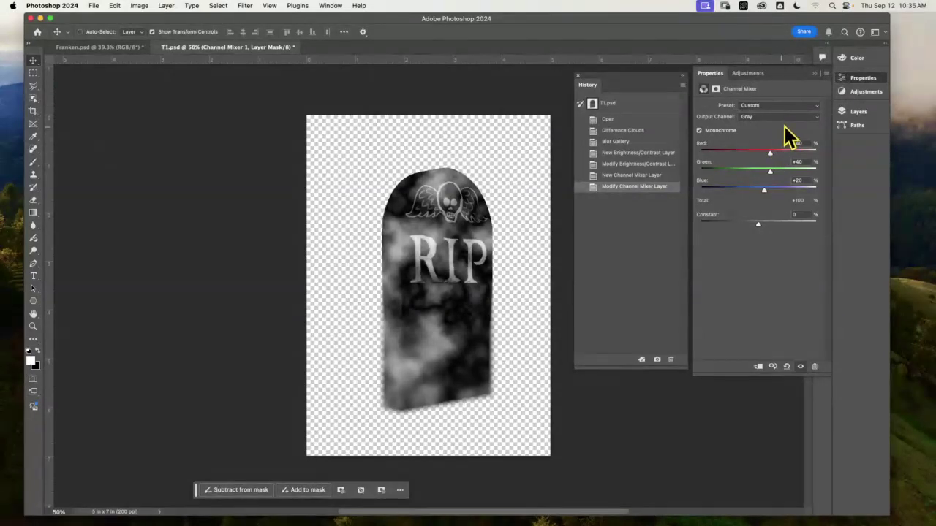
left_click(810, 117)
left_click(810, 117)
left_click(814, 105)
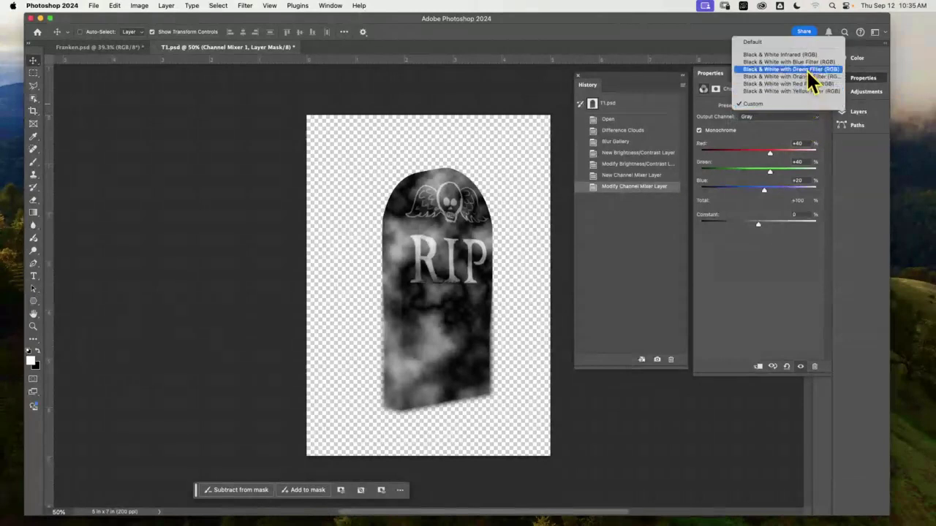
Turn off Monochrome for the Channel Mixer adjustment and switch its output channel to Green
left_click(764, 136)
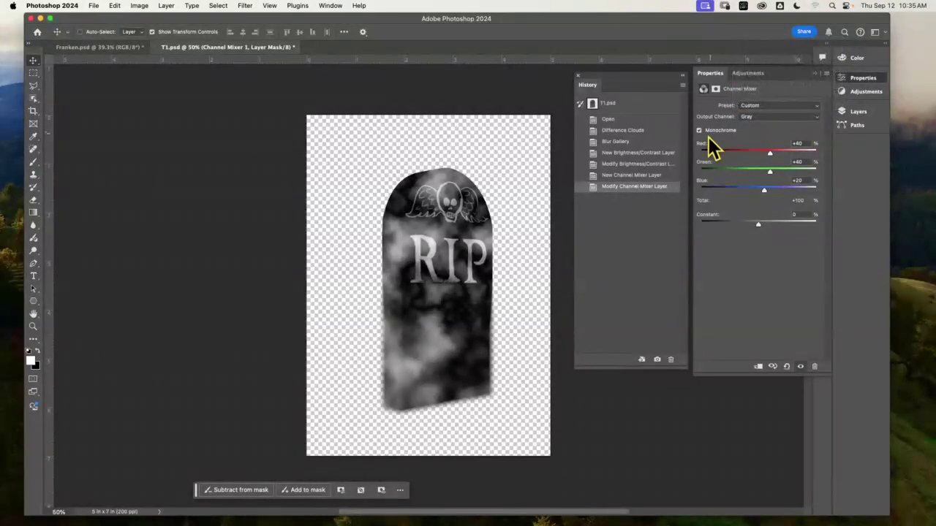
left_click(698, 130)
left_click(795, 117)
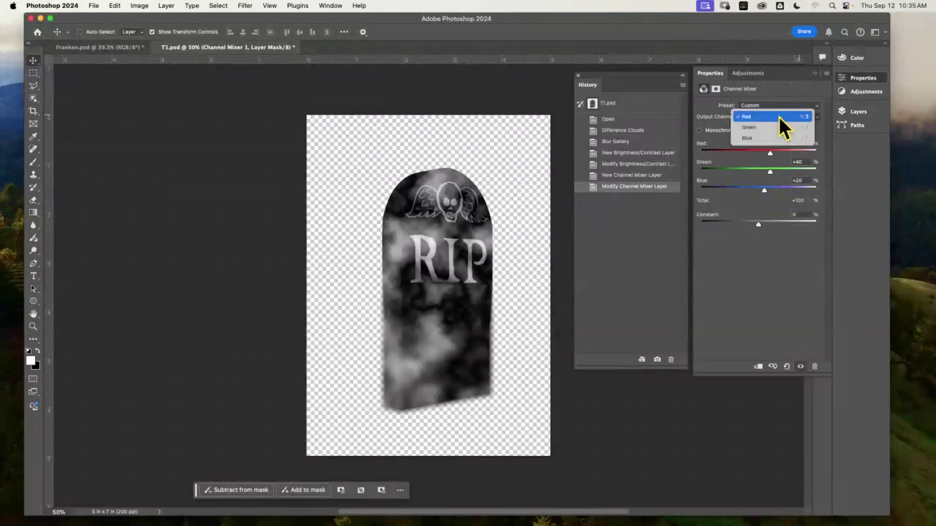
left_click(754, 126)
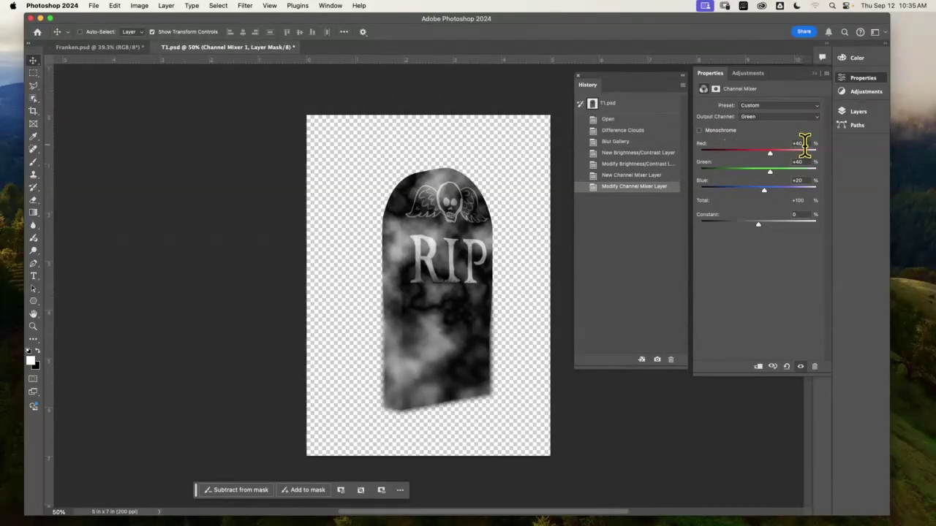
Set the Green output channel's mix to Red 0%, Green 37% and Blue 108%
type("0")
key("Return")
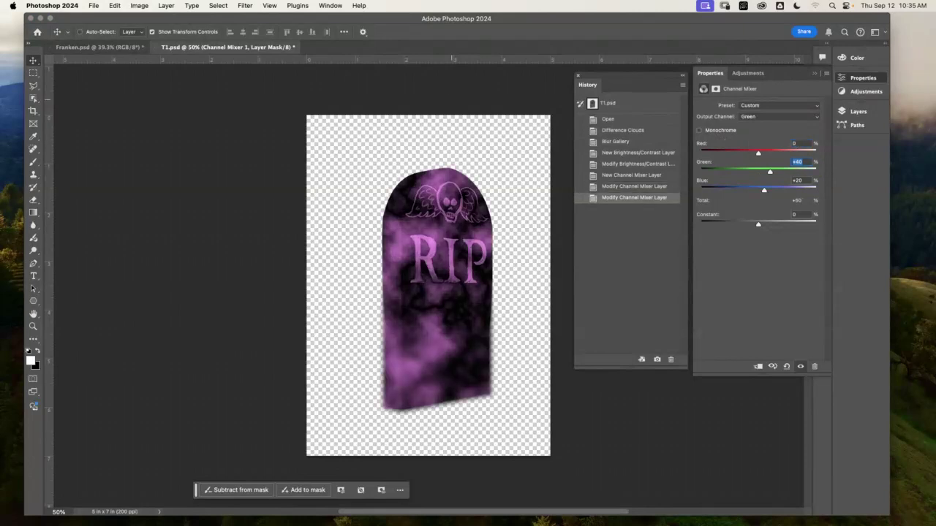
type("37")
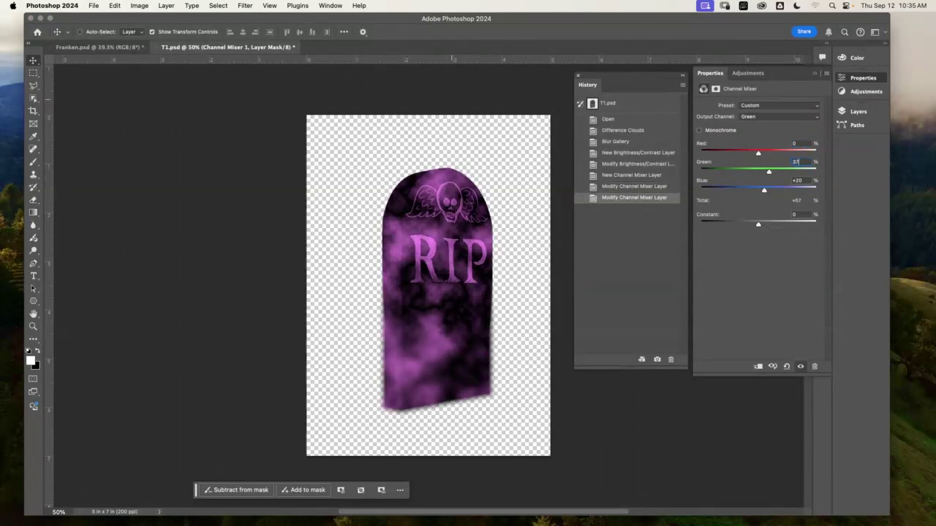
key("Tab")
type("0")
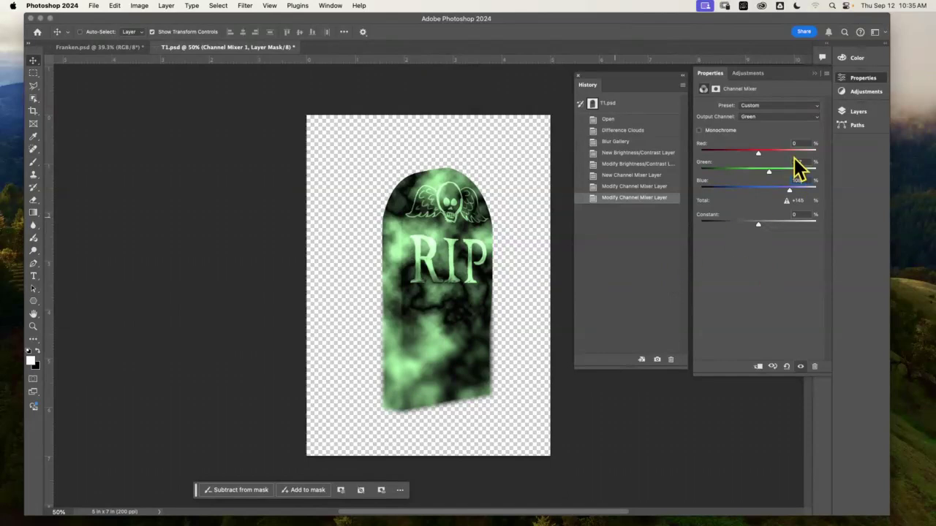
Add an Exposure adjustment layer above the gravestone and set its exposure to 0.80
left_click(866, 92)
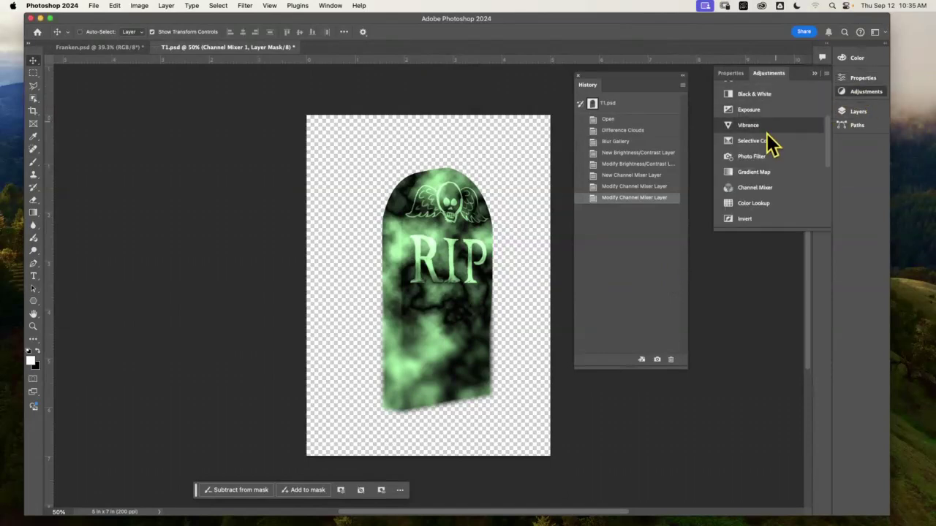
scroll(831, 162, "up", 2)
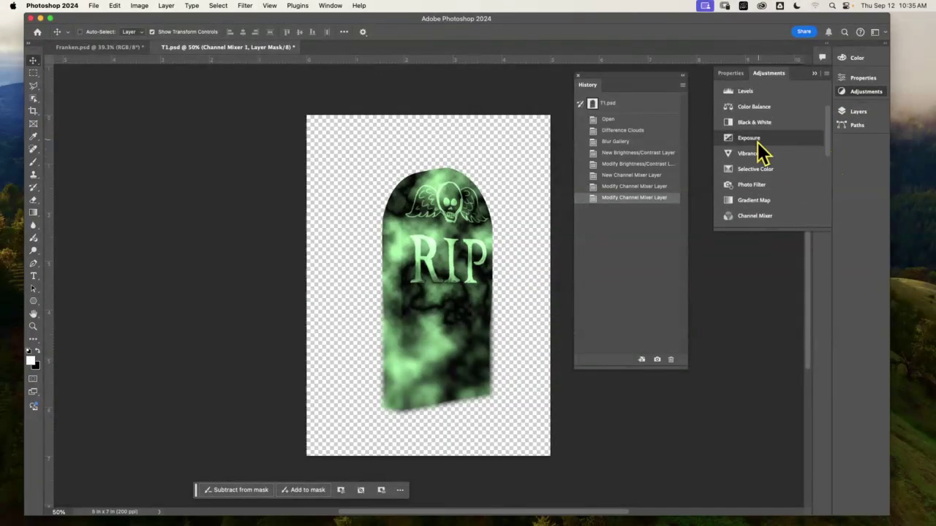
left_click(758, 142)
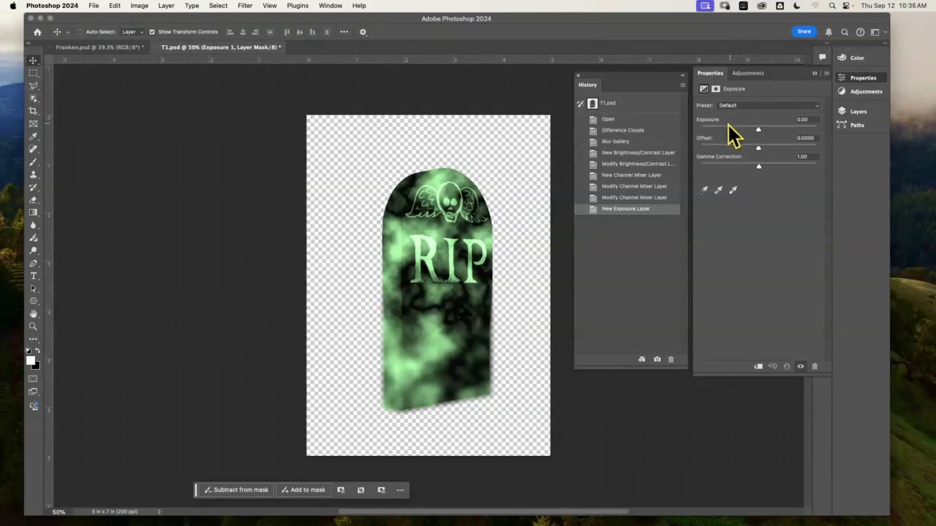
left_click(802, 119)
type(".80")
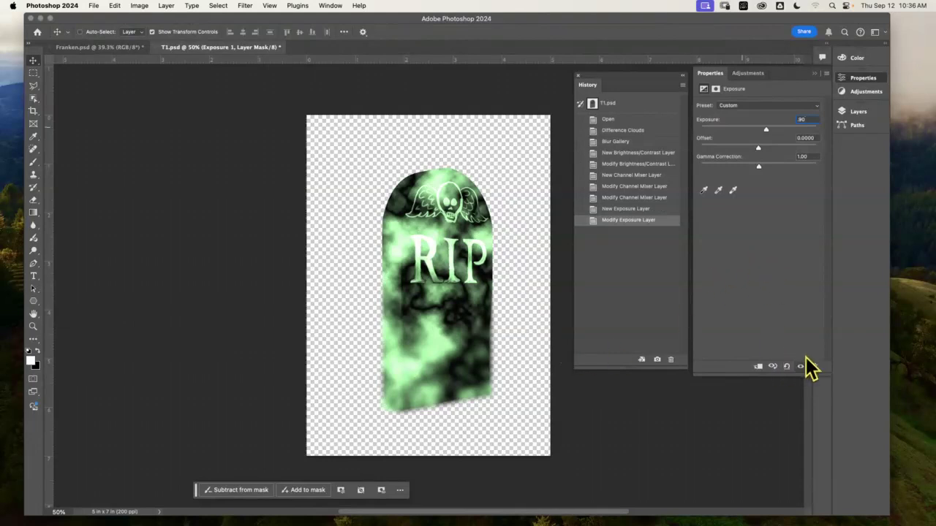
key("Return")
Step back and forth through the history states between Blur Gallery and the new Exposure layer to compare the gravestone's looks
left_click(580, 141)
left_click(644, 141)
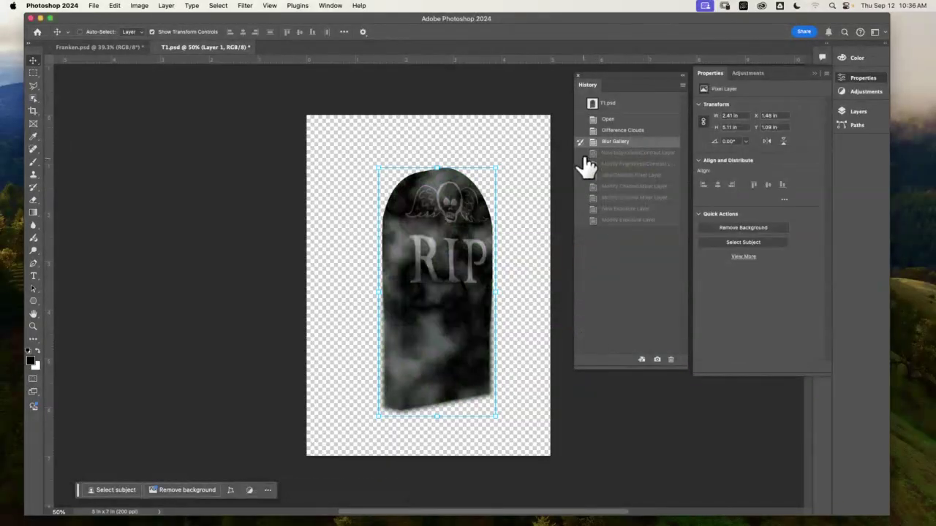
left_click(649, 165)
left_click(647, 175)
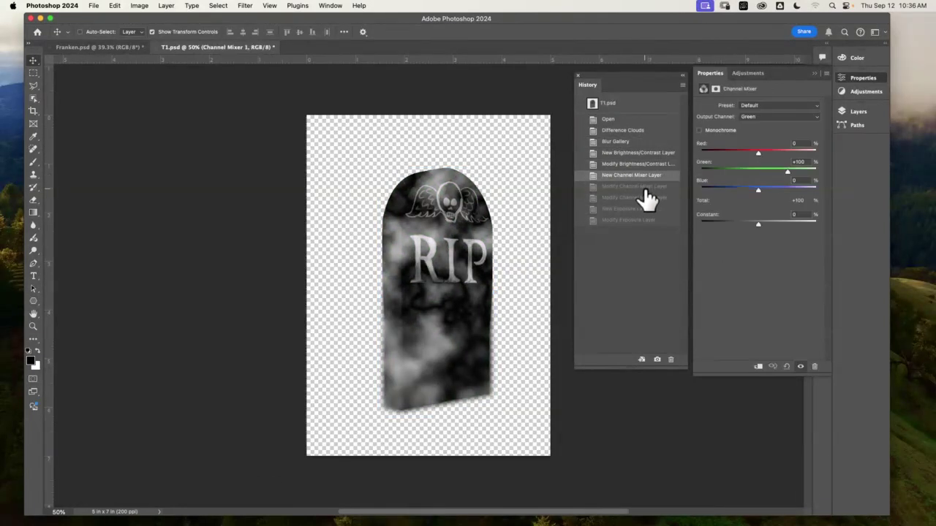
left_click(648, 187)
left_click(649, 198)
left_click(649, 208)
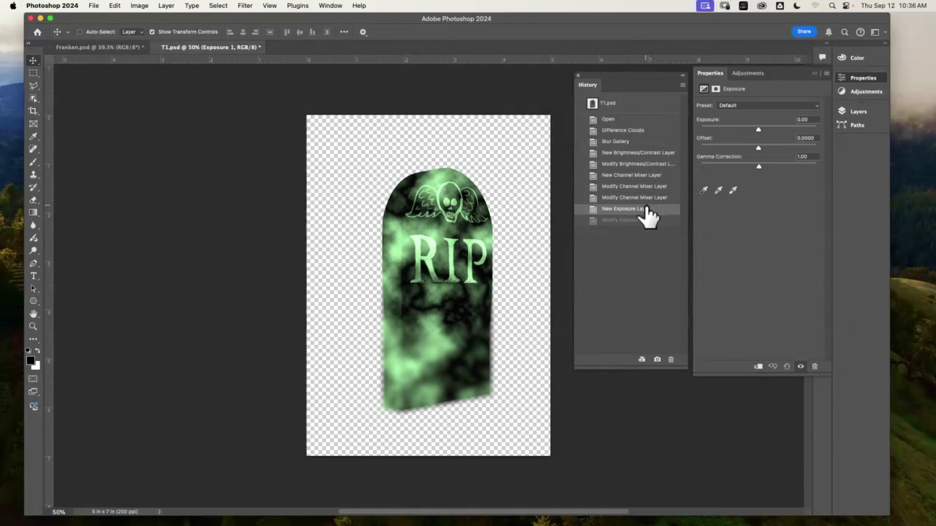
left_click(652, 186)
left_click(656, 176)
left_click(651, 165)
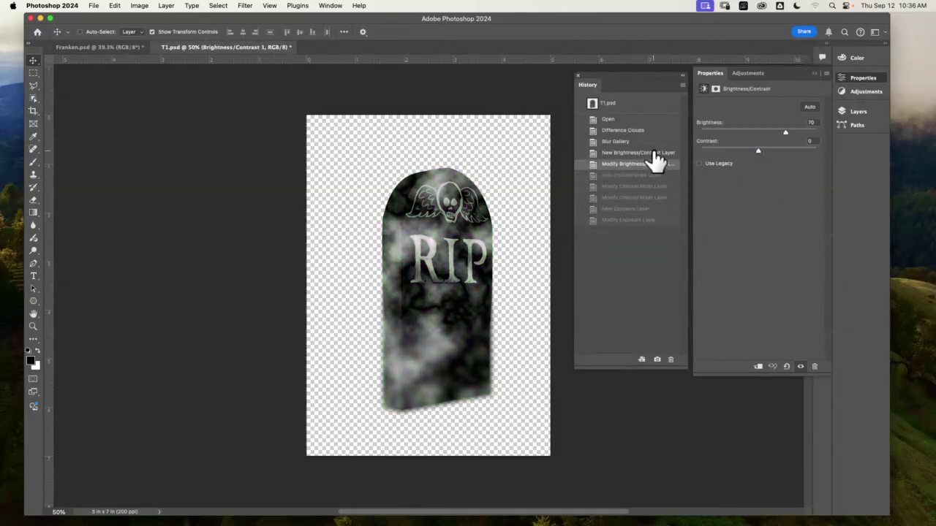
left_click(650, 153)
left_click(650, 142)
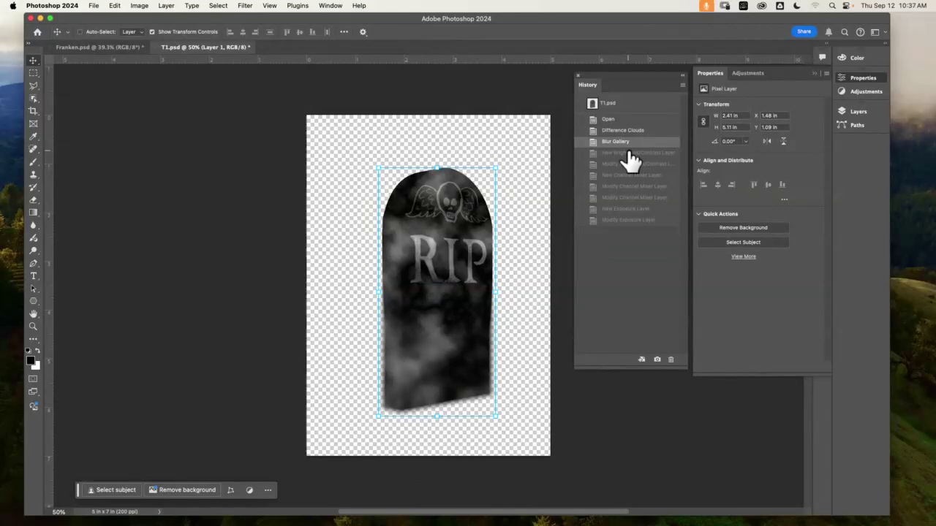
Revert the gravestone to the Difference Clouds history state and add 3% Gaussian monochromatic noise
left_click(641, 131)
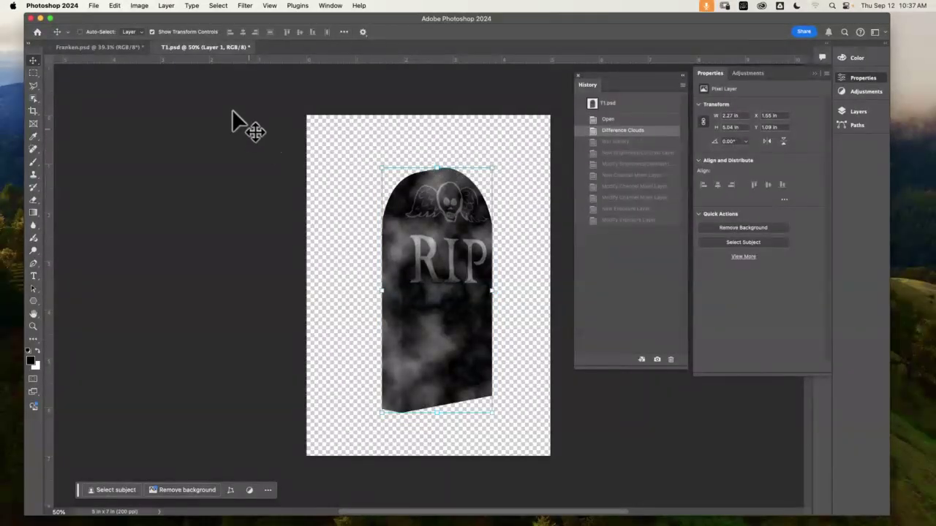
left_click(244, 6)
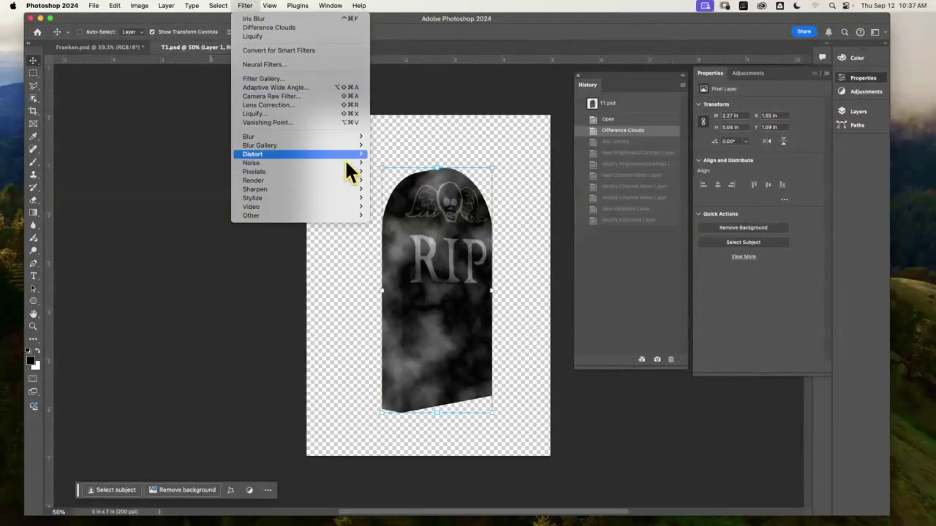
mouse_move(345, 162)
left_click(414, 164)
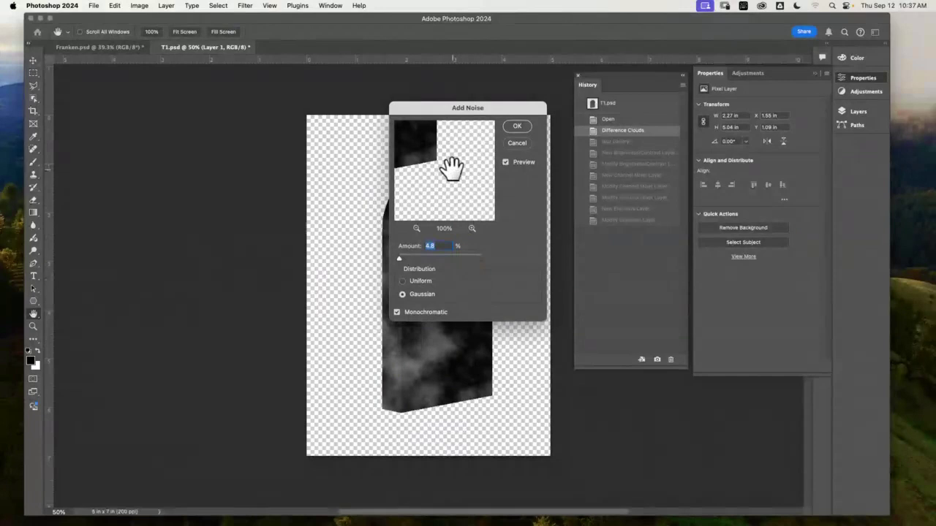
type("3")
left_click_drag(439, 152, 416, 263)
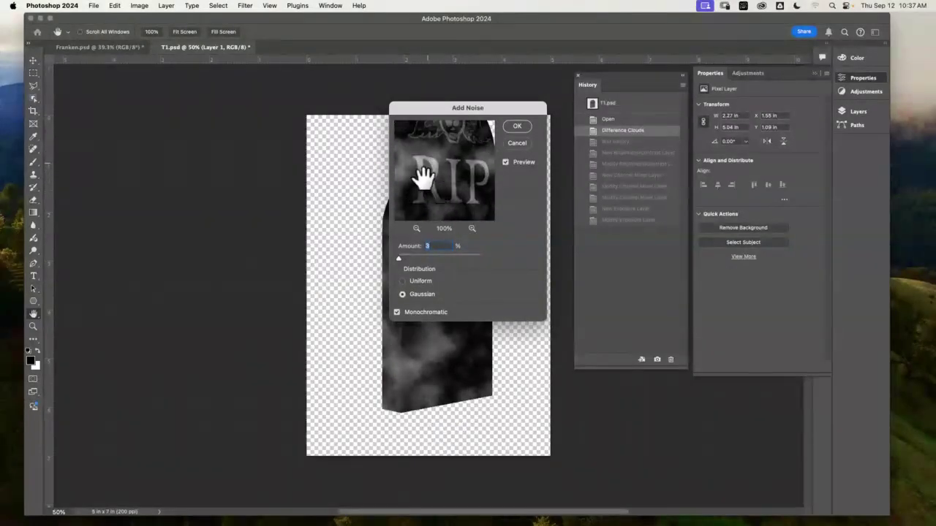
left_click(472, 229)
left_click(472, 229)
left_click(472, 229)
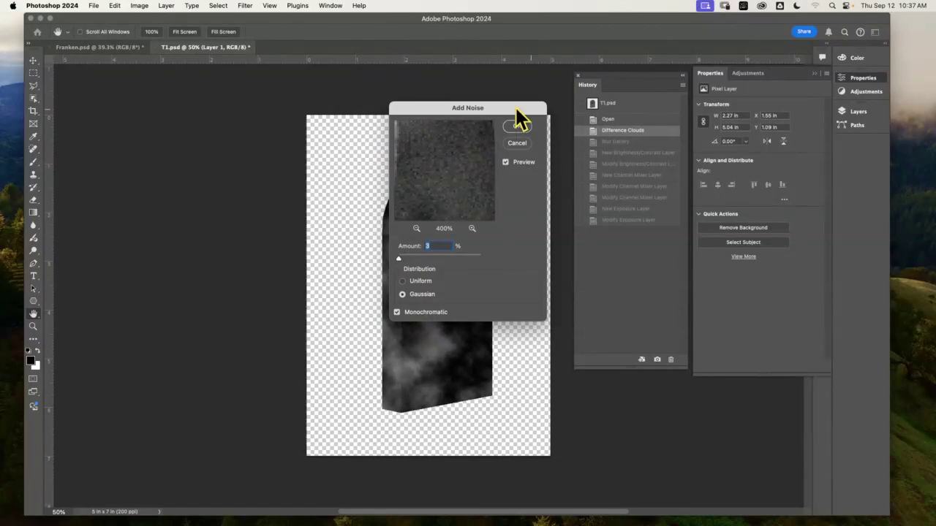
left_click(519, 126)
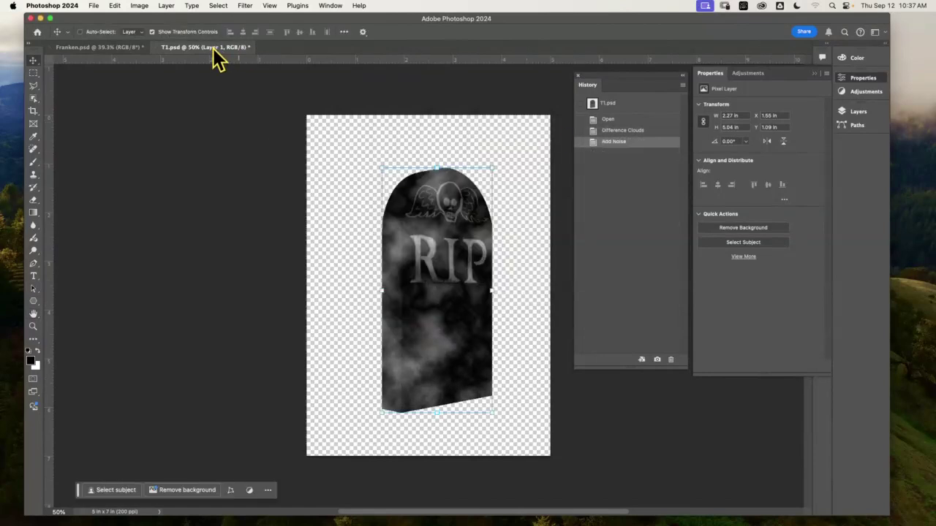
Tile all open documents vertically and copy the gravestone layer from T1.psd into the Franken.psd poster
left_click(330, 7)
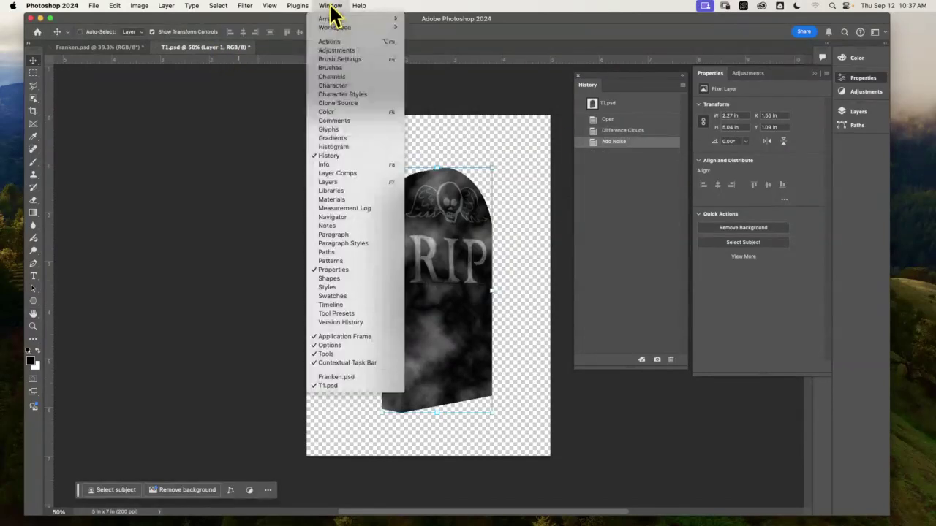
mouse_move(365, 9)
mouse_move(330, 6)
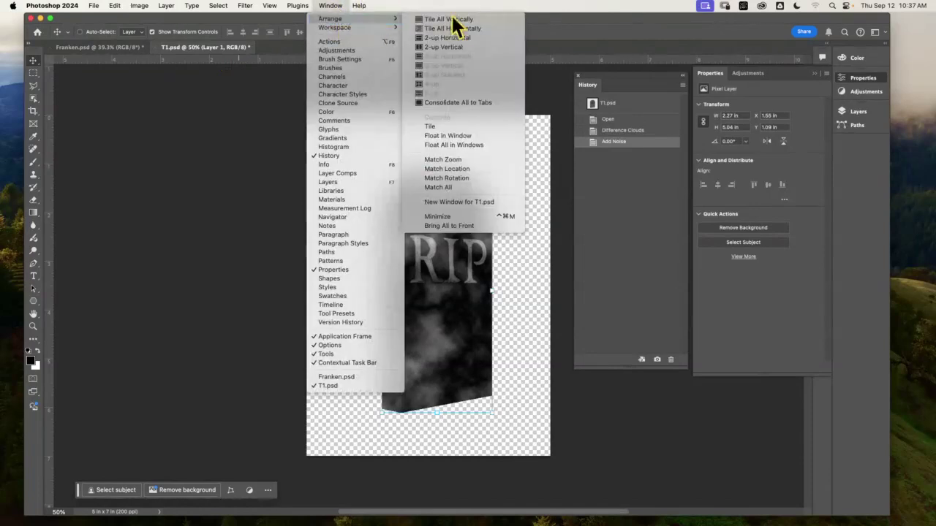
left_click(460, 19)
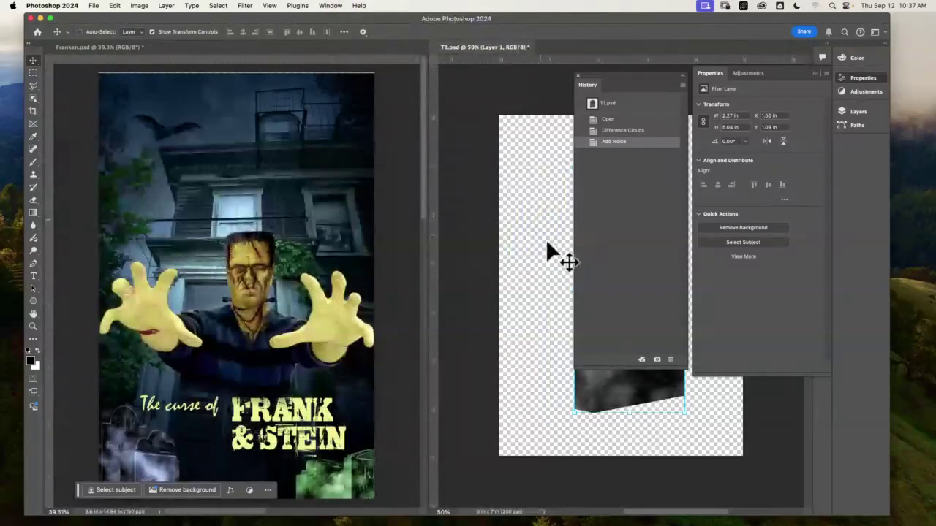
left_click_drag(627, 412, 221, 380)
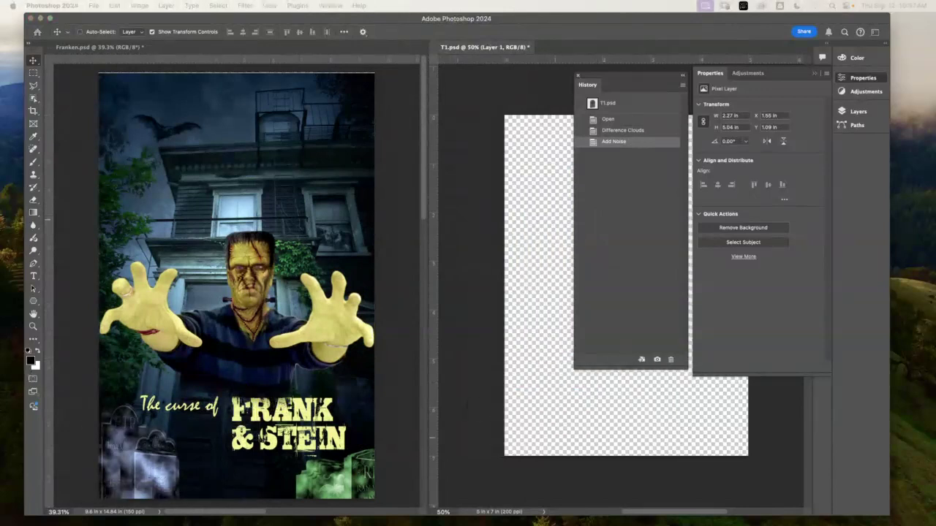
Scale the RIP gravestone to about 70% and place it at the poster's bottom edge beside the bluish gravestones
left_click_drag(129, 382, 251, 206)
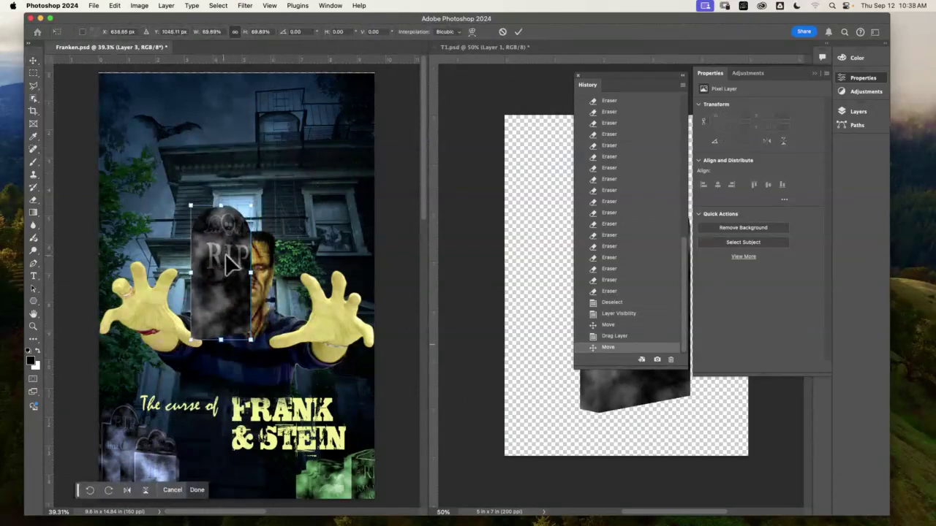
left_click_drag(227, 263, 187, 475)
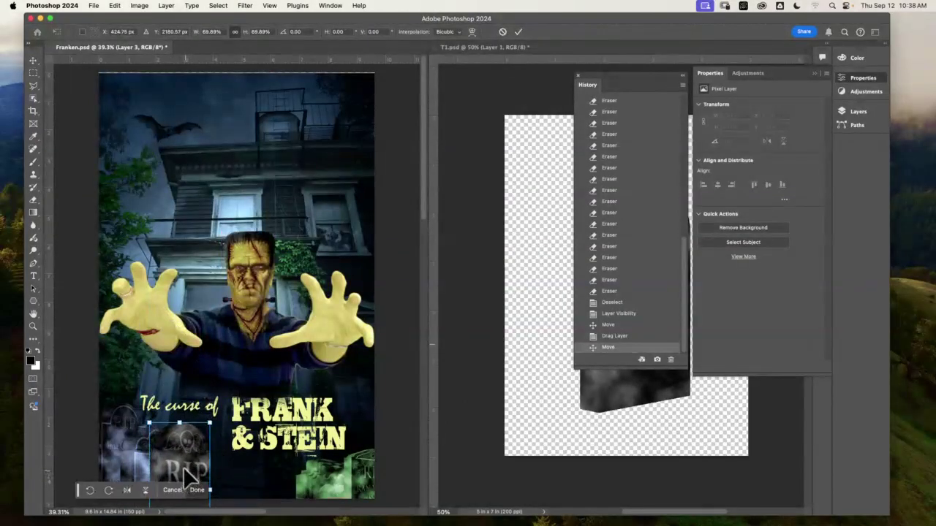
left_click(197, 490)
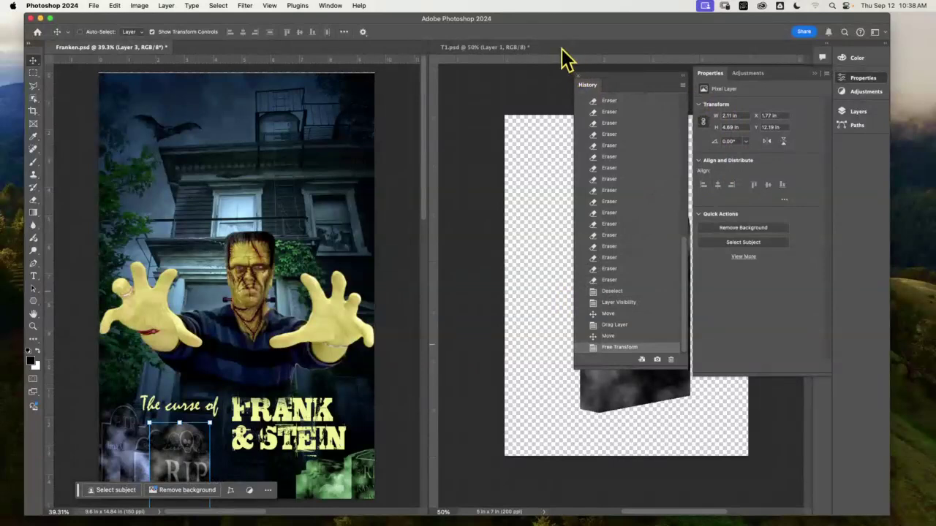
Close T1.psd without saving and shift the RIP gravestone slightly right in the poster, to about X 1.84 in
left_click(435, 47)
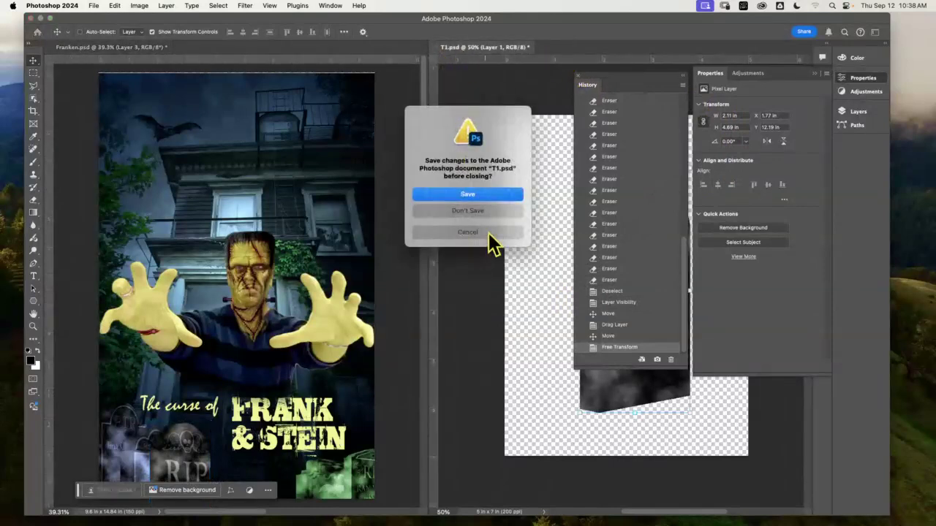
left_click(496, 210)
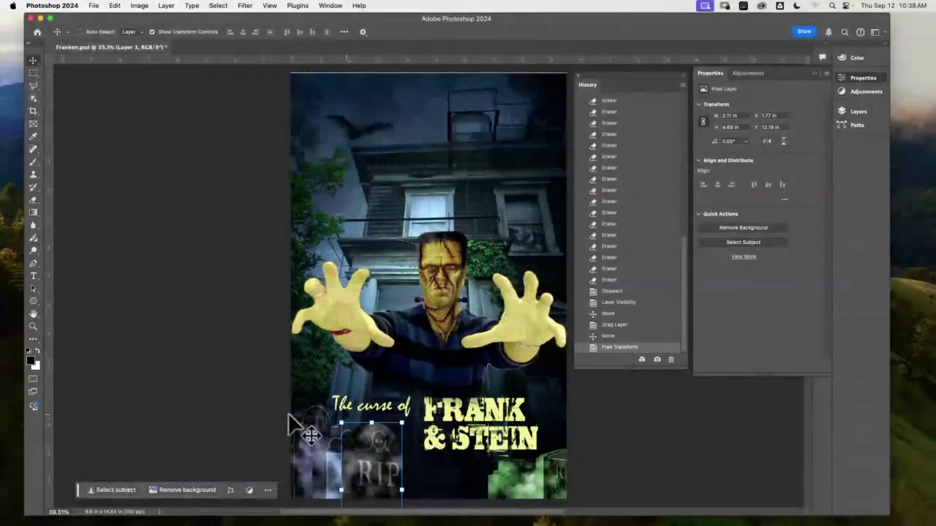
left_click(33, 326)
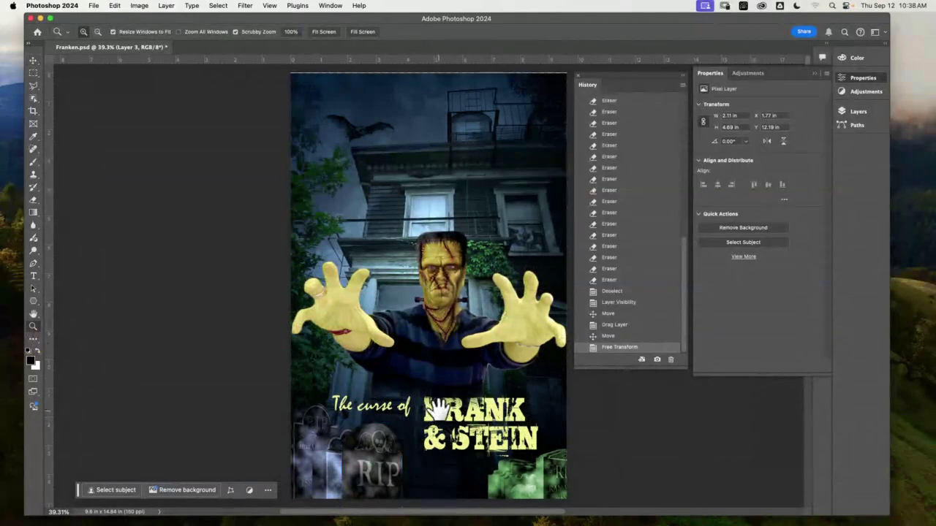
left_click_drag(442, 410, 397, 243)
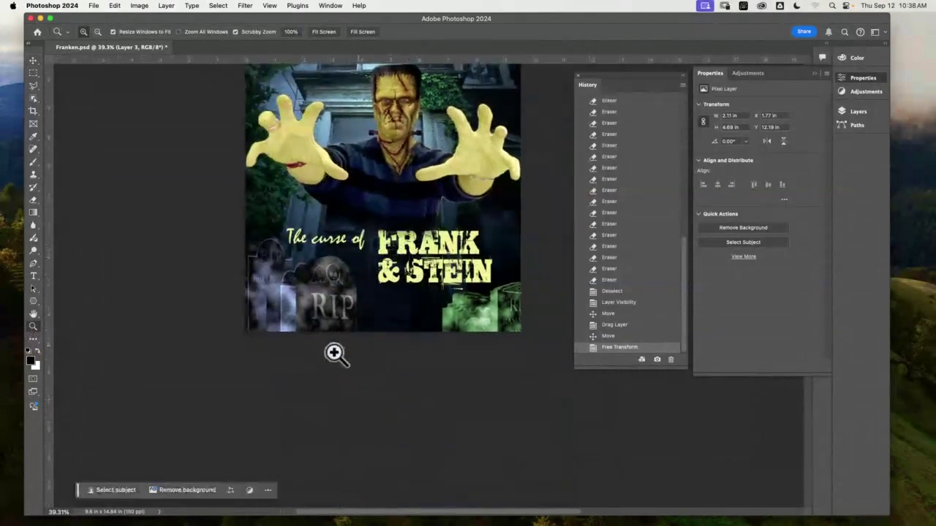
left_click(33, 59)
left_click_drag(345, 329, 331, 307)
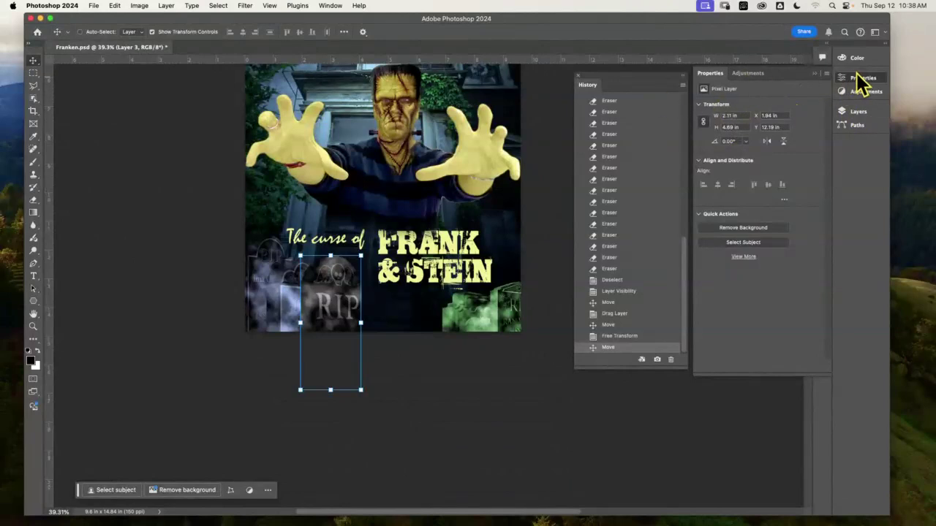
Move the RIP gravestone's layer, Layer 3, down the stack to directly above the Backdrop layer
left_click(857, 112)
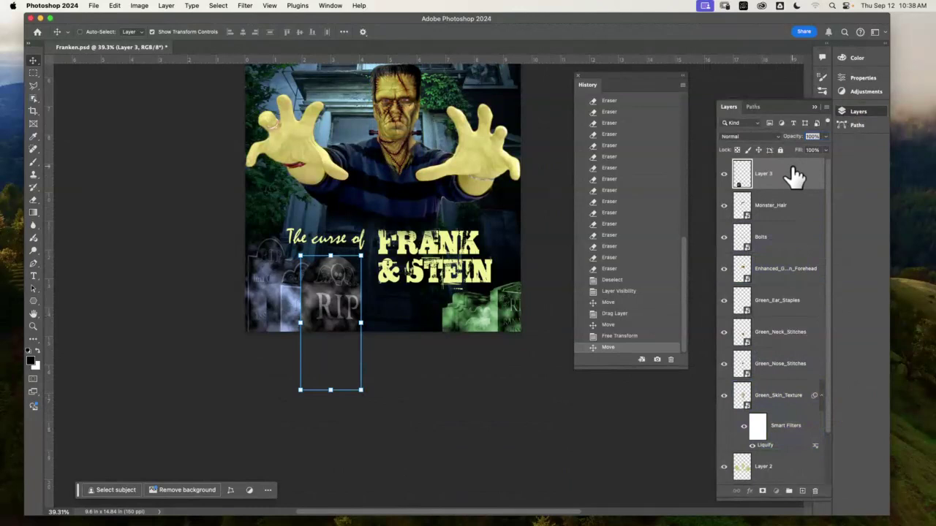
left_click_drag(799, 176, 821, 470)
left_click_drag(790, 418, 787, 450)
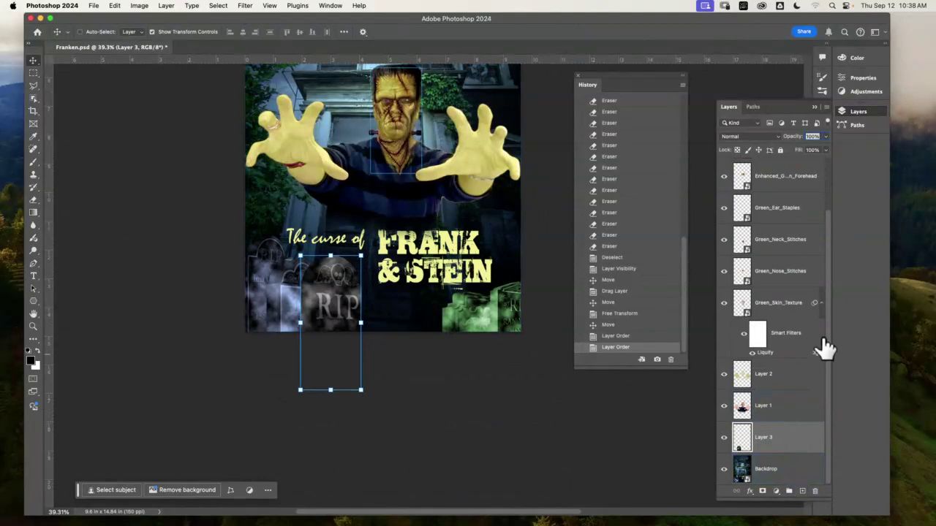
Reduce the RIP gravestone layer's opacity to 72% and nudge the gravestone left against the bluish gravestones
left_click(825, 137)
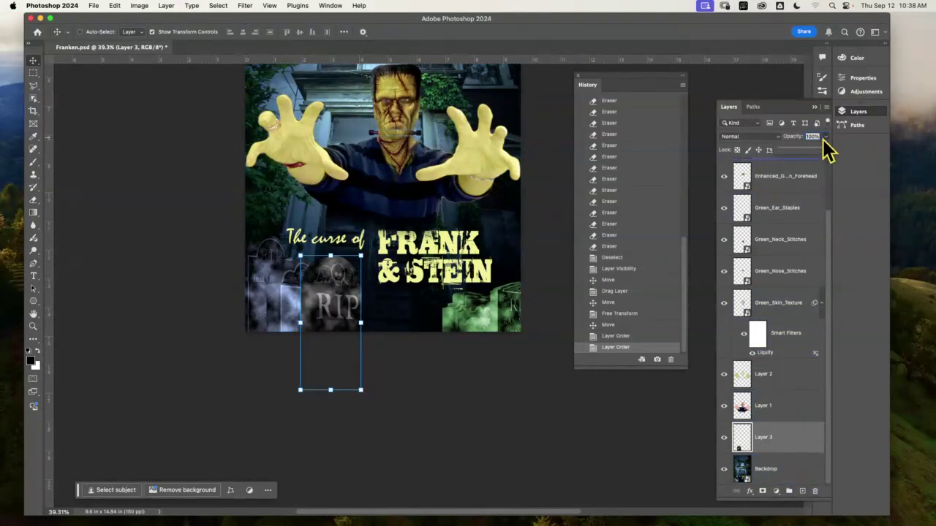
left_click_drag(807, 148, 810, 148)
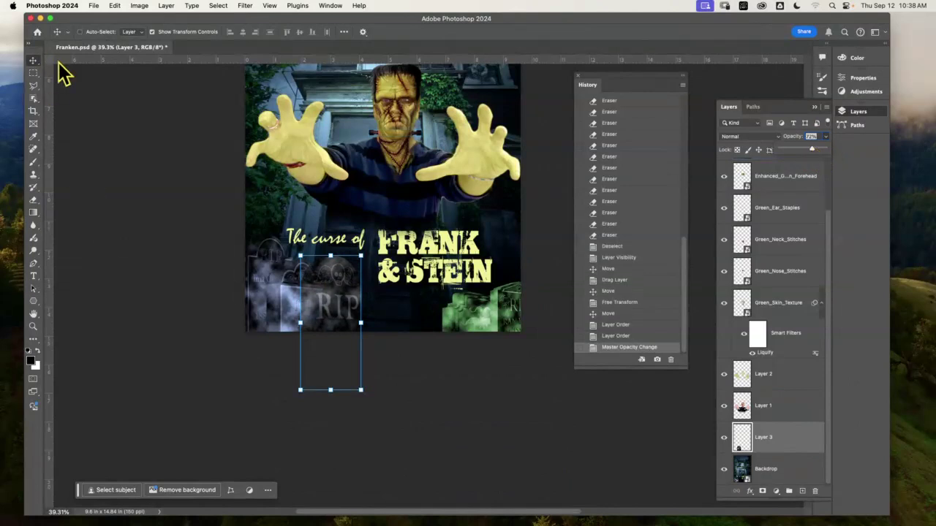
key("shift+Left")
key("shift+Left")
key("shift+Left")
key("shift+Left")
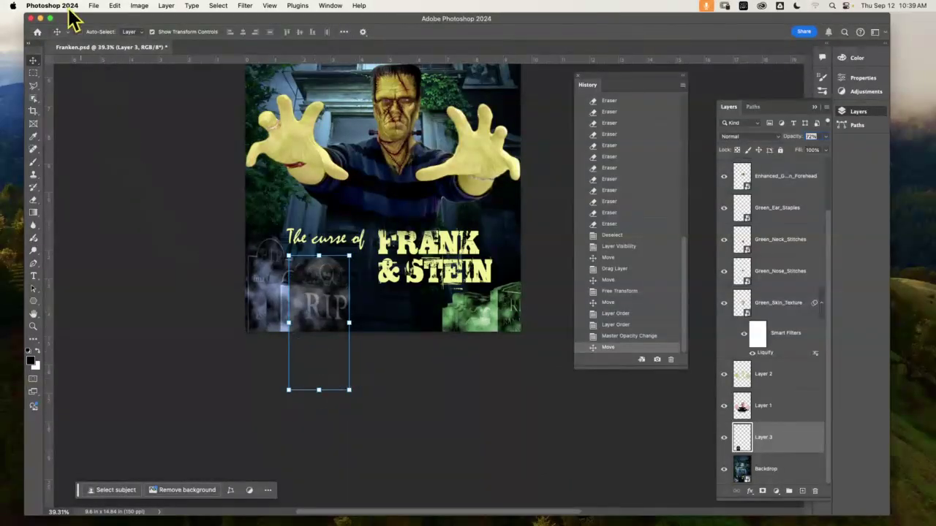
Close Franken.psd without saving and minimize the Photoshop window
left_click(51, 48)
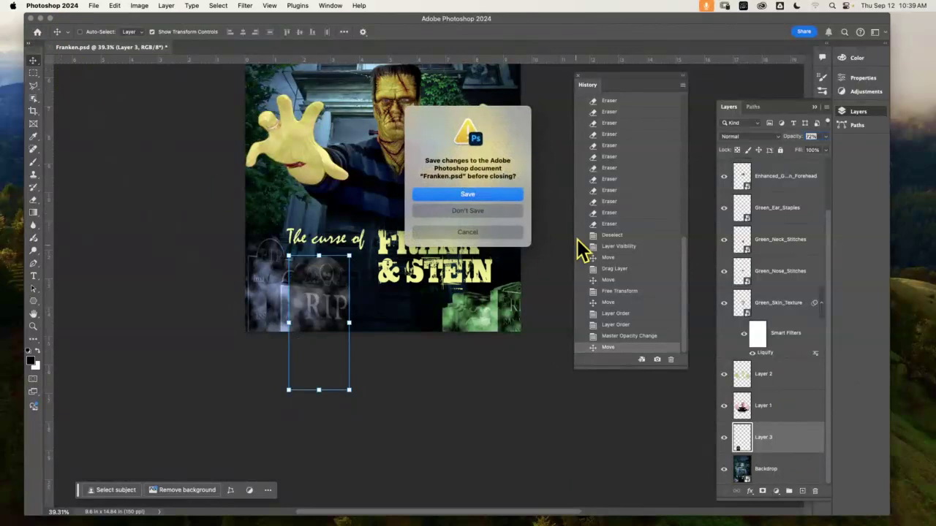
left_click(499, 210)
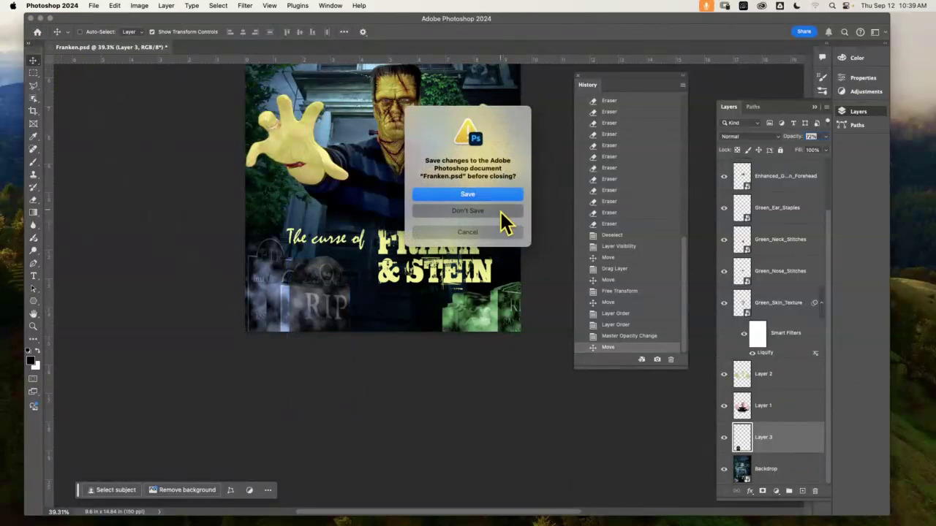
left_click(40, 17)
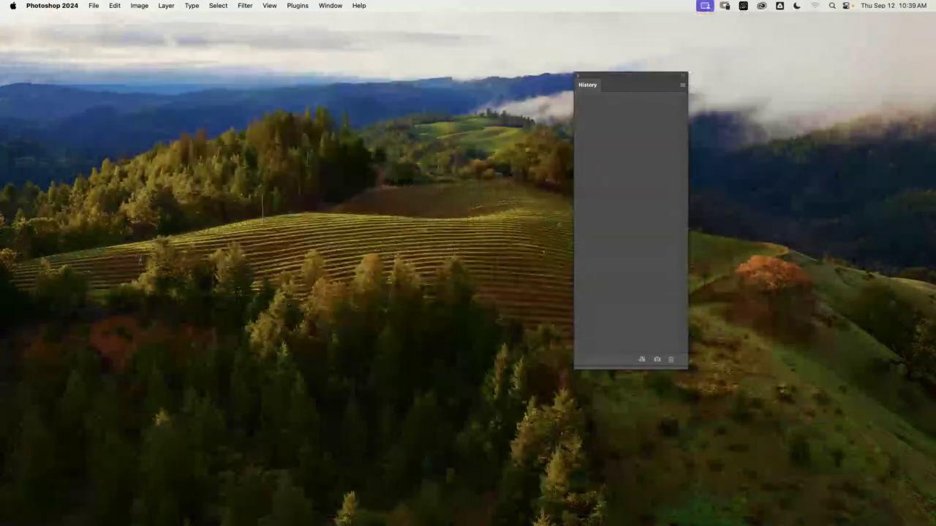
Switch to Chrome, open the Matching Project 09 assignment in Blackboard and read its design, saving and export requirements
key("super+Tab")
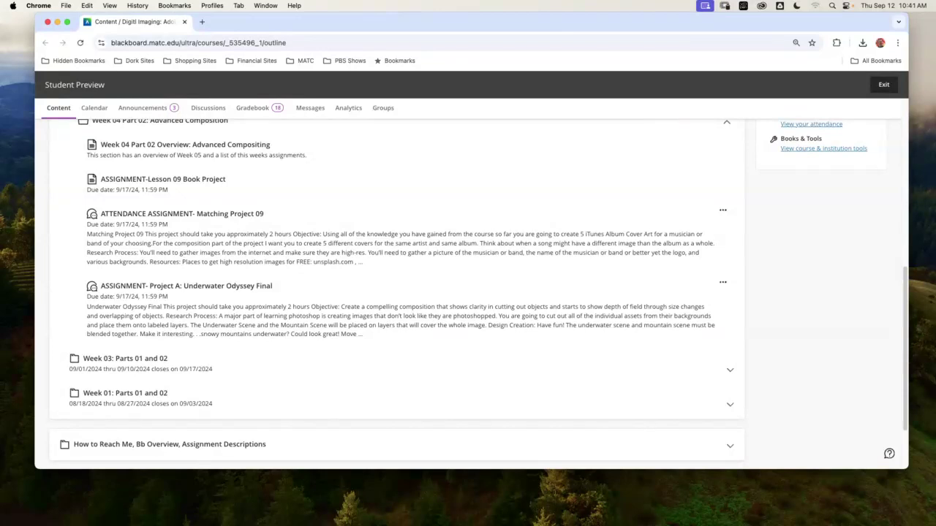
left_click(275, 256)
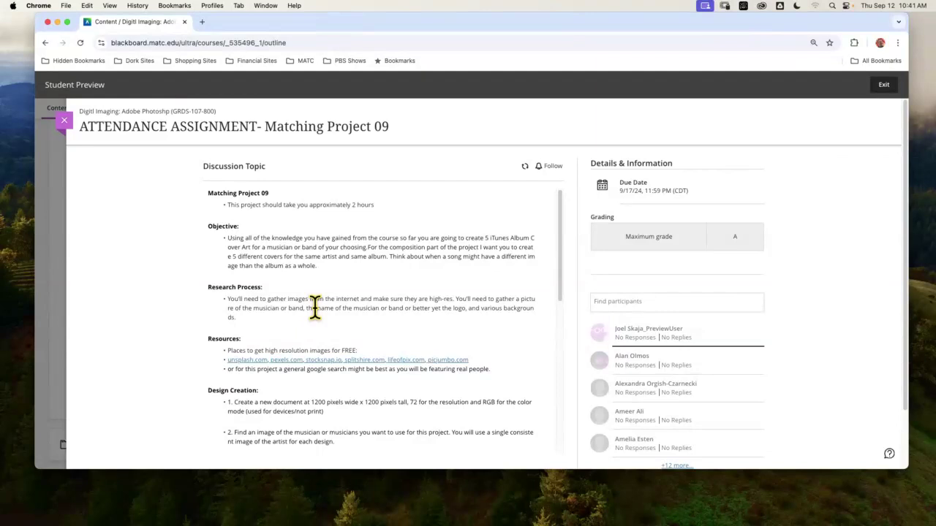
scroll(424, 278, "down", 3)
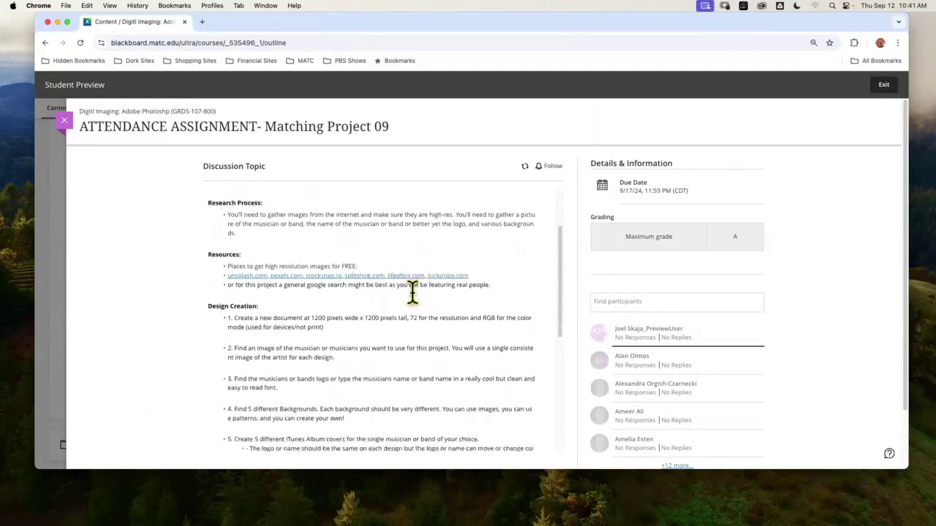
scroll(413, 293, "down", 2)
left_click_drag(228, 268, 262, 268)
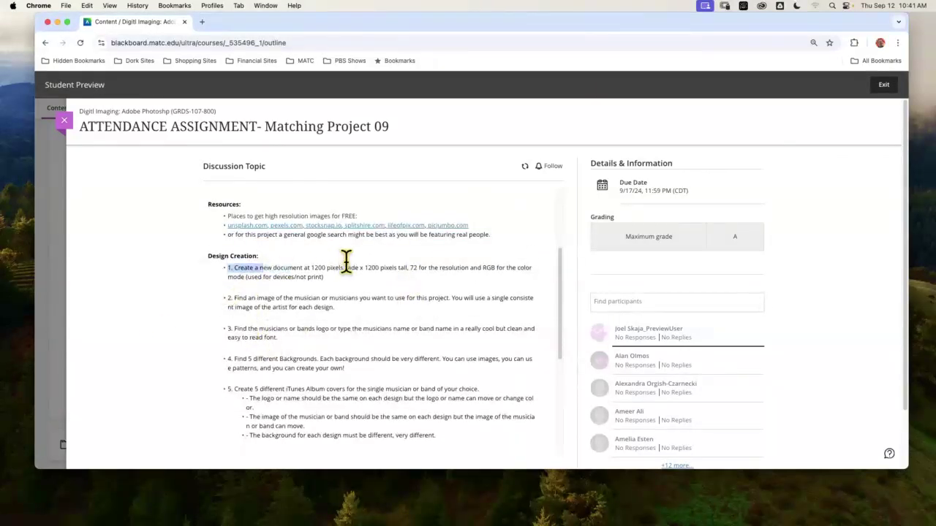
left_click_drag(346, 260, 397, 271)
left_click(385, 267)
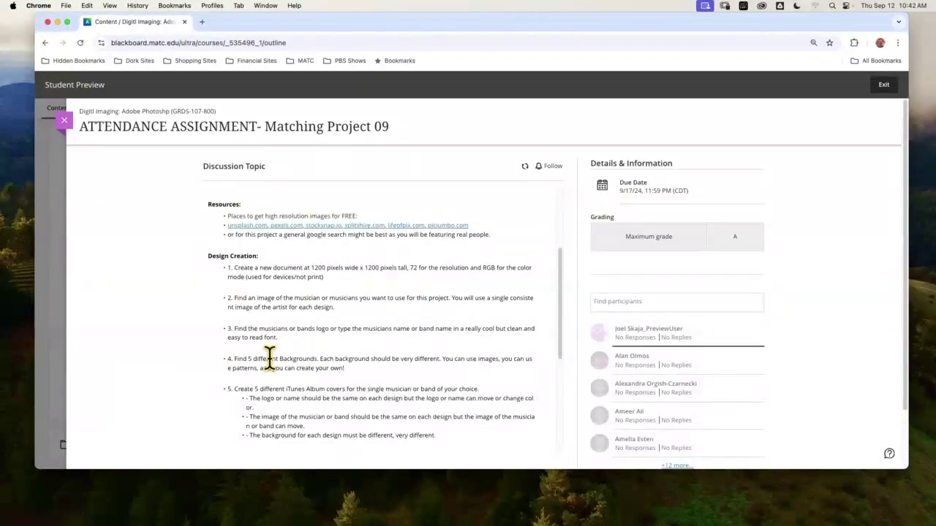
scroll(268, 358, "down", 1)
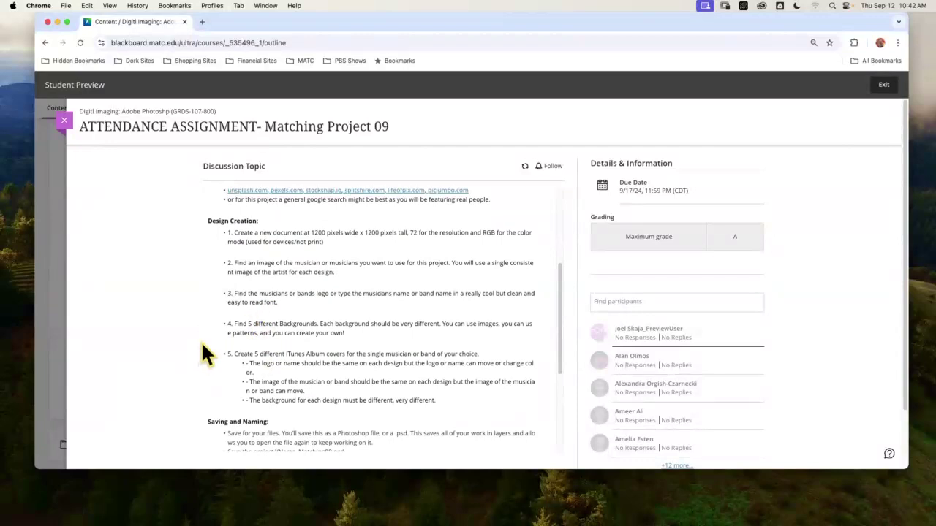
scroll(241, 344, "down", 3)
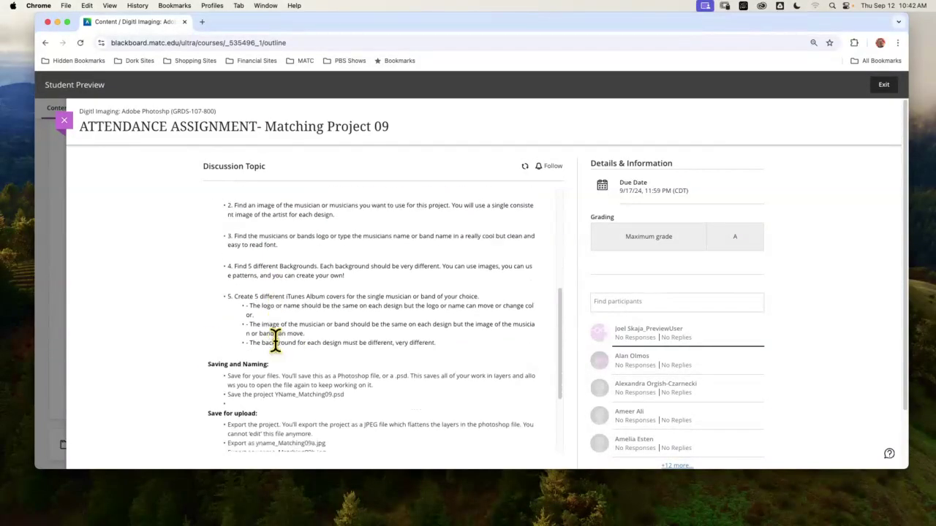
left_click_drag(251, 277, 301, 276)
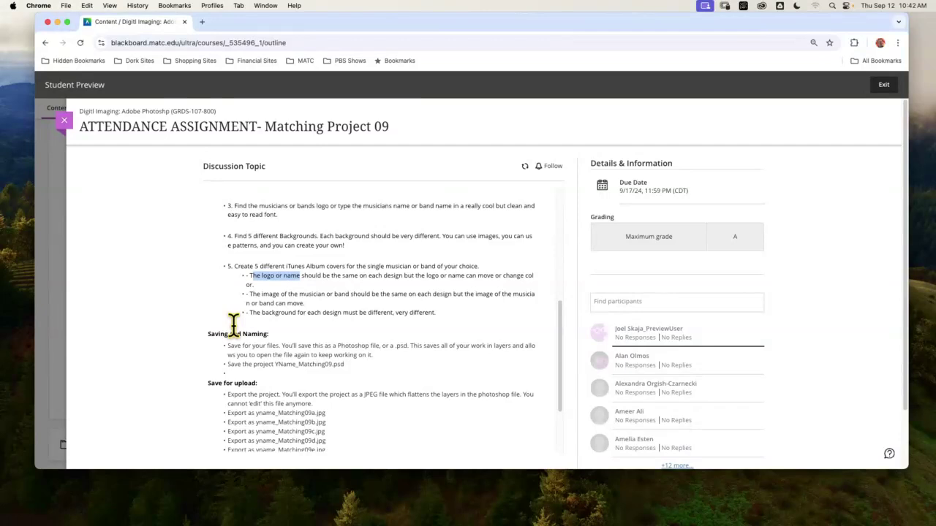
Search Google for "metallica logo" in a new tab, preview the 1000 Logos image and close the tab
left_click(201, 22)
type("m")
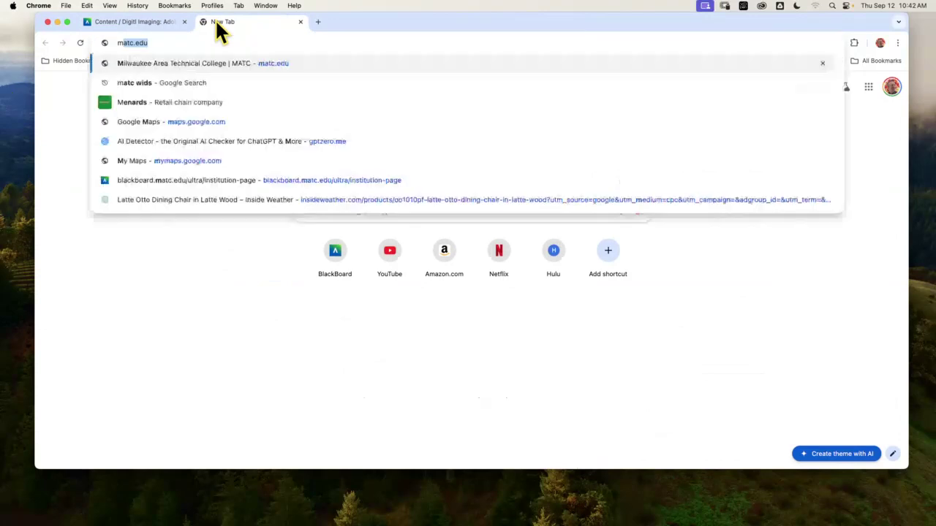
type("e")
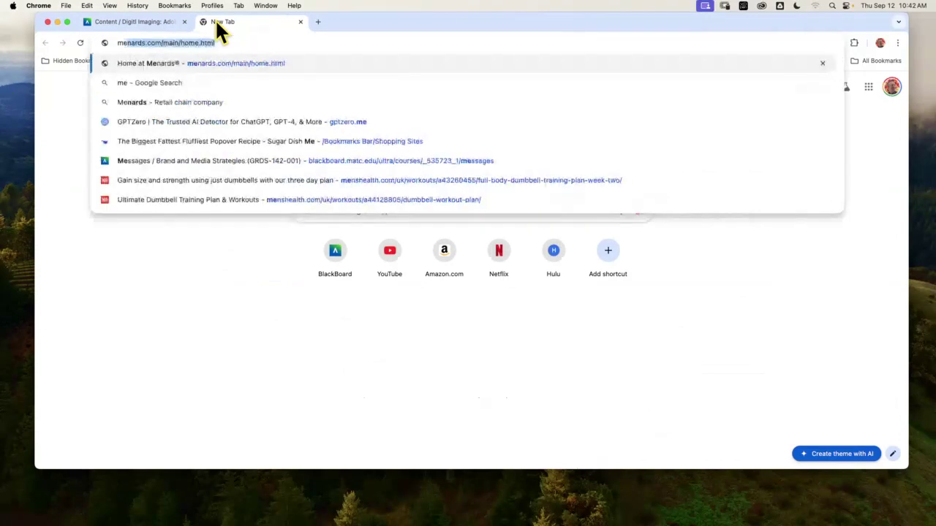
type("tallica logo")
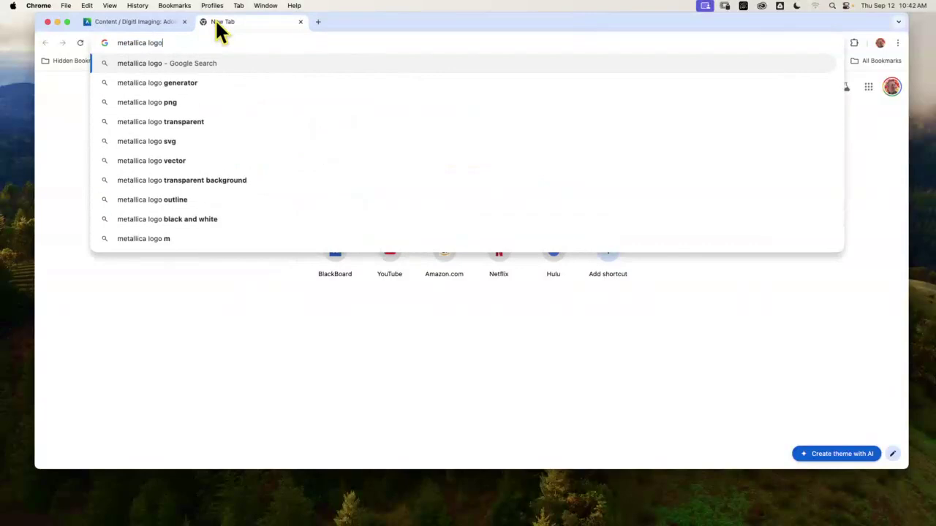
key("Return")
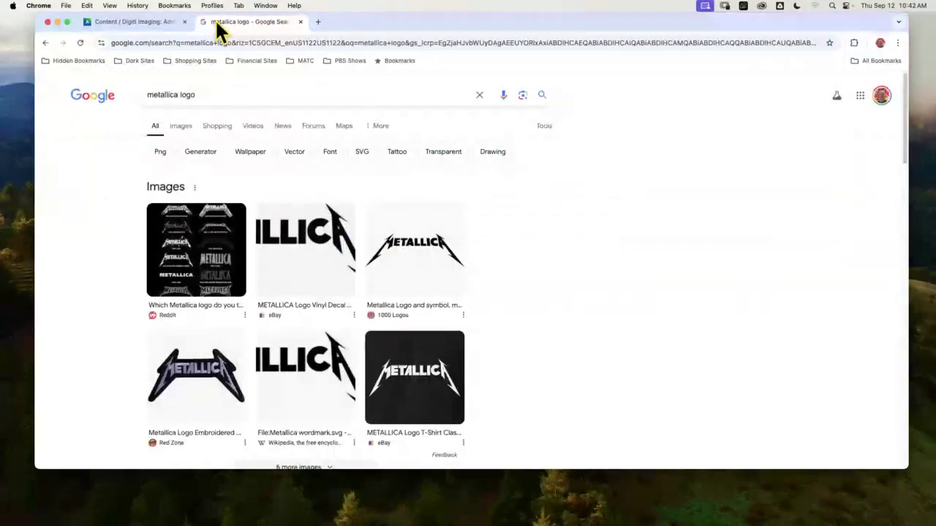
left_click(432, 304)
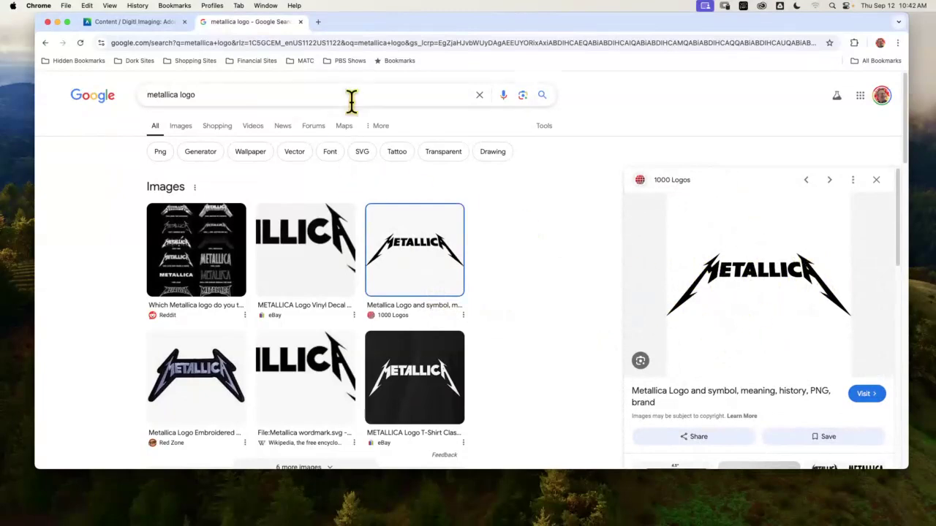
left_click(300, 21)
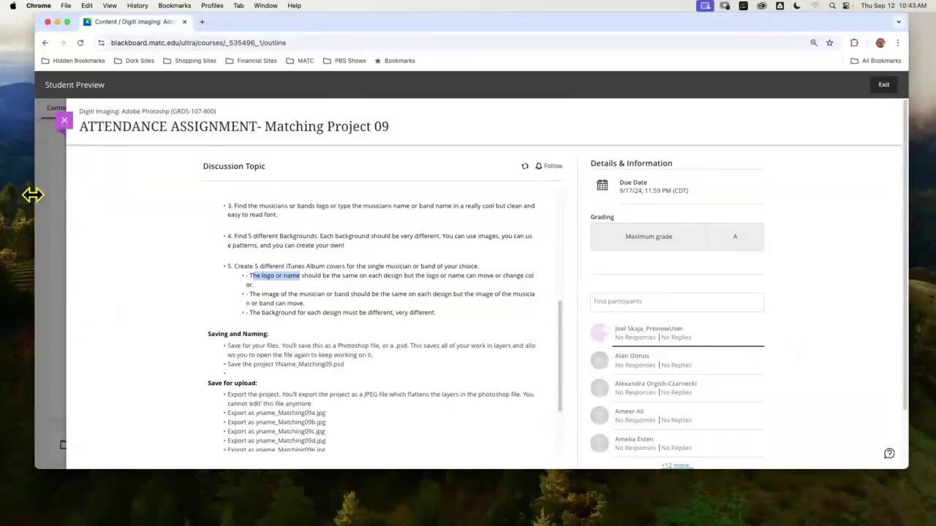
Close the assignment, minimize Chrome and switch to Photoshop to open the recent file Underwater Odyssey.psdc
left_click(65, 120)
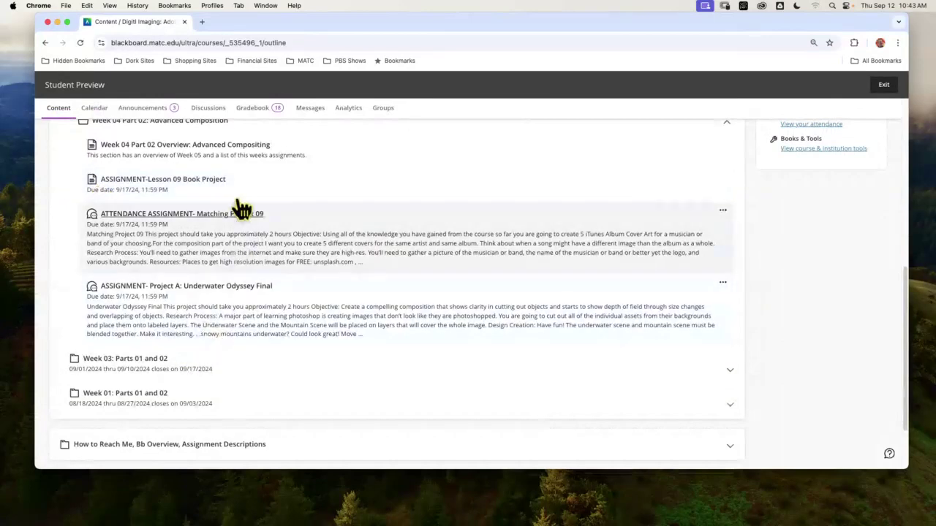
left_click(58, 21)
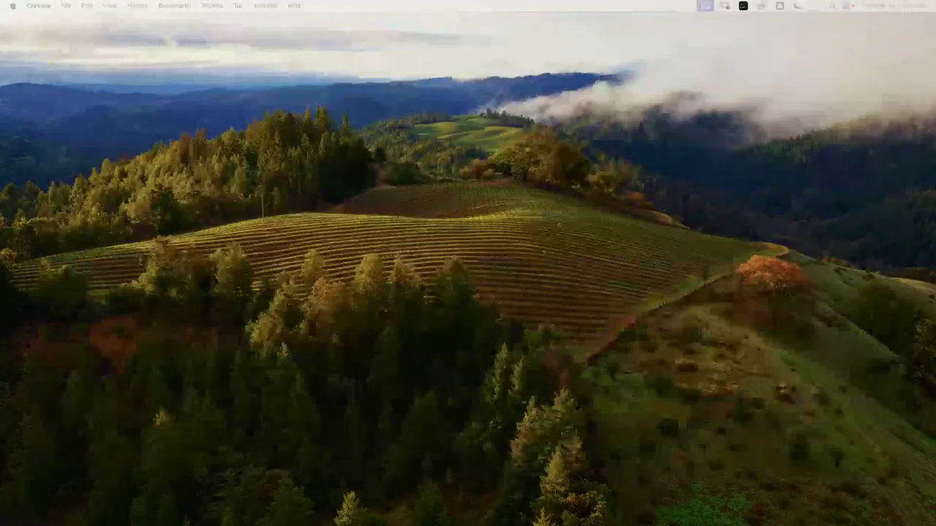
key("super+Tab")
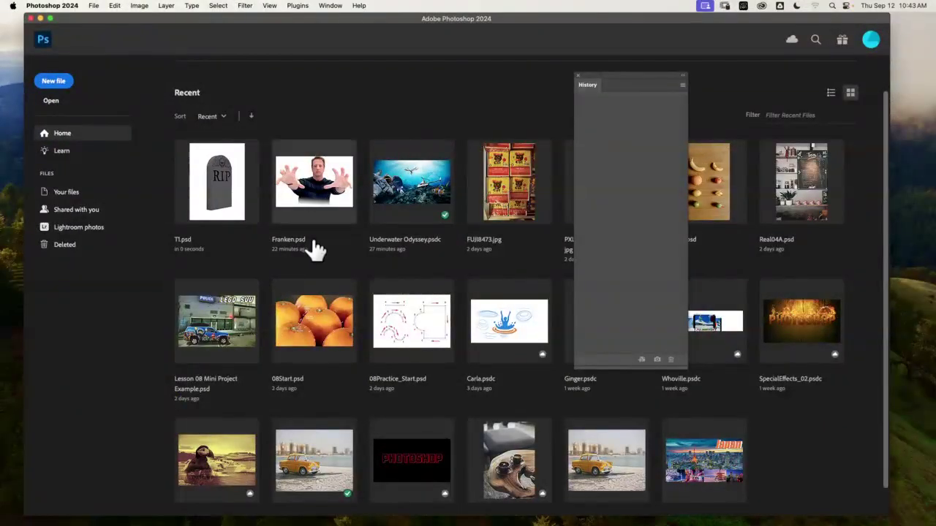
left_click(435, 196)
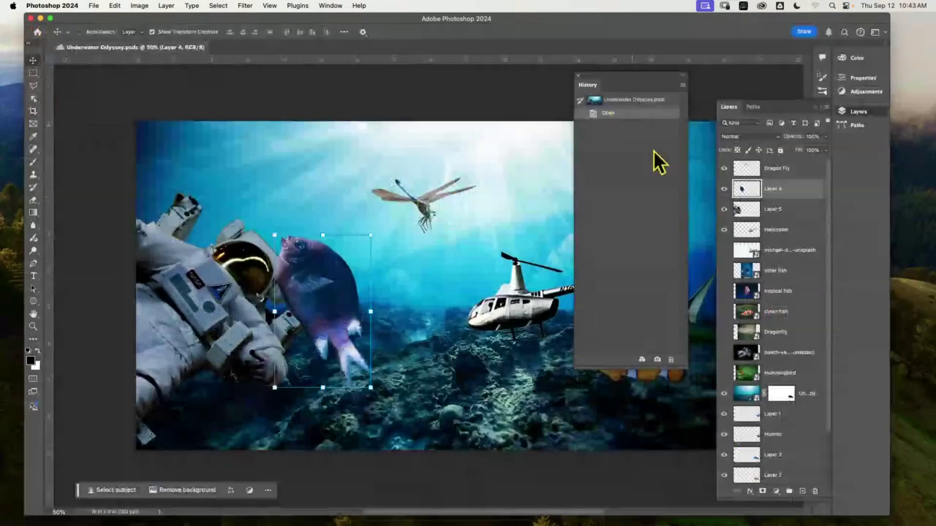
Hide the Dragon Fly, Layer 4, Layer 5 and Helicopter layers, and move the History panel off the artwork
left_click(724, 209)
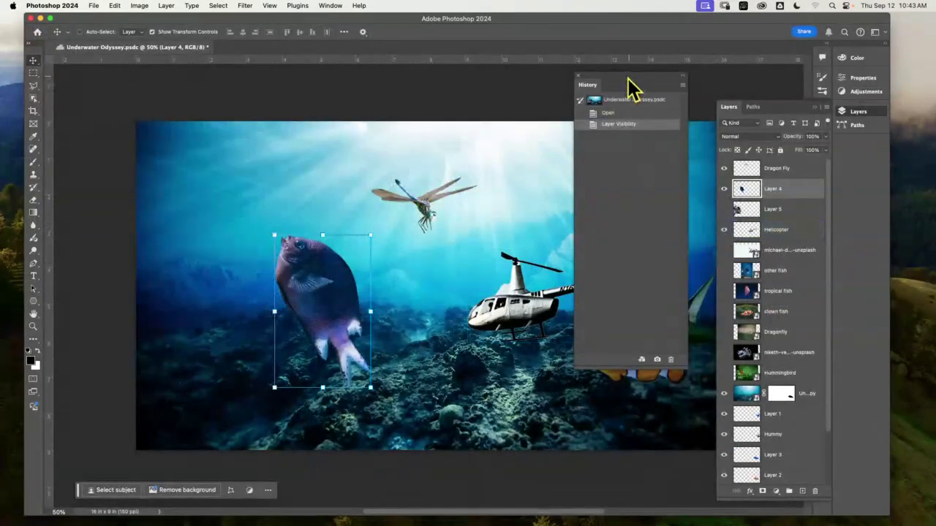
left_click_drag(627, 88, 32, 124)
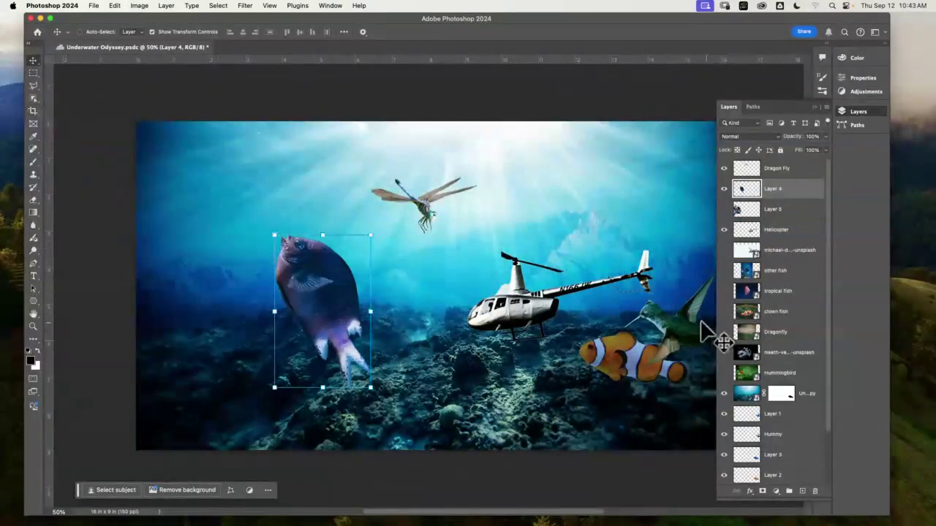
left_click_drag(724, 229, 723, 168)
Examine the lower layers of the underwater composition, toggling the masked Mountain layer off and on to compare its effect
left_click(746, 455)
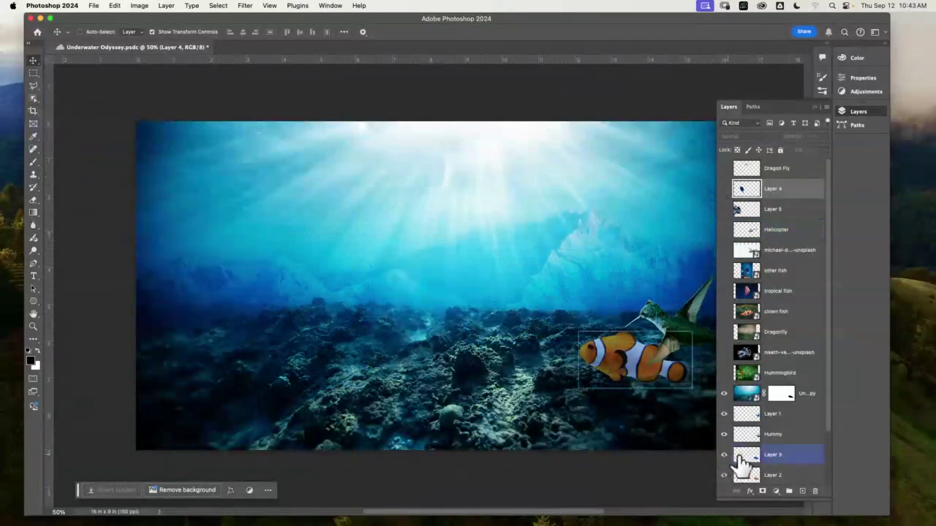
left_click(742, 413)
left_click(740, 394)
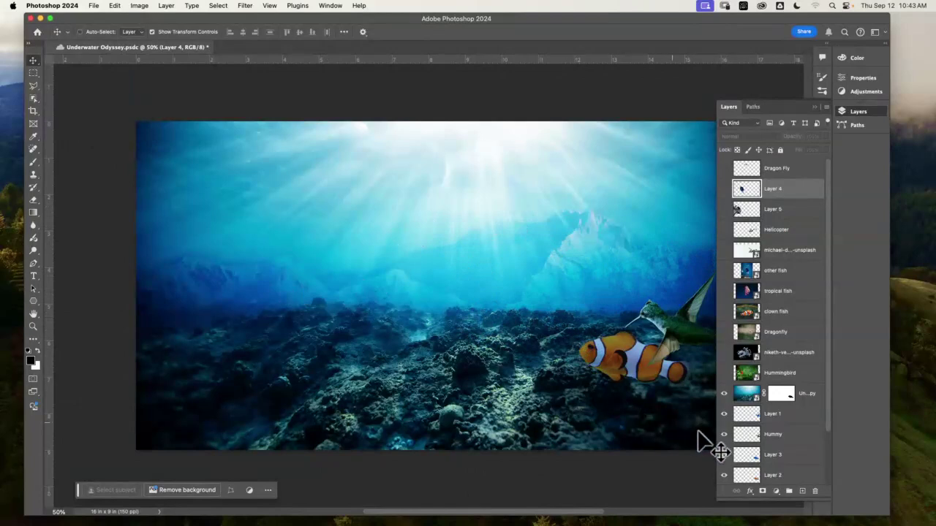
left_click_drag(828, 402, 829, 443)
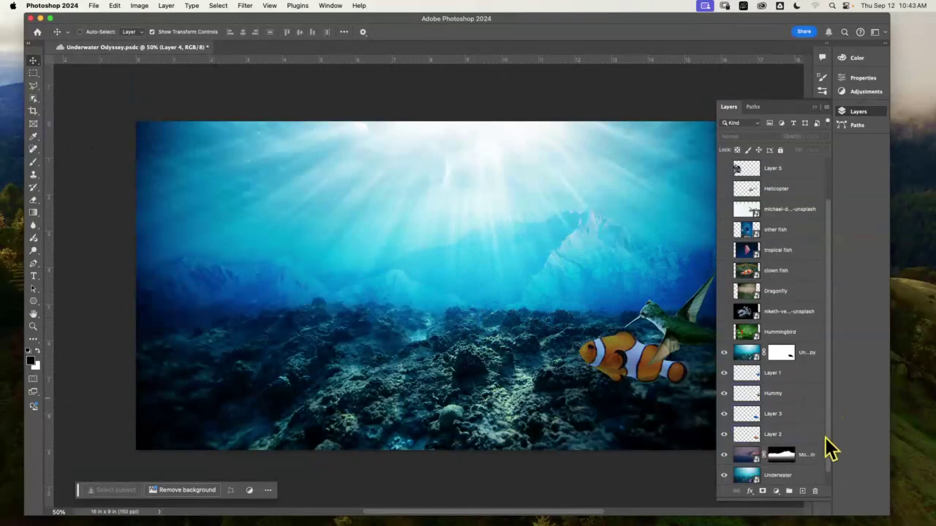
left_click(773, 457)
scroll(753, 453, "down", 1)
left_click(724, 434)
left_click(724, 435)
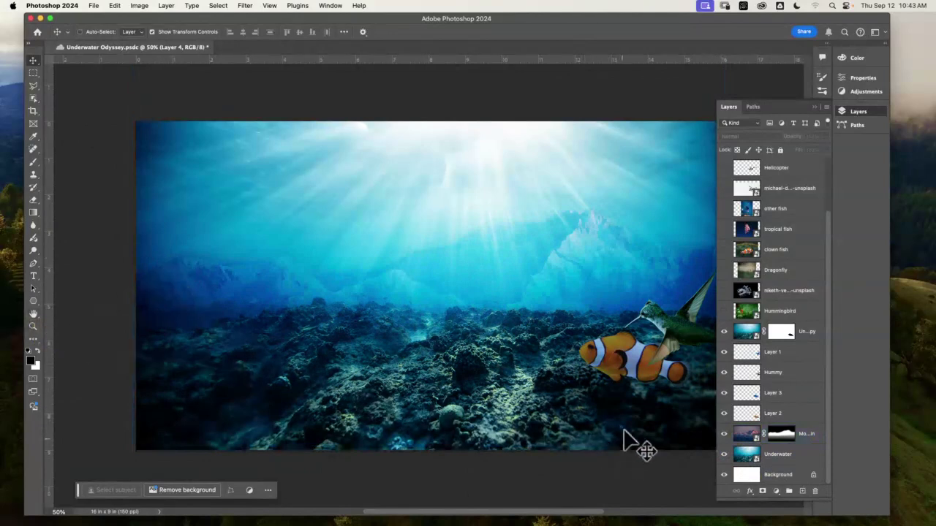
left_click(772, 454)
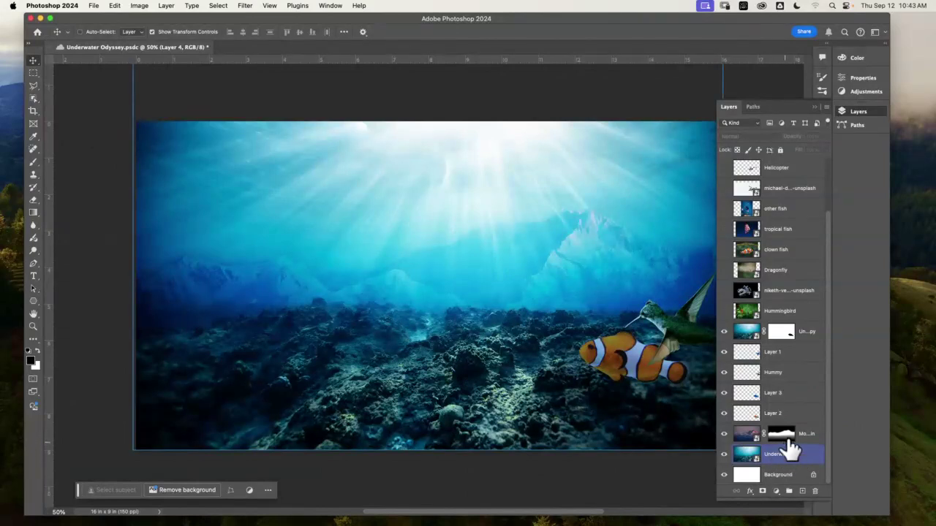
Duplicate the masked Mountain layer and hide the original beneath the copy
left_click(789, 438)
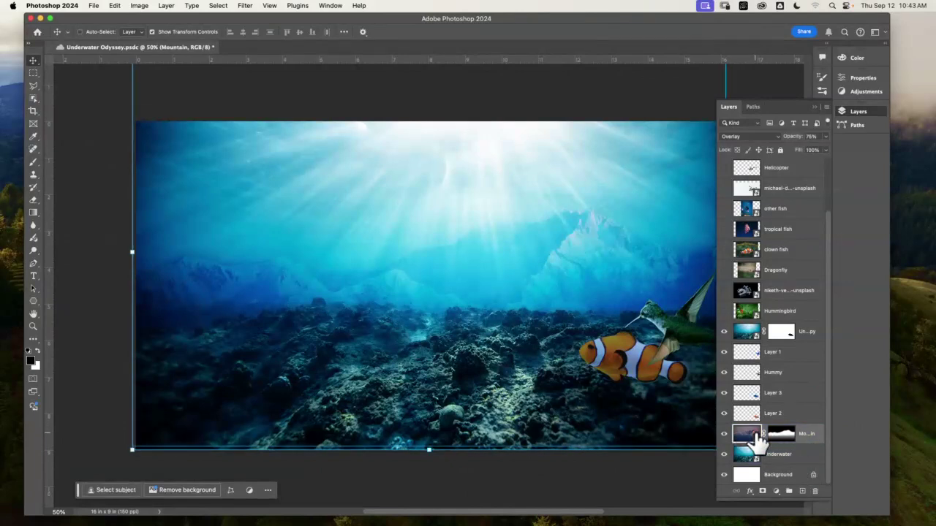
left_click_drag(746, 436, 803, 497)
left_click(724, 454)
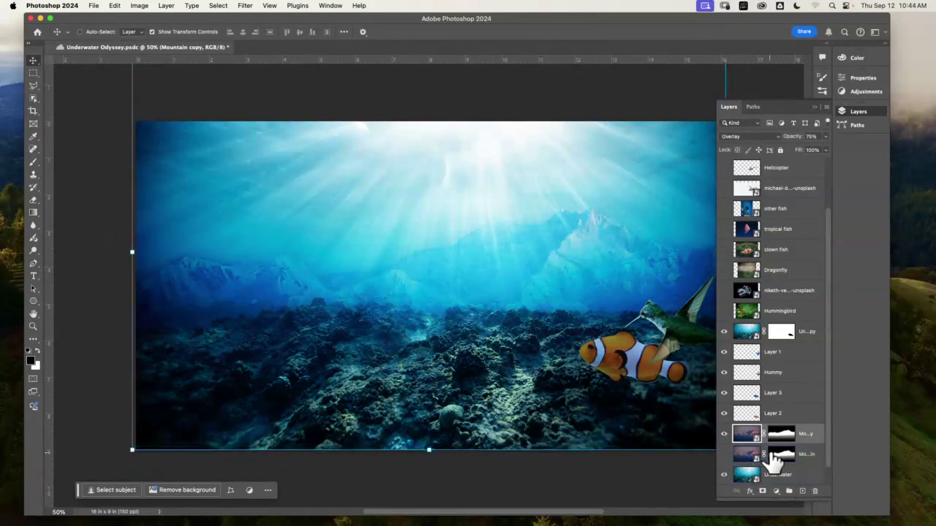
left_click(724, 455)
left_click(724, 454)
Apply a Gaussian Blur with a 3.2-pixel radius to the Mountain copy layer
left_click(244, 5)
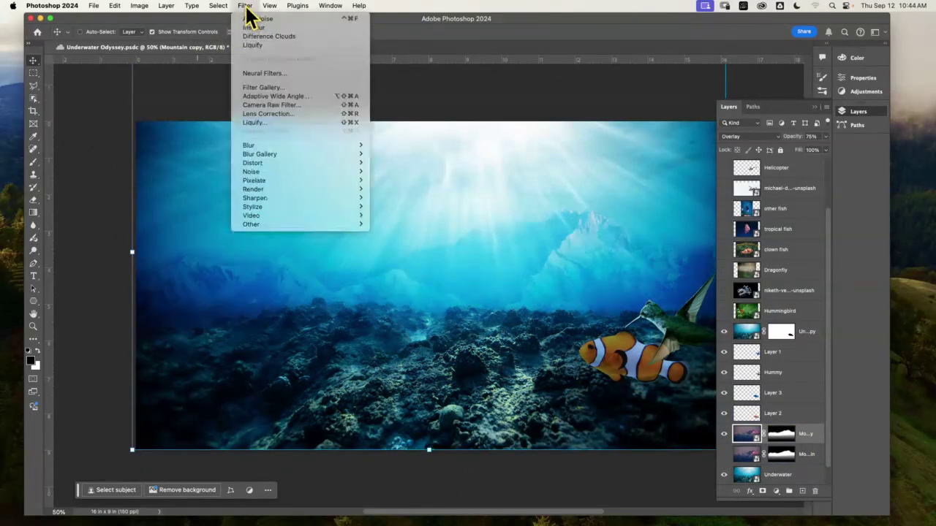
mouse_move(281, 145)
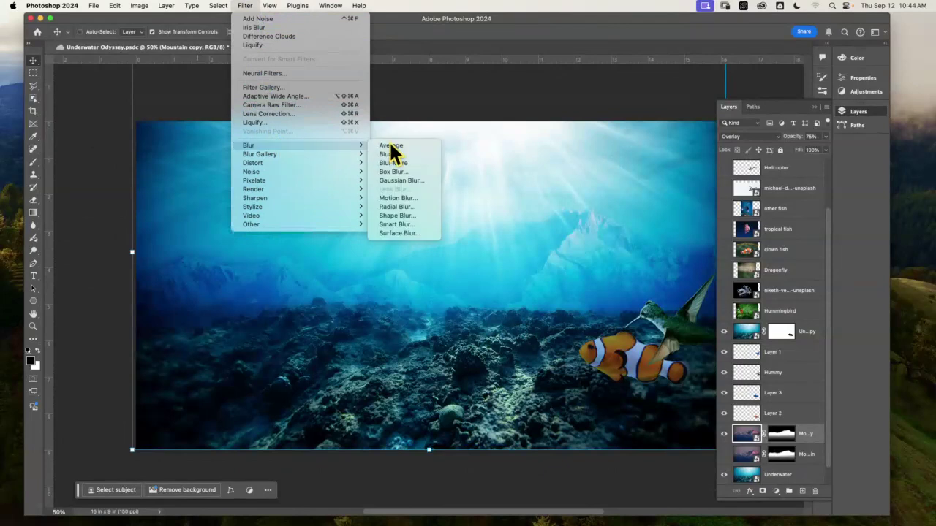
left_click(402, 180)
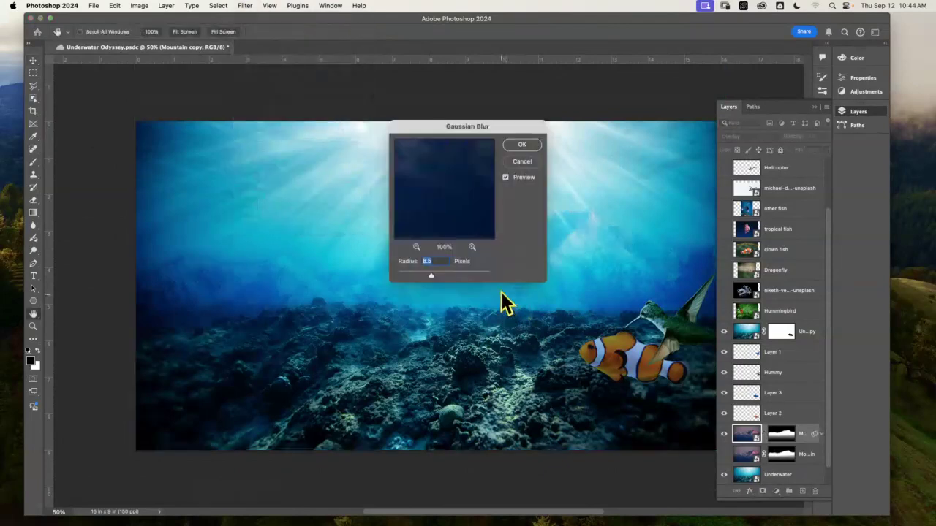
left_click_drag(547, 137, 677, 111)
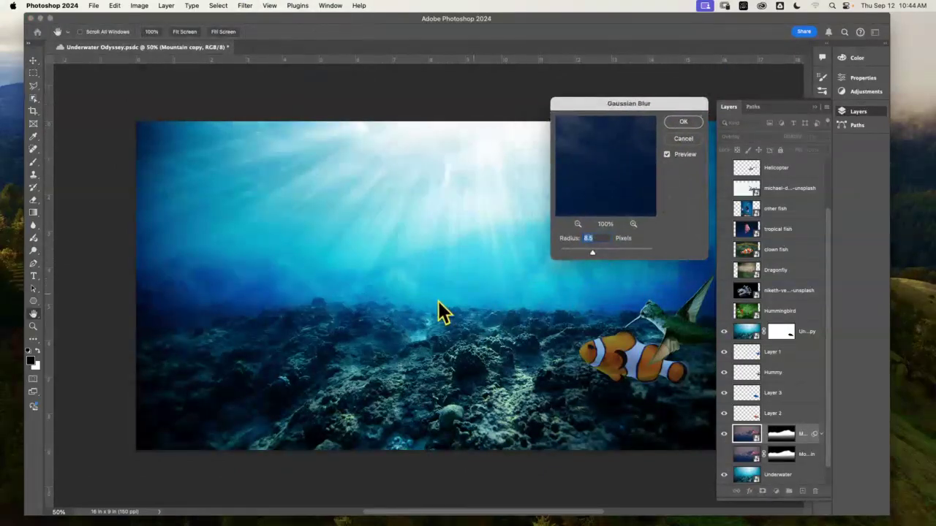
left_click(364, 282)
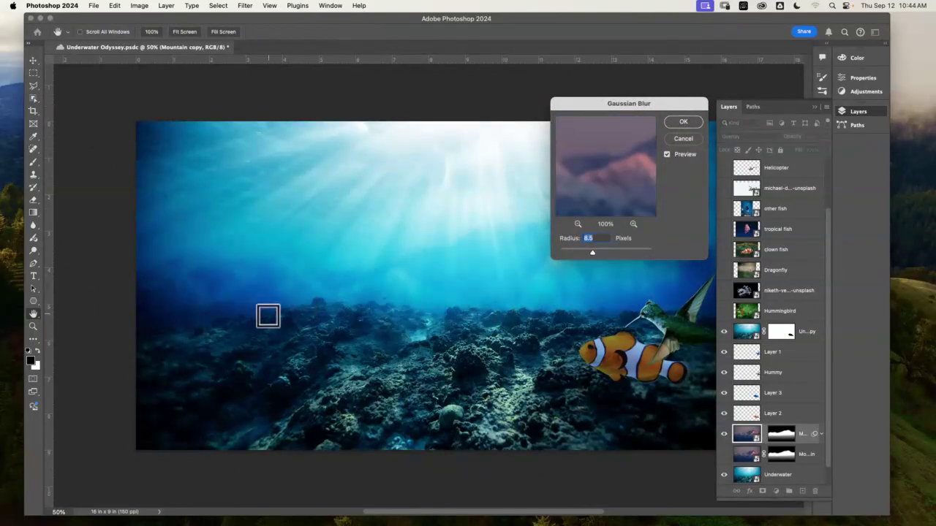
key("super")
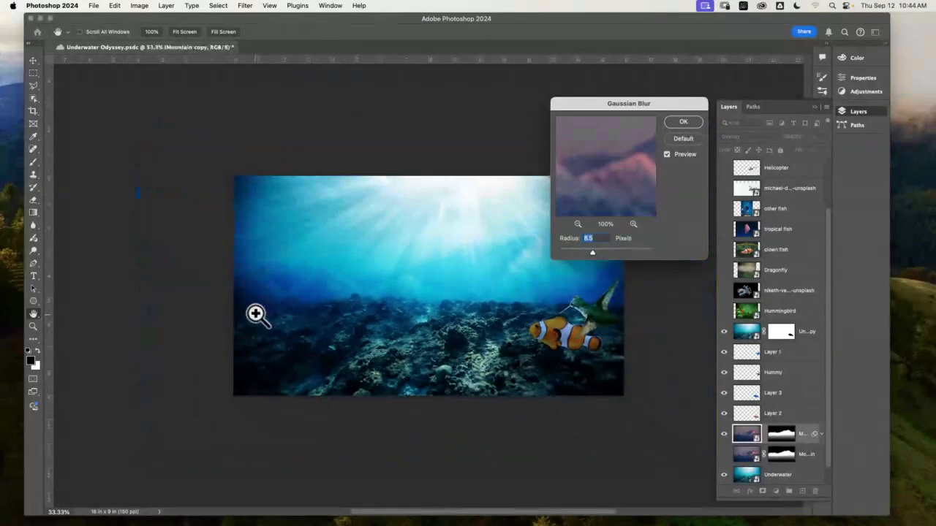
left_click(255, 314, "super")
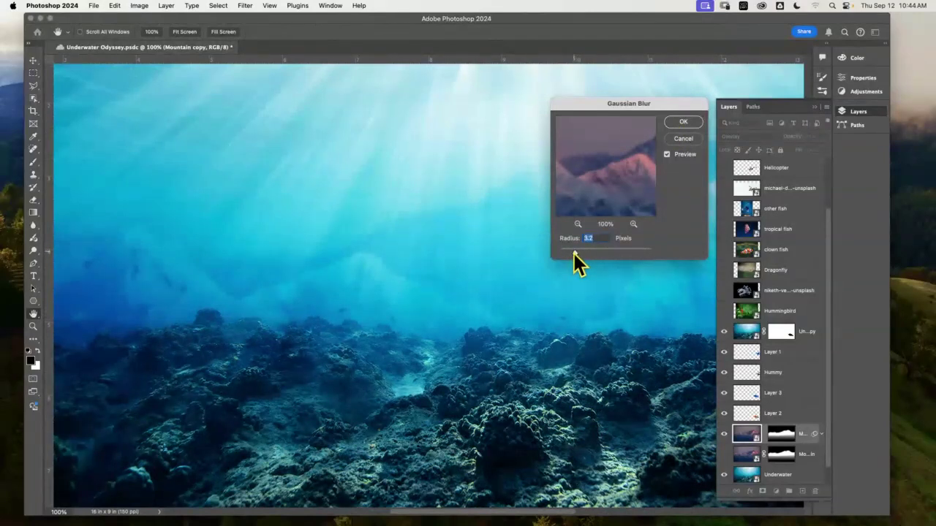
left_click(687, 122)
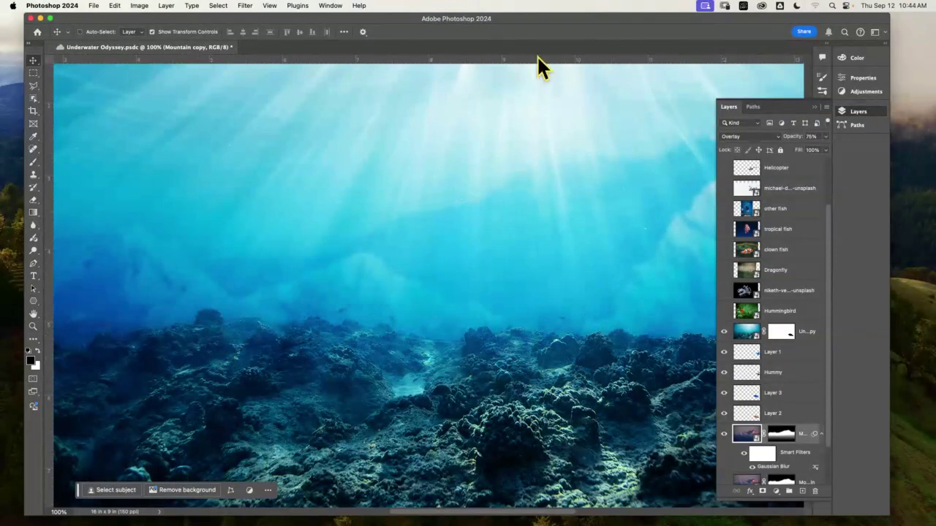
key("super+0")
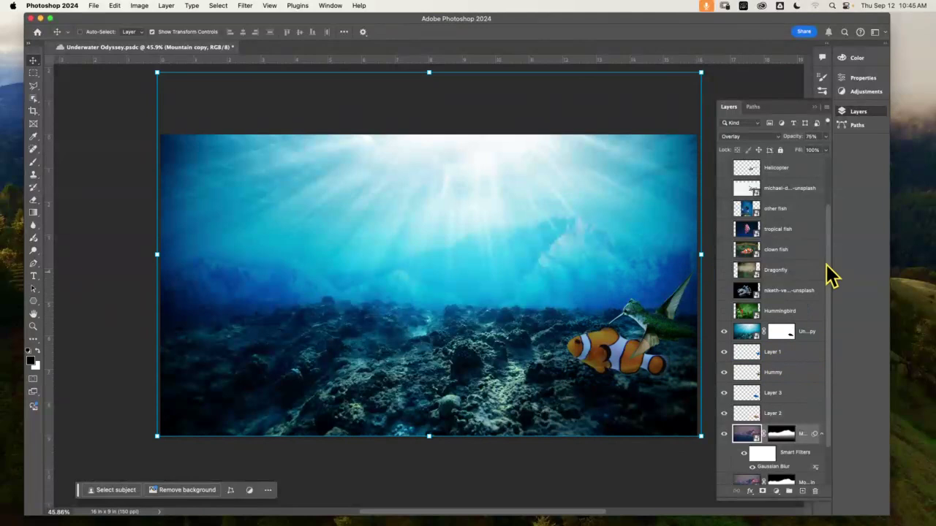
Duplicate the masked Underwater copy layer above the blurred mountains and hide the original copy
scroll(831, 267, "up", 1)
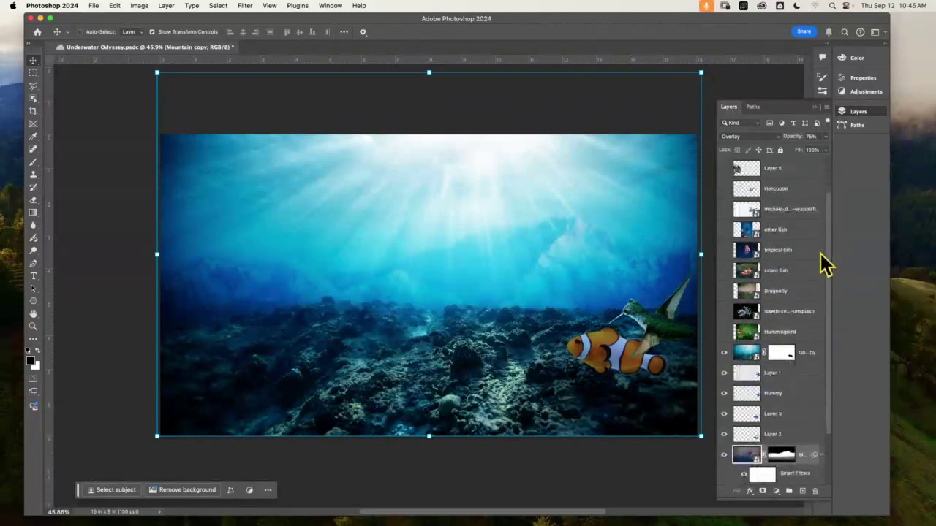
scroll(824, 267, "down", 3)
left_click_drag(743, 303, 801, 490)
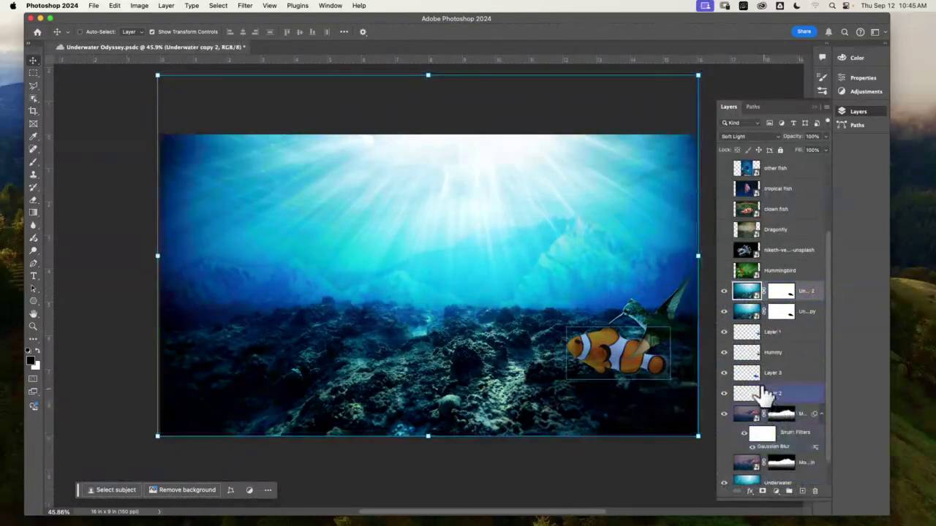
left_click(724, 312)
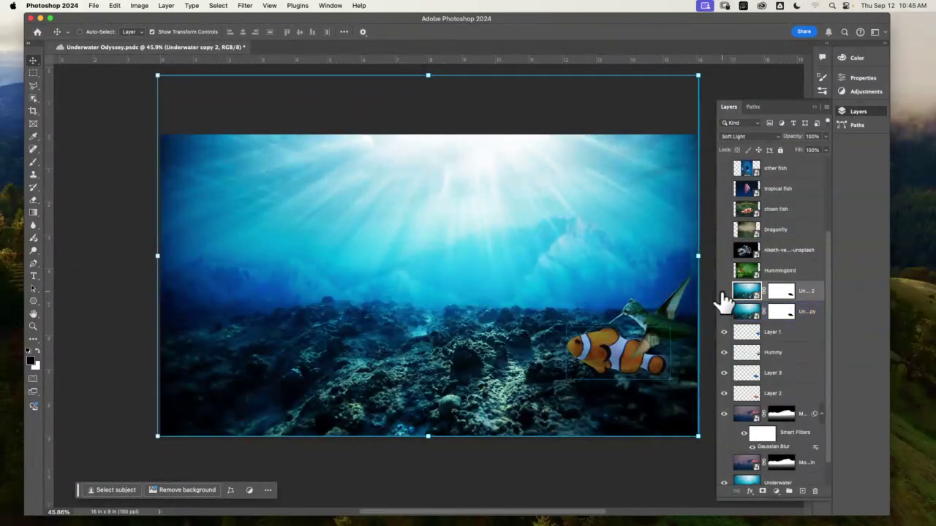
Compare the artwork with and without the duplicated Underwater layer, shift that layer slightly up and left, and hide it
left_click(723, 291)
left_click(724, 291)
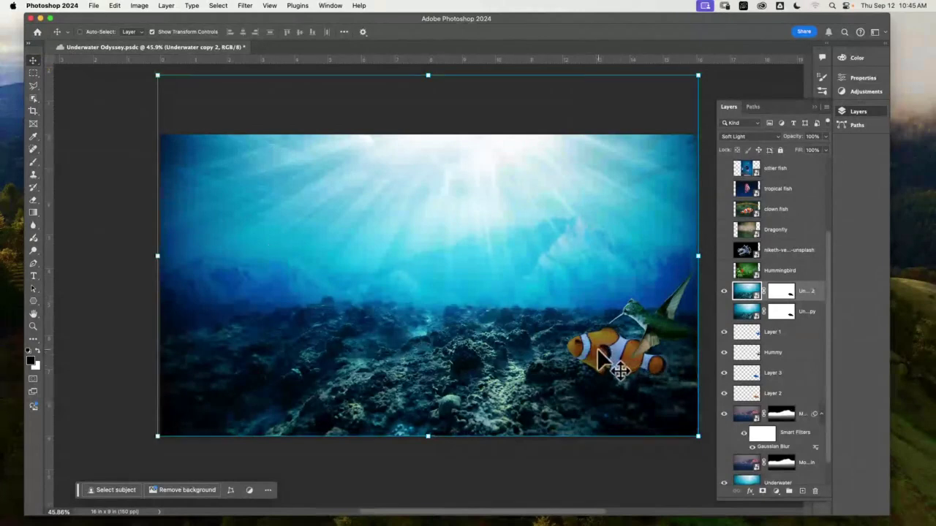
left_click_drag(598, 351, 556, 336)
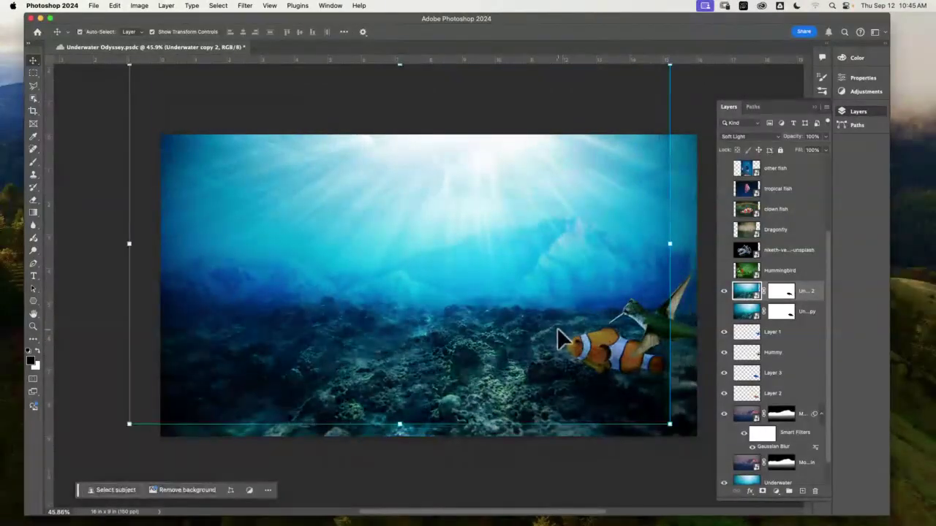
left_click(724, 292)
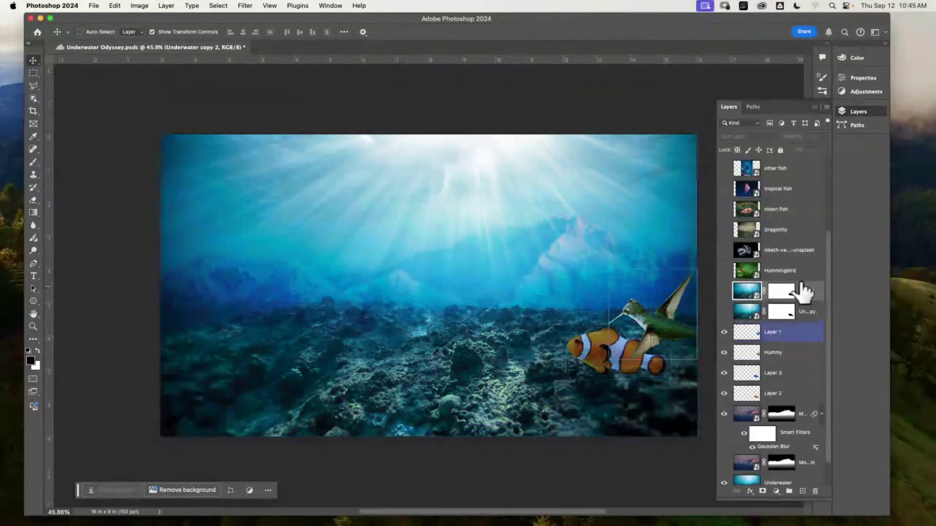
Show the clown fish layer, select the fish with Object Selection, copy it to a new layer and hide the source photo
scroll(812, 241, "up", 2)
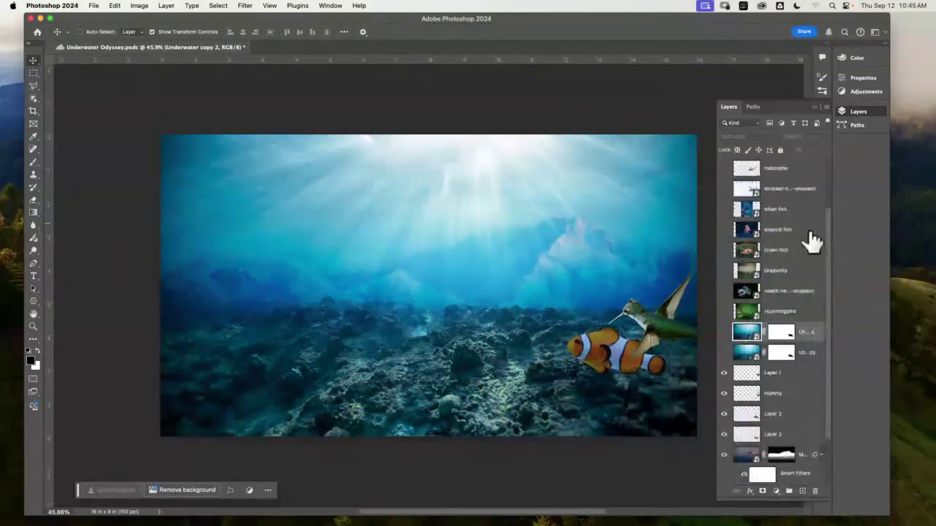
left_click(753, 250)
left_click(724, 251)
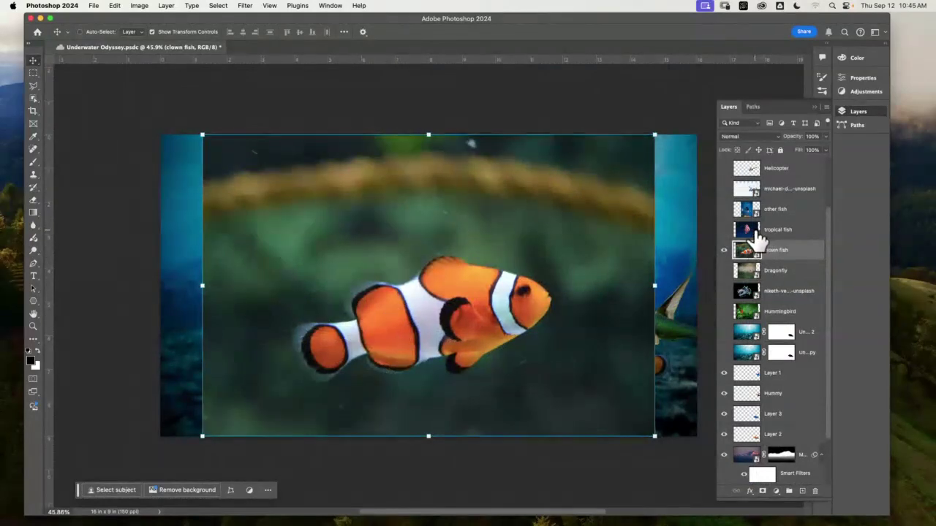
left_click(33, 99)
left_click_drag(271, 231, 543, 401)
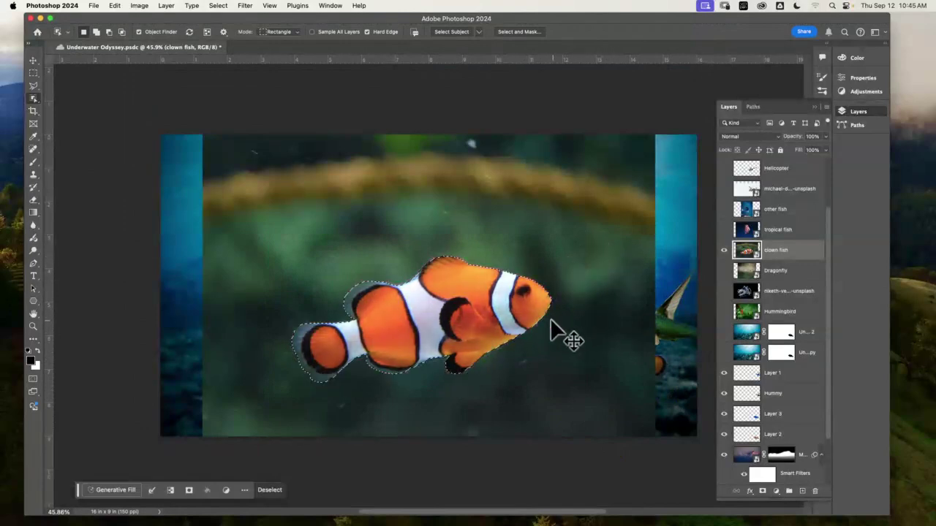
key("super+j")
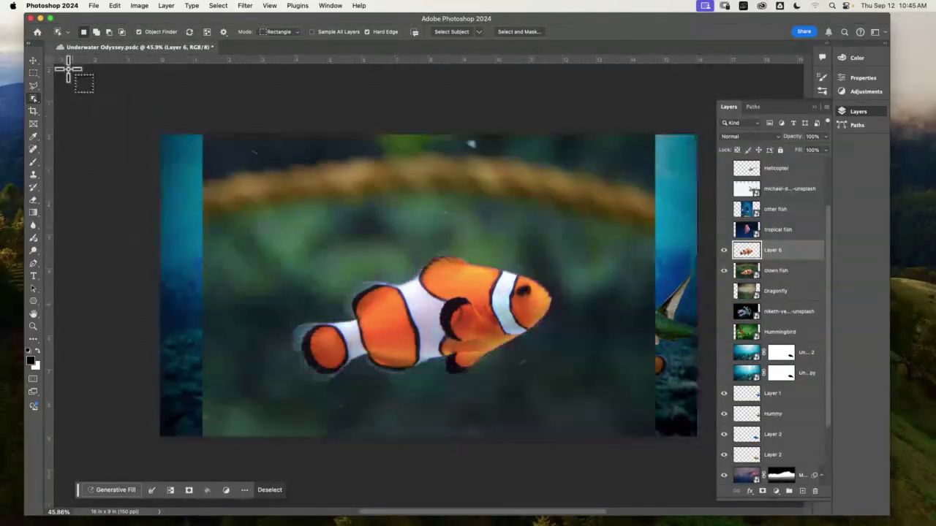
key("v")
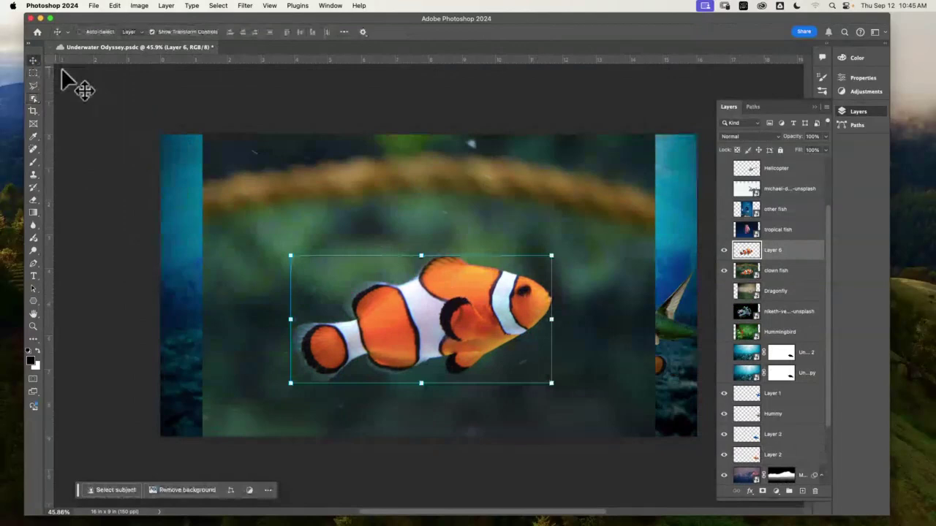
left_click(724, 271)
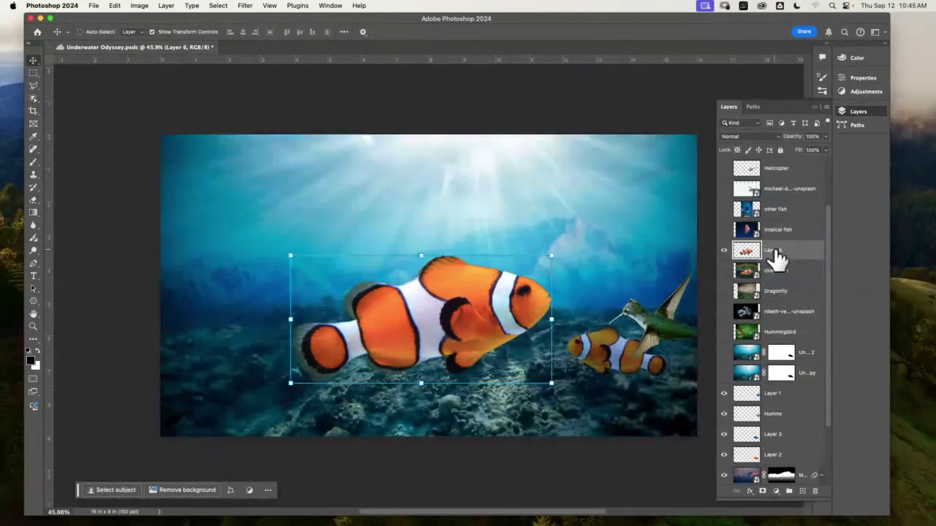
Shift the cut-out clownfish up and left, and place its layer directly beneath Layer 2, above the blurred mountains
left_click_drag(501, 314, 474, 279)
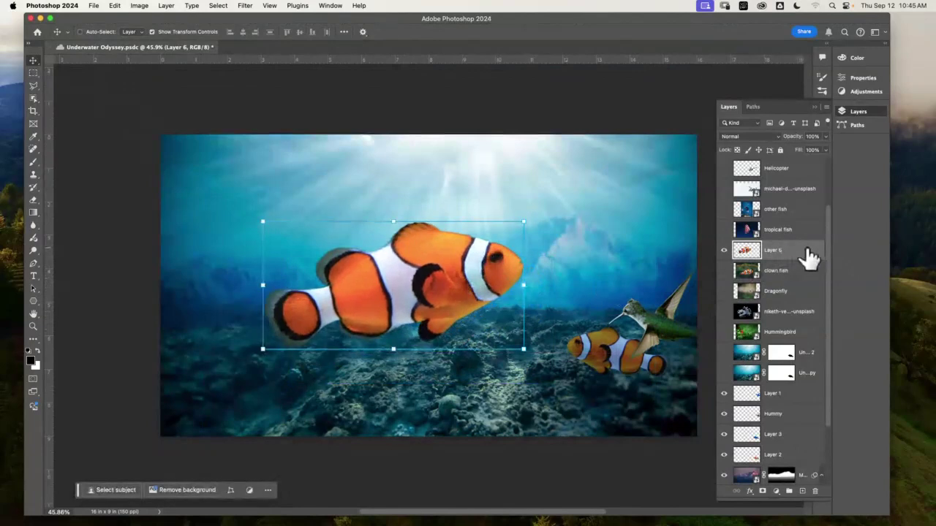
left_click_drag(809, 255, 809, 459)
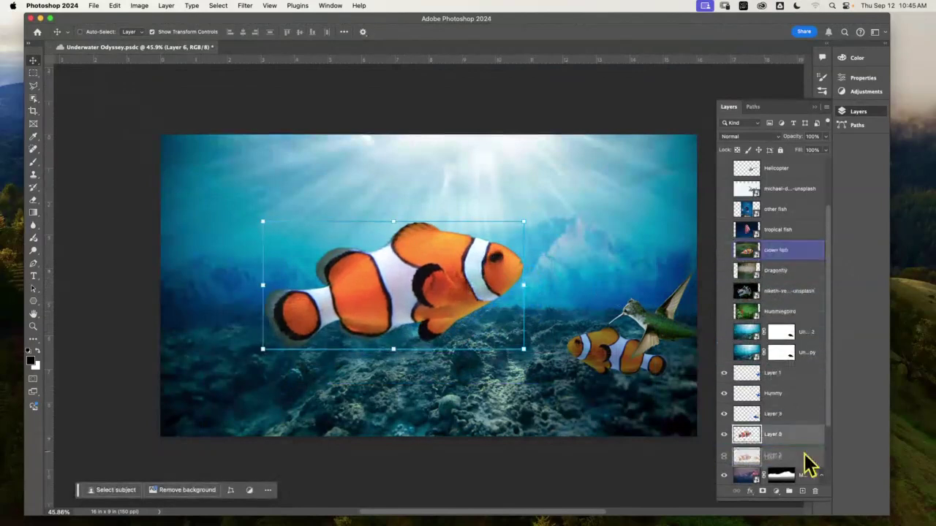
scroll(824, 426, "down", 2)
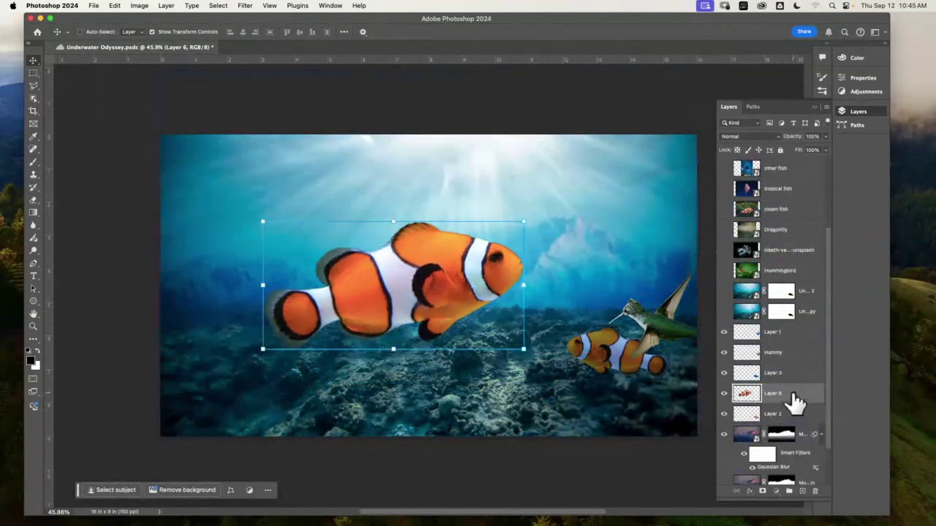
left_click_drag(794, 402, 801, 423)
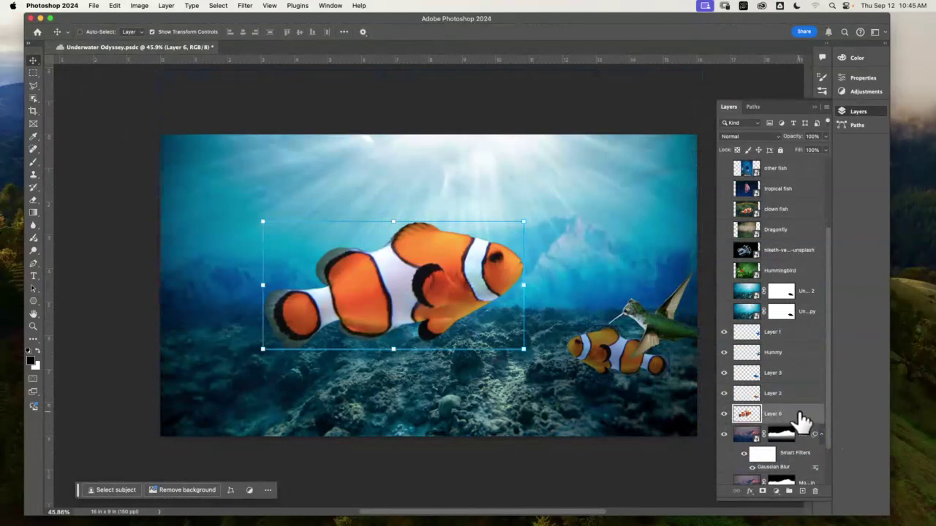
Shrink the cut-out clownfish to a tiny distant fish near the seabed horizon on the left side of the artwork
left_click_drag(448, 281, 410, 228)
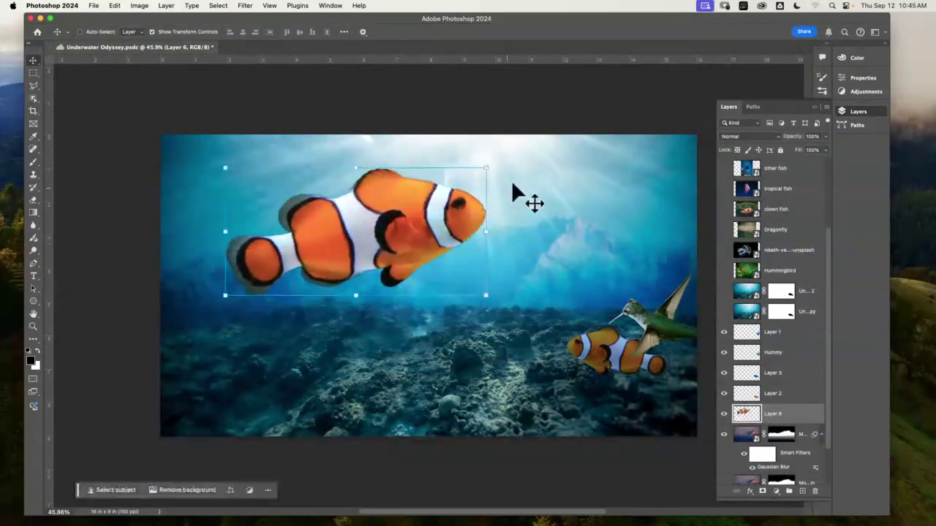
left_click_drag(487, 168, 249, 302)
key("Return")
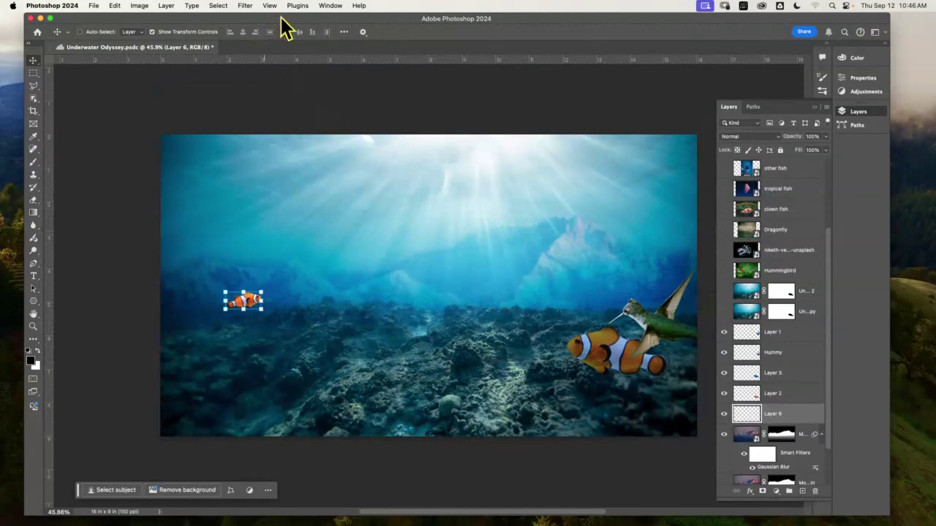
Apply a Gaussian Blur with a 3.2-pixel radius to the small clownfish on Layer 6
left_click(244, 6)
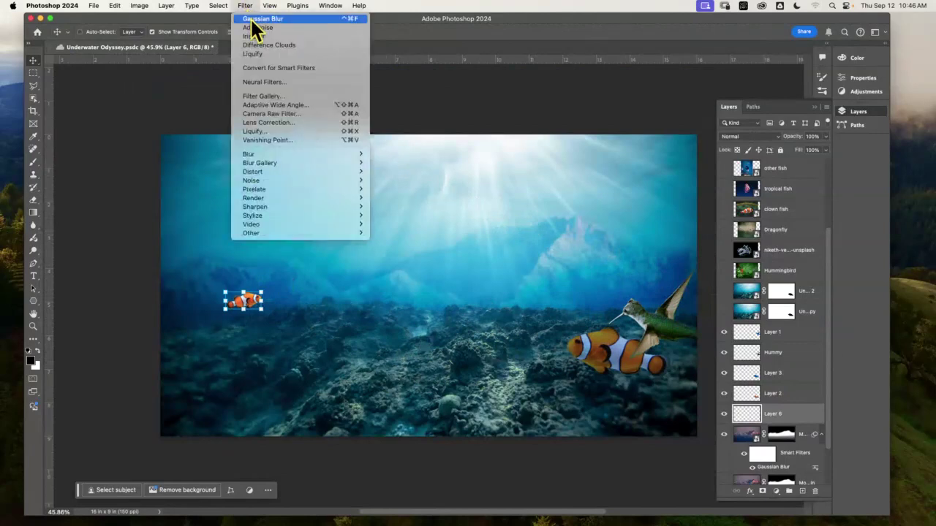
mouse_move(328, 152)
left_click(415, 189)
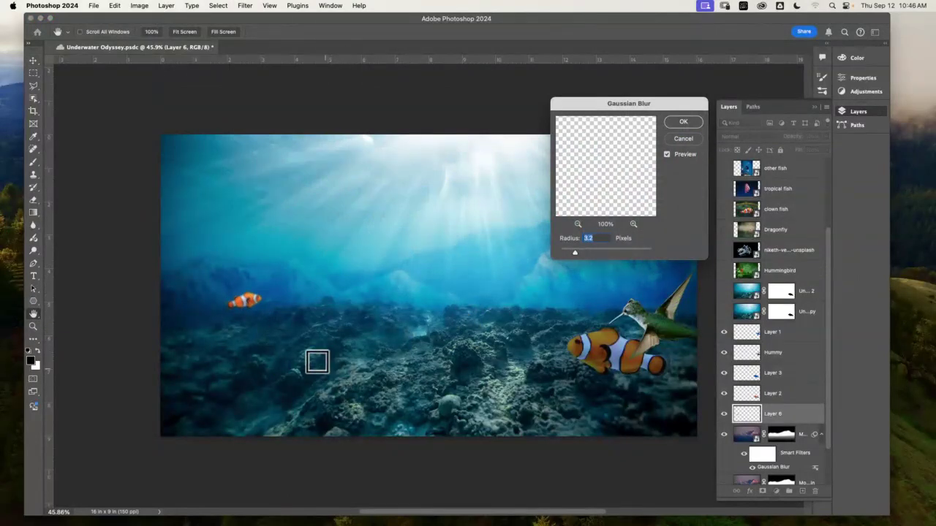
left_click(267, 320)
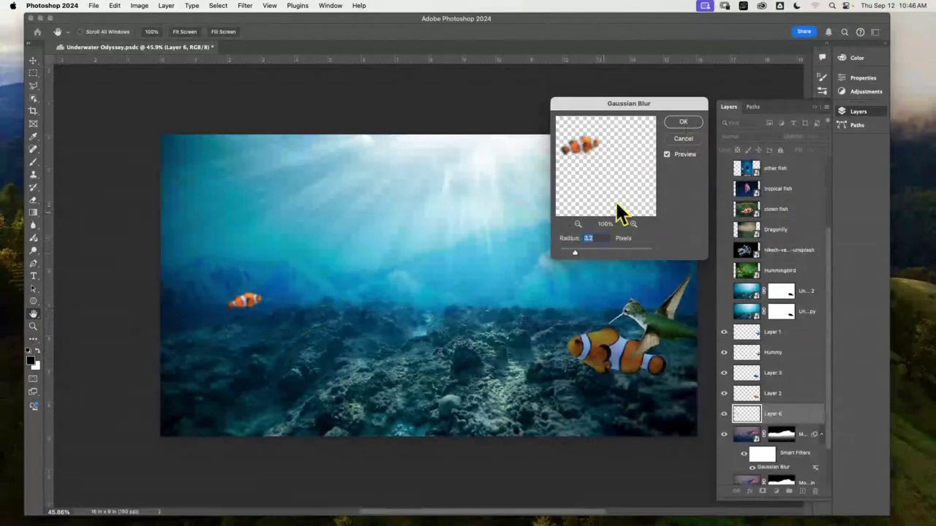
left_click(682, 122)
Reduce the blurred clownfish layer's opacity to 49% and check how it blends into the background
left_click(33, 326)
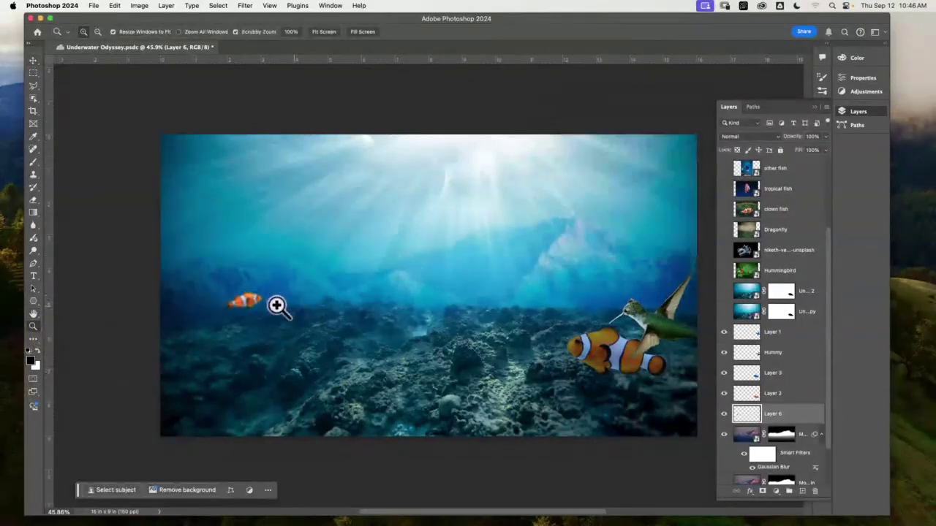
left_click_drag(275, 305, 322, 290)
key("v")
left_click_drag(464, 272, 579, 262)
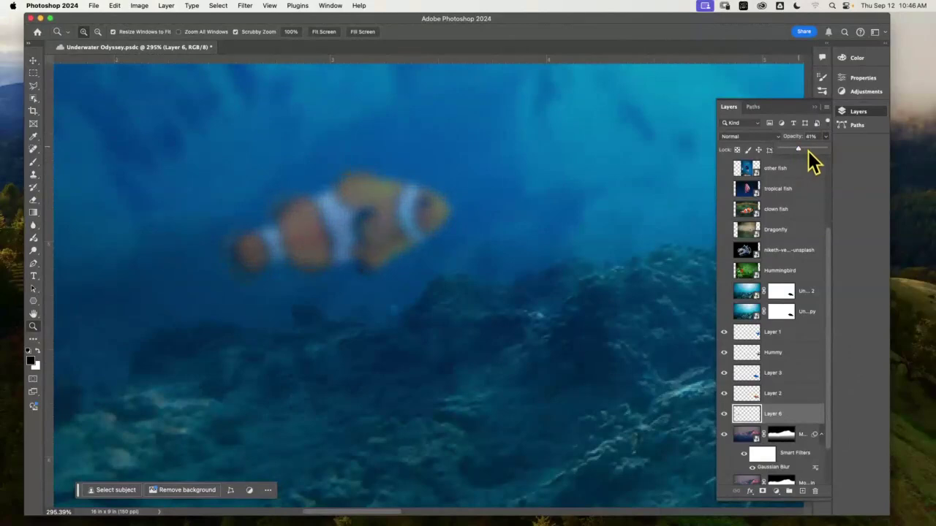
left_click_drag(800, 149, 802, 149)
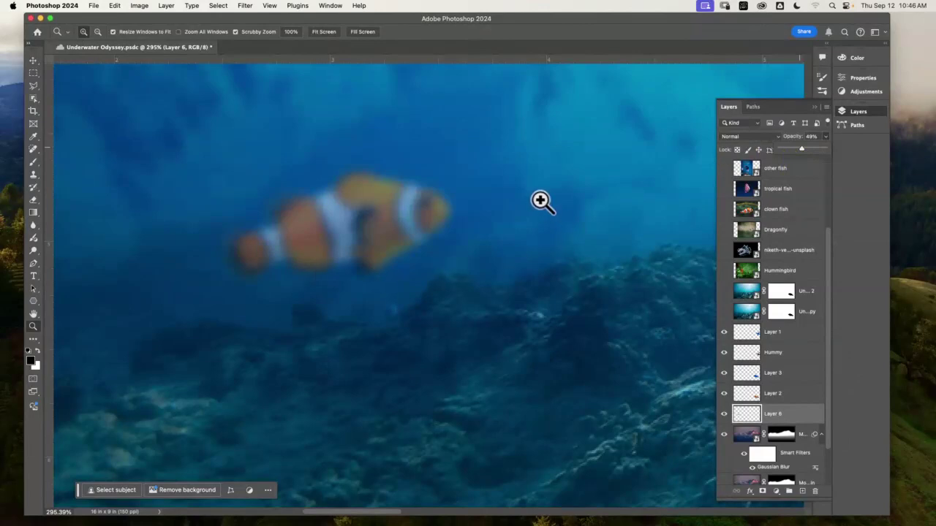
key("super+0")
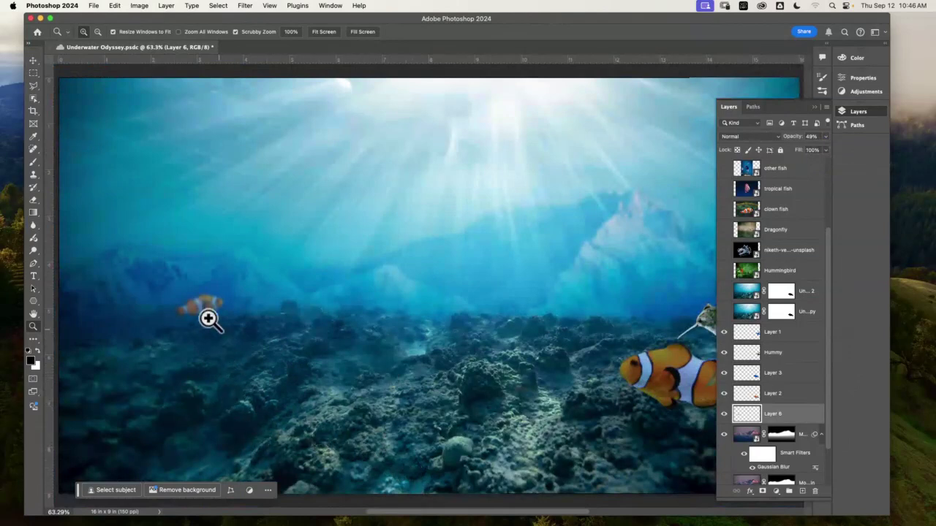
left_click_drag(85, 153, 138, 183)
left_click_drag(532, 205, 507, 271)
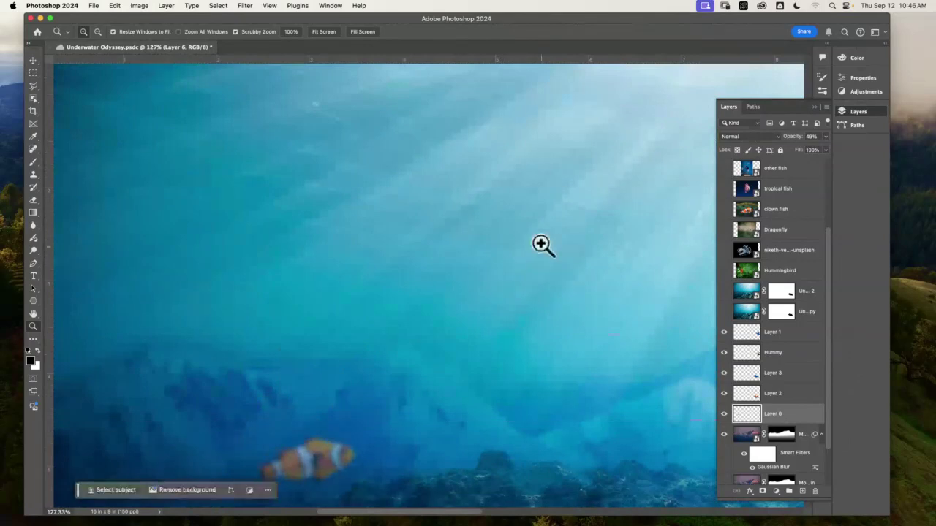
Check the distant clownfish, fit the whole artwork in view, and show and select the astronaut layer, Layer 5
key("space")
left_click_drag(501, 202, 512, 136)
left_click_drag(552, 236, 543, 207)
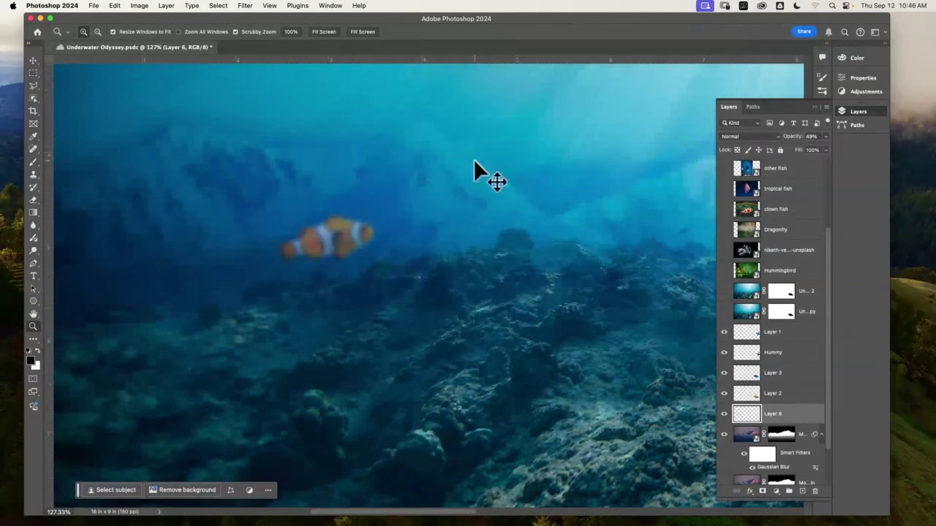
key("super+0")
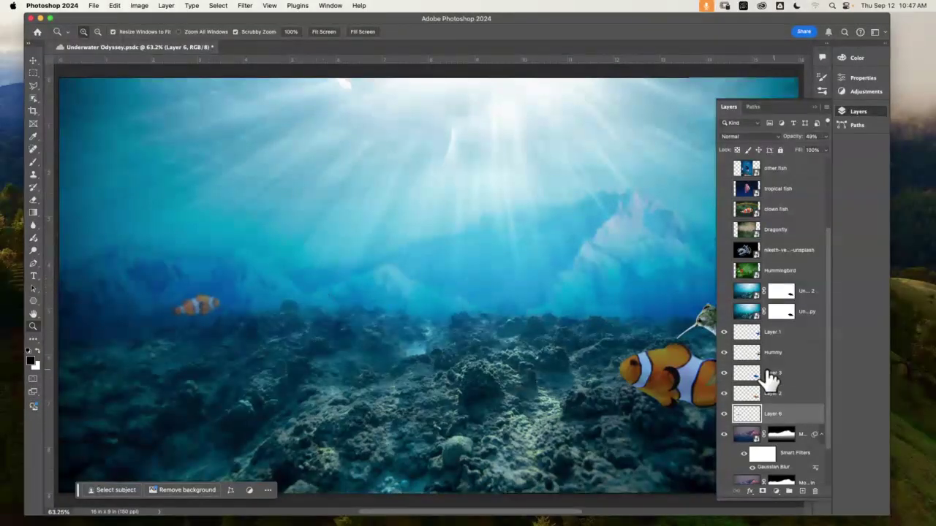
scroll(833, 272, "up", 5)
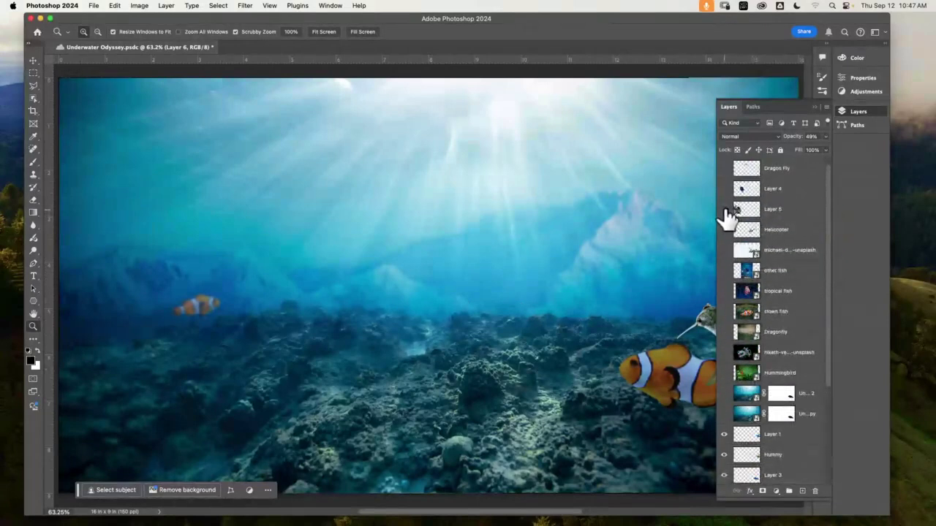
left_click(725, 210)
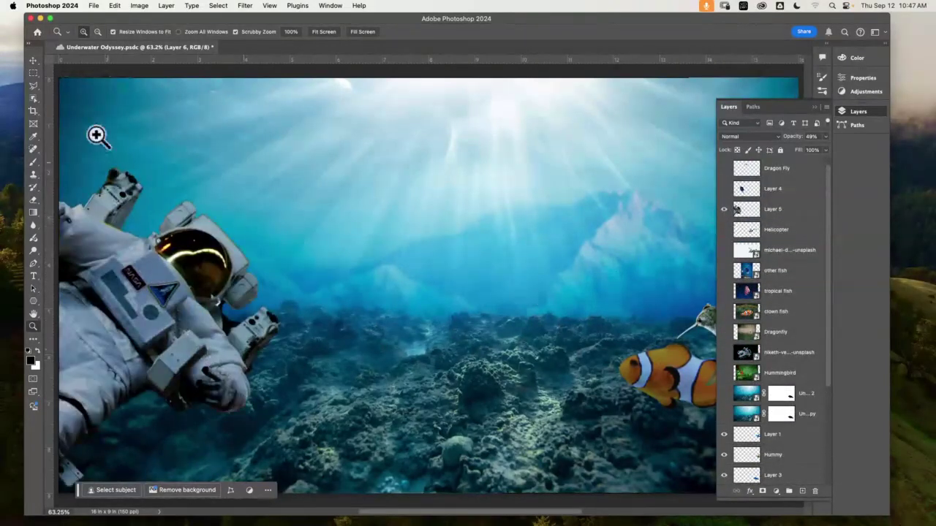
left_click(33, 60)
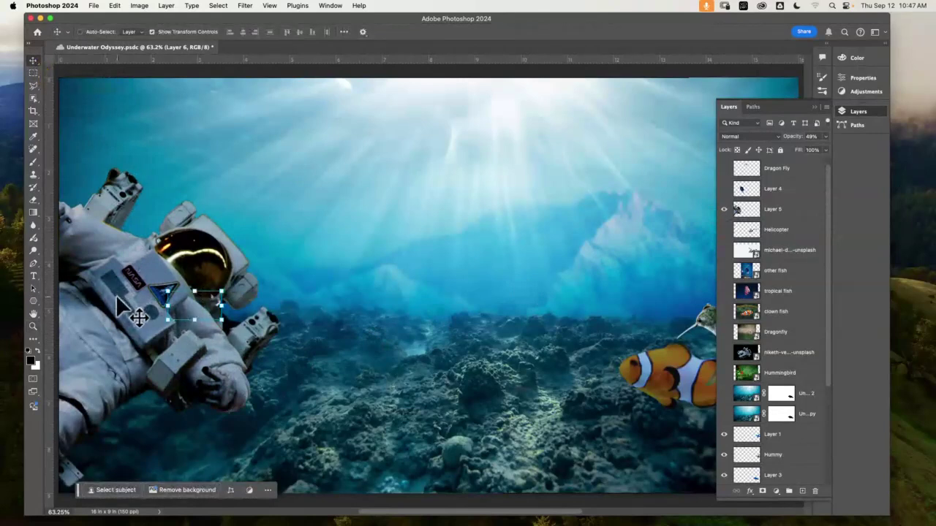
left_click(803, 209)
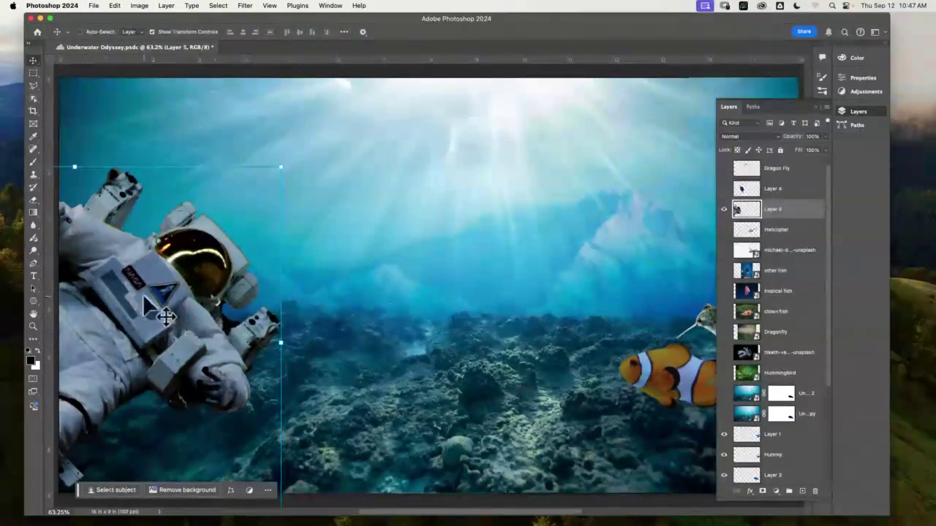
Enlarge the astronaut on Layer 5 and reposition it toward the upper left of the artwork
left_click_drag(143, 293, 140, 305)
left_click_drag(282, 181, 329, 144)
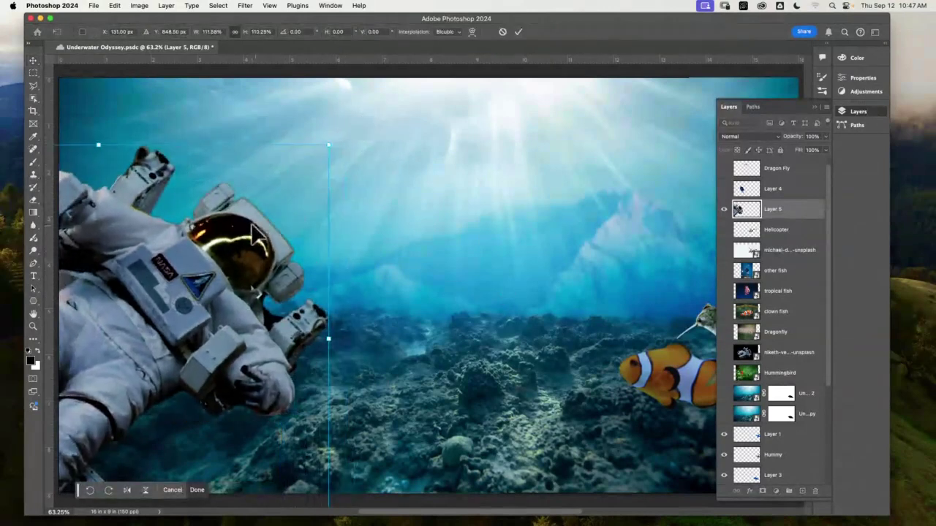
left_click_drag(253, 234, 214, 204)
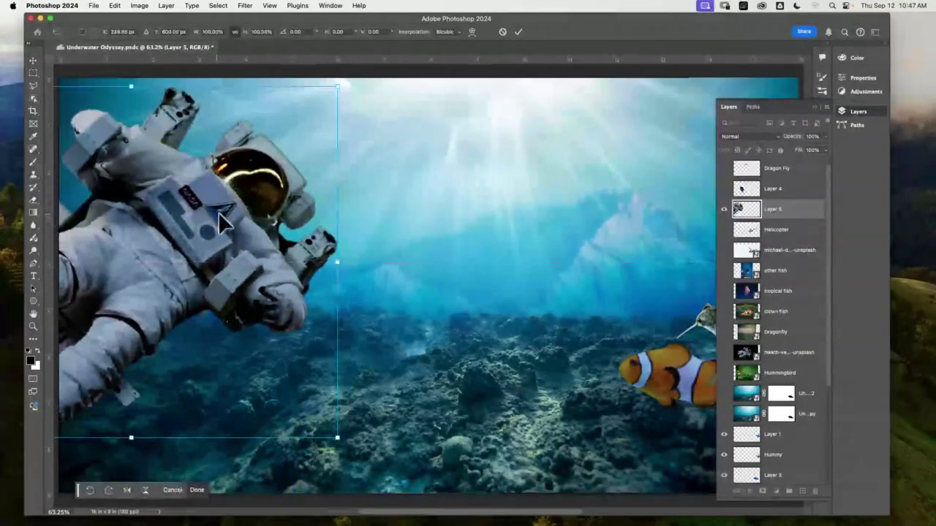
key("Return")
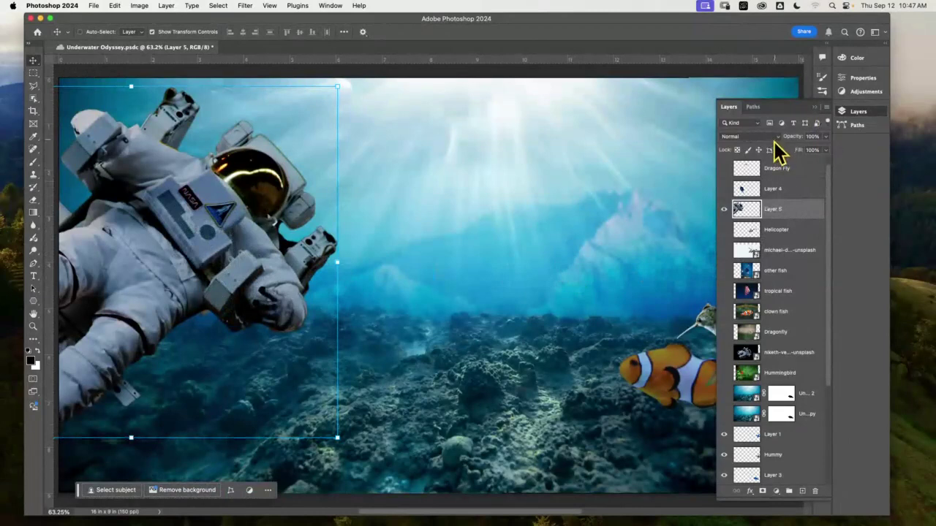
Add a Curves adjustment clipped to the astronaut, raising input 172 to 194 and input 53 to 80, and lifting the black point
left_click(865, 92)
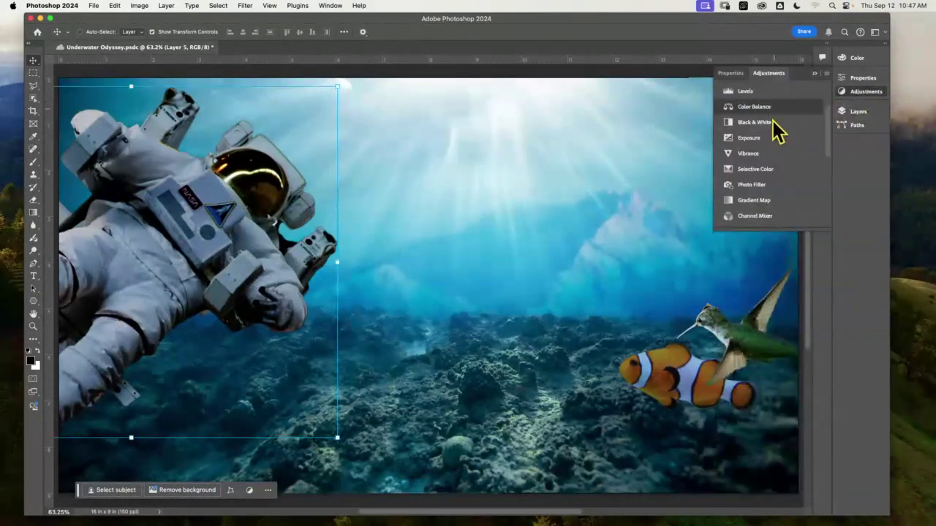
left_click_drag(833, 134, 815, 98)
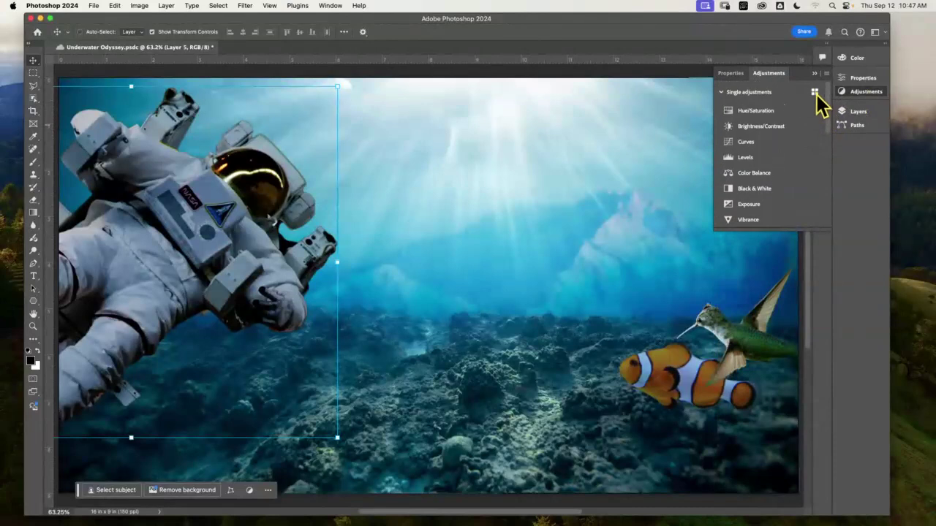
left_click(778, 142)
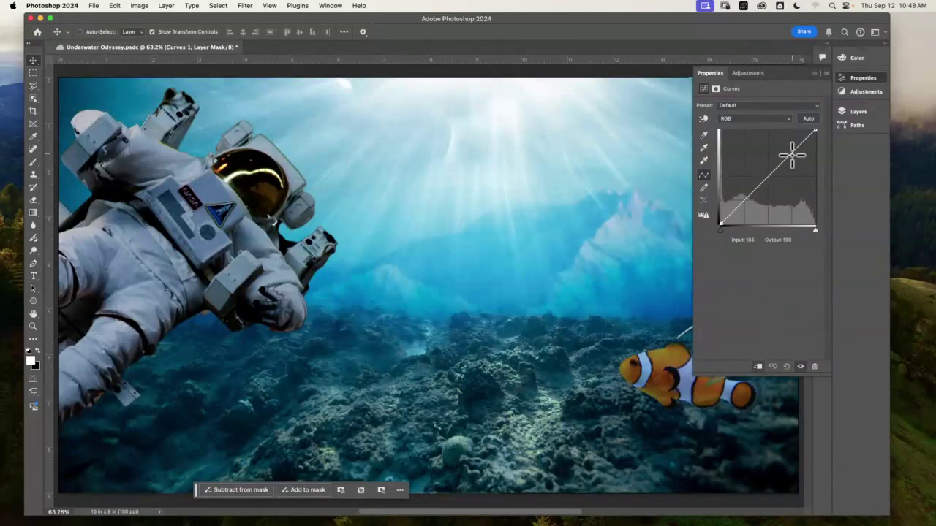
mouse_move(791, 155)
left_mouse_down()
mouse_move(799, 163)
mouse_move(785, 151)
left_mouse_up()
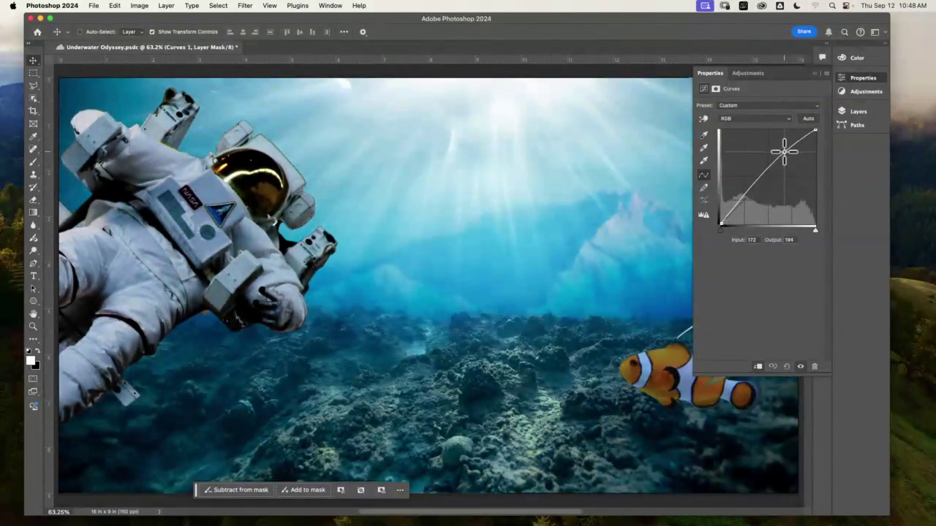
mouse_move(740, 203)
left_mouse_down()
mouse_move(719, 215)
mouse_move(725, 206)
mouse_move(727, 219)
mouse_move(720, 210)
mouse_move(741, 194)
left_mouse_up()
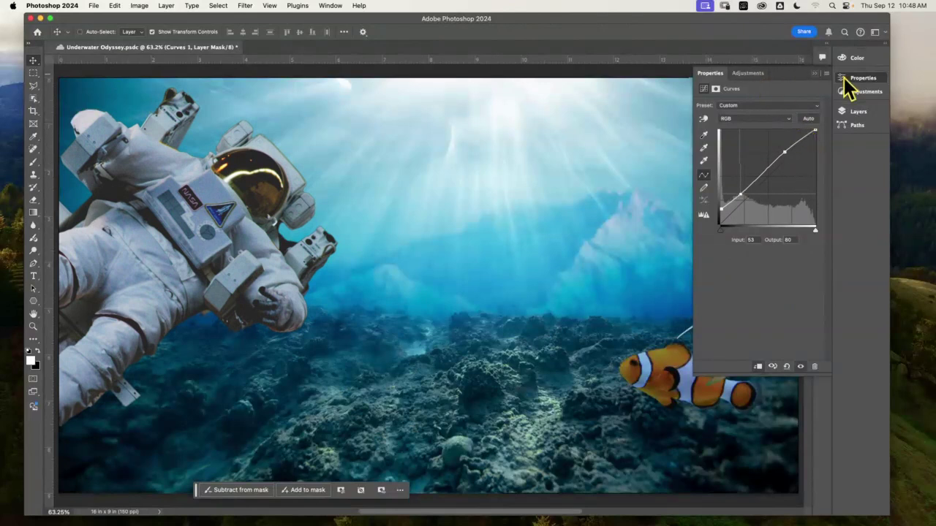
left_click(816, 74)
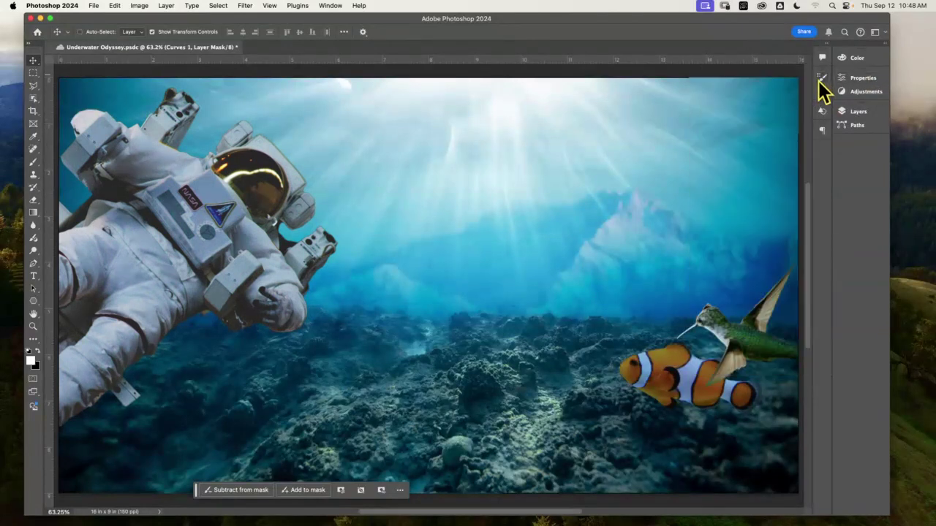
Set the blend mode of the astronaut's Curves adjustment to Darker Color and inspect the suit up close
left_click(870, 115)
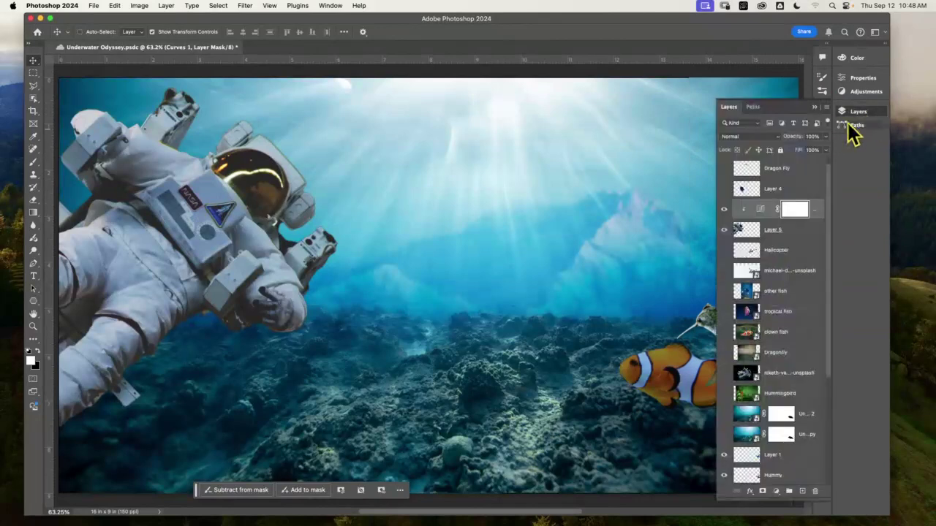
left_click_drag(780, 208, 777, 188)
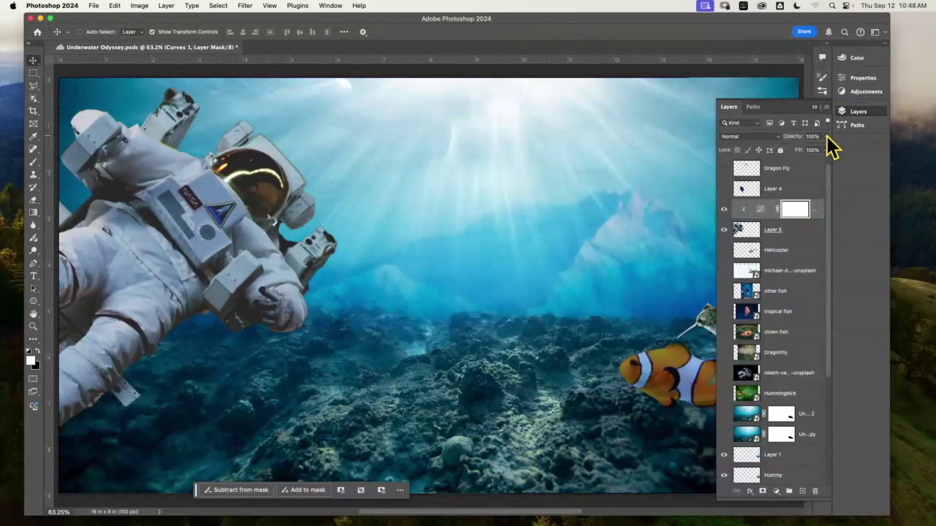
left_click(776, 138)
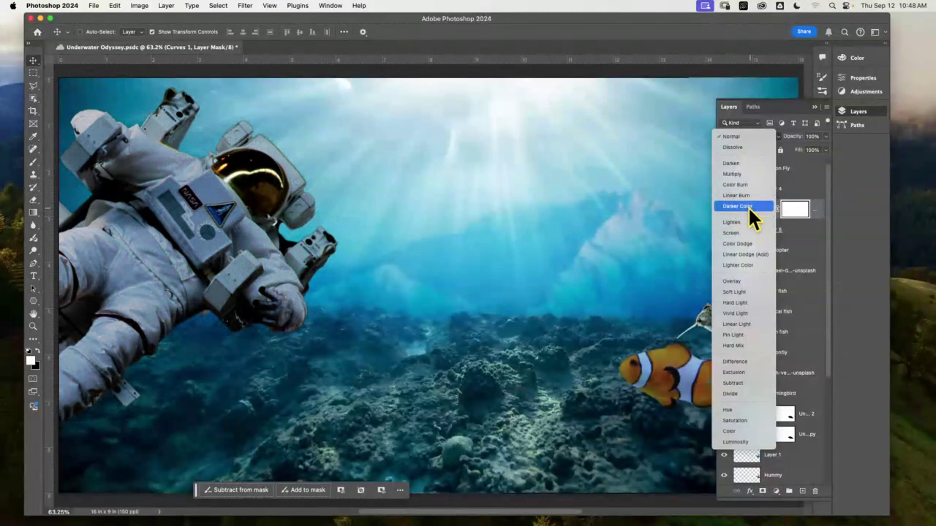
left_click(747, 206)
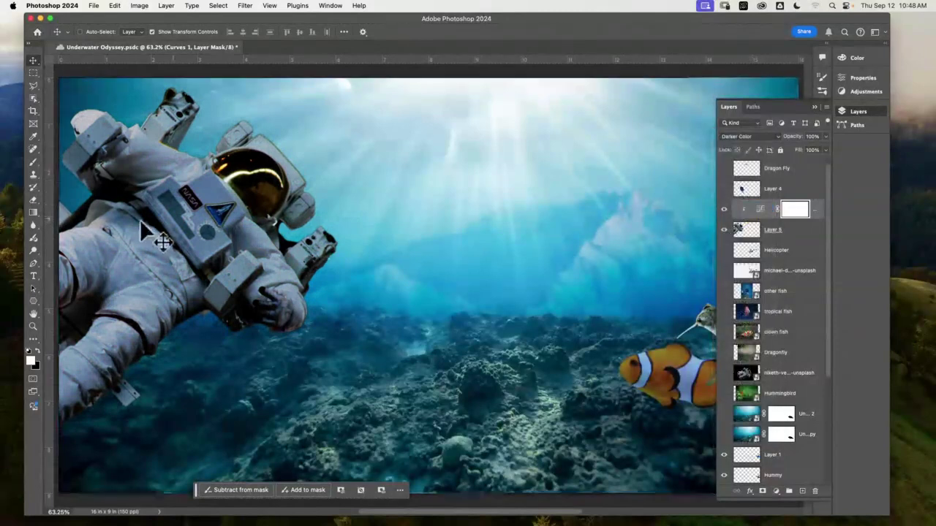
left_click(33, 326)
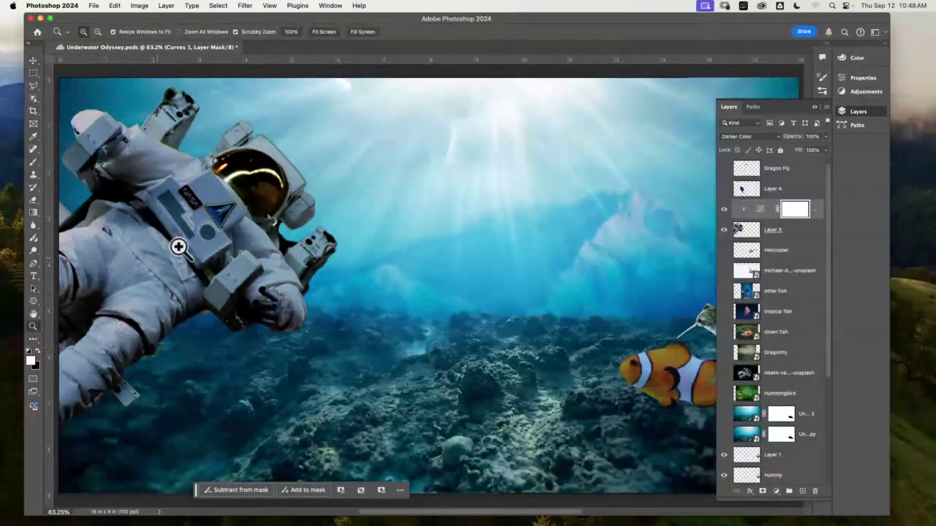
left_click_drag(164, 236, 215, 255)
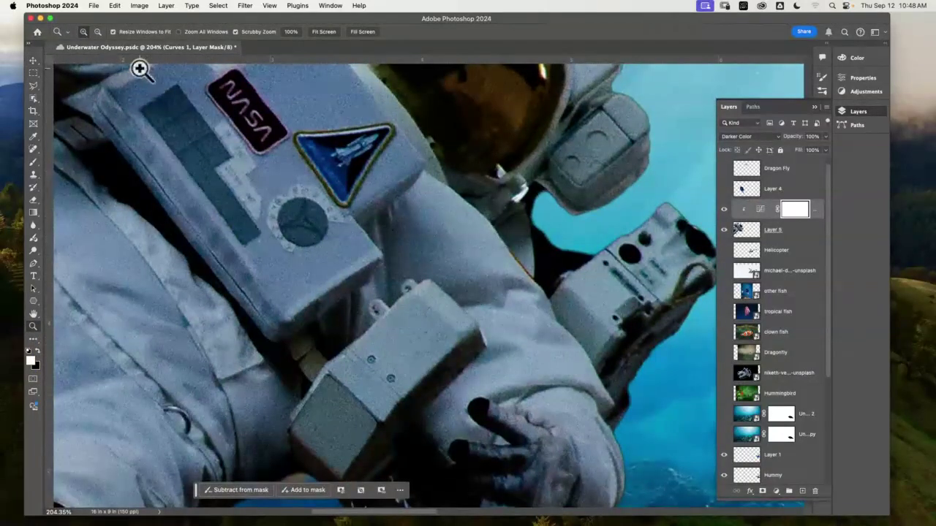
key("super+minus")
key("super+minus")
key("super+minus")
key("super+minus")
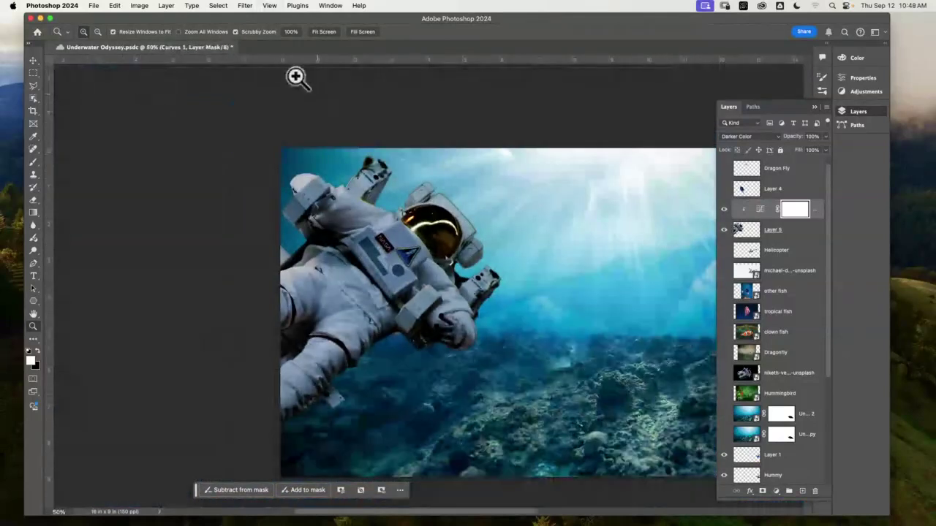
left_click(245, 6)
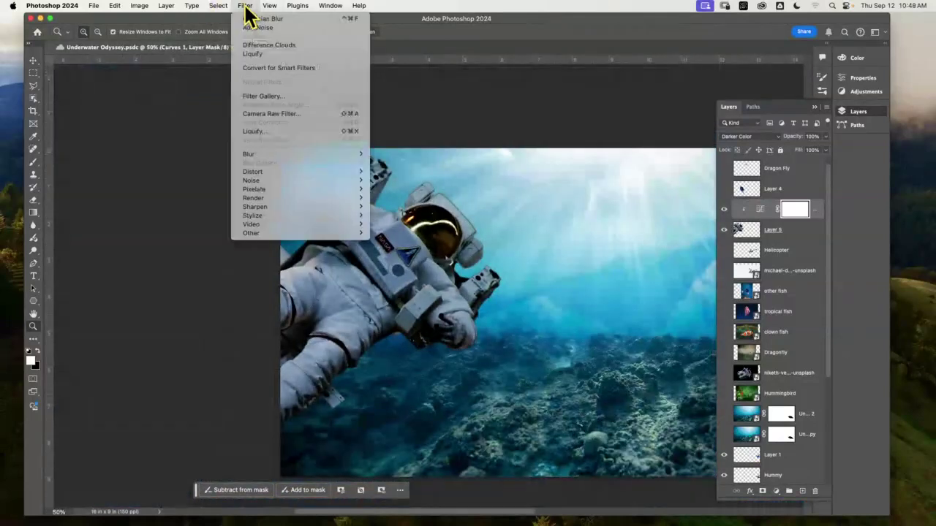
mouse_move(304, 153)
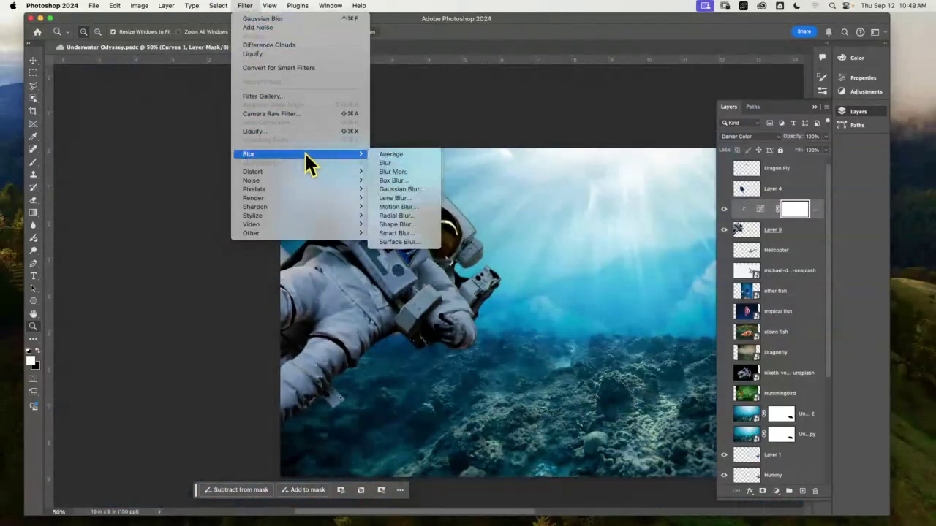
left_click(416, 186)
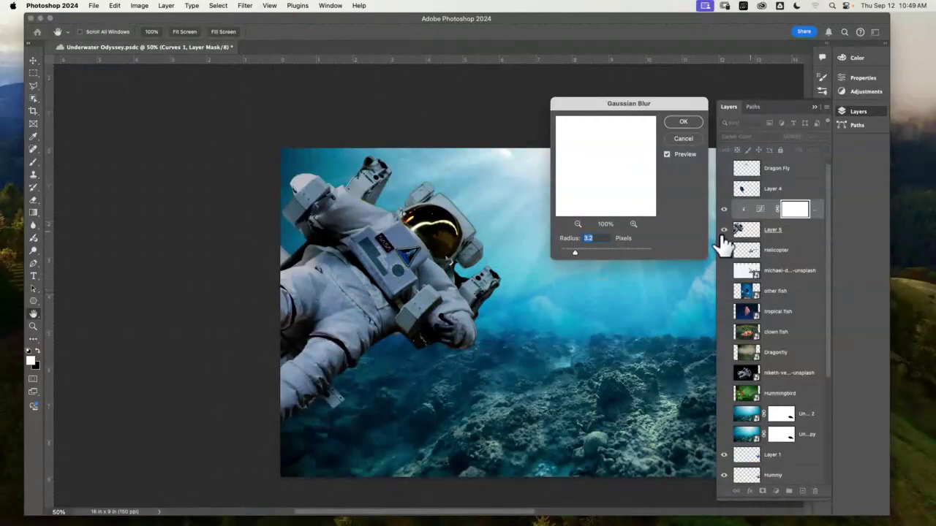
left_click(693, 140)
Apply a Gaussian Blur with a 1.0-pixel radius to the astronaut on Layer 5
left_click(793, 236)
key("z")
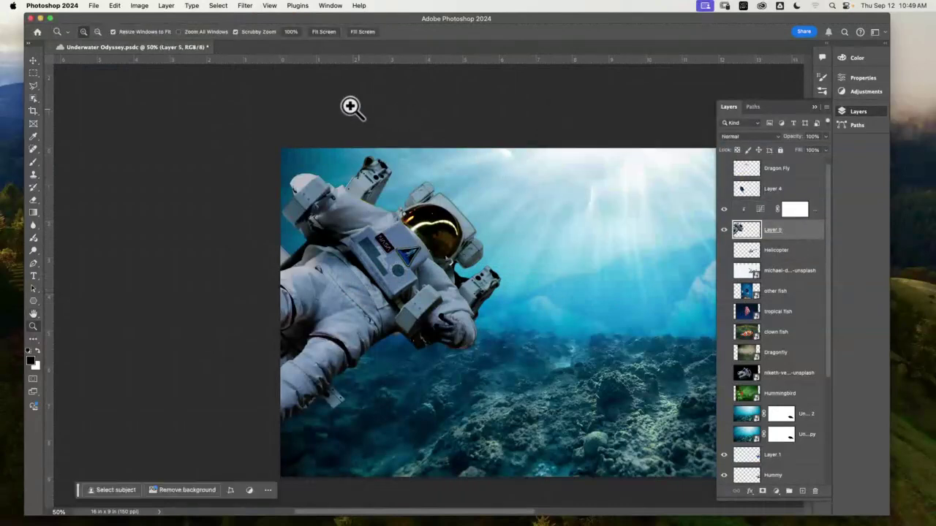
left_click(245, 5)
mouse_move(322, 155)
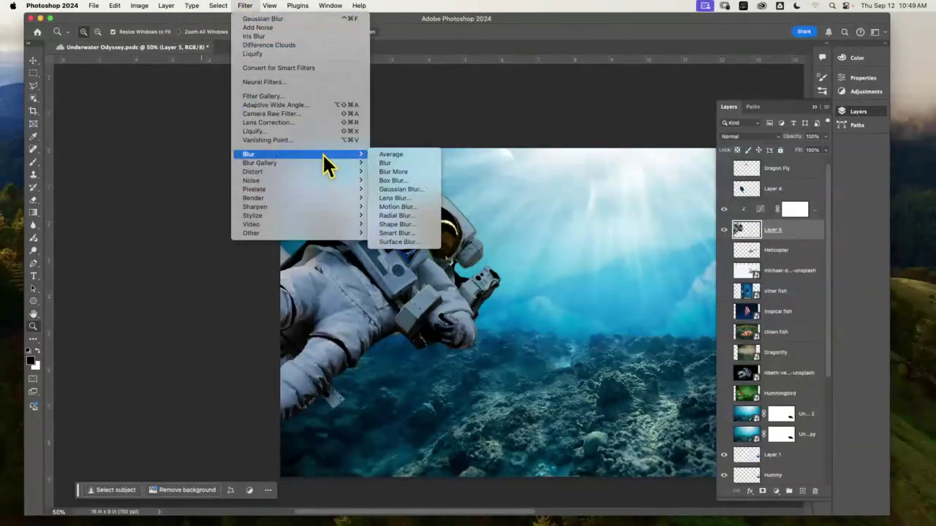
left_click(422, 189)
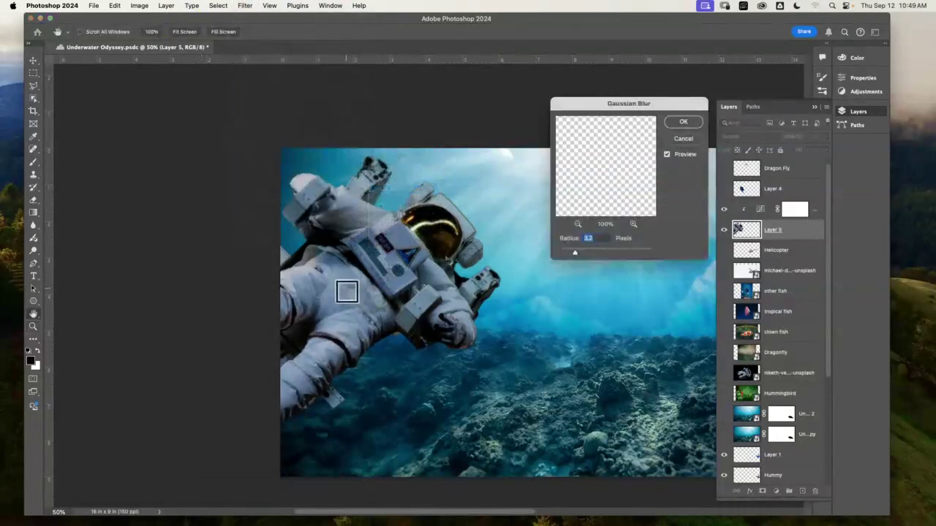
left_click(356, 301)
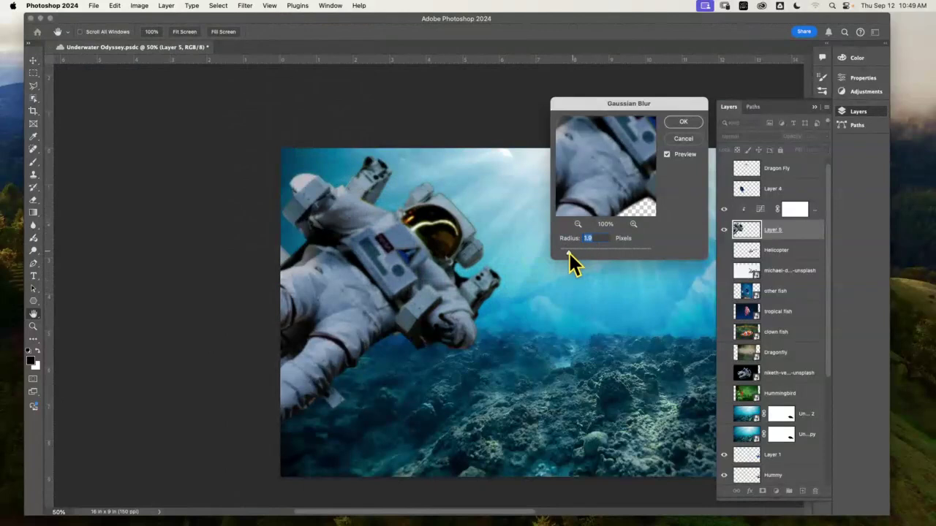
left_click_drag(568, 251, 562, 251)
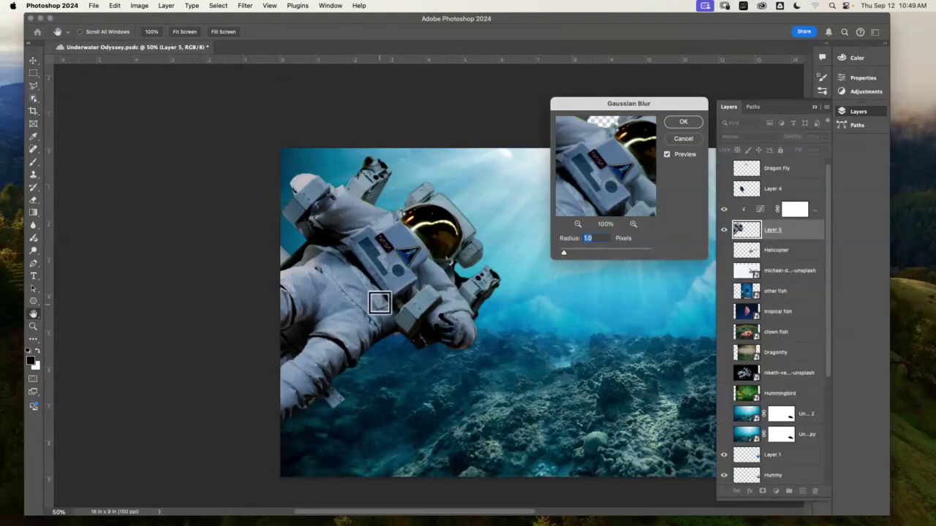
left_click(351, 307)
left_click(683, 122)
key("z")
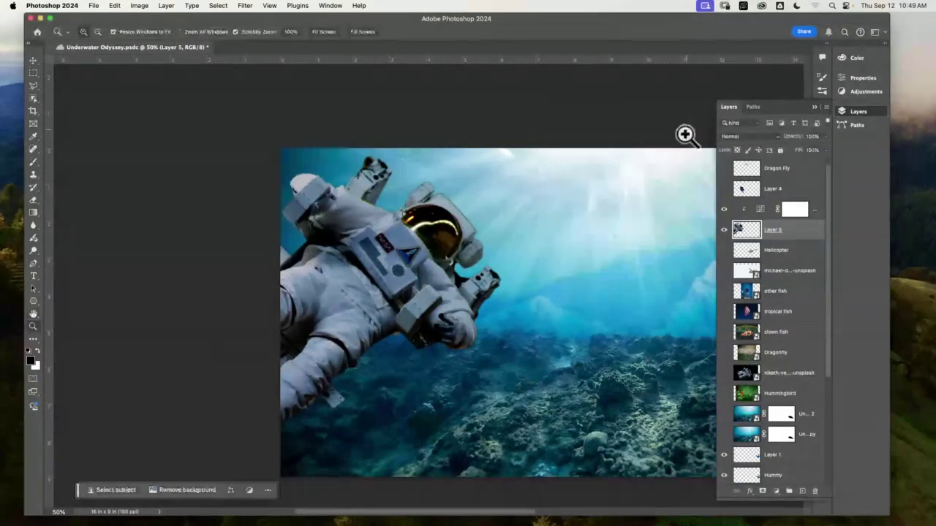
Erase the dark fringe along the upper edge of the astronaut's helmet on Layer 5 with a 22 px eraser
left_click_drag(586, 206, 414, 189)
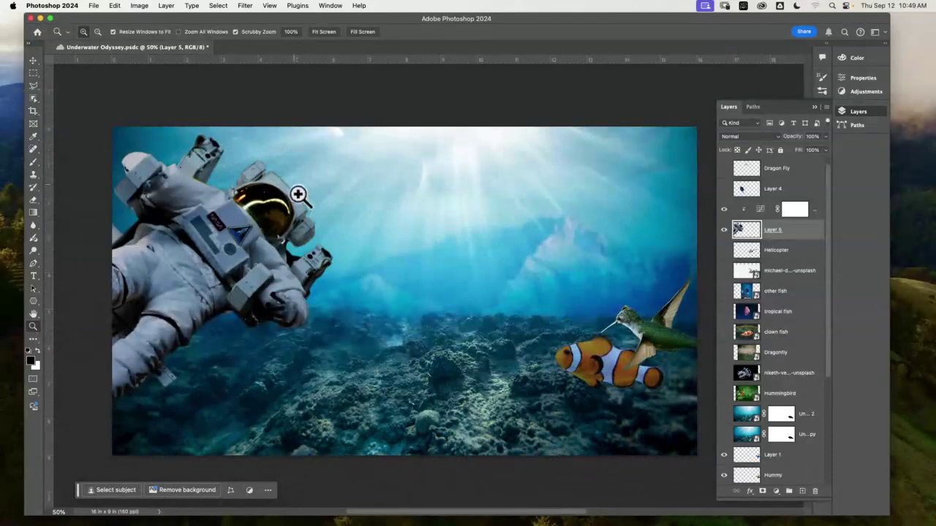
left_click_drag(299, 193, 344, 173)
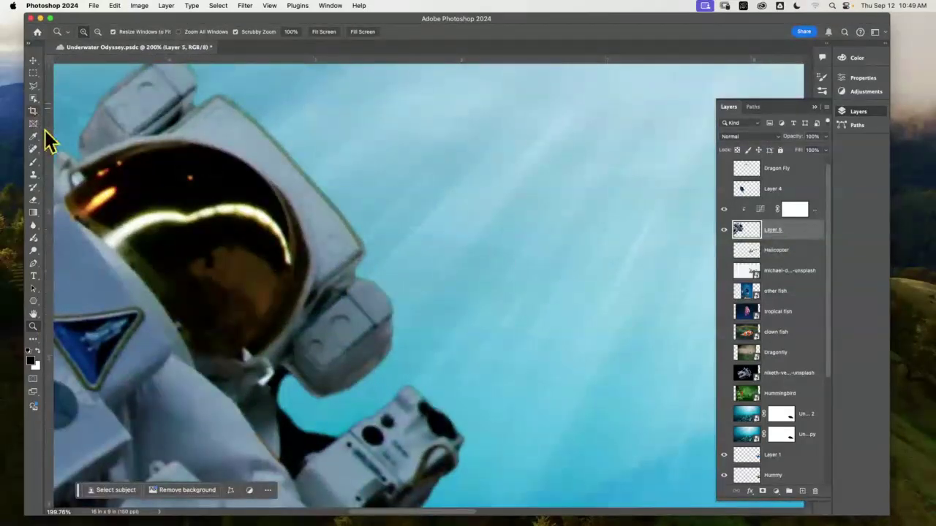
left_click(34, 201)
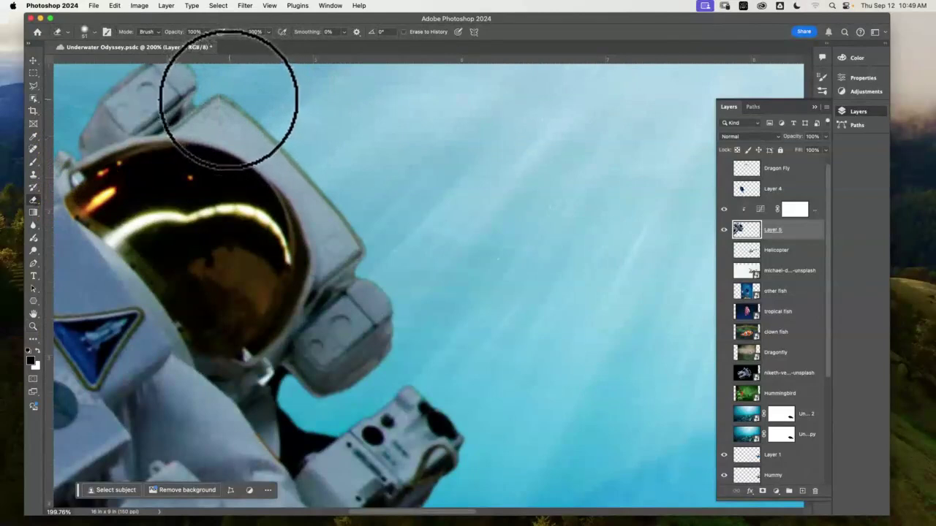
left_click(94, 34)
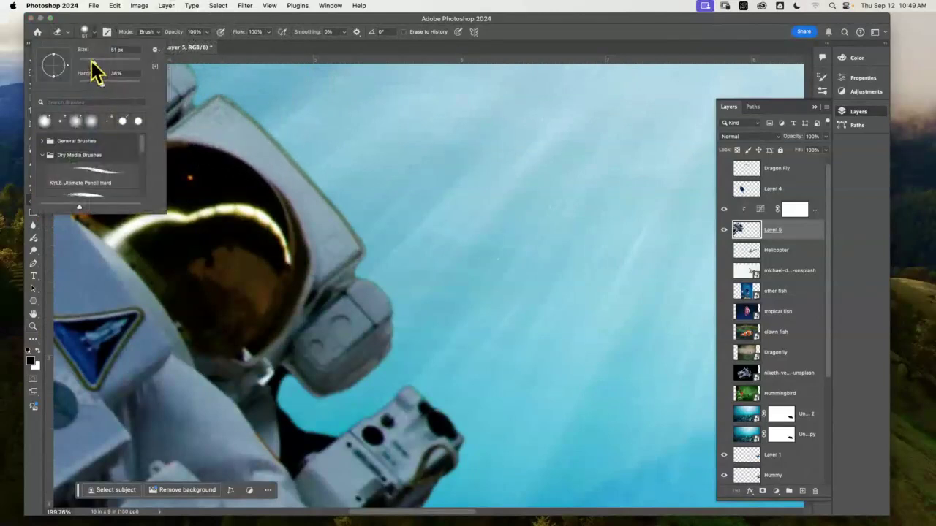
left_click_drag(92, 63, 87, 69)
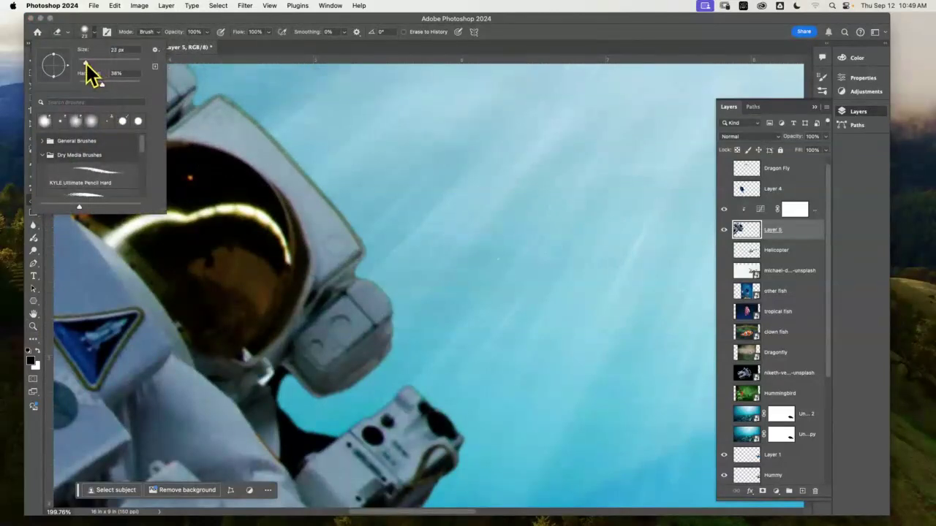
left_click(227, 93)
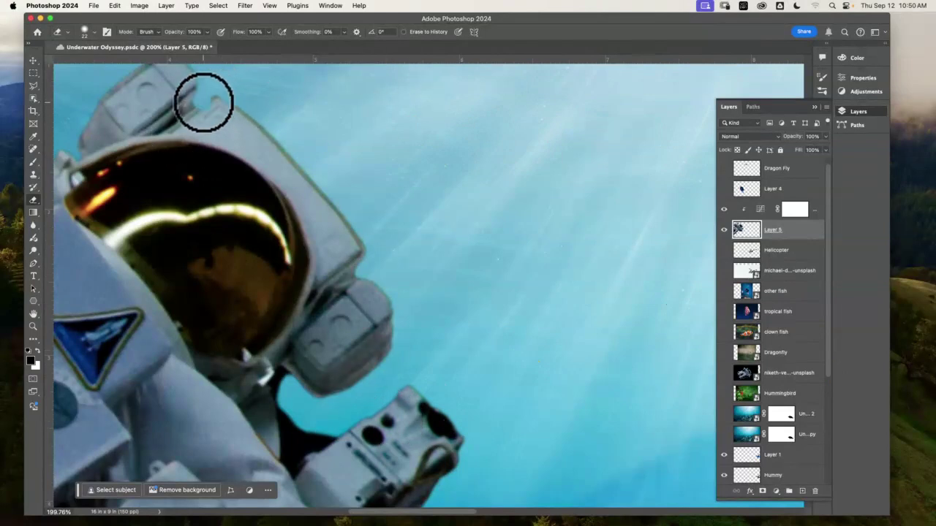
mouse_move(219, 94)
left_mouse_down()
mouse_move(317, 178)
mouse_move(374, 253)
left_mouse_up()
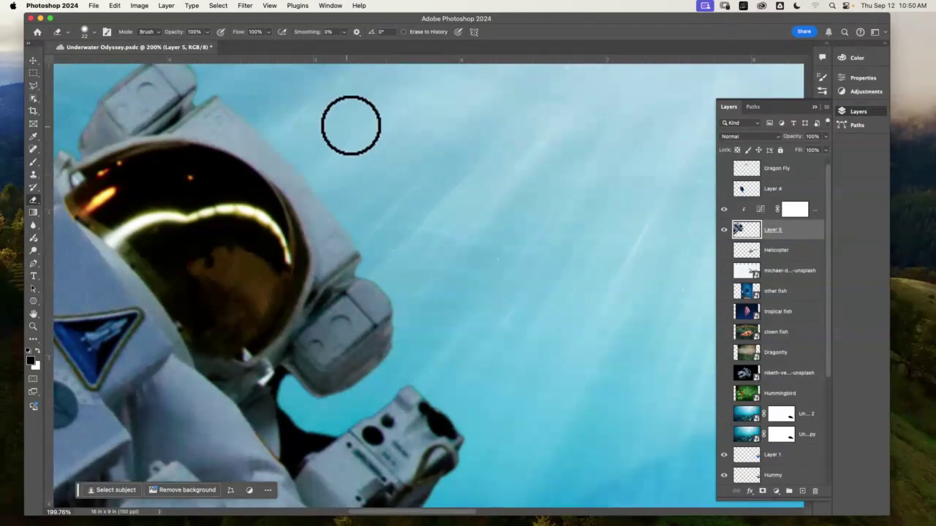
Add an empty layer above the Dragon Fly layer for brush tests
left_click(33, 162)
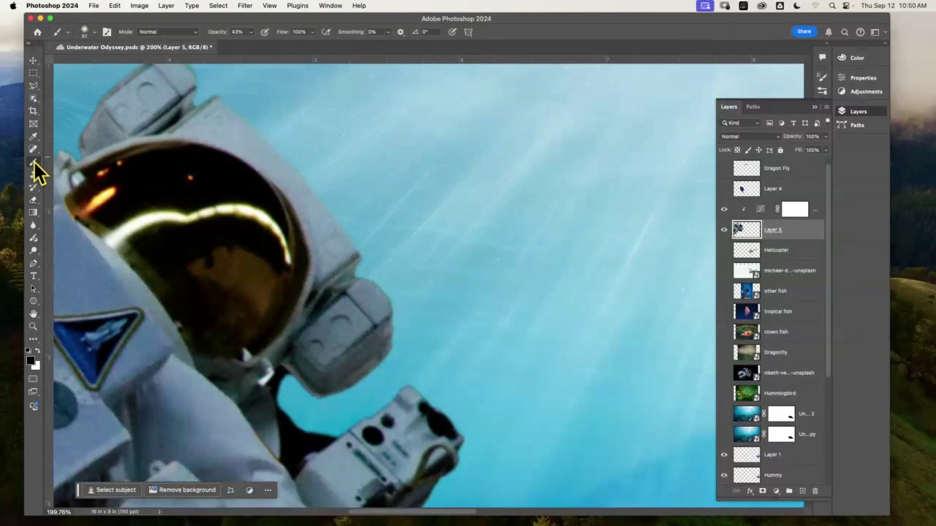
left_click(802, 491)
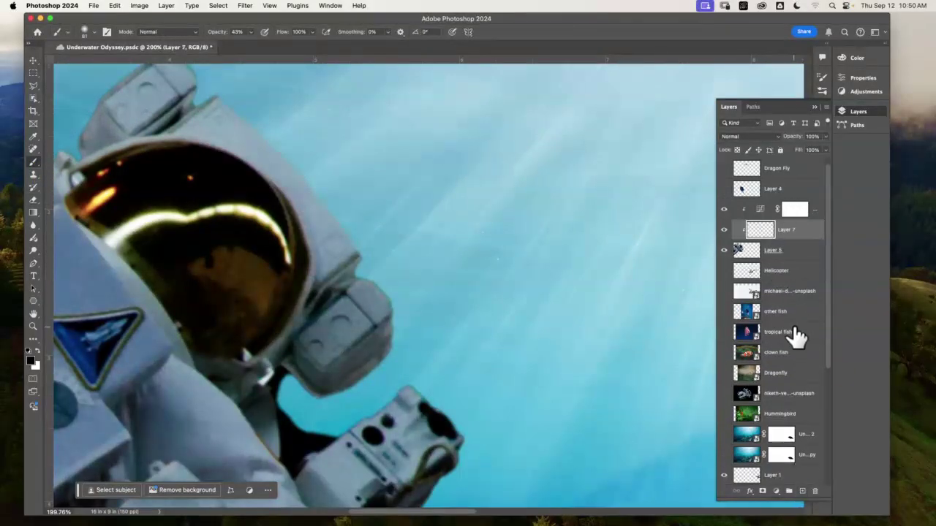
key("super+z")
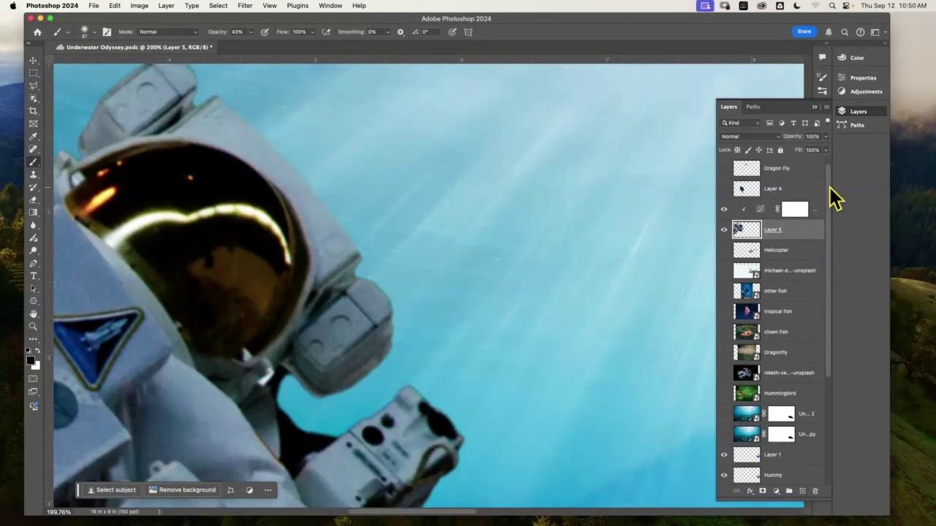
left_click(805, 170)
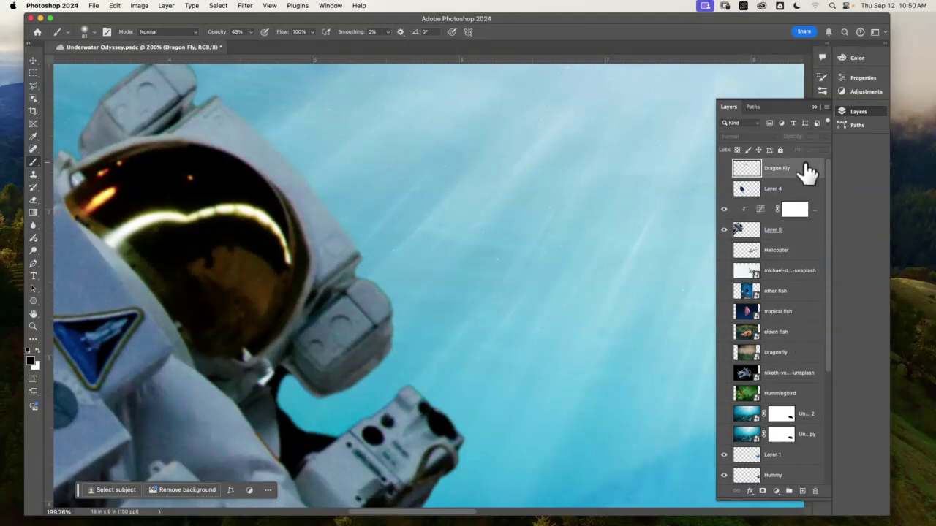
left_click(803, 491)
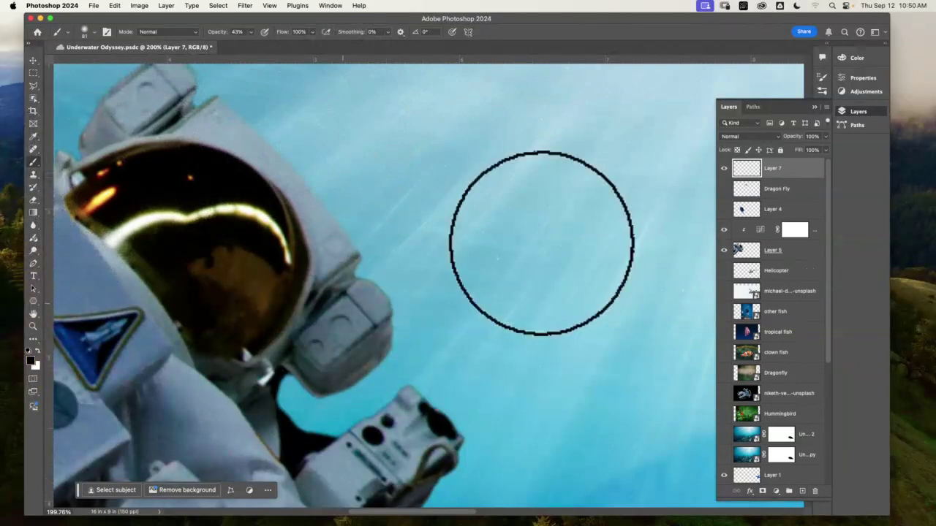
left_click(862, 78)
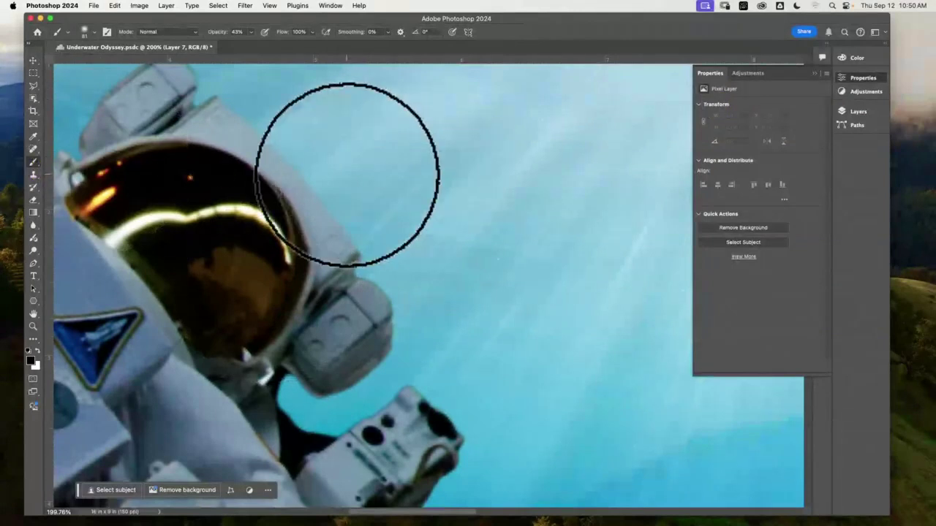
left_click(862, 112)
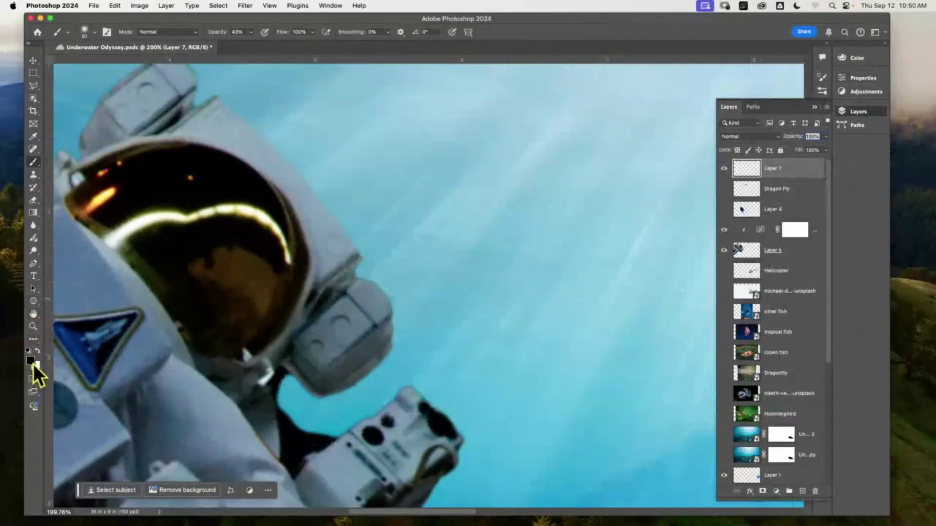
Set the foreground colour to red #f20404, try soft brush marks beside the helmet, and undo the last mark
left_click(32, 361)
left_click(674, 335)
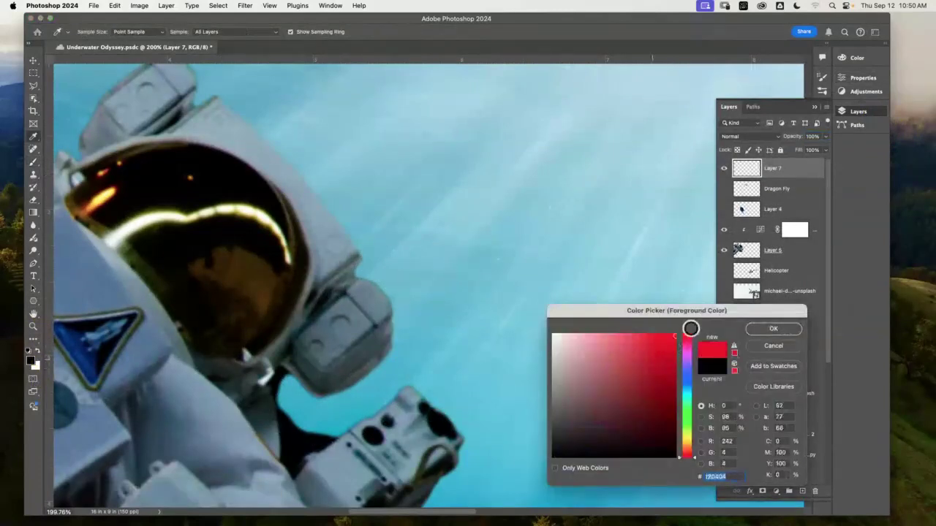
left_click(772, 330)
key("b")
left_click(416, 181)
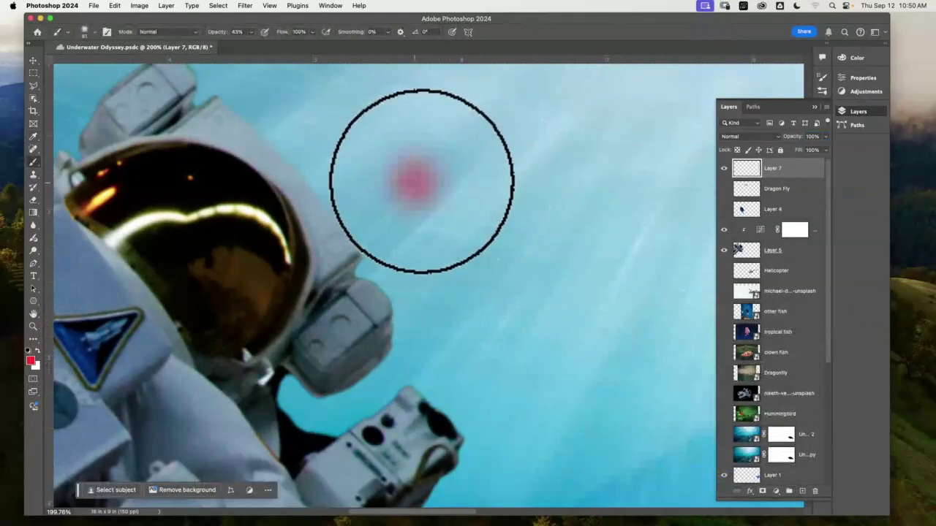
left_click_drag(421, 181, 507, 184)
key("super+z")
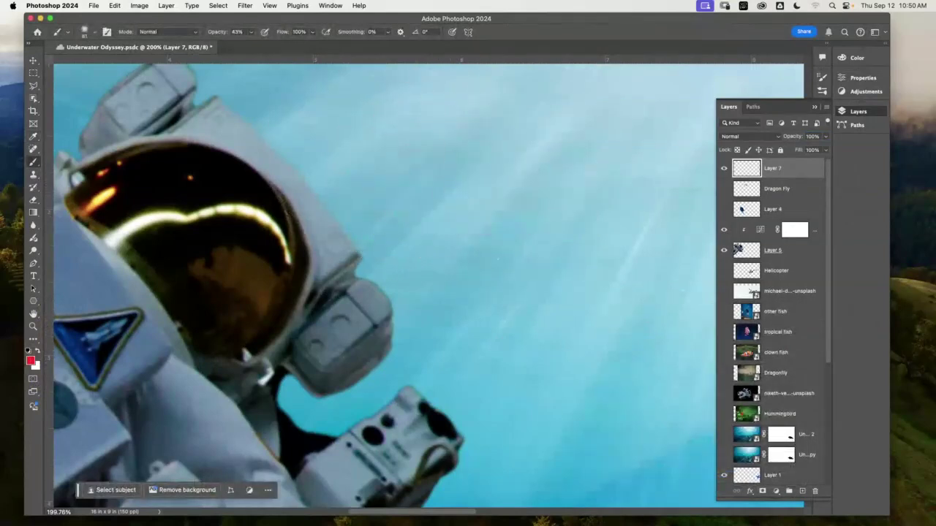
Paint a wavy and a straight freehand test stroke beside the helmet with a hard 30 px brush at 43% opacity
left_click(83, 32)
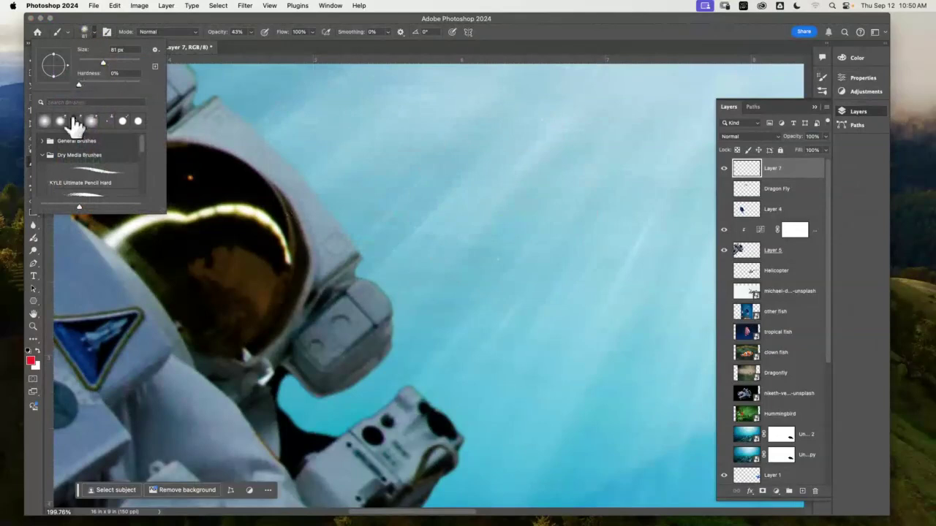
left_click(133, 122)
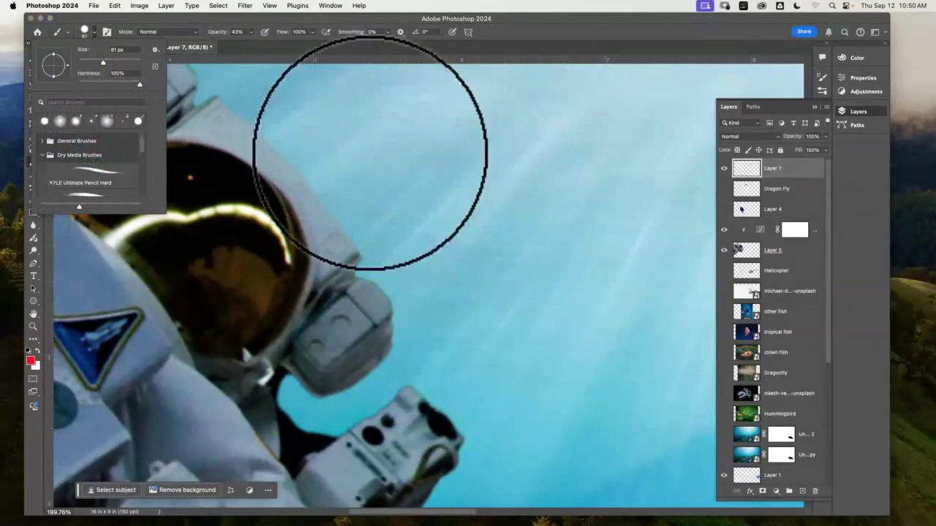
left_click(89, 63)
mouse_move(384, 156)
left_mouse_down()
mouse_move(482, 158)
mouse_move(553, 173)
mouse_move(585, 139)
left_mouse_up()
left_click(383, 231)
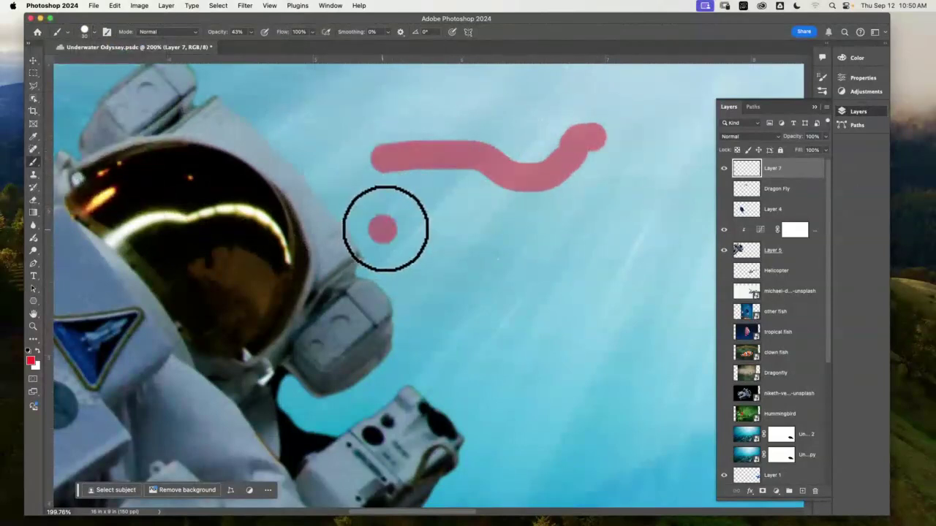
left_click_drag(385, 229, 439, 227)
left_click_drag(465, 225, 603, 224)
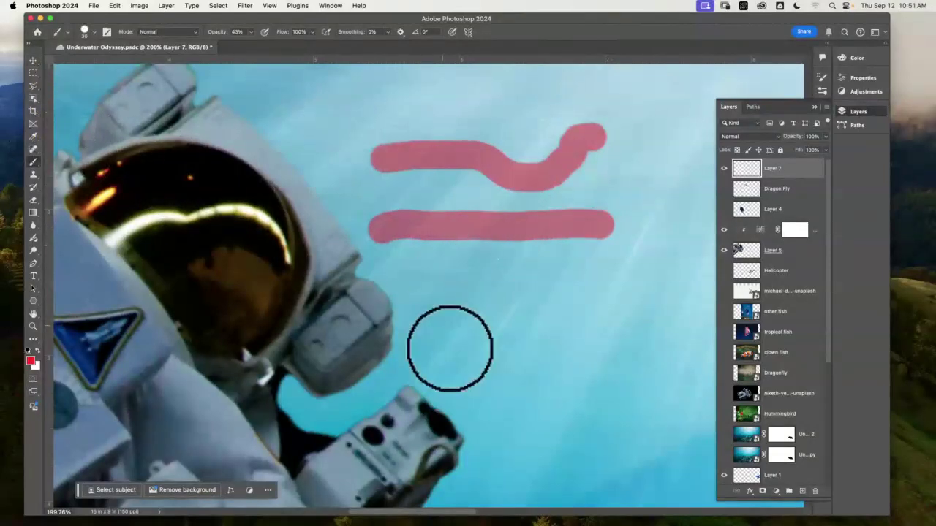
Paint a curved test line beneath the freehand strokes by joining six short straight brush segments point to point
left_click(415, 284)
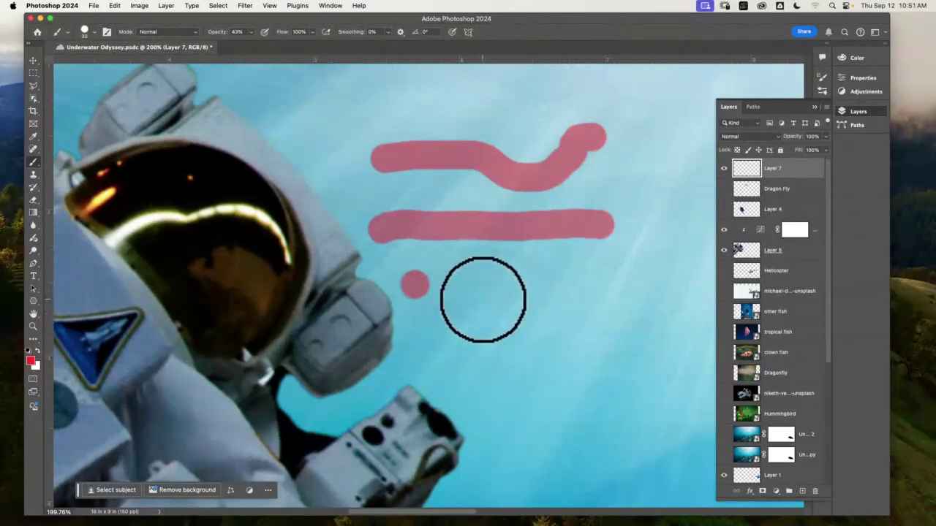
left_click(480, 298, "shift")
left_click(524, 313, "shift")
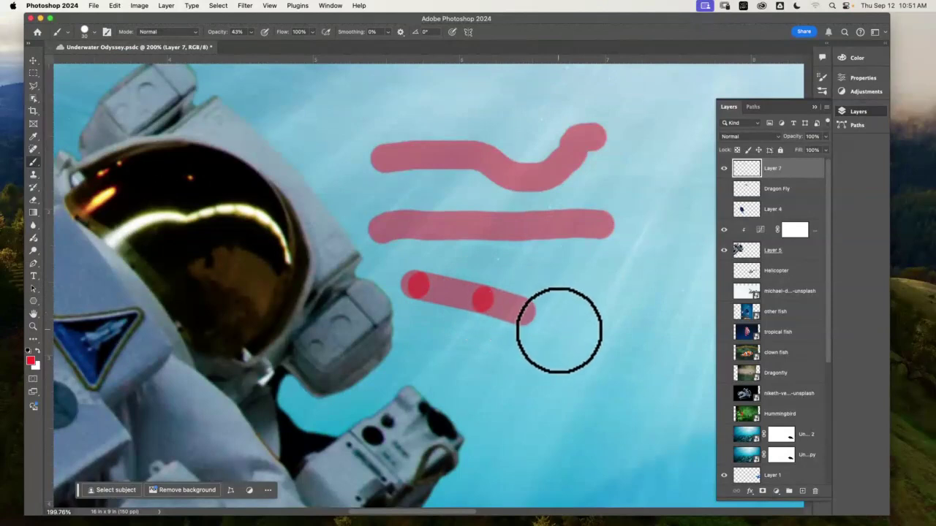
left_click(561, 329, "shift")
left_click(598, 356, "shift")
left_click(626, 384, "shift")
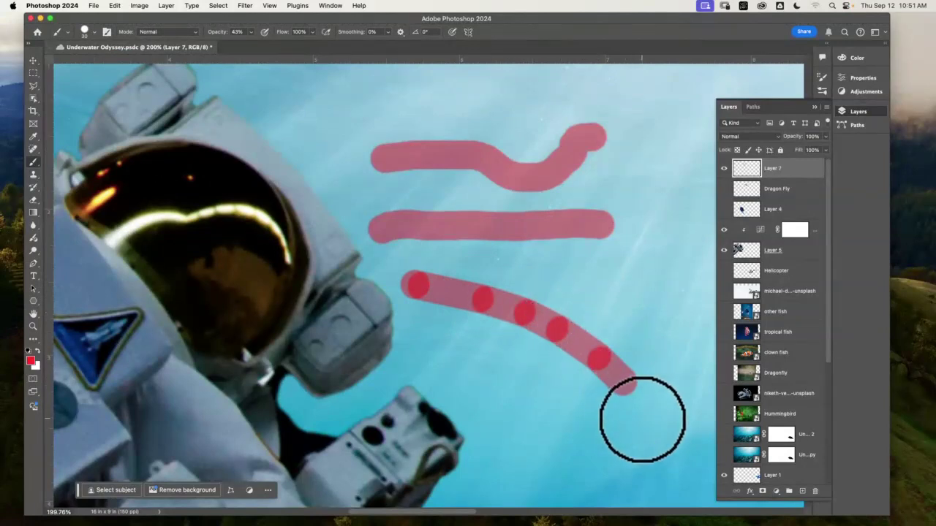
left_click(643, 423, "shift")
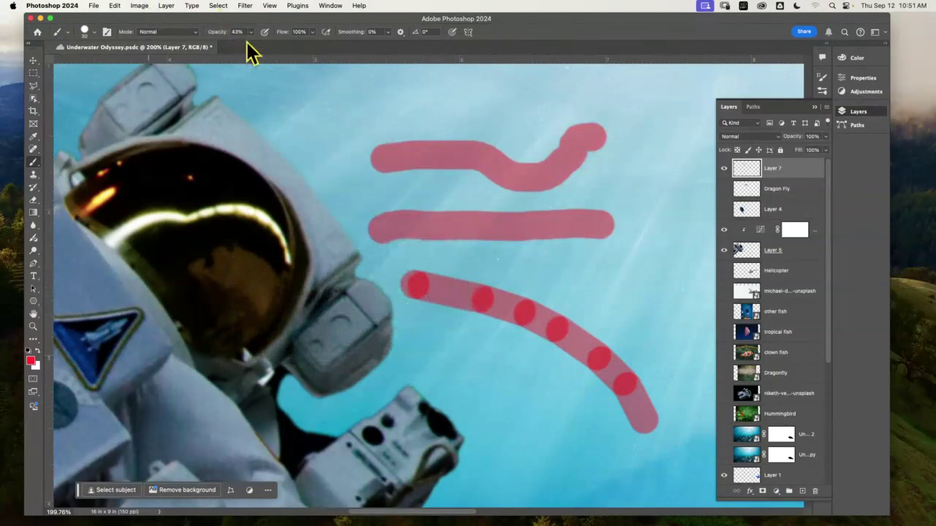
Set the brush opacity to 100% and paint an inward spiral of connected straight red segments over the test strokes
type("100")
key("Return")
left_click(328, 115)
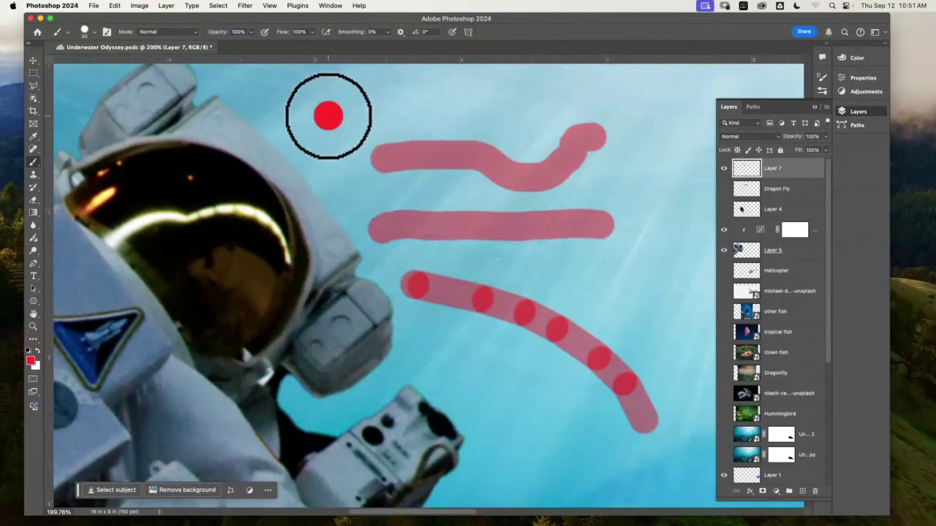
left_click(394, 114, "shift")
mouse_move(499, 123)
left_mouse_down()
mouse_move(528, 154)
mouse_move(568, 244)
mouse_move(568, 306)
mouse_move(542, 353)
mouse_move(477, 367)
mouse_move(436, 347)
mouse_move(412, 291)
mouse_move(413, 263)
mouse_move(459, 221)
mouse_move(474, 223)
mouse_move(514, 264)
mouse_move(516, 289)
mouse_move(455, 298)
left_mouse_up()
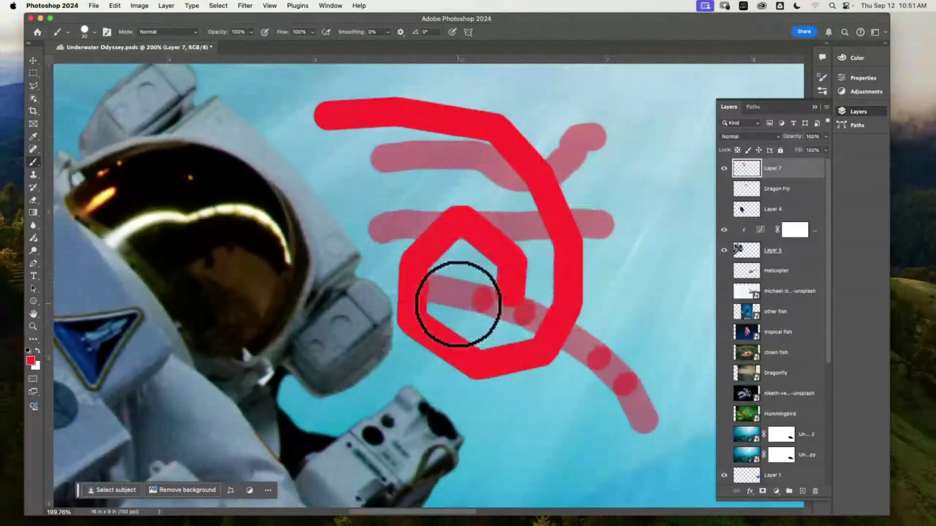
Trace the helmet's upper edge with connected straight red brush segments
left_click(228, 95)
left_click(276, 133, "shift")
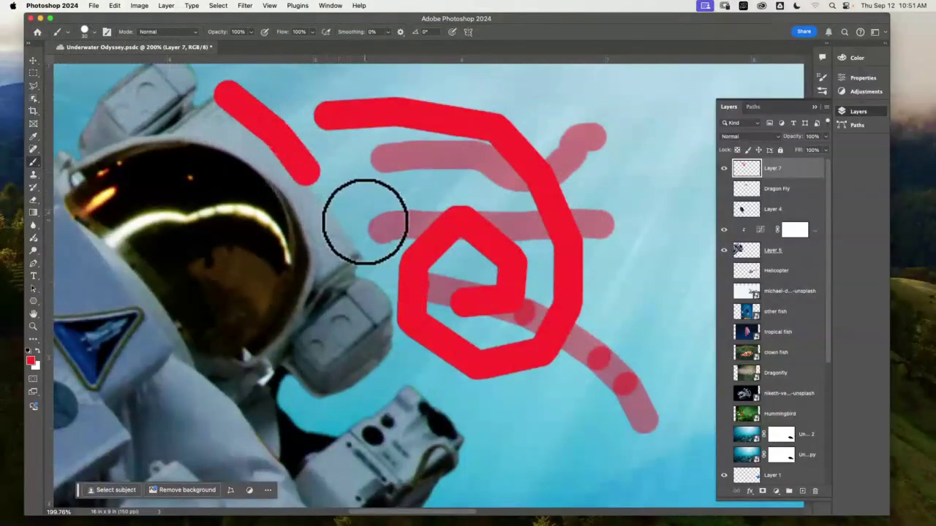
left_click(374, 254, "shift")
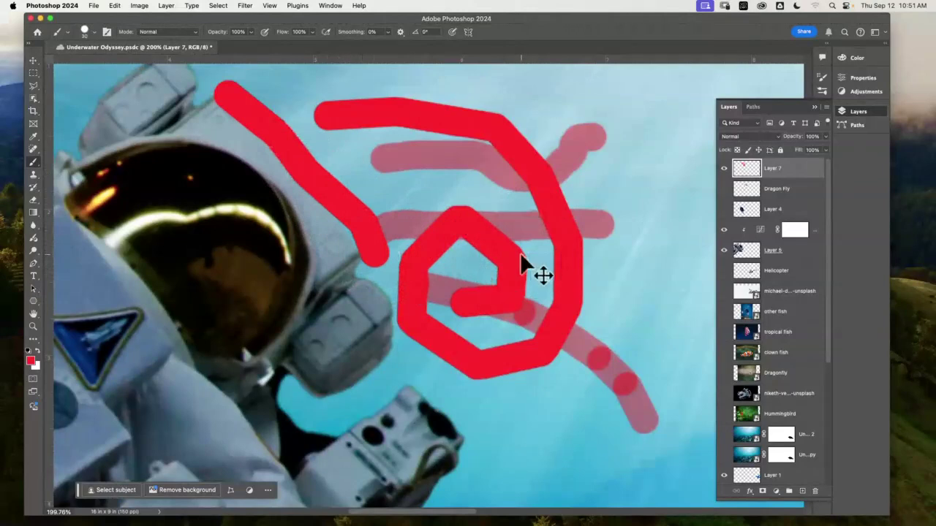
Undo all the red test strokes and the added test layer, returning to Layer 5
key("super+z")
key("super+z")
key("super+z")
key("super+z")
key("super+z")
key("super+z")
key("super+z")
key("super+z")
key("super+z")
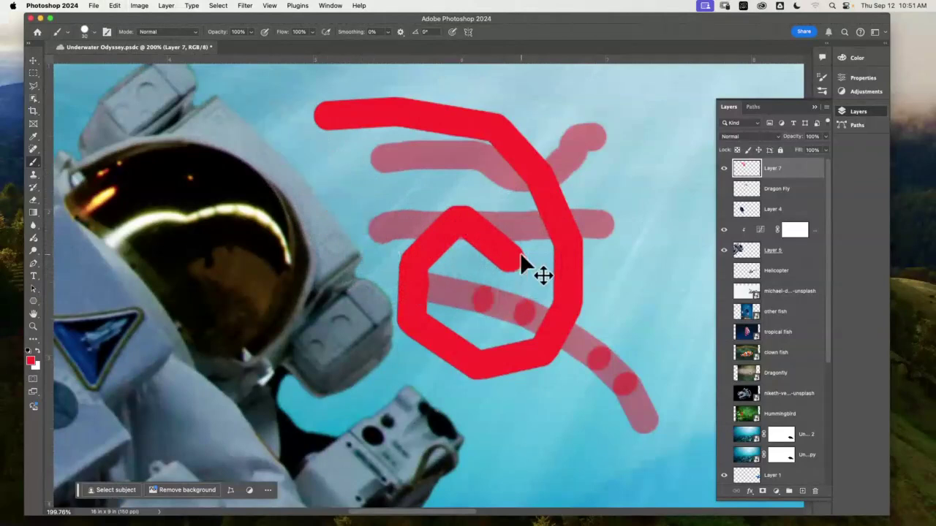
key("super+z")
key("super+z")
key("super+z")
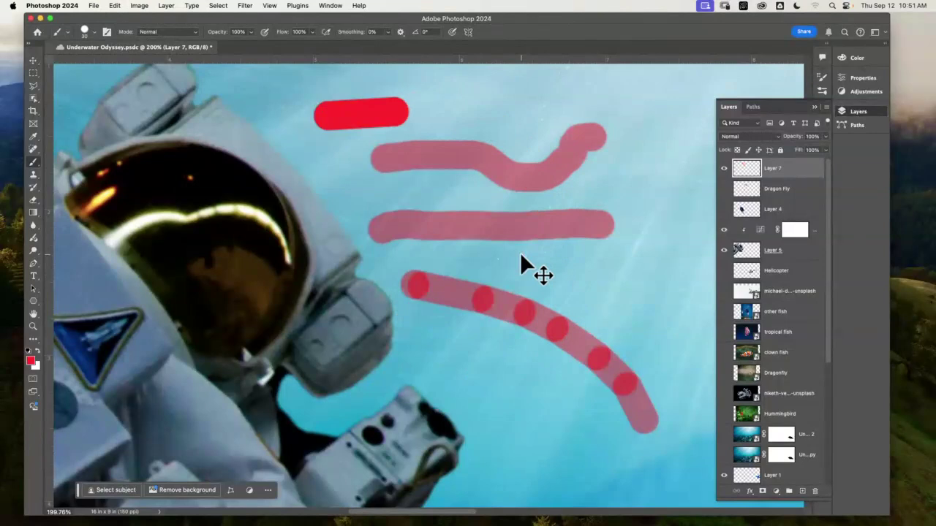
key("super+z")
key("super+z")
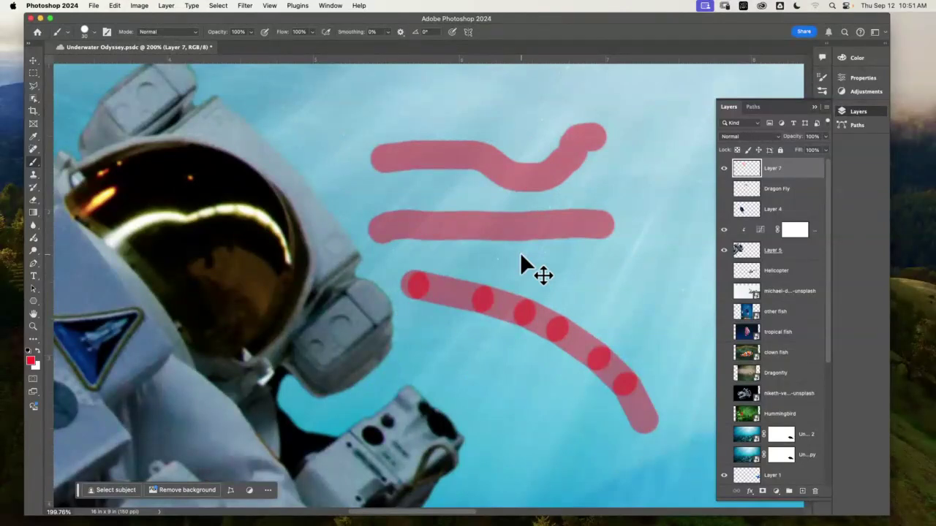
key("super+z")
key("super+z")
key("super+z")
key("super+z")
key("super+z")
key("super+z")
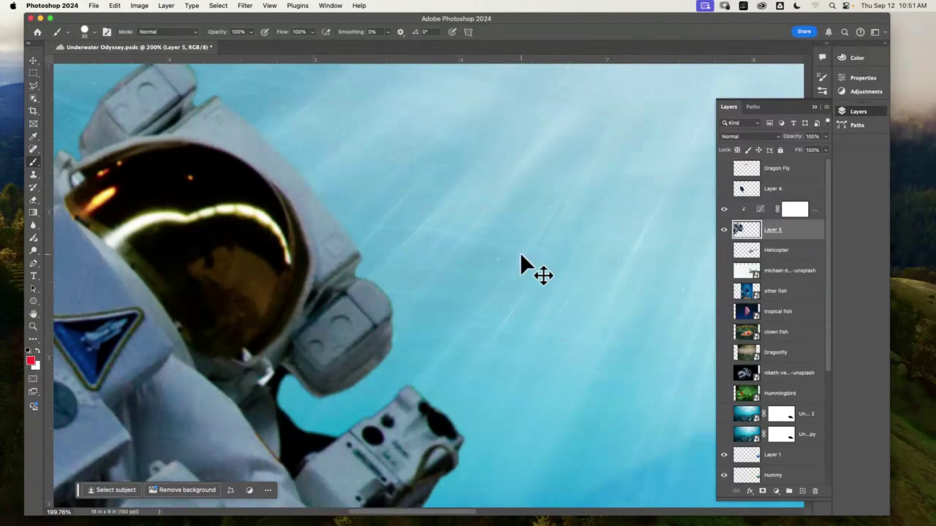
mouse_move(343, 196)
left_mouse_down()
mouse_move(417, 186)
mouse_move(244, 153)
left_mouse_up()
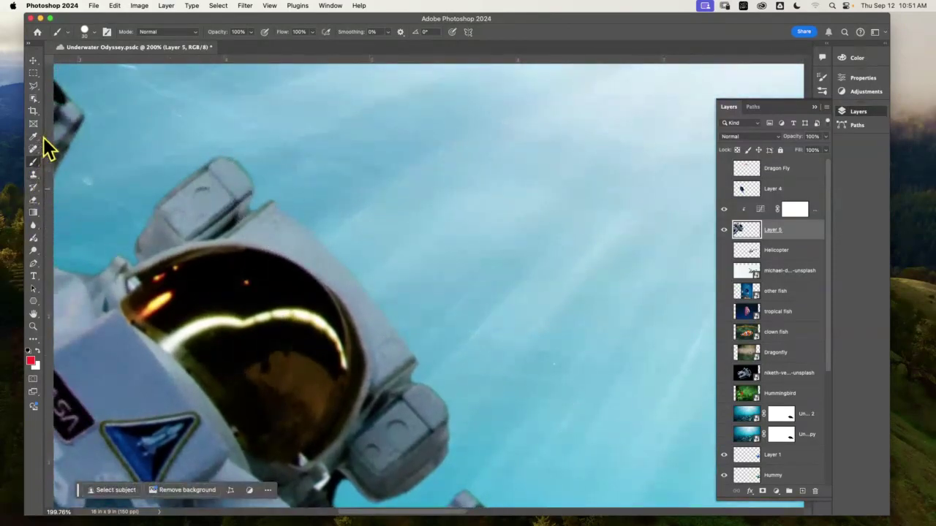
left_click(34, 199)
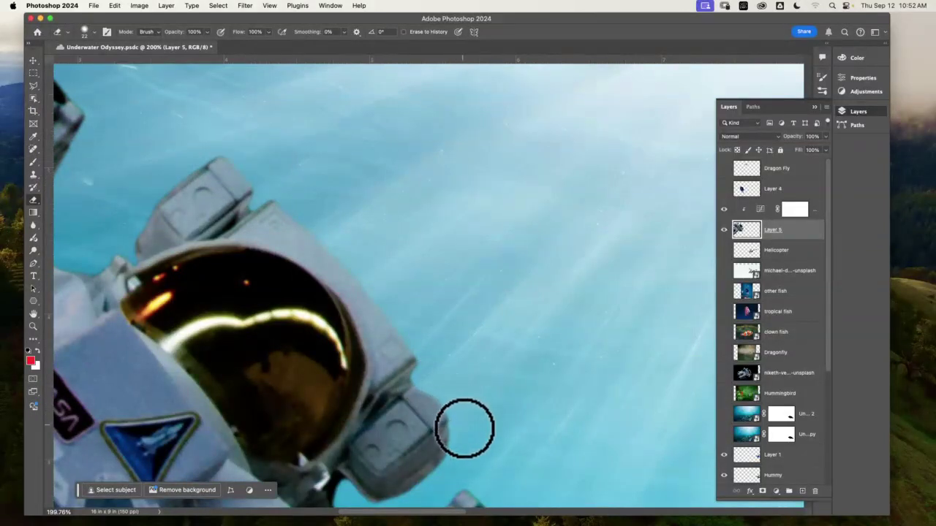
key("super+0")
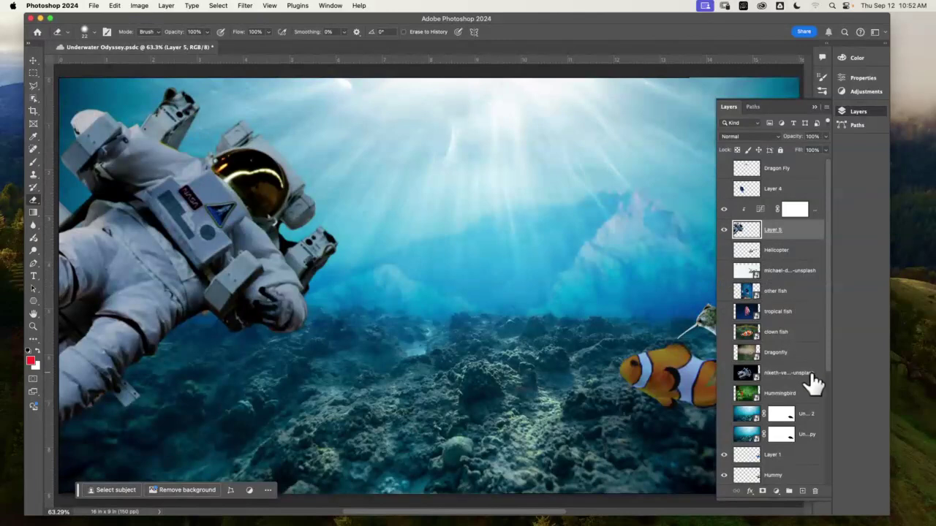
Move the small faded clownfish on Layer 6 out from behind the astronaut so it peeks out beside the glove
left_click_drag(827, 343, 837, 478)
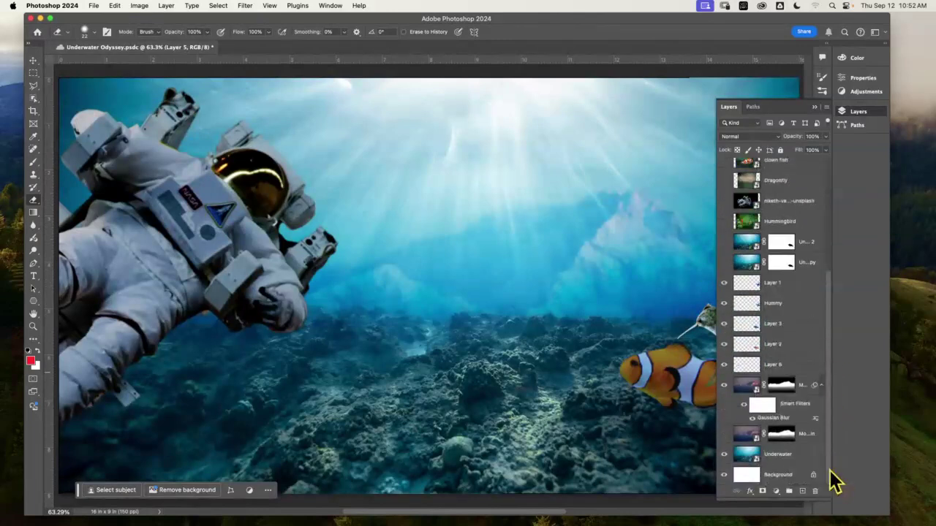
left_click(797, 364)
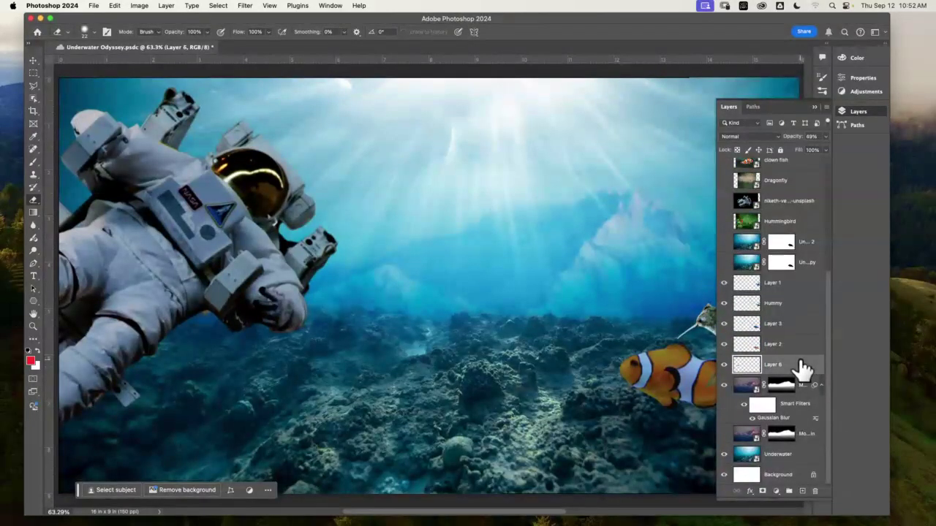
left_click(32, 63)
left_click_drag(209, 344, 347, 327)
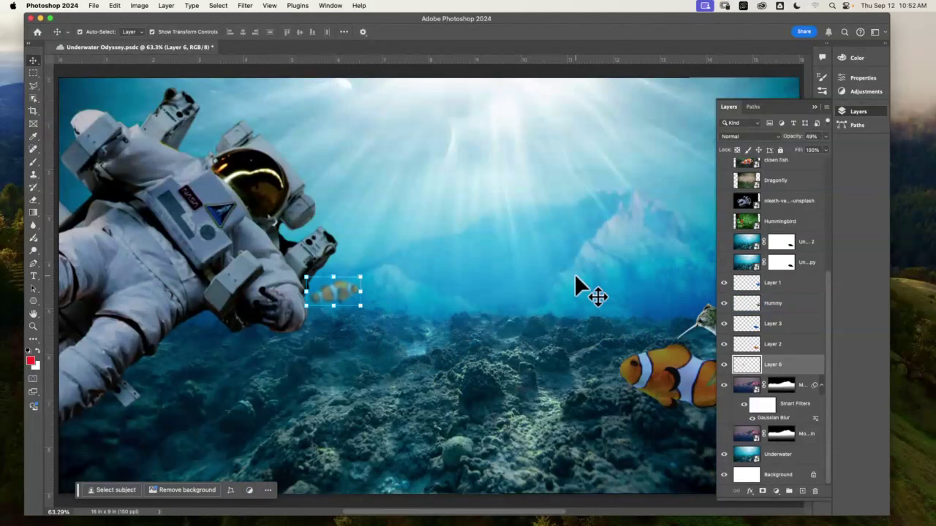
scroll(575, 274, "down", 1)
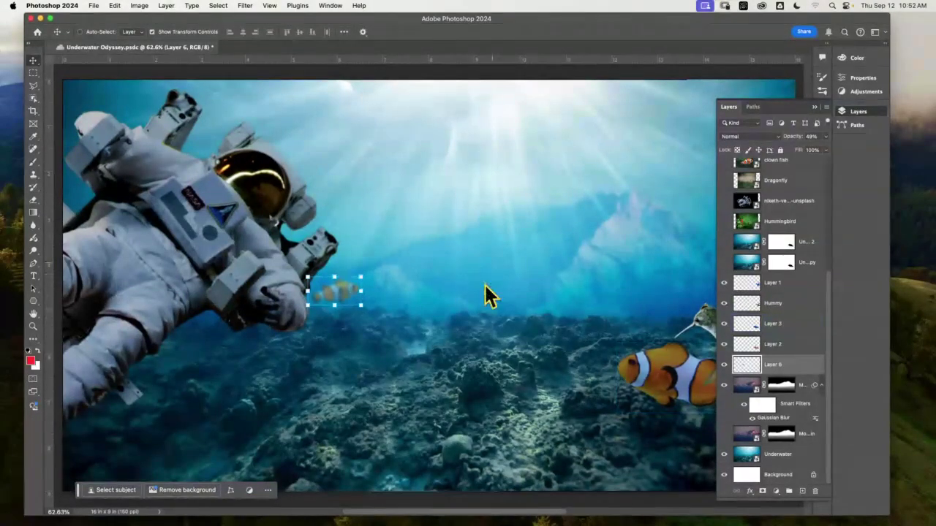
left_click_drag(343, 291, 324, 290)
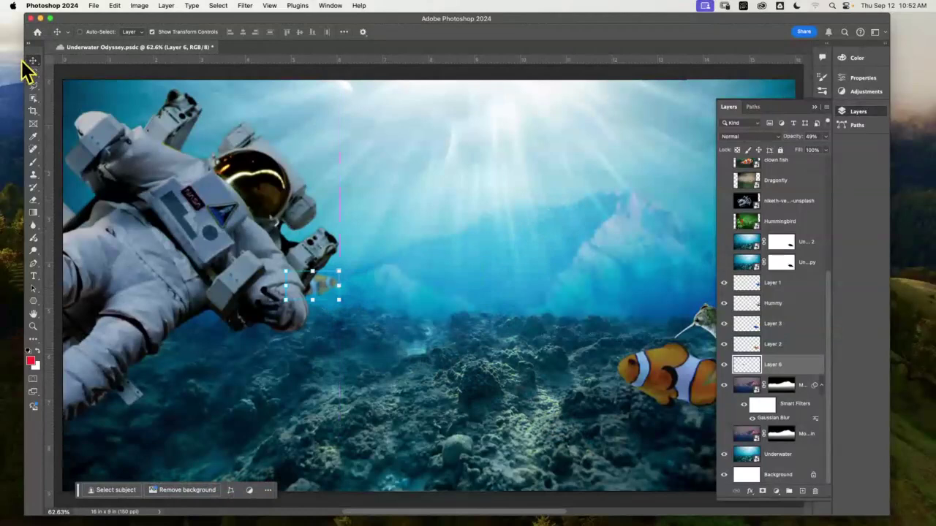
Show the Dragon Fly layer and move the dragonfly to the upper middle of the scene
scroll(760, 384, "up", 8)
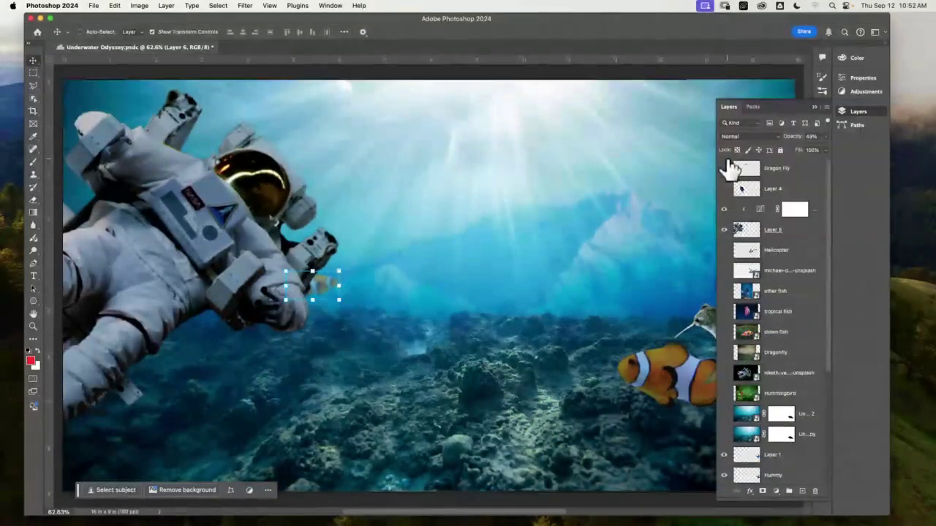
left_click(806, 174)
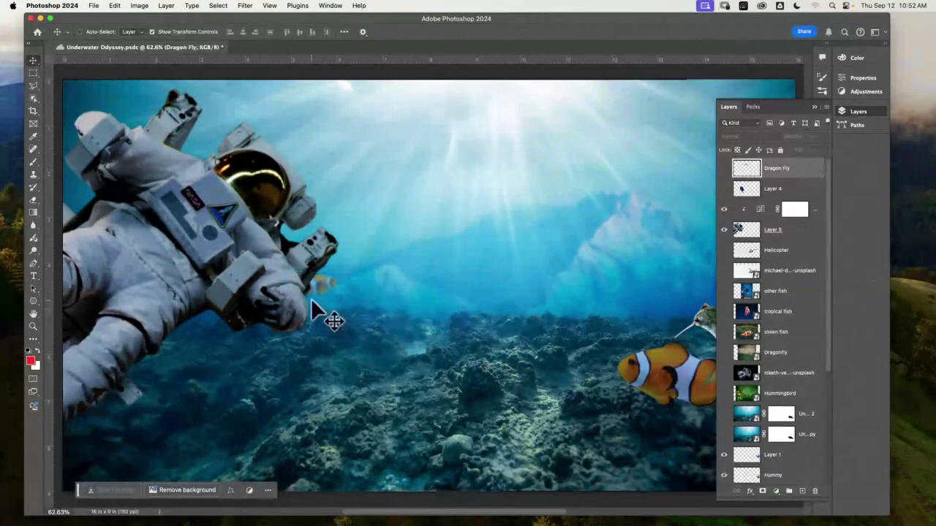
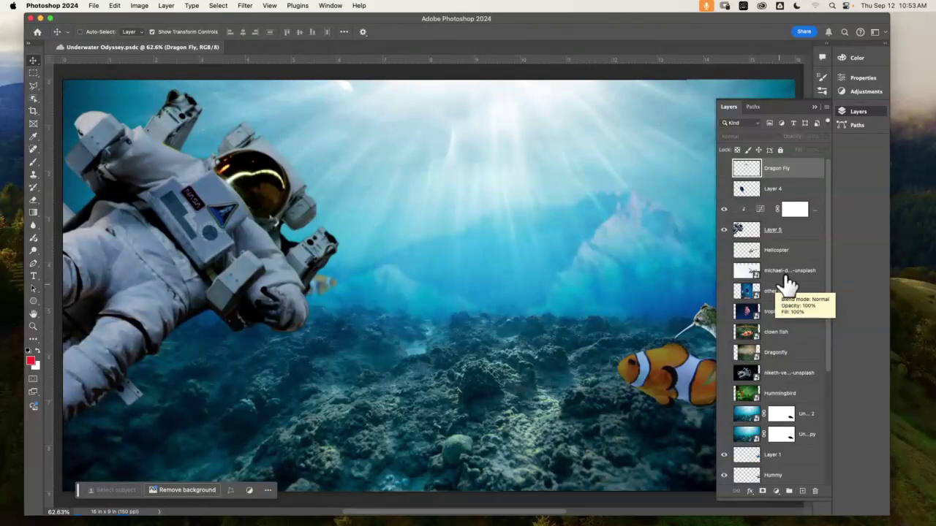
scroll(815, 276, "down", 1)
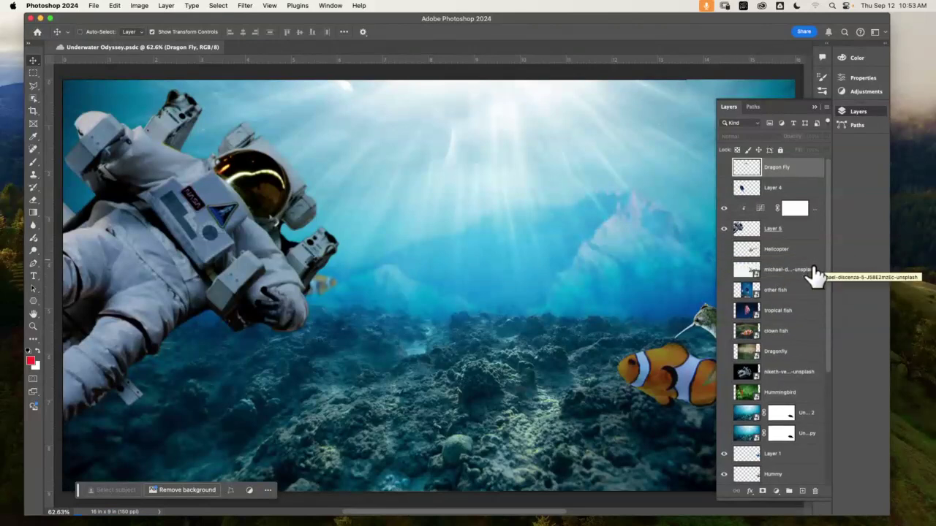
left_click(724, 169)
left_click_drag(422, 195, 454, 146)
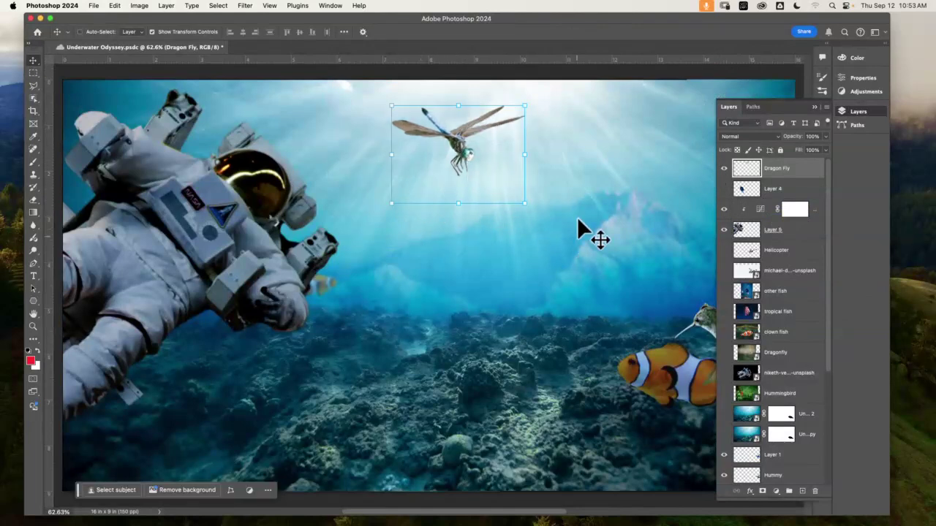
Show Layer 4 and move its purple fish off the astronaut to just beneath the dragonfly, nudging the dragonfly slightly right
left_click(725, 189)
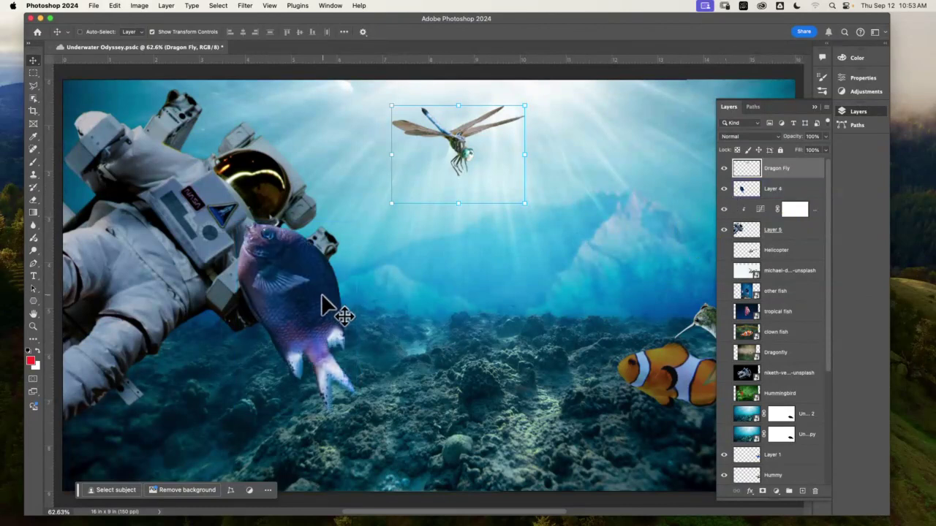
left_click_drag(321, 293, 353, 296)
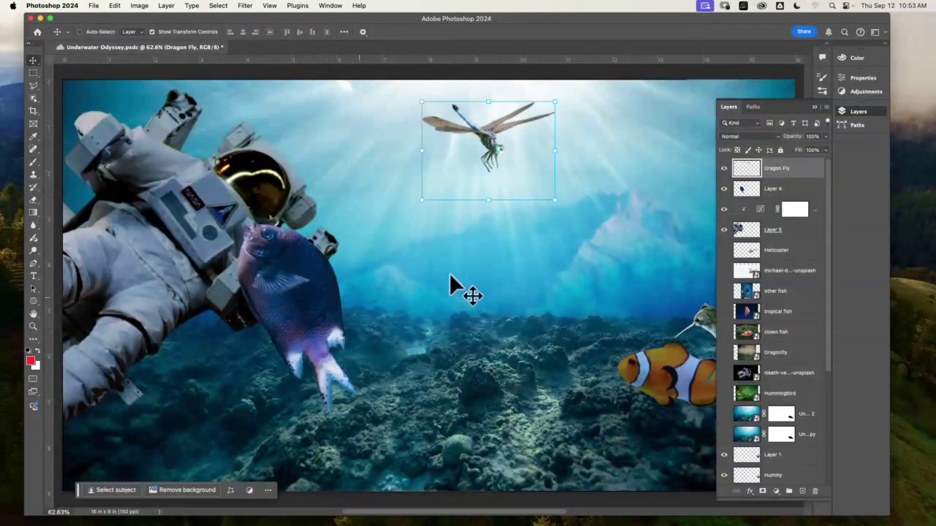
left_click(800, 192)
left_click_drag(293, 341, 533, 262)
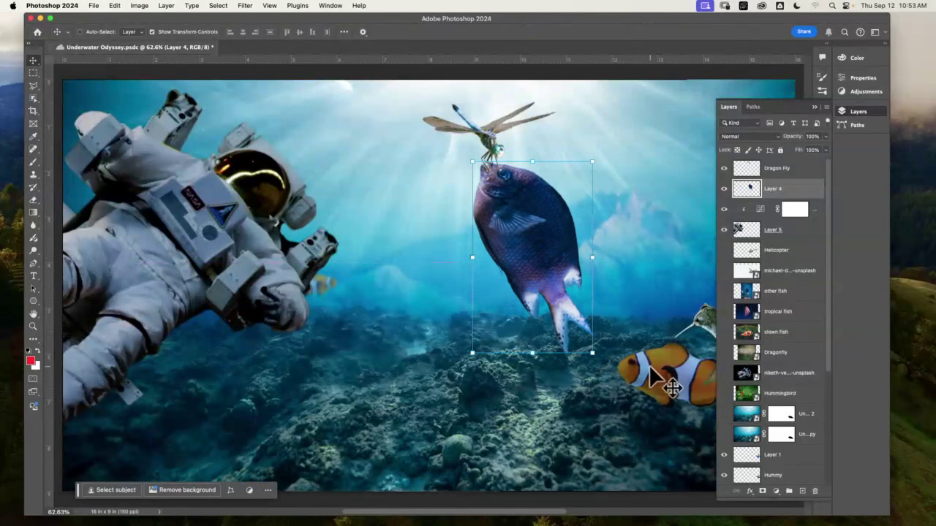
Show the Helicopter layer and reposition the purple fish beneath the dragonfly, overlapping the helicopter
left_click(724, 250)
left_click_drag(650, 307, 688, 453)
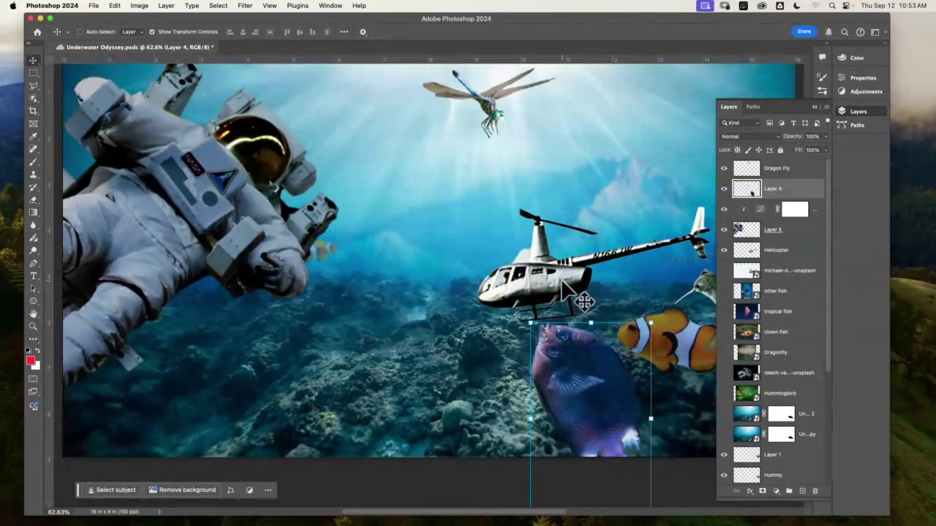
left_click_drag(565, 339, 528, 198)
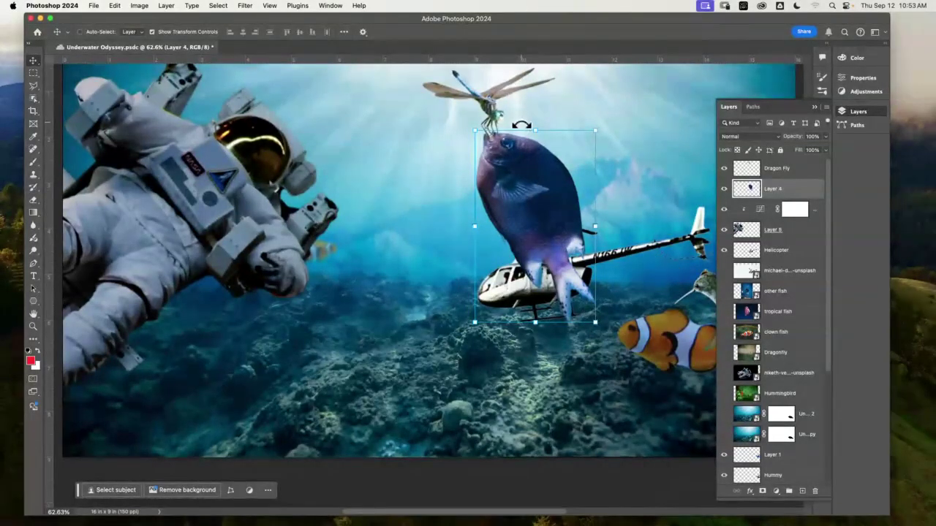
Scale the dragonfly and purple fish together to about 73% and move them to the upper right of the scene
key("super+minus")
key("super+minus")
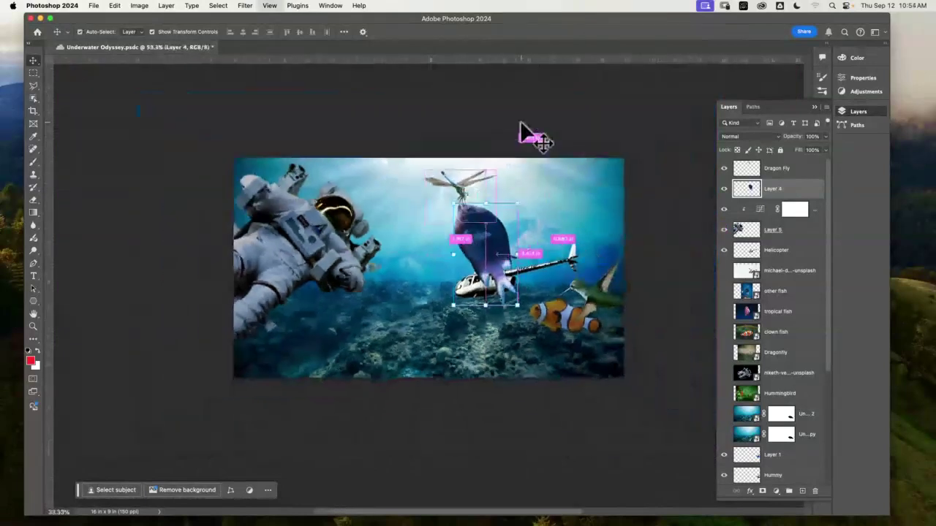
left_click(808, 169)
left_click(804, 190, "shift")
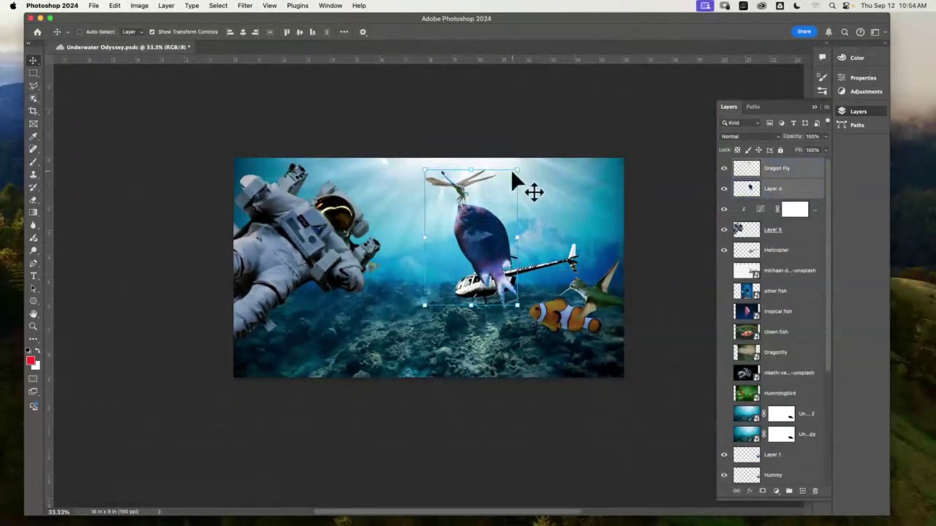
left_click_drag(514, 170, 492, 207)
left_click_drag(468, 257, 547, 220)
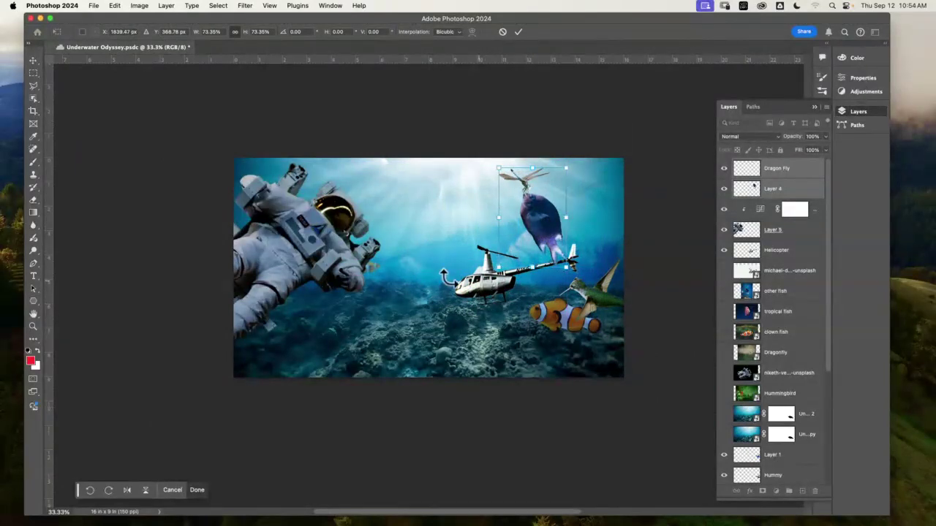
Scale the helicopter down to about 31% and place it near the scene's top edge, just right of the astronaut
left_click(797, 252)
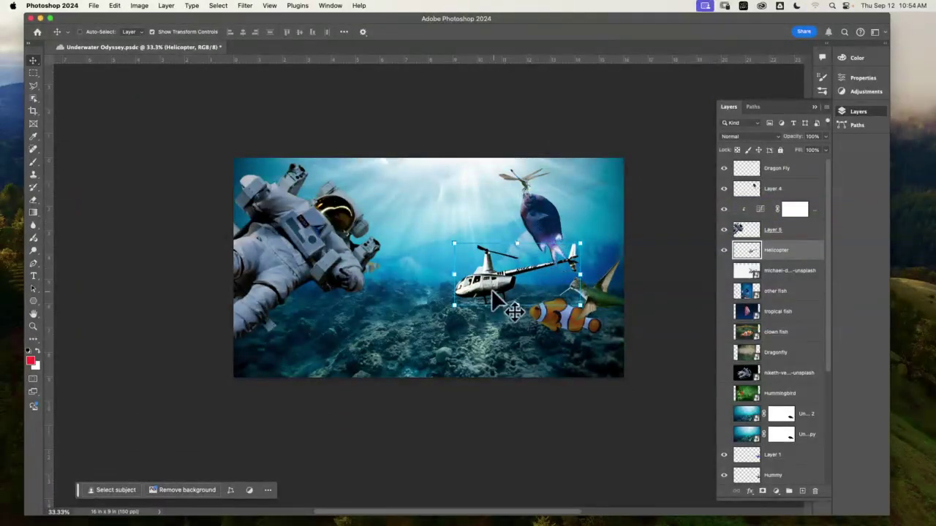
left_click_drag(490, 293, 437, 257)
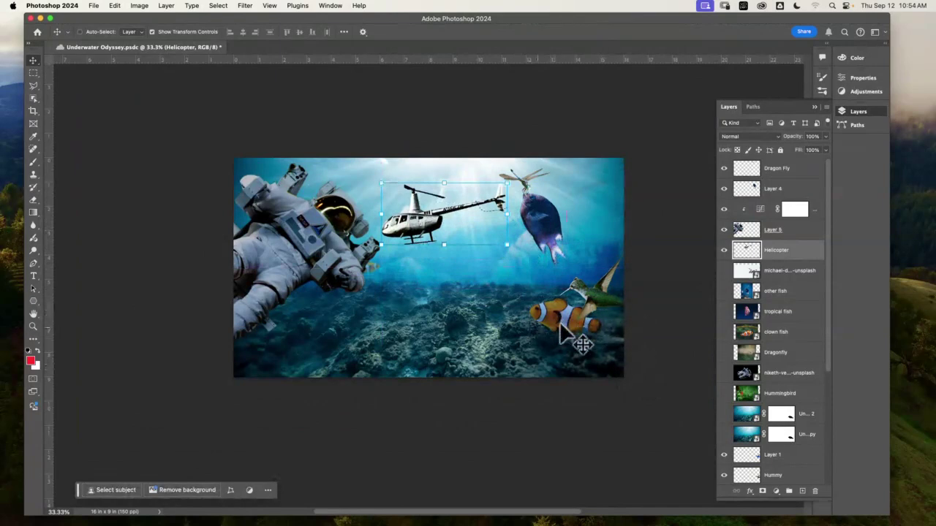
mouse_move(561, 313)
left_mouse_down()
mouse_move(548, 320)
mouse_move(581, 320)
mouse_move(549, 281)
mouse_move(542, 300)
mouse_move(557, 305)
left_mouse_up()
left_click_drag(500, 225, 391, 223)
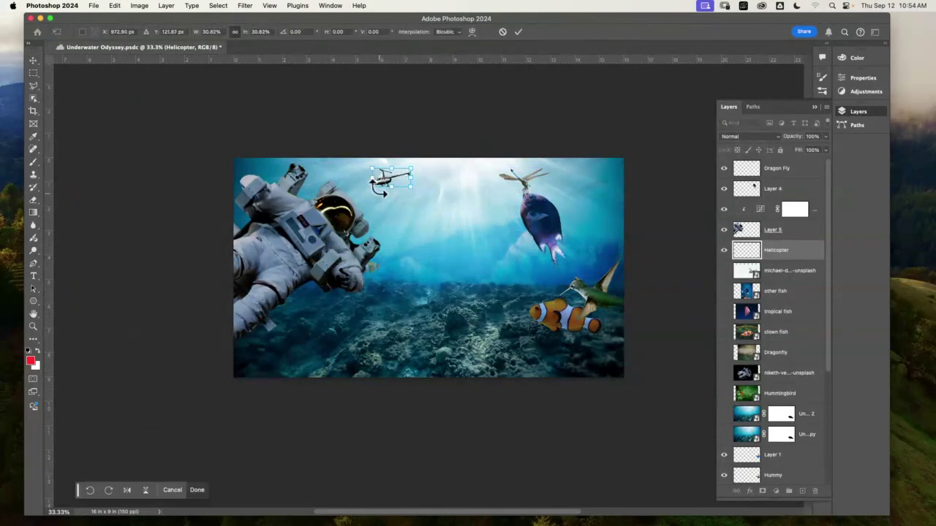
key("Return")
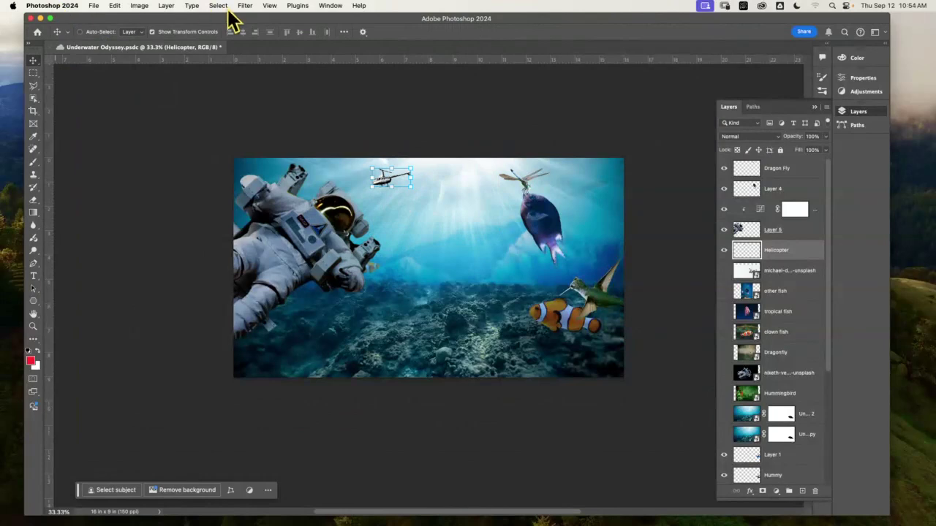
Apply a Gaussian Blur with a radius of about 4.2 pixels to the helicopter
left_click(242, 5)
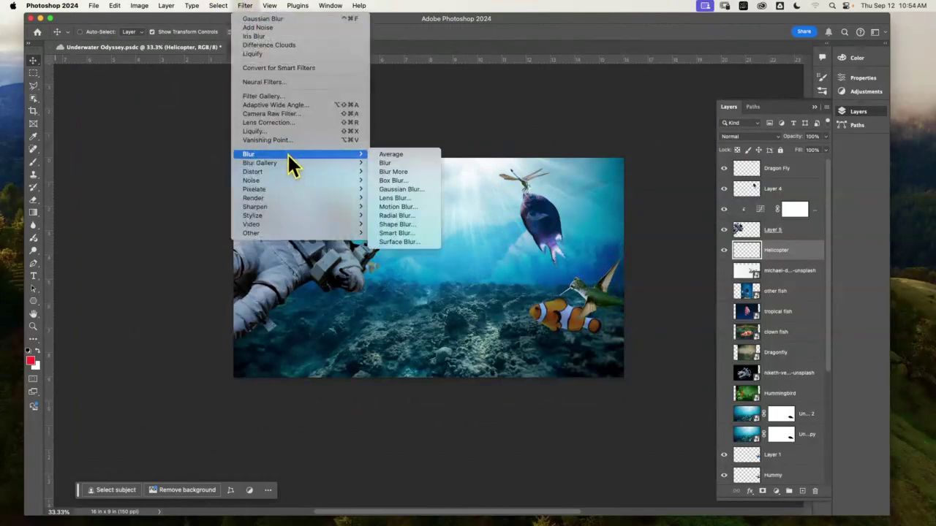
mouse_move(336, 155)
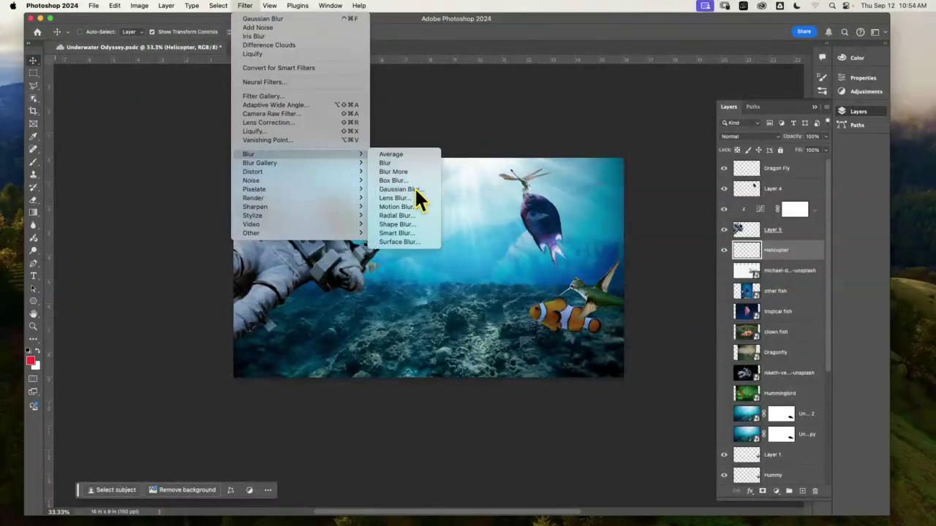
left_click(413, 187)
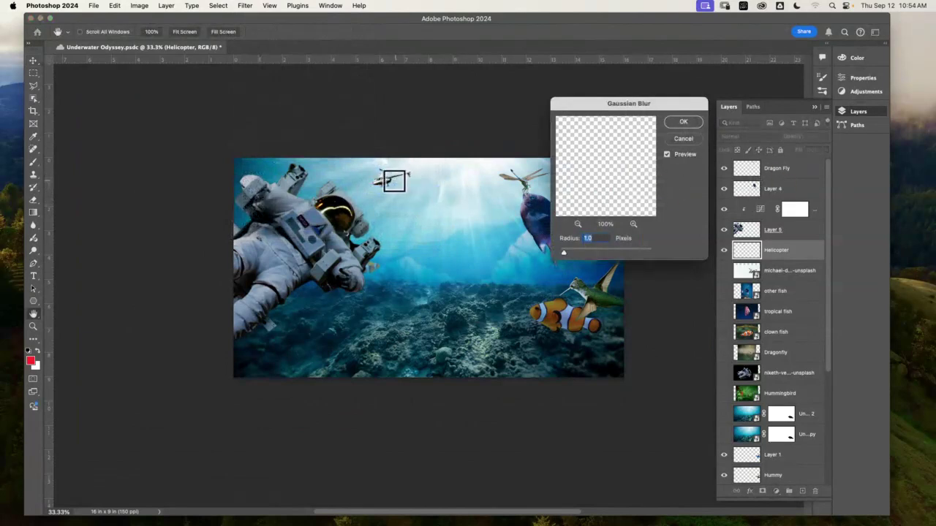
left_click(392, 180)
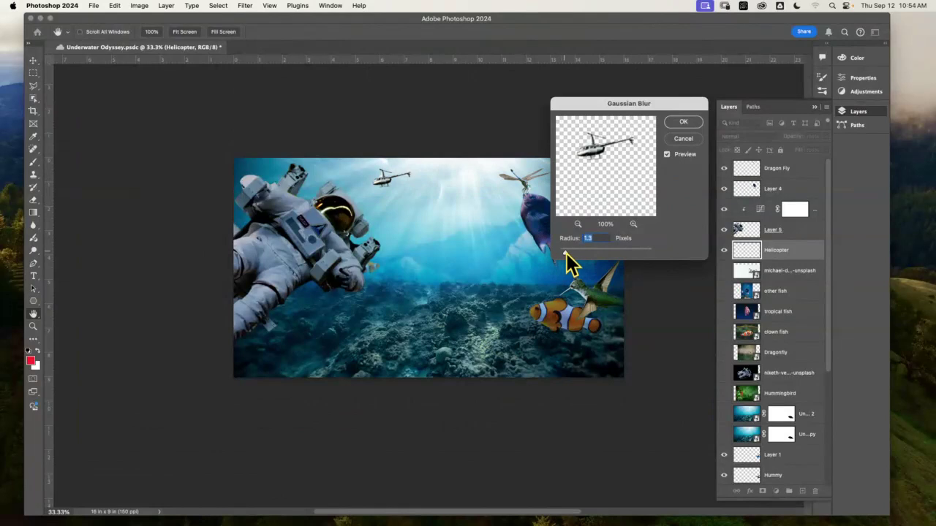
left_click_drag(563, 251, 577, 252)
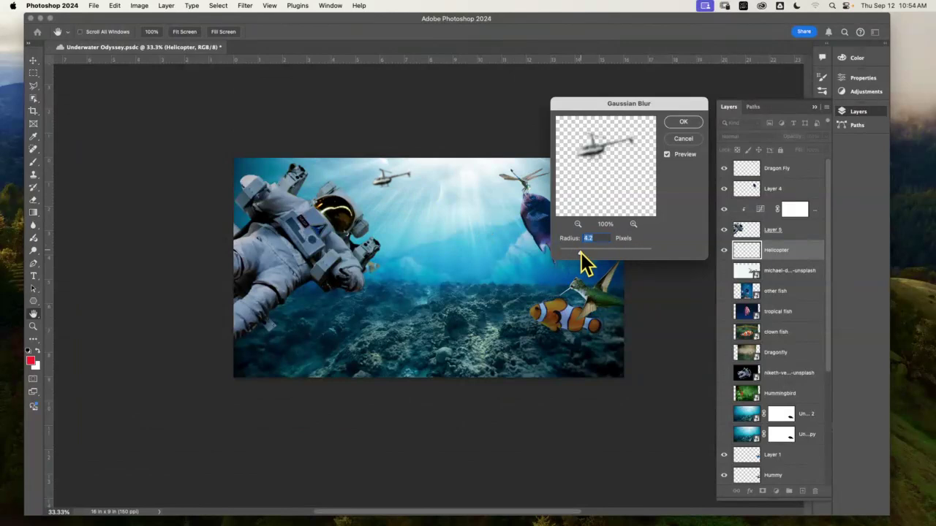
left_click(683, 122)
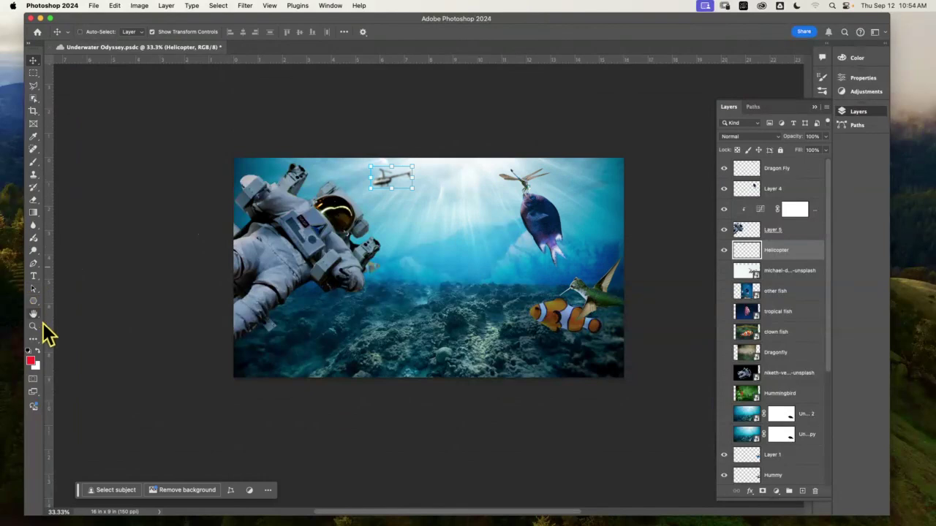
Reset the foreground colour to black and set up a soft round brush of 12 px with 0% hardness
left_click(33, 326)
left_click_drag(357, 169, 428, 224)
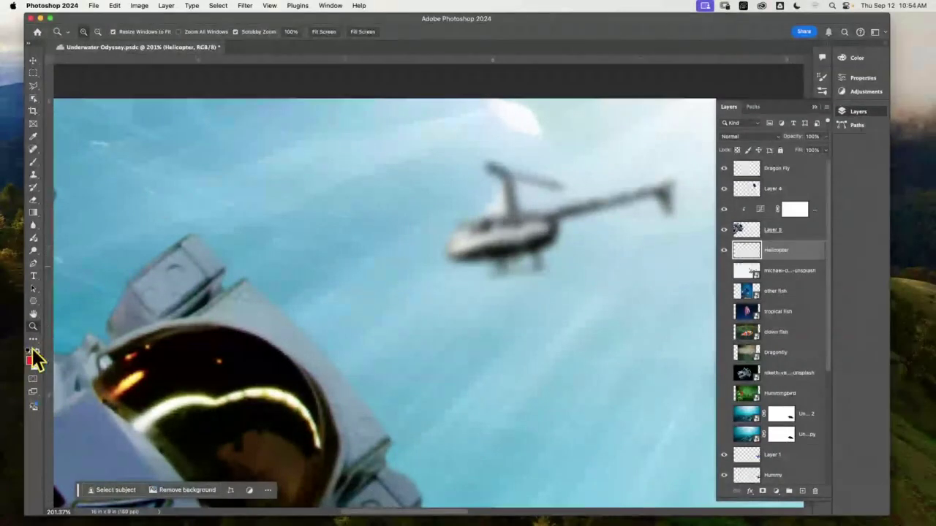
left_click(29, 351)
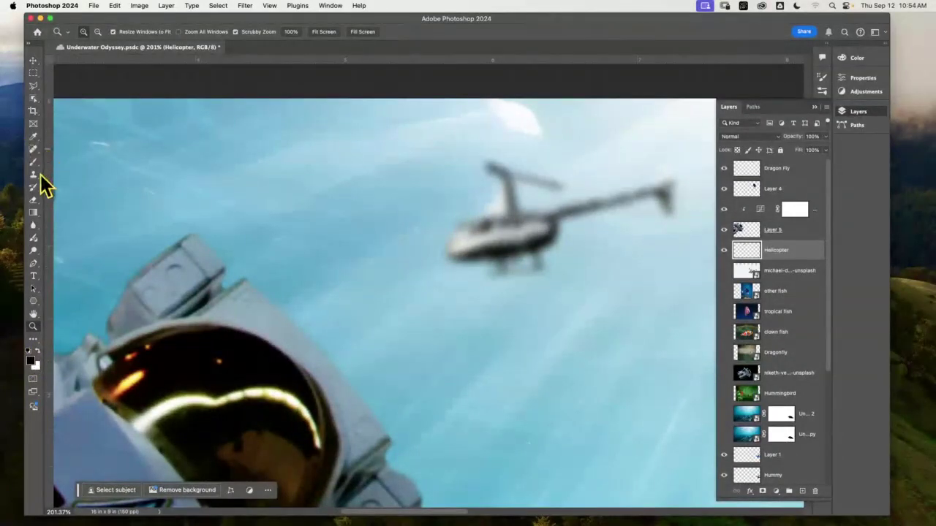
left_click(33, 161)
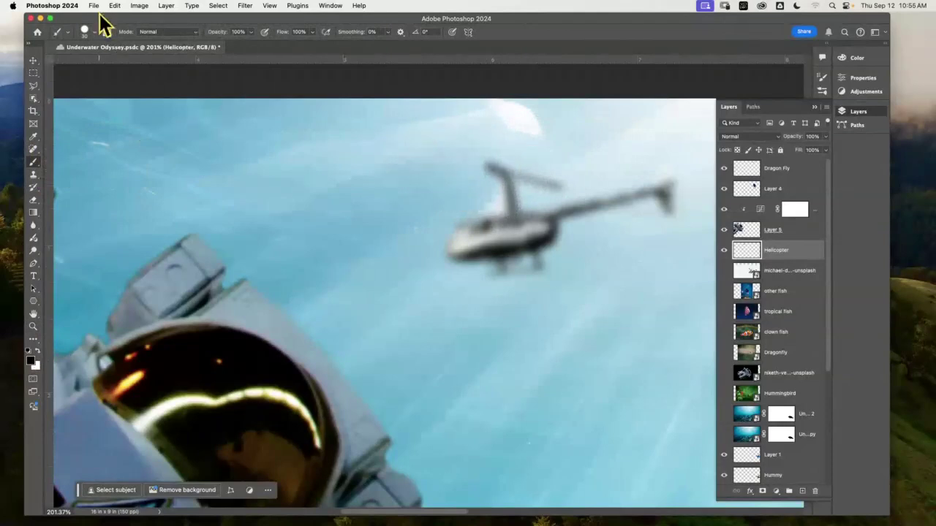
left_click(92, 33)
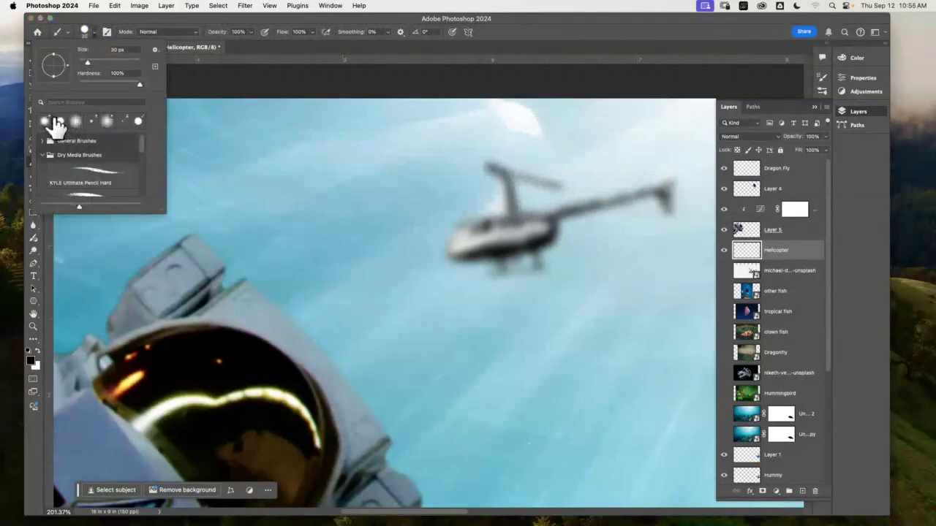
left_click(46, 121)
left_click_drag(88, 63, 82, 64)
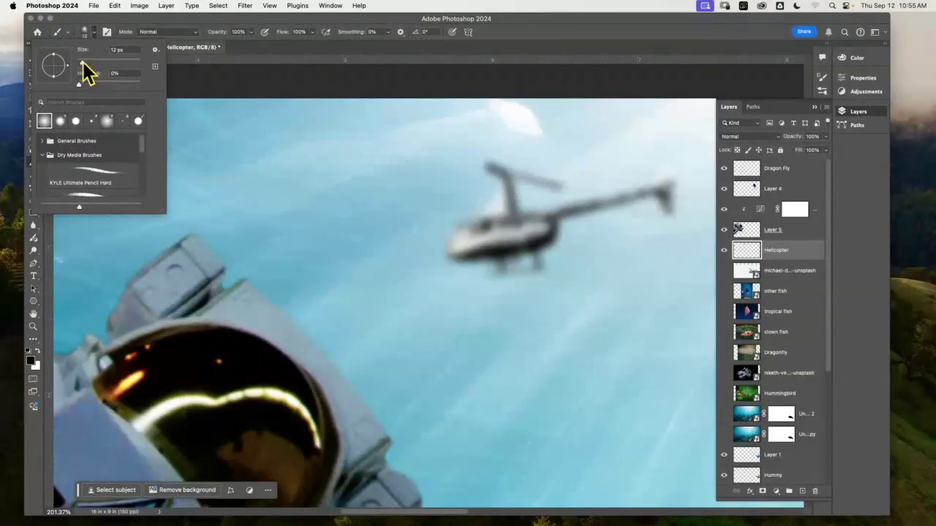
Try painting a straight rotor blade across the helicopter's mast directly on the Helicopter layer, with the brush at 50% opacity
left_click(482, 163)
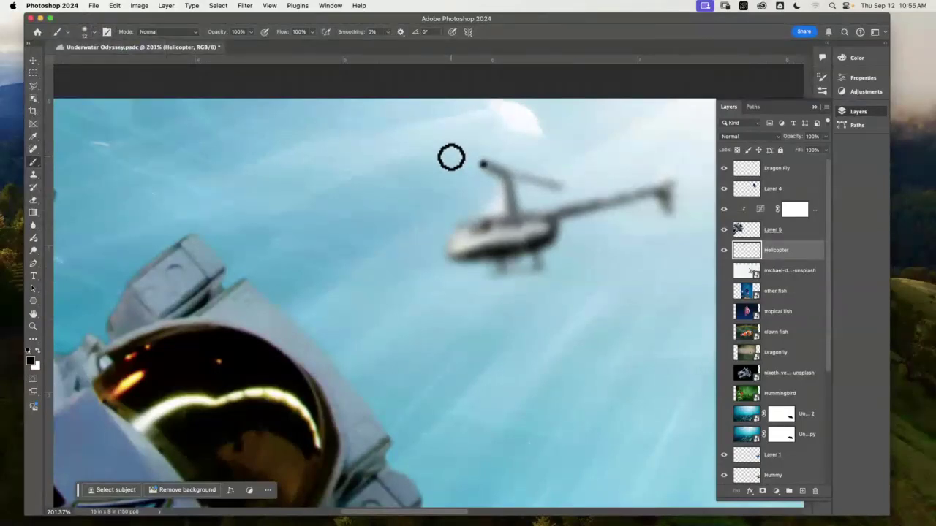
key("super+z")
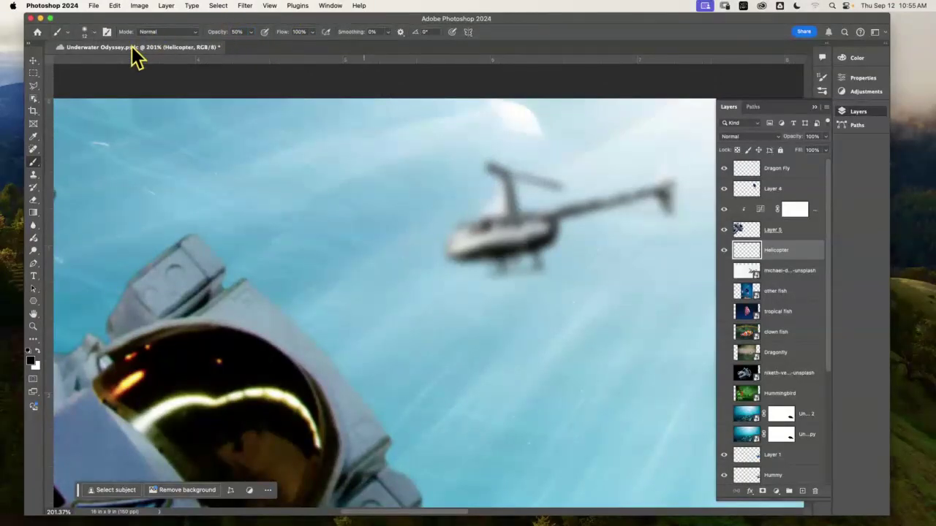
left_click(85, 32)
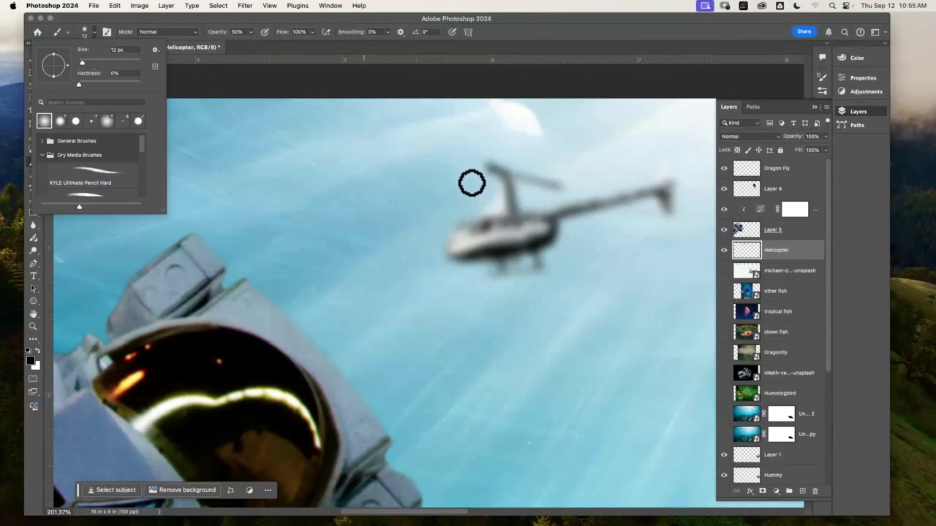
left_click(487, 167)
left_click(443, 158, "shift")
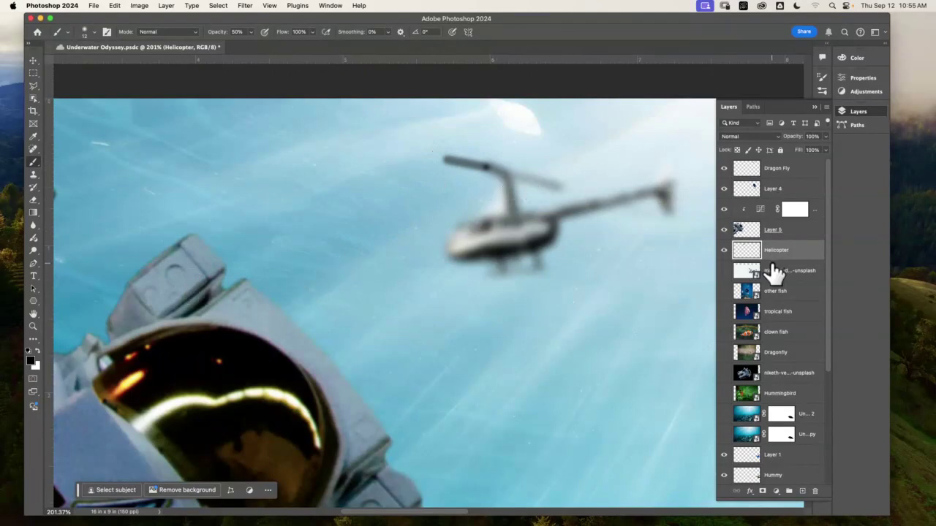
key("super+z")
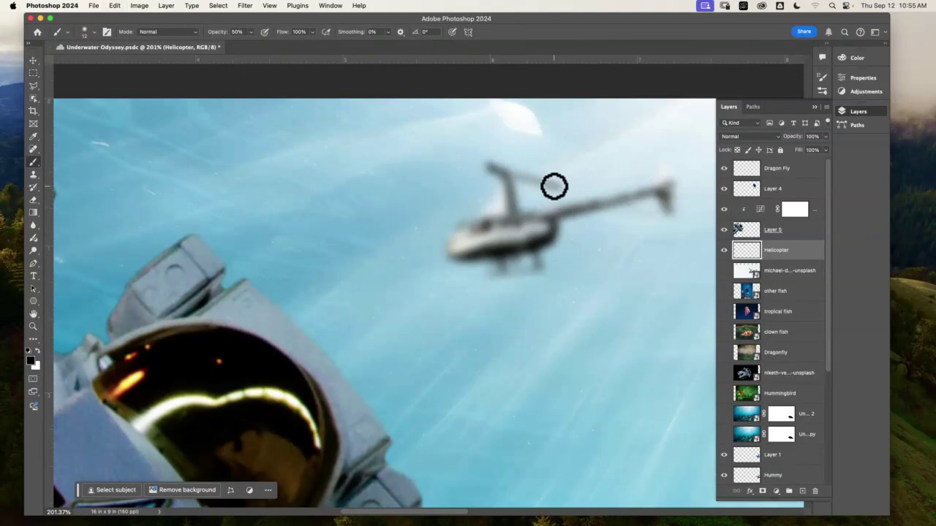
left_click(400, 147, "shift")
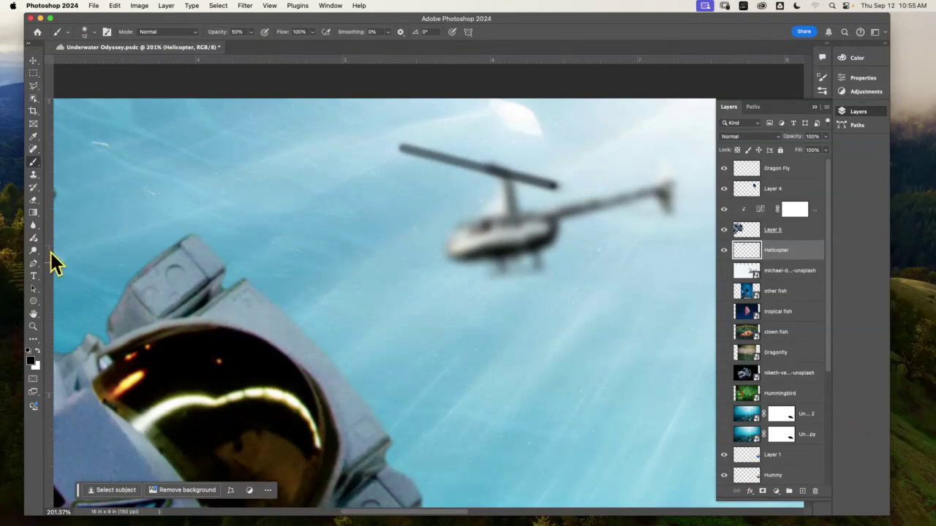
Try to use the Clone Stamp near the rotor blade's right end with a 35 px brush
left_click(33, 175)
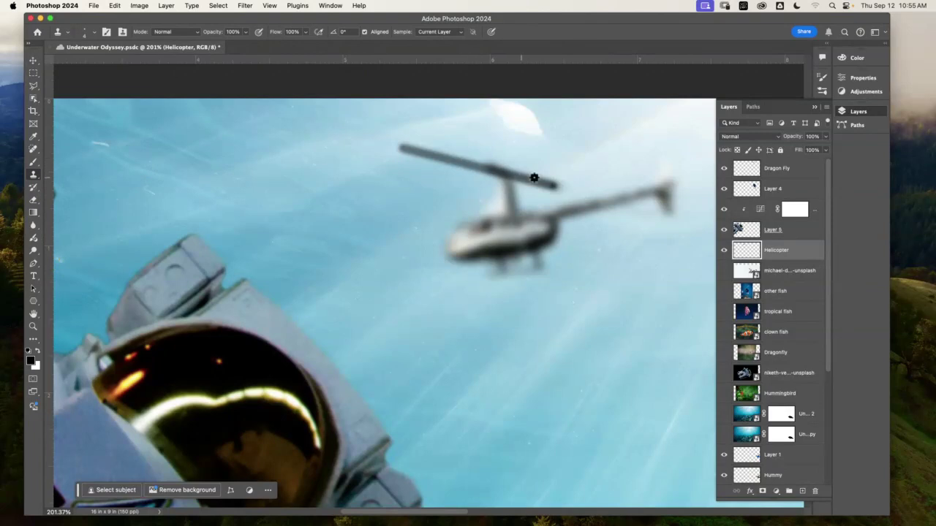
left_click(93, 34)
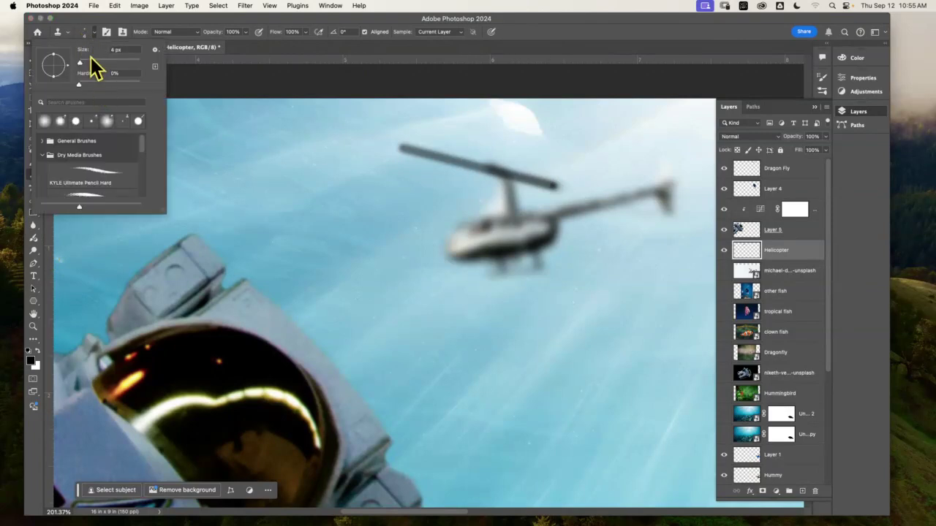
left_click_drag(81, 63, 90, 63)
left_click(575, 157)
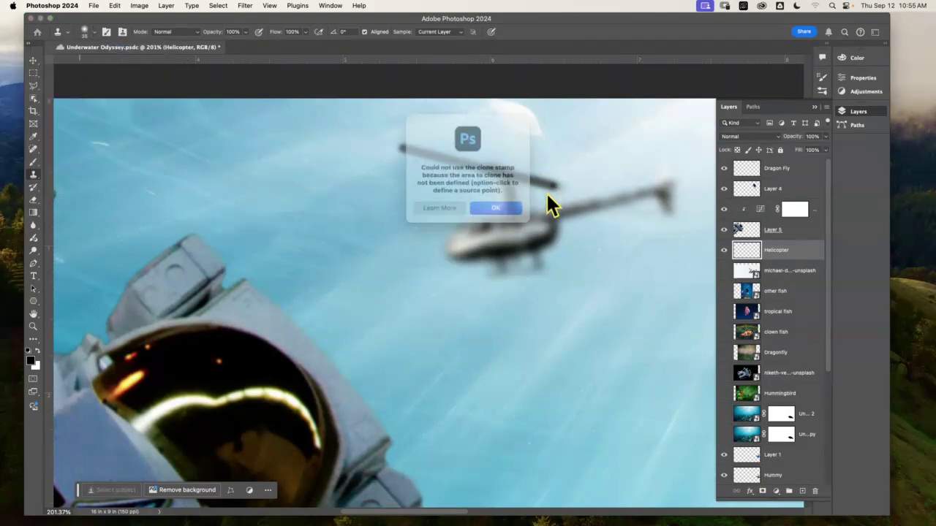
left_click(503, 209)
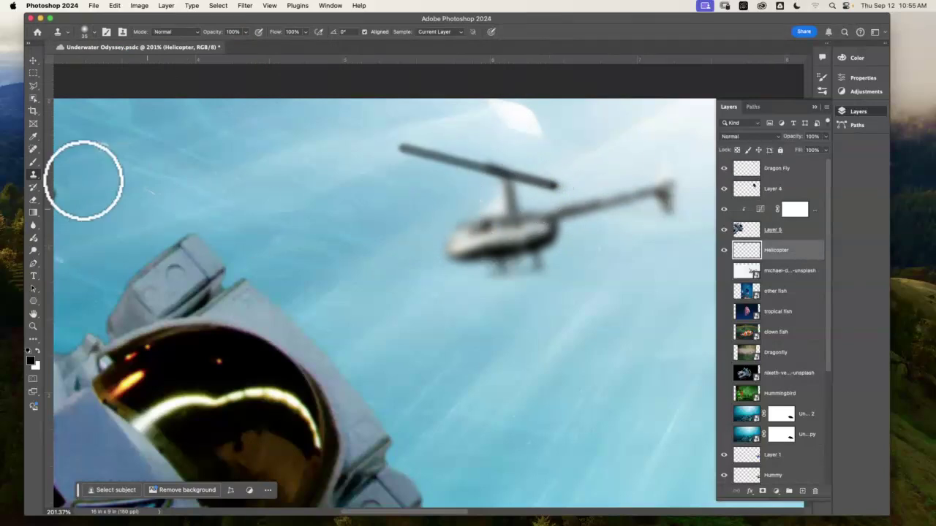
Try erasing the rotor blade's right end, and undo both the erasing and the painted blade
left_click(33, 199)
left_click(563, 192)
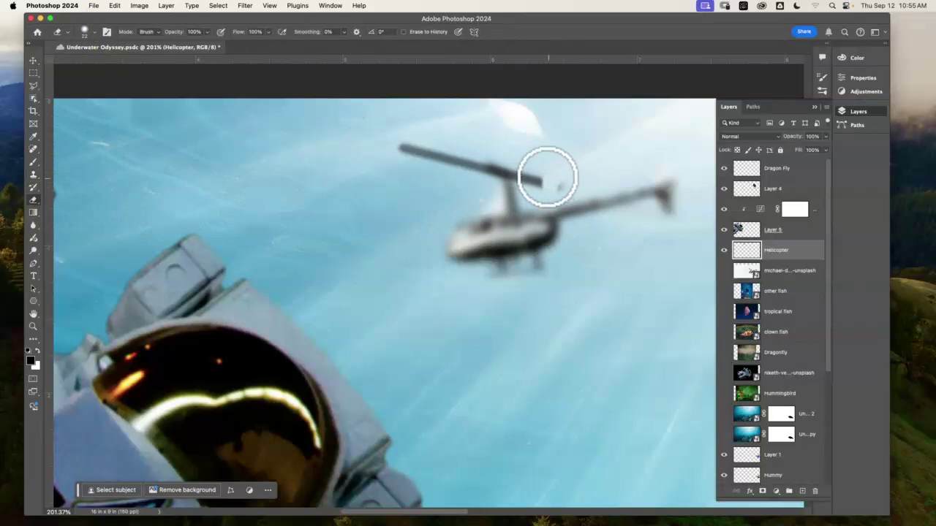
key("super+z")
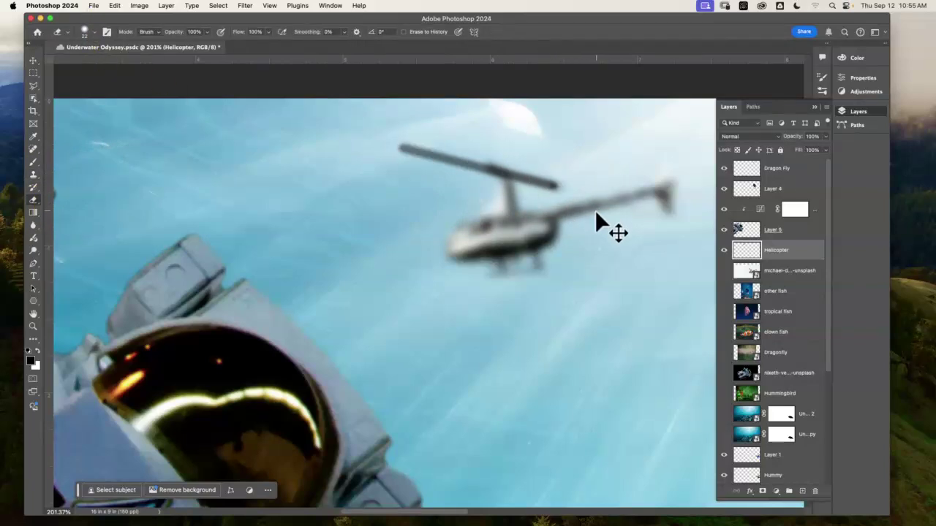
key("super+z")
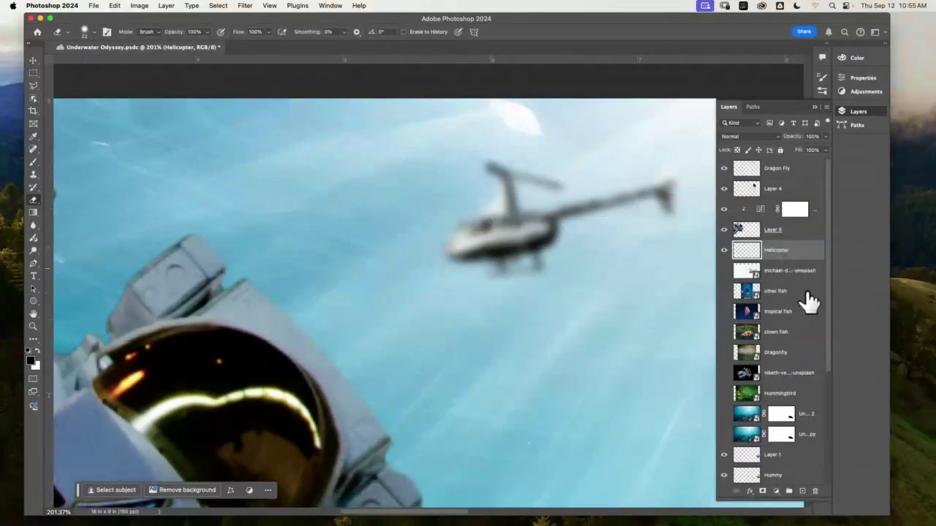
Add a new layer above Helicopter and paint a straight black rotor blade across the mast at 50% brush opacity
left_click(802, 491)
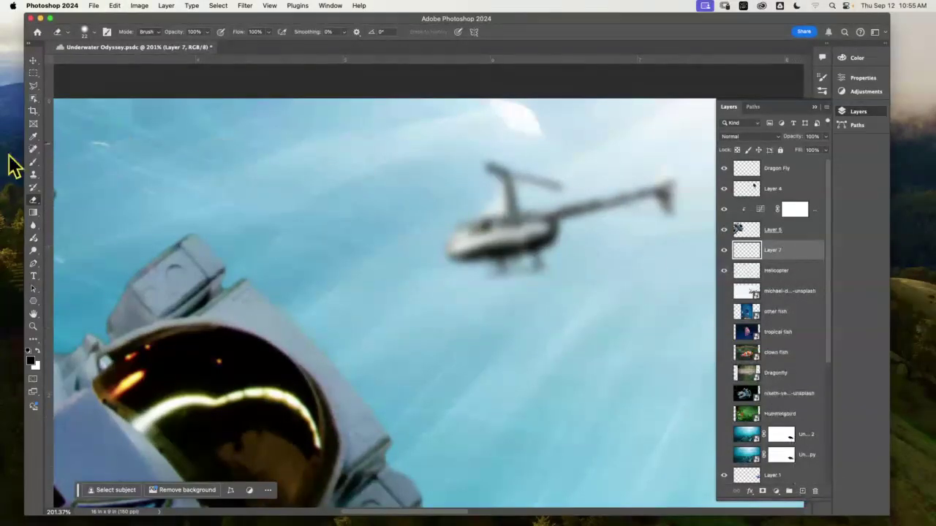
left_click(34, 162)
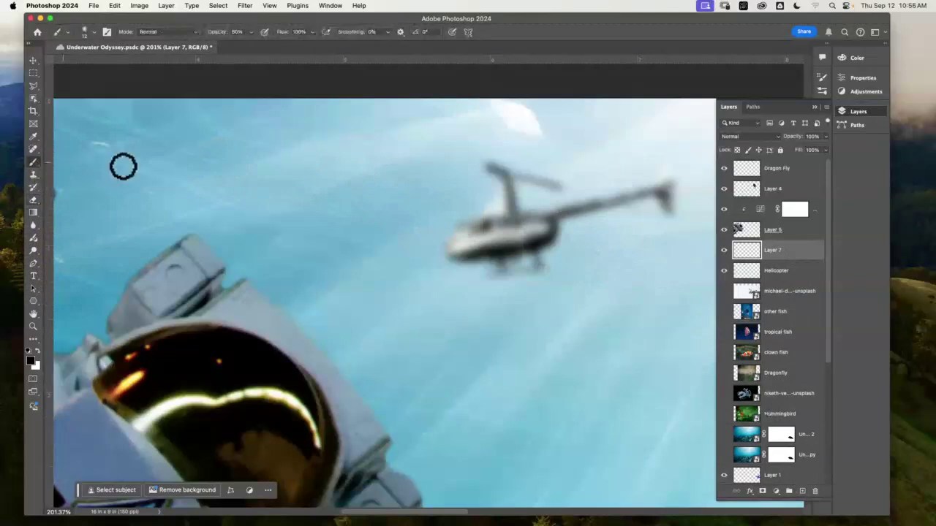
left_click_drag(541, 184, 559, 188)
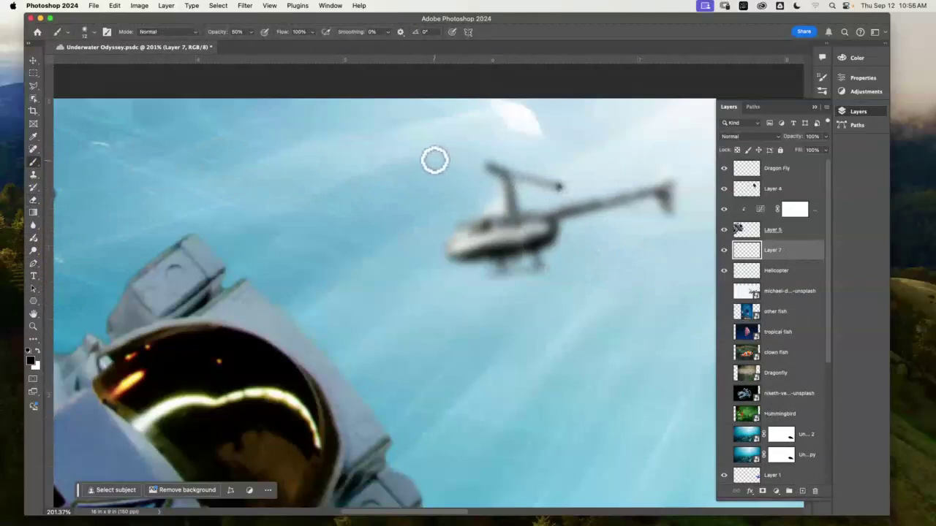
left_click(395, 144, "shift")
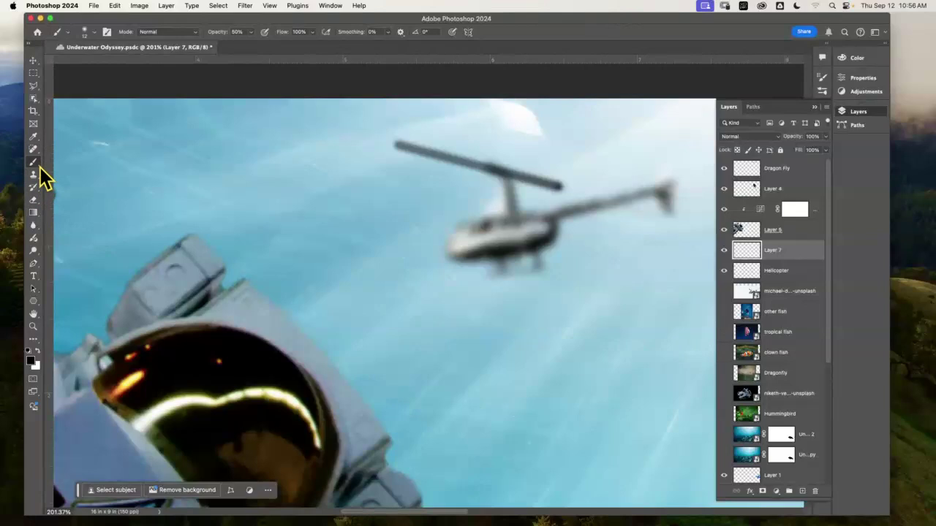
Erase the painted blade right of the mast and trim its left tip, using a 22 px eraser at 1% hardness
left_click(33, 199)
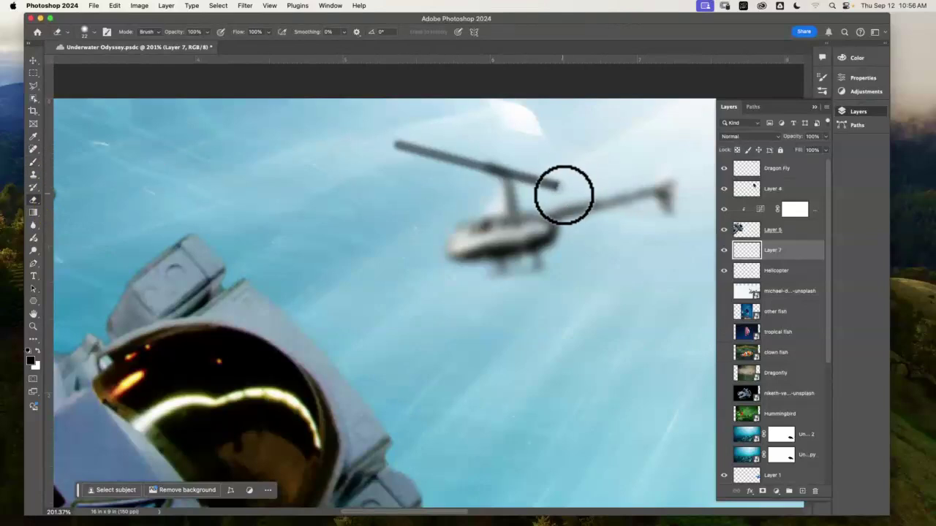
left_click(567, 192)
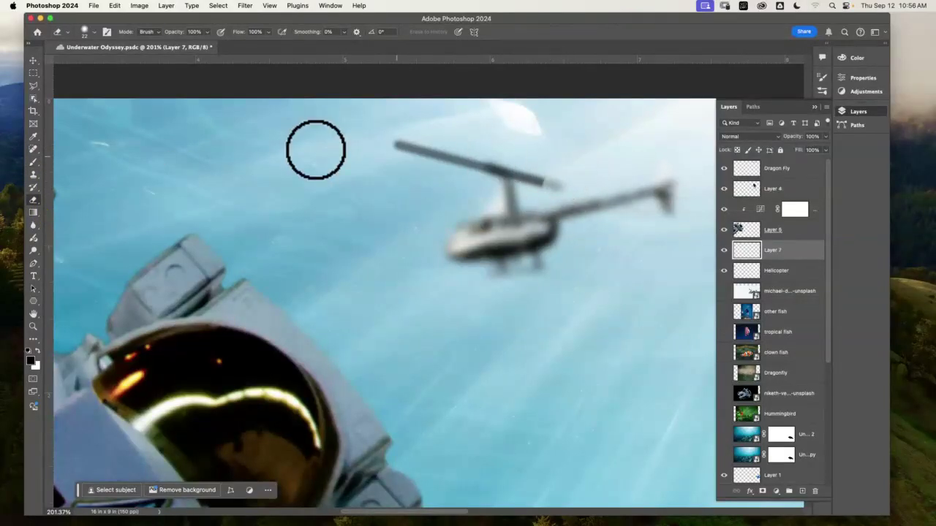
left_click(85, 33)
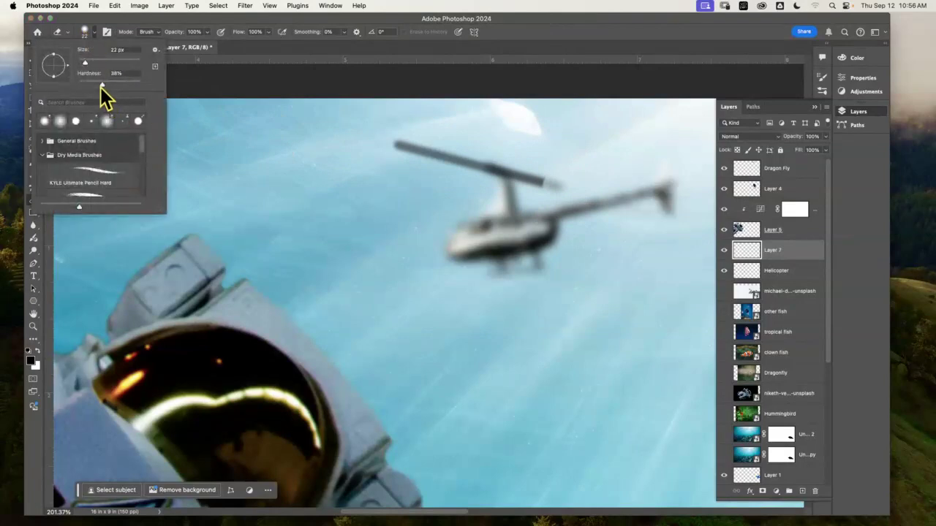
left_click_drag(101, 84, 80, 87)
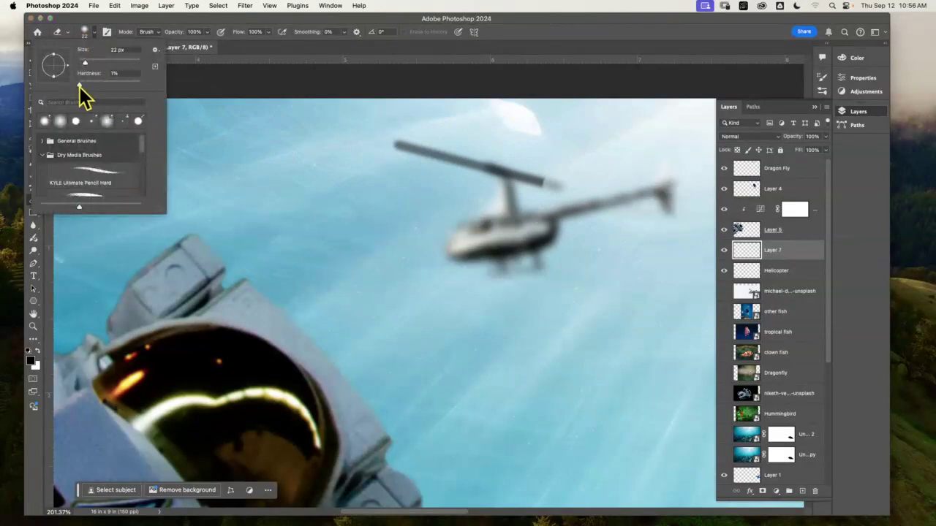
left_click(586, 175)
mouse_move(556, 176)
left_mouse_down()
mouse_move(541, 190)
mouse_move(557, 178)
mouse_move(536, 188)
mouse_move(492, 171)
mouse_move(509, 180)
left_mouse_up()
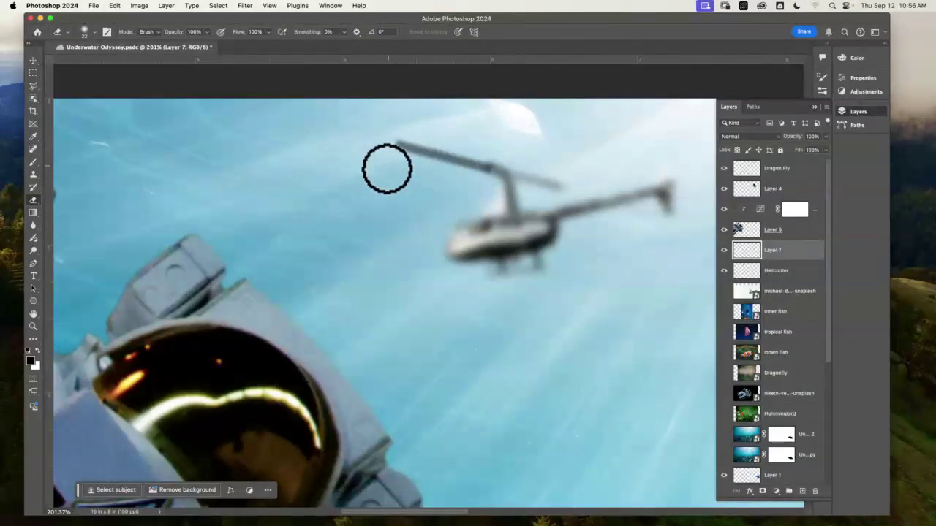
mouse_move(386, 168)
left_mouse_down()
mouse_move(401, 138)
mouse_move(407, 169)
mouse_move(317, 285)
mouse_move(414, 142)
left_mouse_up()
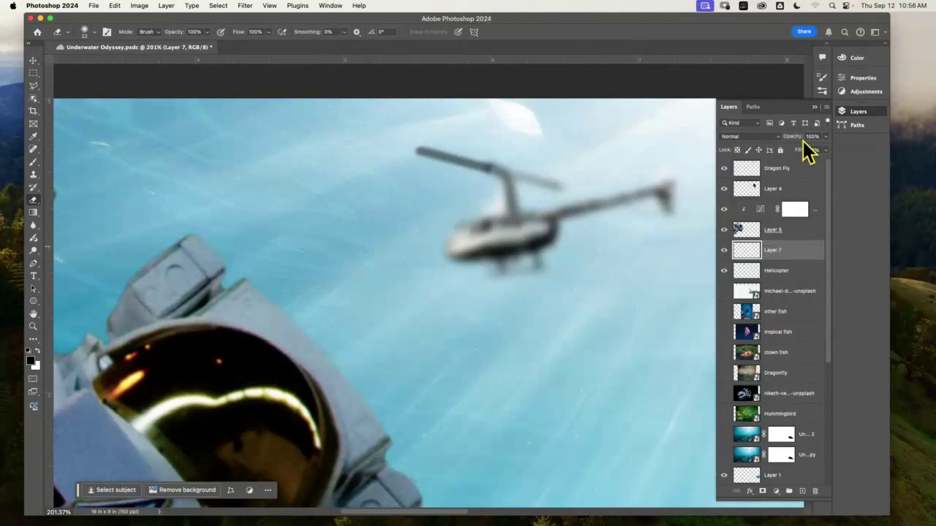
Lower the painted rotor blade layer's opacity to 53% and soften it with a Gaussian Blur below 4.2 pixels
left_click(825, 150)
left_click_drag(811, 150, 807, 151)
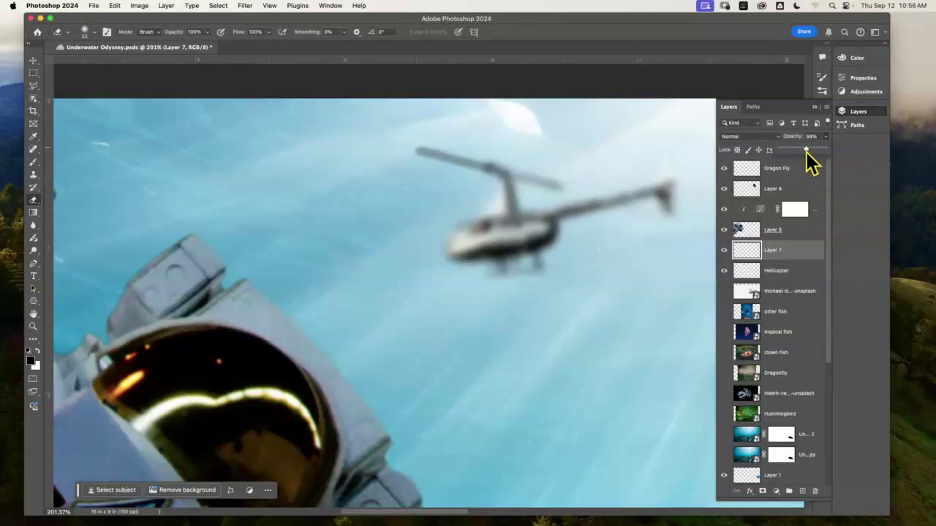
left_click(245, 5)
mouse_move(327, 155)
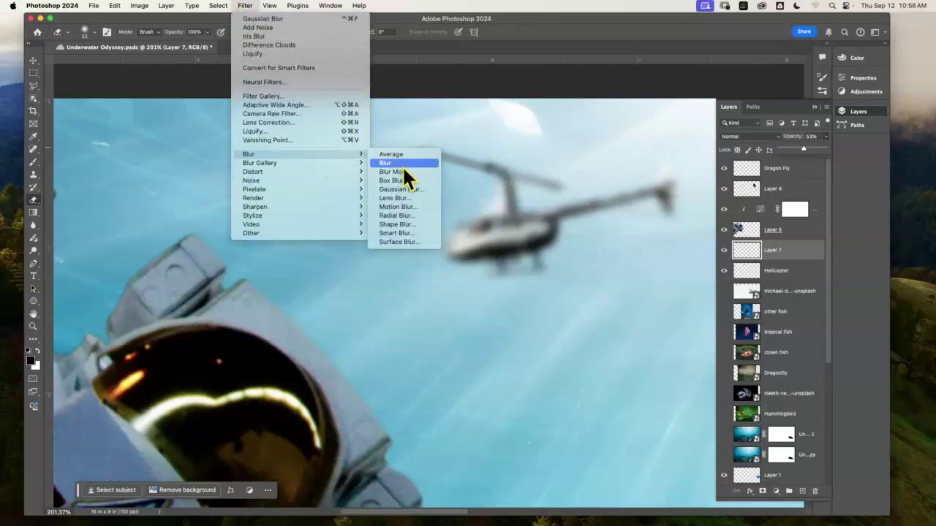
left_click(414, 194)
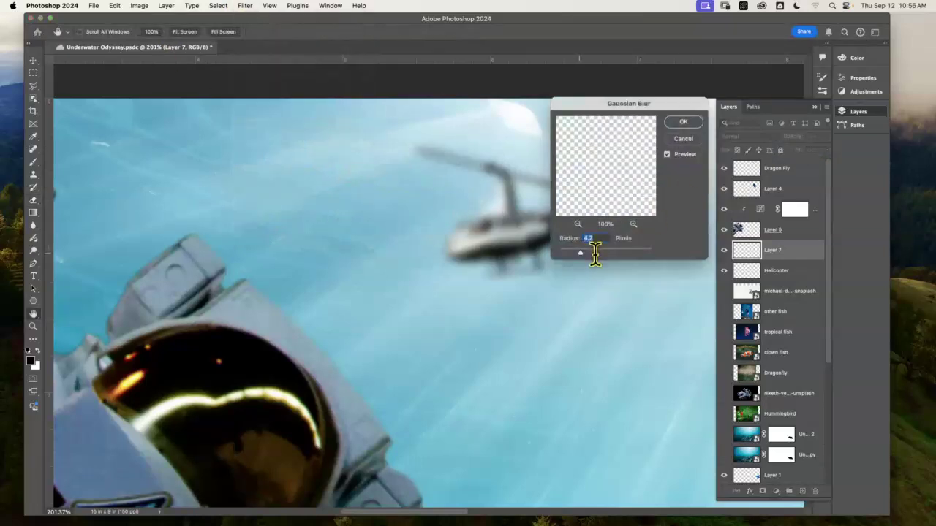
left_click_drag(579, 252, 572, 251)
left_click(683, 122)
key("super+0")
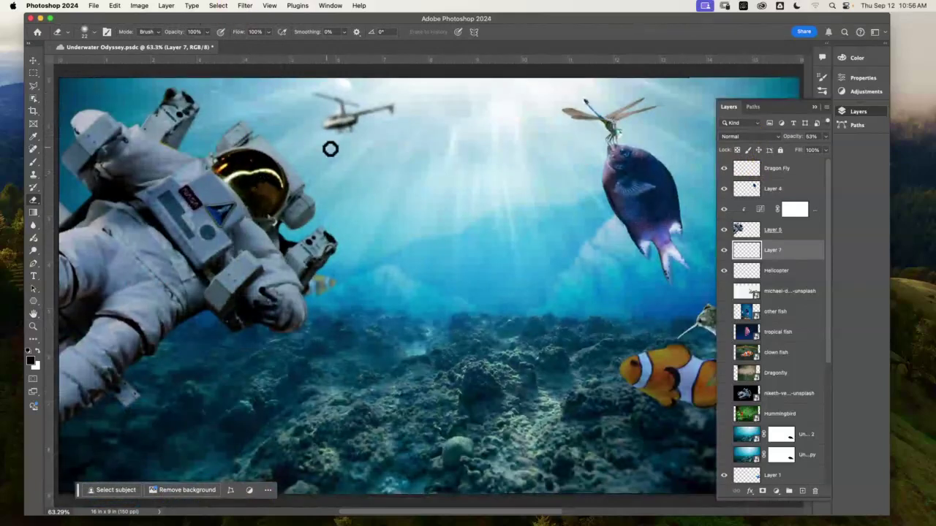
Move the painted rotor blade slightly down and to the left, away from the helicopter's mast
left_click(34, 60)
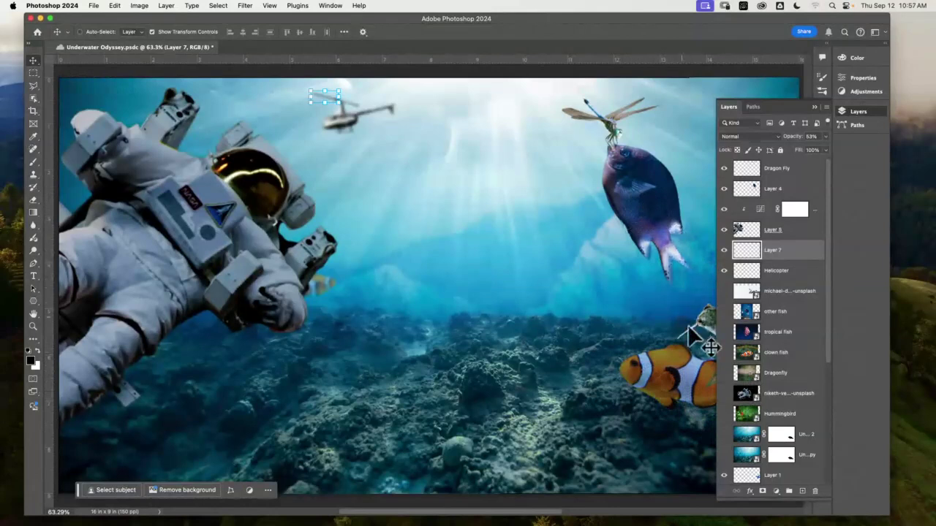
left_click_drag(689, 322, 696, 320)
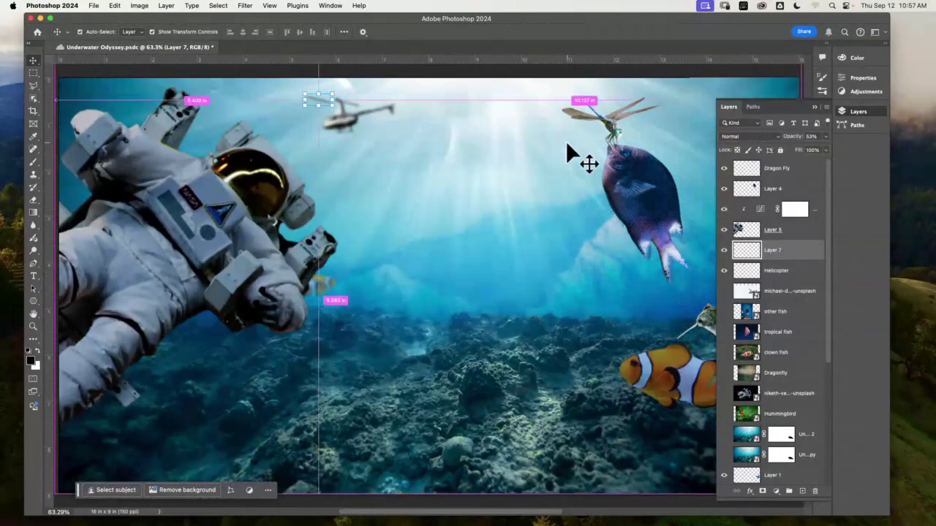
key("super+minus")
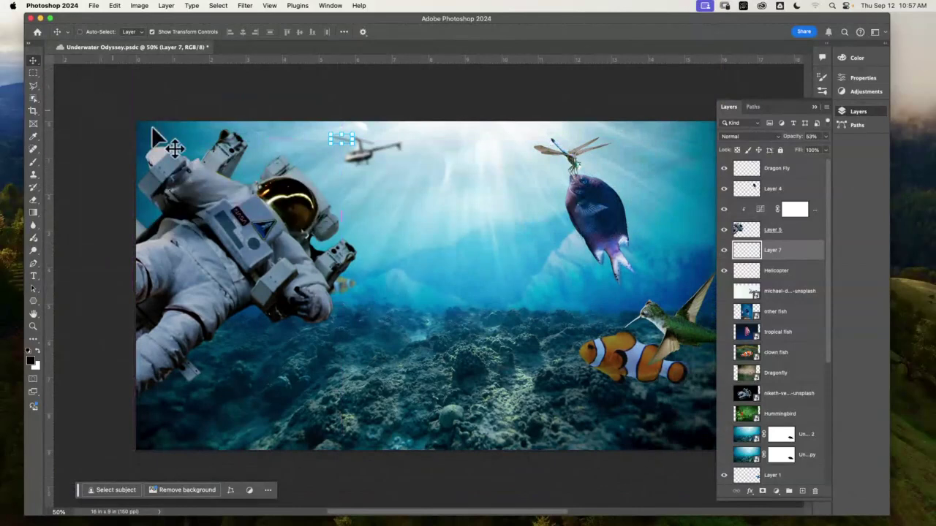
Move the purple fish on Layer 4 to the middle of the scene and rotate it to about -33 degrees
left_click_drag(779, 231, 793, 208)
left_click(773, 188)
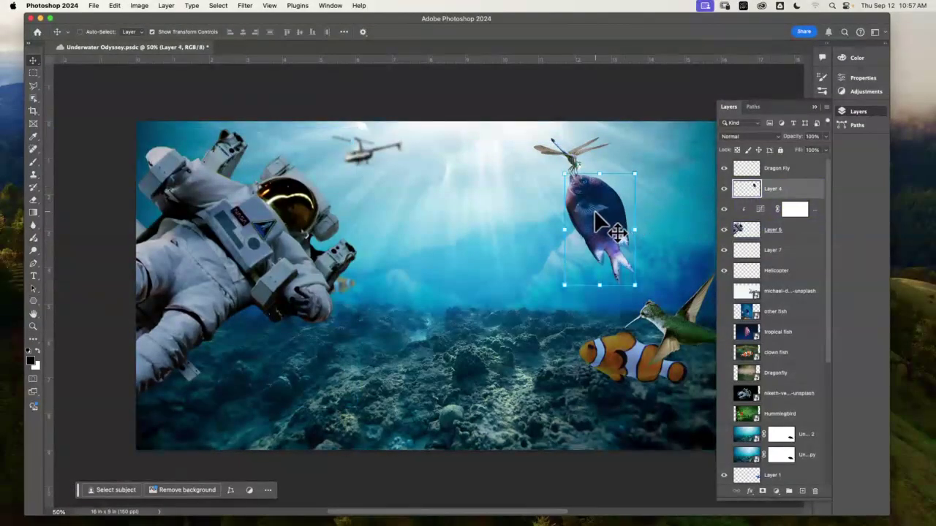
left_click_drag(594, 210, 469, 241)
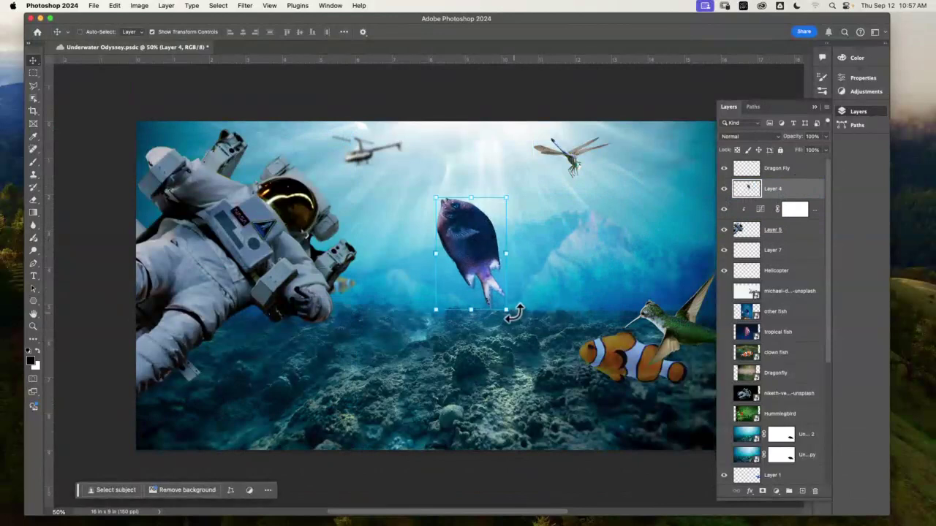
left_click_drag(515, 313, 558, 290)
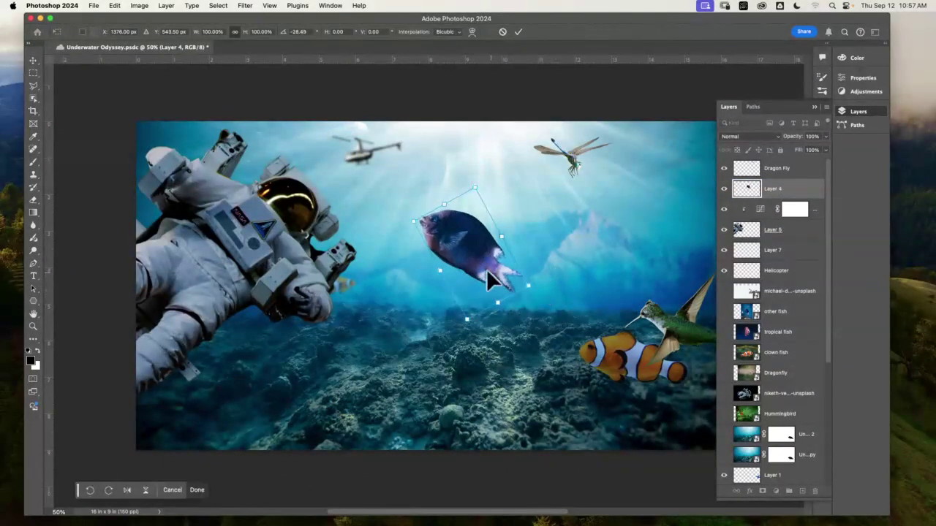
left_click_drag(486, 280, 514, 278)
left_click_drag(567, 290, 584, 287)
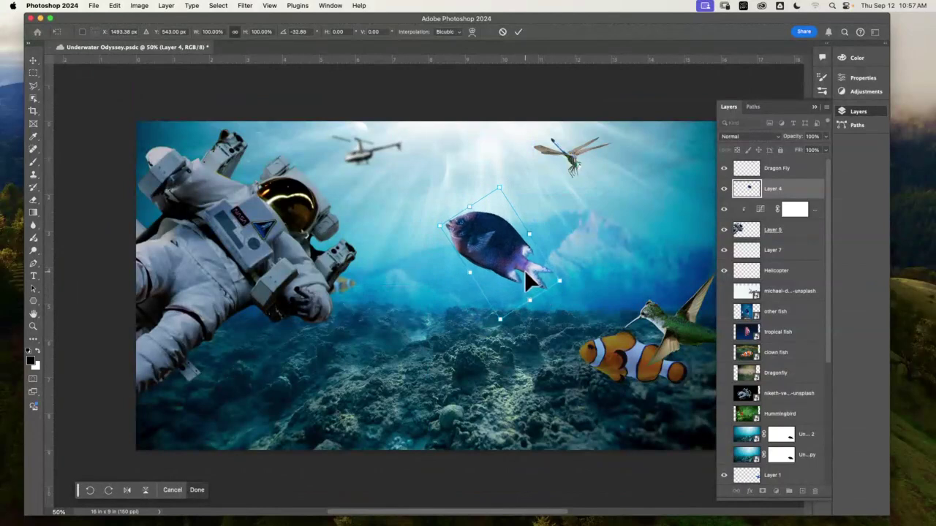
Duplicate the purple fish's layer and hide the original Layer 4
left_click_drag(795, 209, 802, 490)
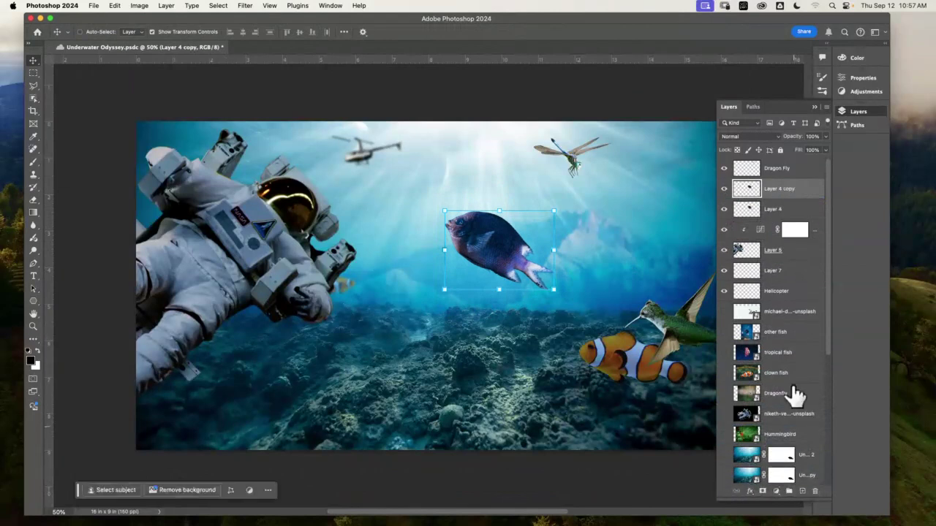
left_click(724, 210)
Soften the duplicated fish slightly with a Gaussian Blur
left_click(245, 6)
mouse_move(356, 155)
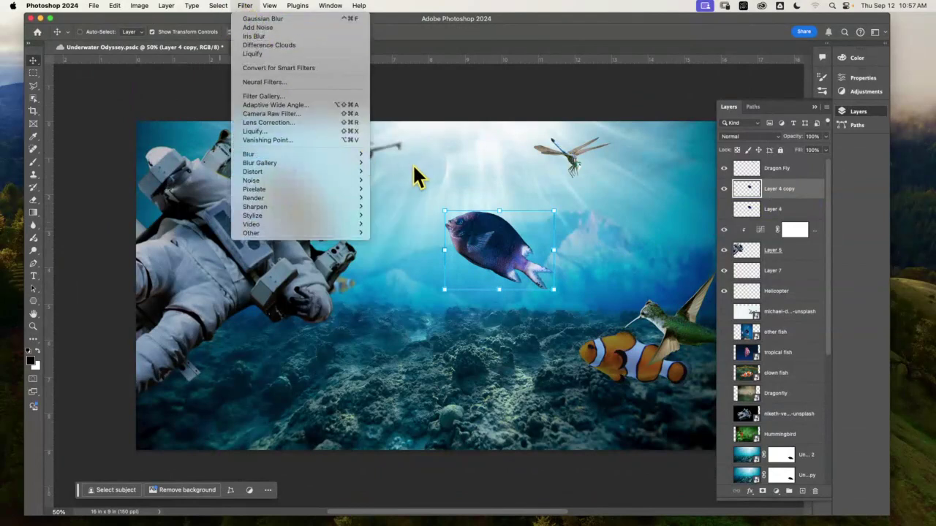
left_click(400, 192)
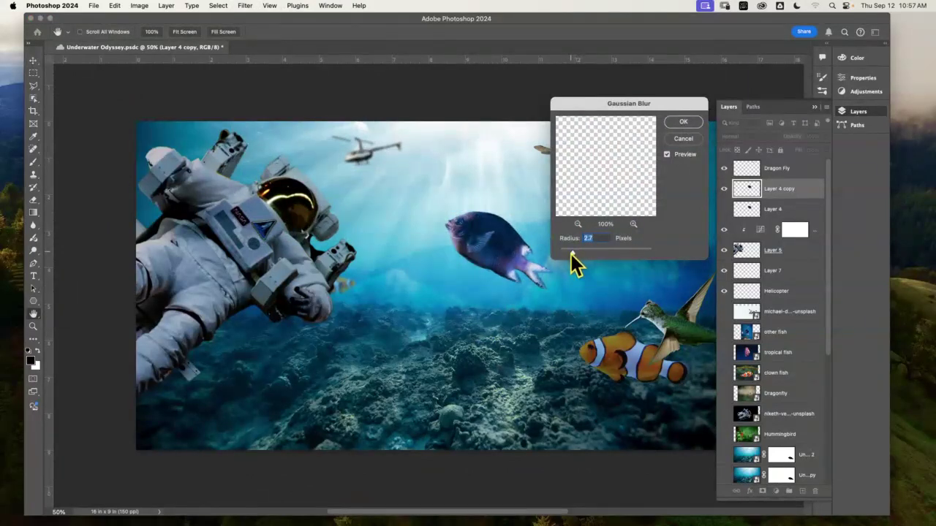
left_click_drag(574, 253, 576, 255)
left_click(685, 126)
key("v")
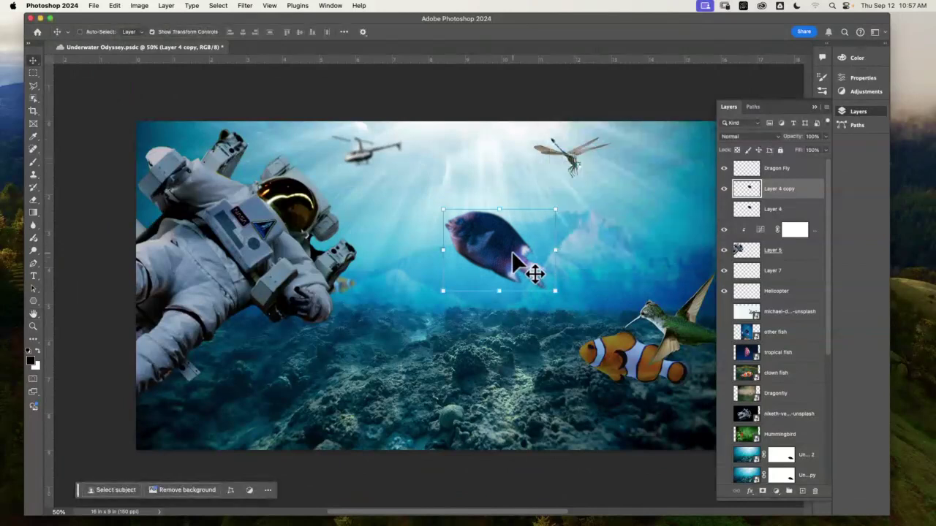
Apply a Motion Blur to the duplicated fish at an angle of -26° and a distance of 48 pixels
left_click(245, 7)
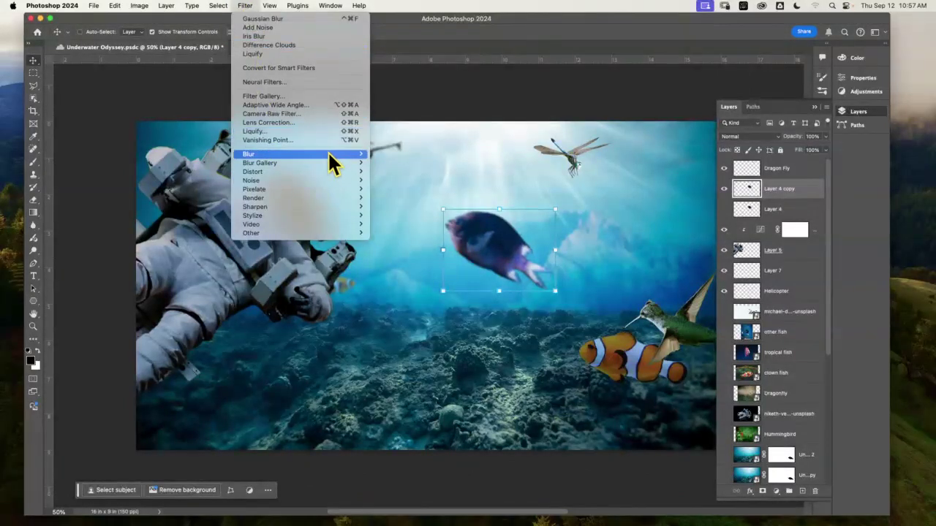
mouse_move(328, 162)
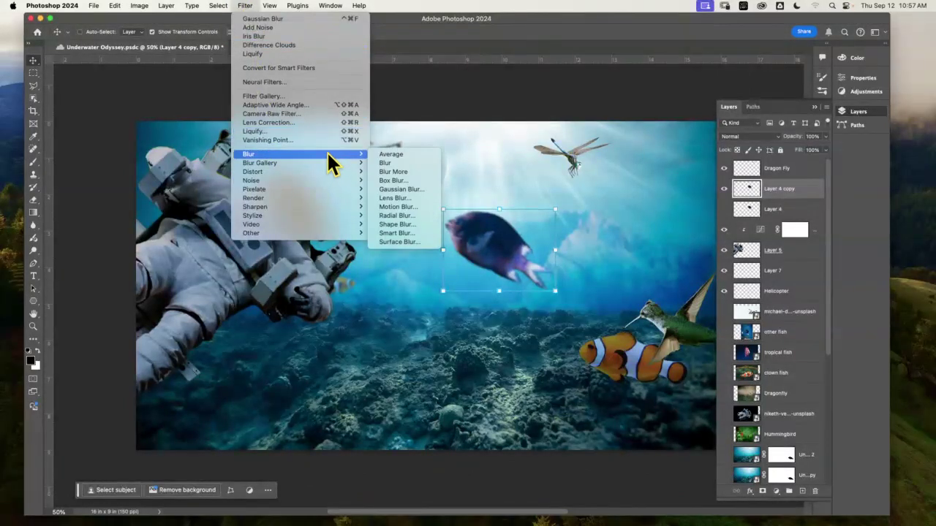
left_click(411, 207)
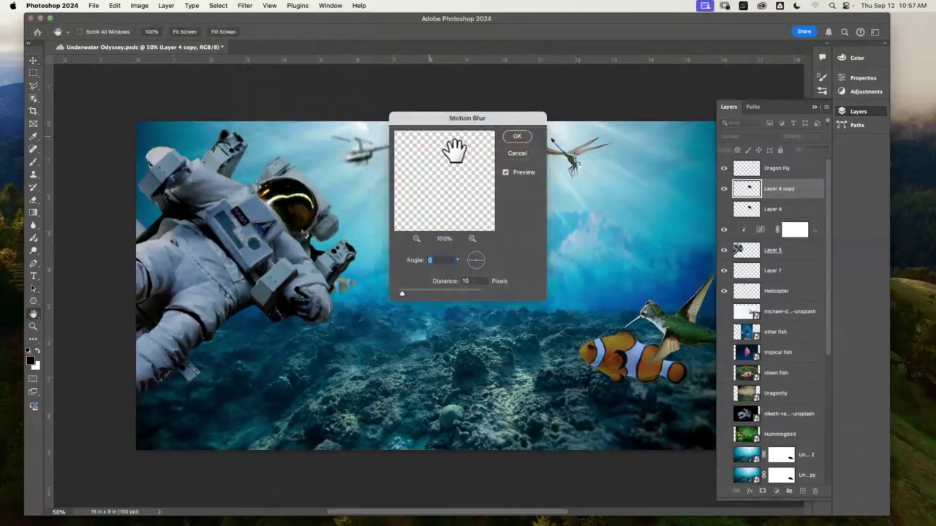
left_click_drag(524, 138, 397, 194)
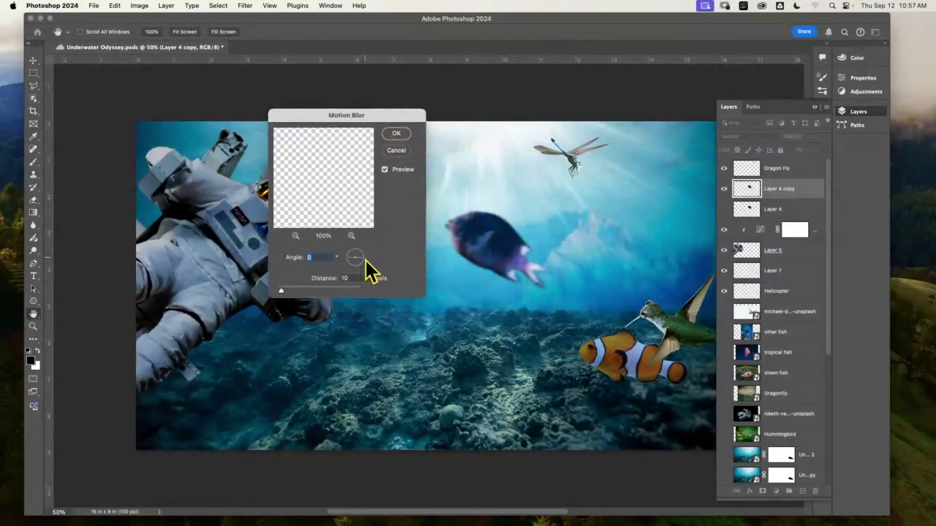
left_click(360, 259)
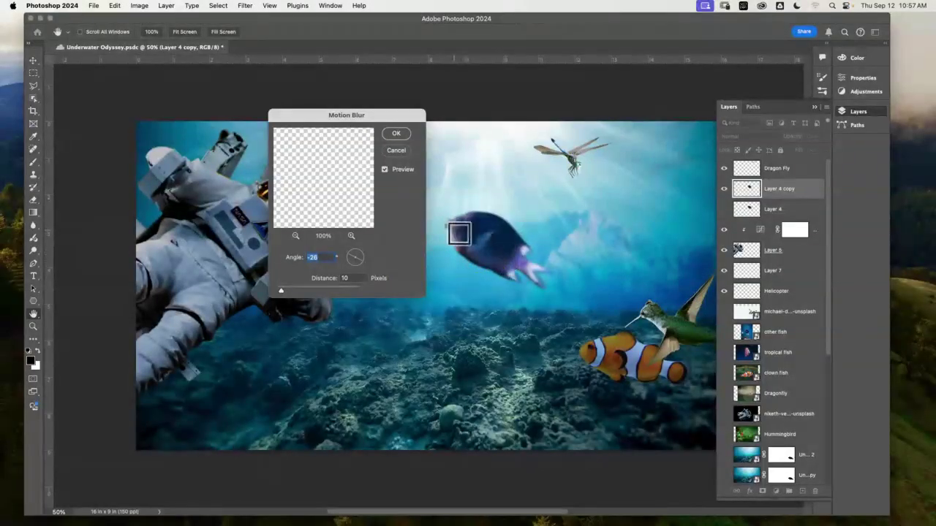
left_click_drag(281, 292, 298, 292)
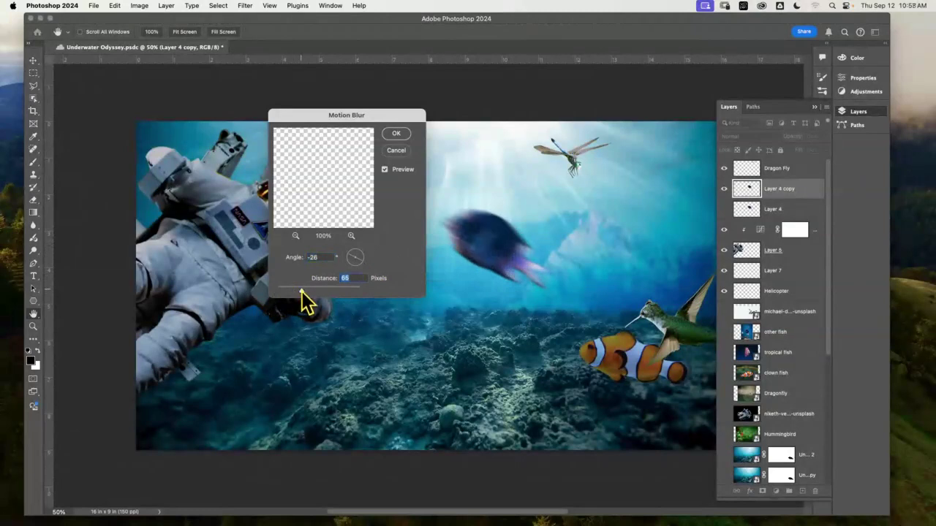
type("42")
left_click_drag(316, 291, 312, 293)
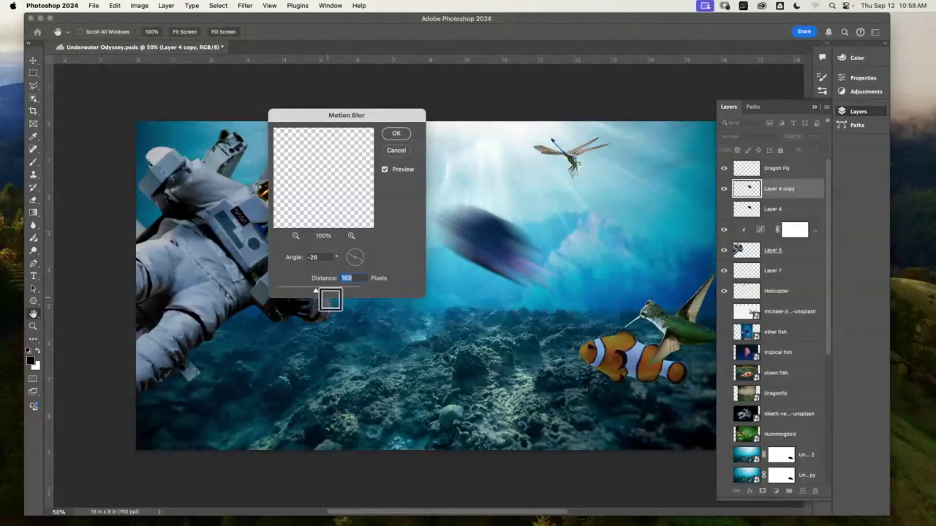
left_click_drag(318, 292, 310, 289)
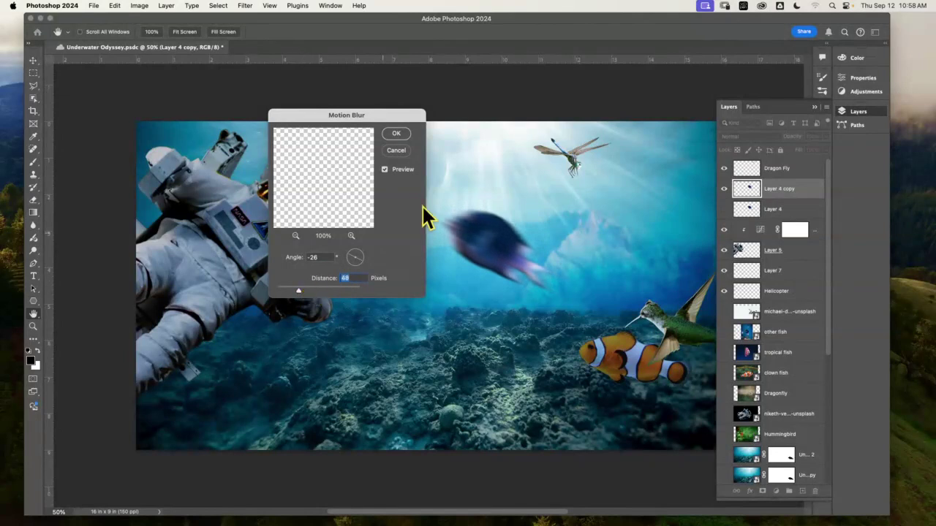
left_click(407, 136)
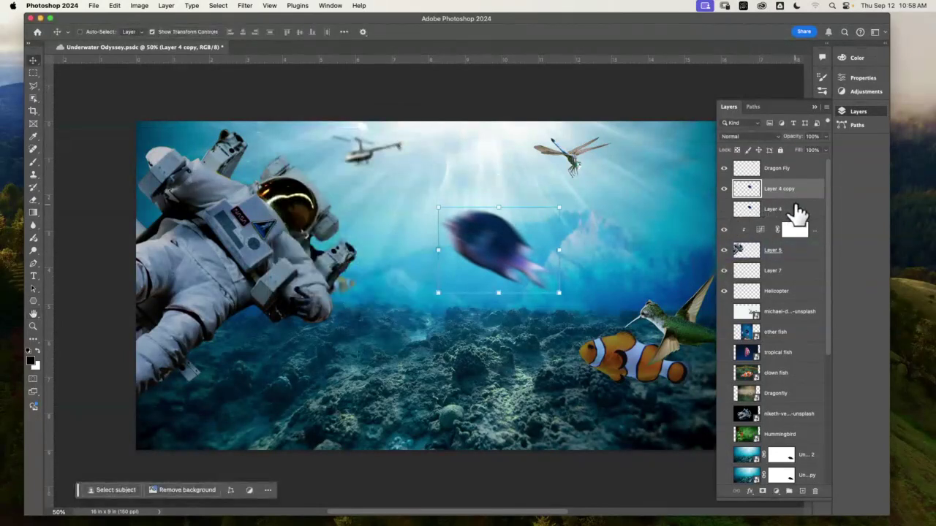
Show the original fish above its blurred copy and nudge it slightly up and to the left
left_click(725, 209)
left_click_drag(800, 211, 790, 182)
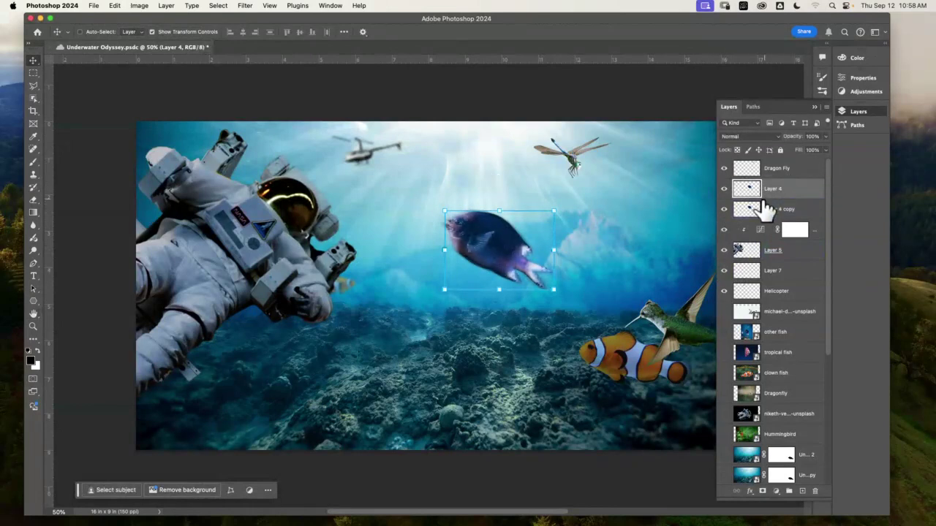
left_click_drag(503, 231, 497, 228)
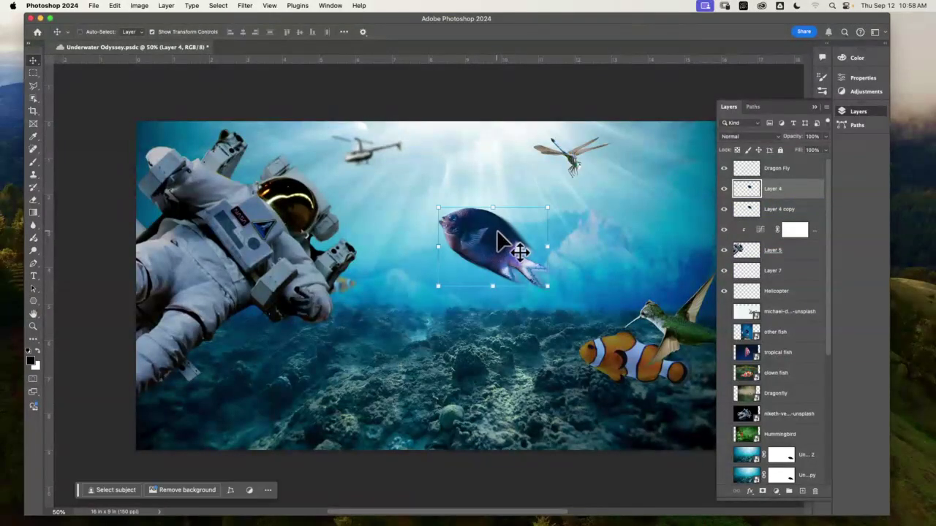
Lower the sharp Layer 4 fish's opacity to 75% and place it beneath the blurred Layer 4 copy
left_click(33, 326)
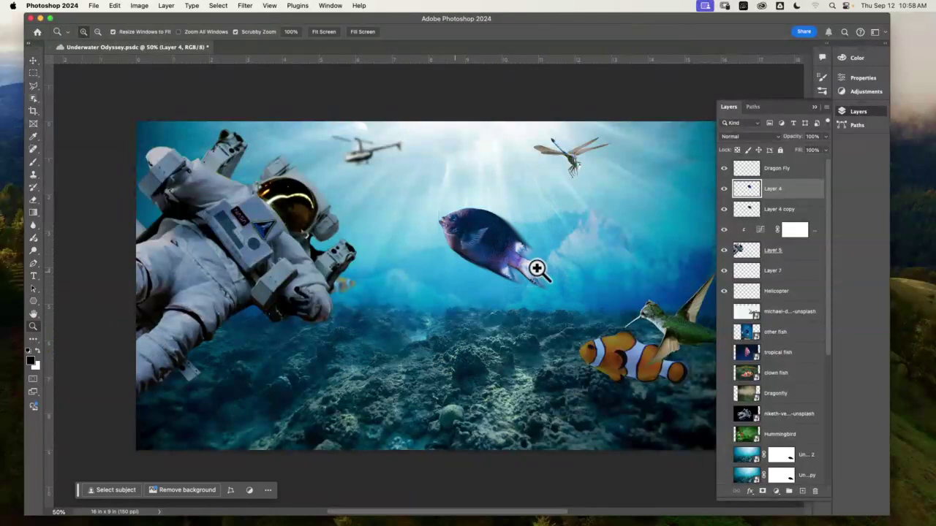
left_click_drag(501, 256, 549, 268)
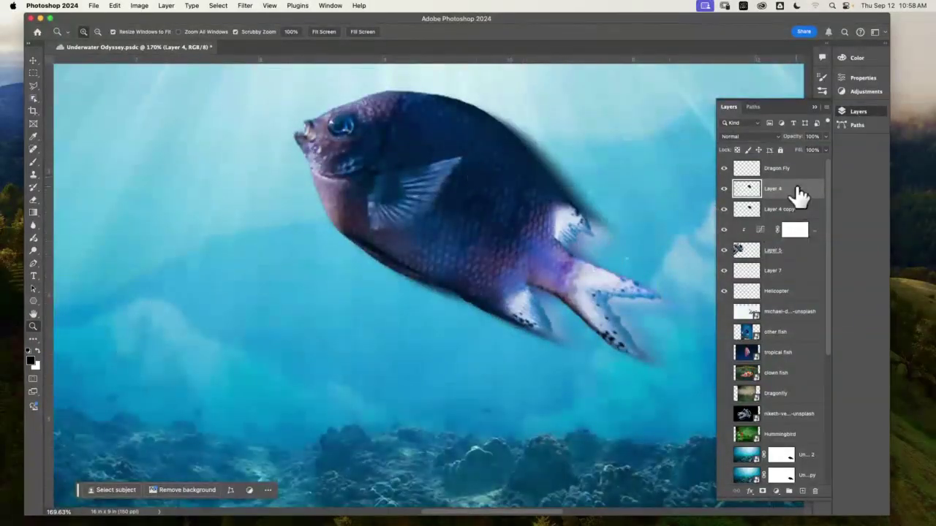
left_click(816, 137)
type("75")
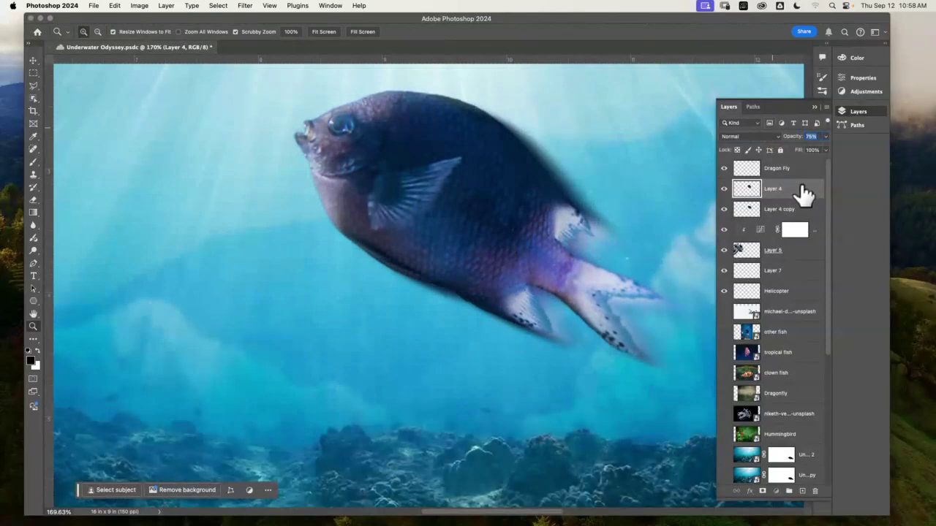
left_click_drag(804, 194, 817, 227)
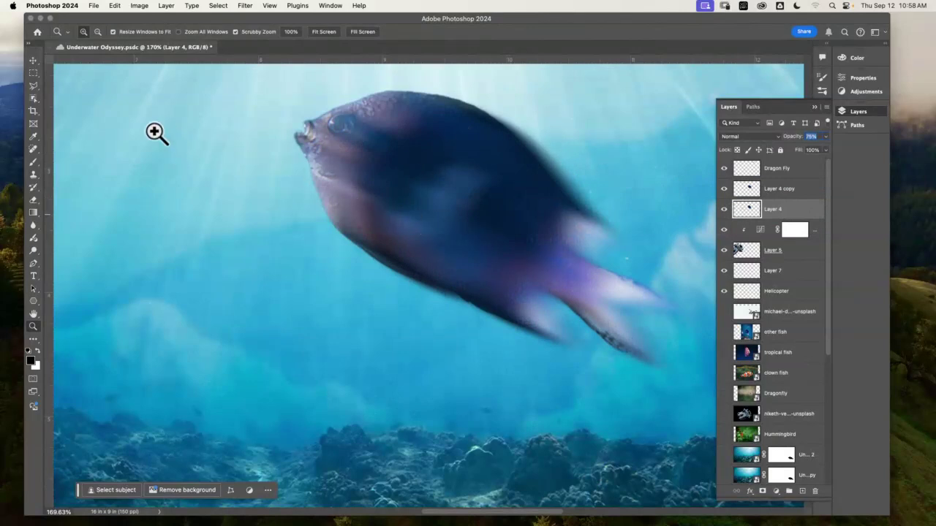
Erase the blurred copy over the fish's head and body with a soft eraser enlarged to 159 px, keeping the tail blurred
left_click(804, 190)
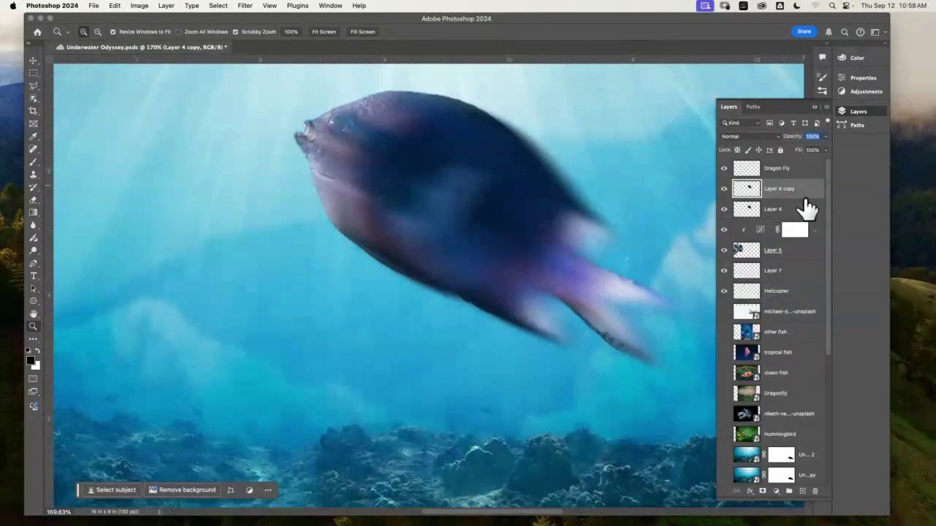
left_click(36, 200)
left_click(93, 32)
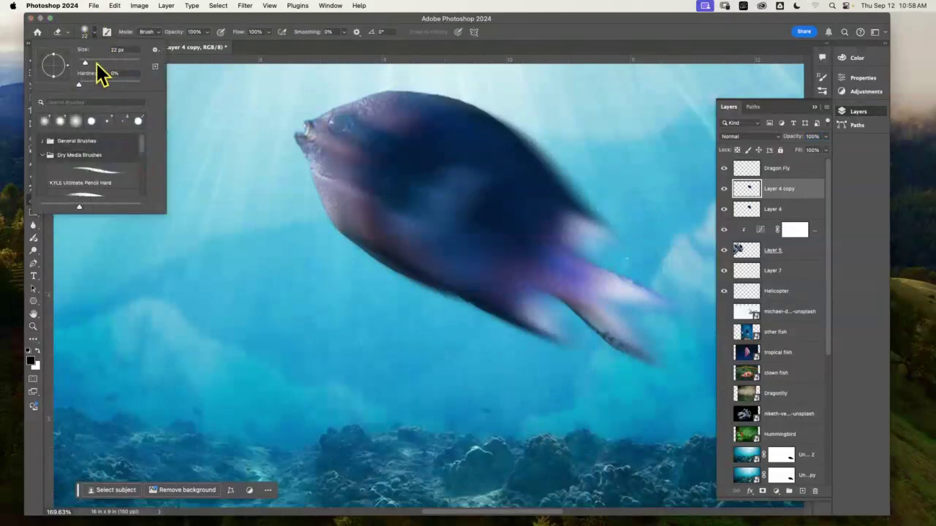
mouse_move(372, 156)
left_mouse_down()
mouse_move(345, 183)
mouse_move(331, 135)
mouse_move(359, 116)
mouse_move(334, 164)
mouse_move(338, 134)
mouse_move(353, 180)
mouse_move(389, 200)
mouse_move(369, 219)
mouse_move(344, 136)
mouse_move(399, 114)
mouse_move(359, 152)
mouse_move(252, 155)
left_mouse_up()
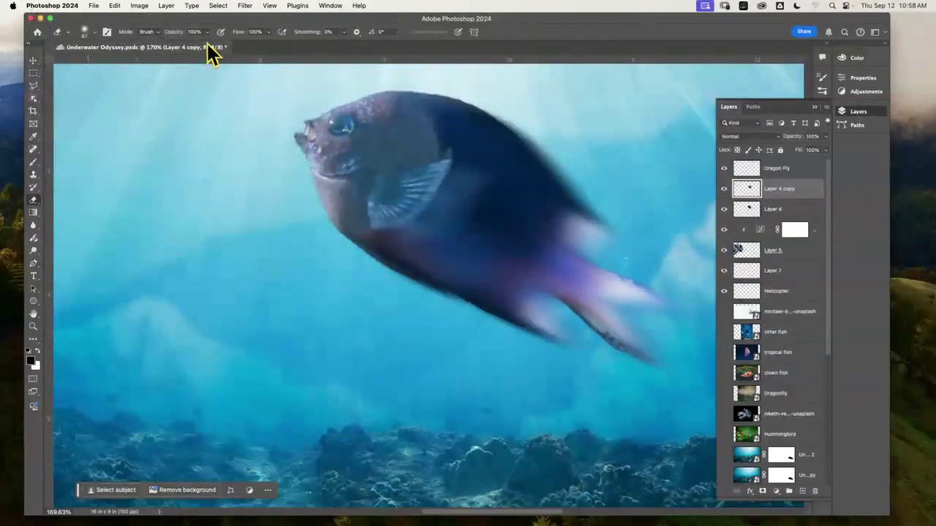
left_click(94, 34)
left_click_drag(106, 63, 116, 66)
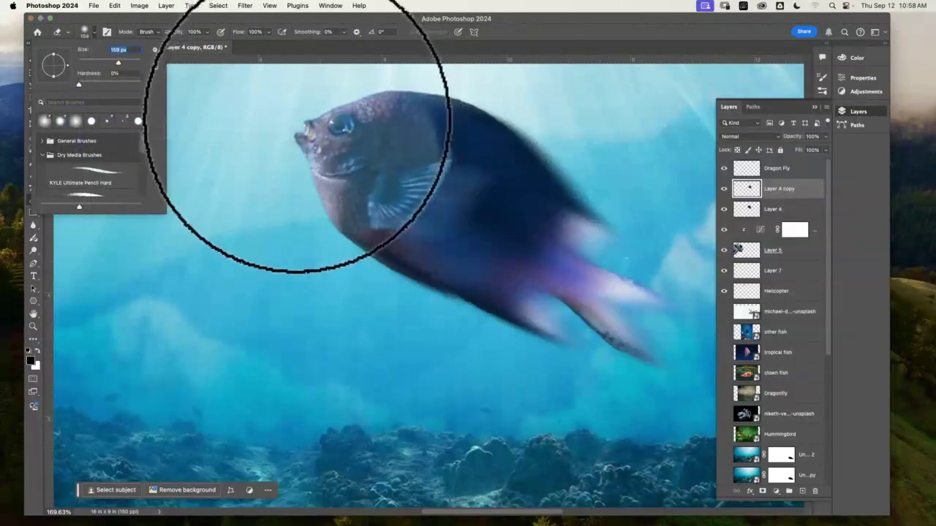
left_click(326, 136)
mouse_move(349, 145)
left_mouse_down()
mouse_move(384, 151)
mouse_move(369, 170)
mouse_move(394, 152)
mouse_move(416, 160)
mouse_move(400, 155)
mouse_move(388, 169)
mouse_move(421, 185)
mouse_move(465, 183)
mouse_move(499, 220)
mouse_move(522, 220)
left_mouse_up()
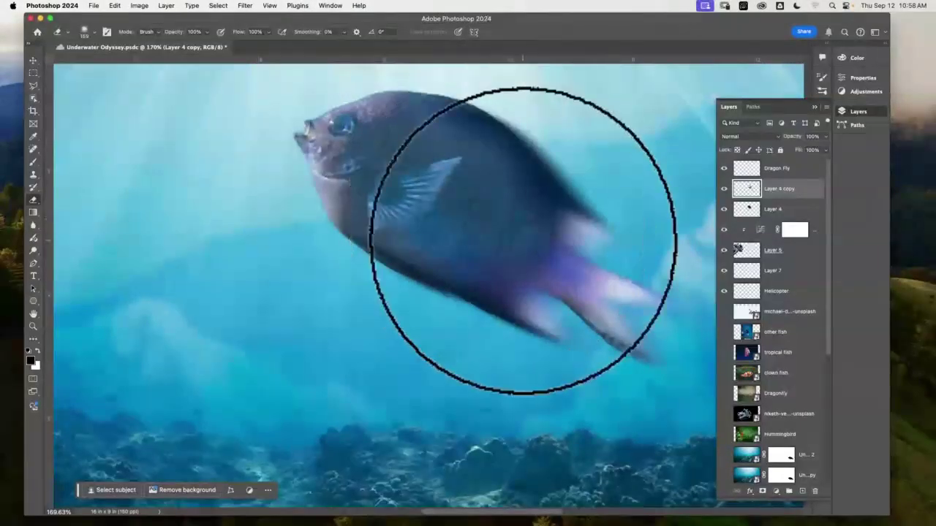
Add a new layer above the blurred fish copy and choose the KYLE Ultimate Pencil Hard brush at 8 px
key("super+0")
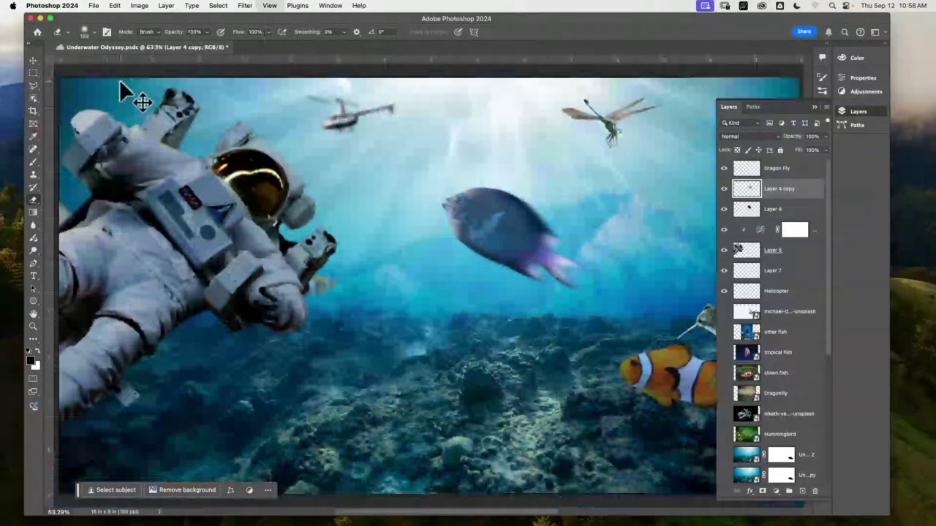
left_click(33, 326)
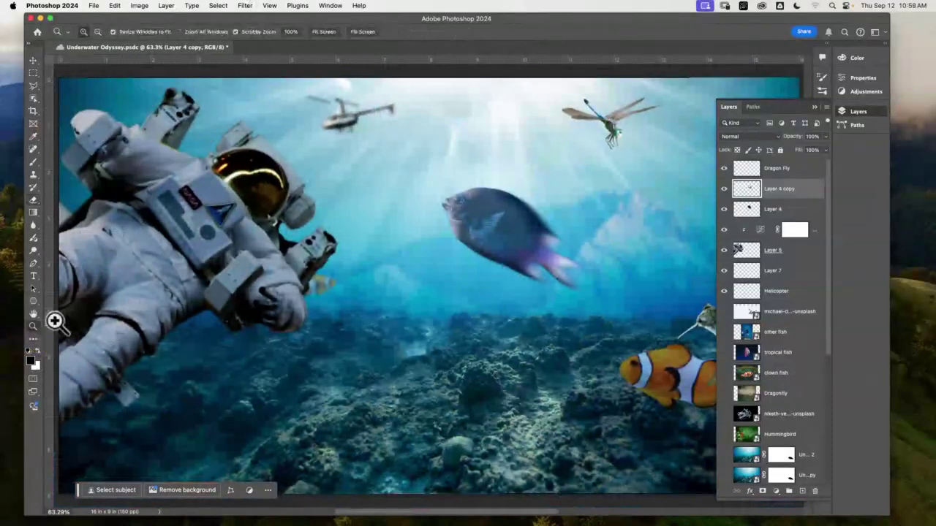
left_click_drag(384, 169, 440, 138)
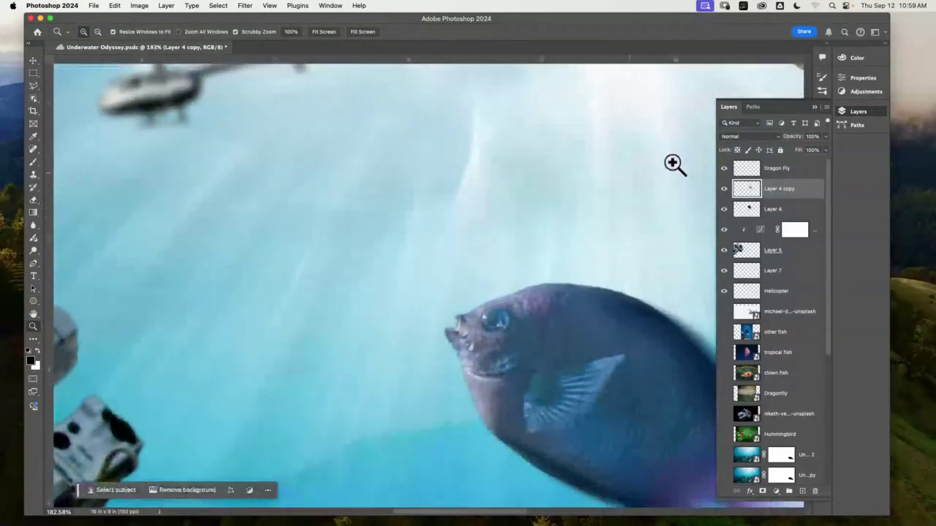
left_click(803, 492)
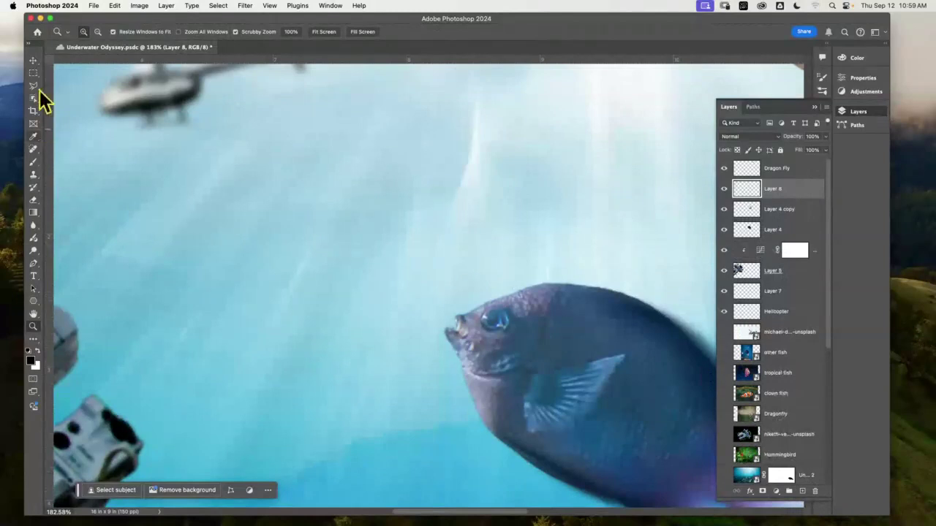
left_click(32, 162)
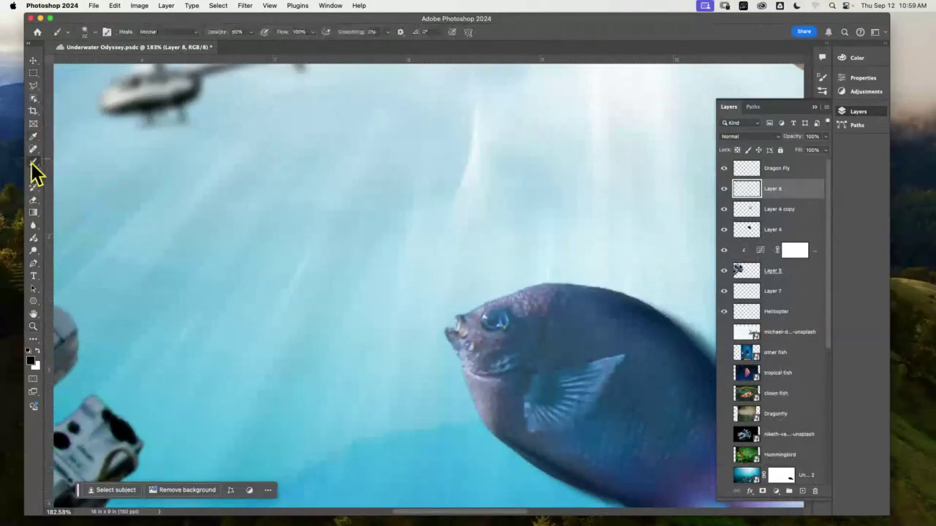
left_click(85, 32)
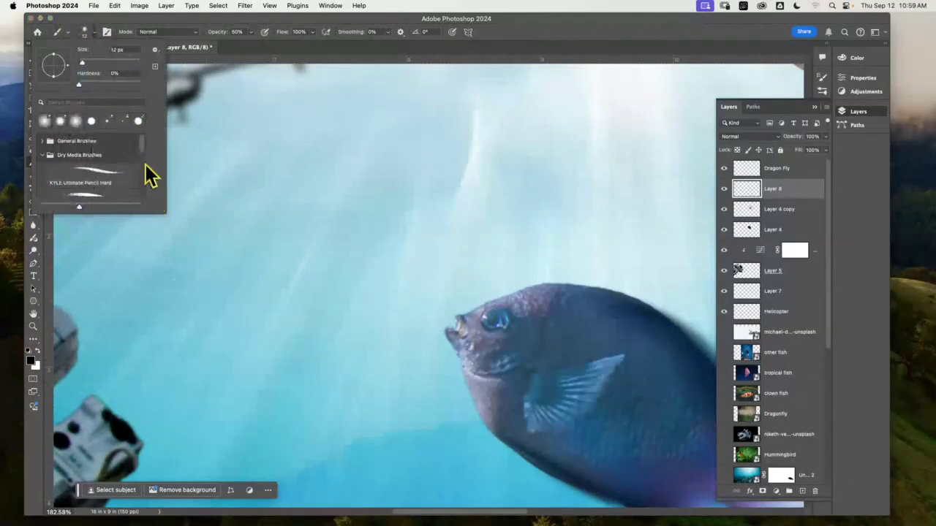
left_click(104, 180)
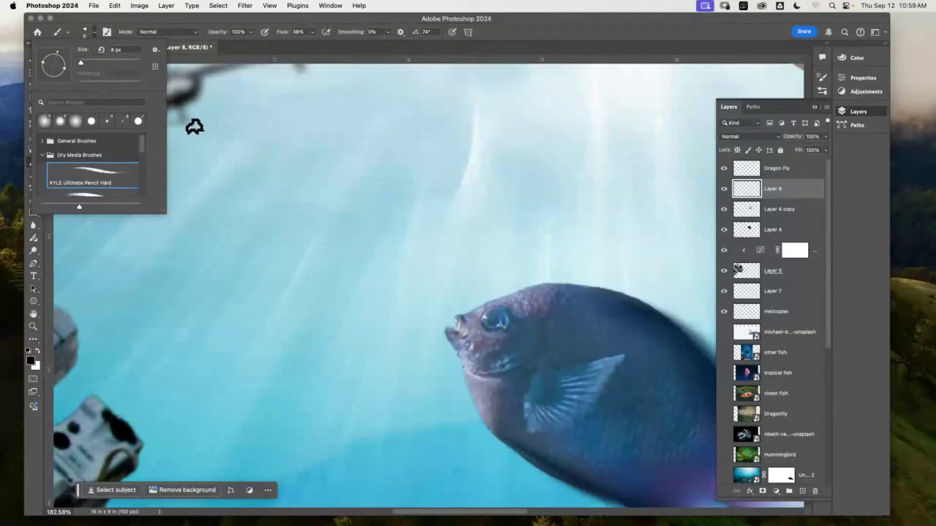
left_click(190, 125)
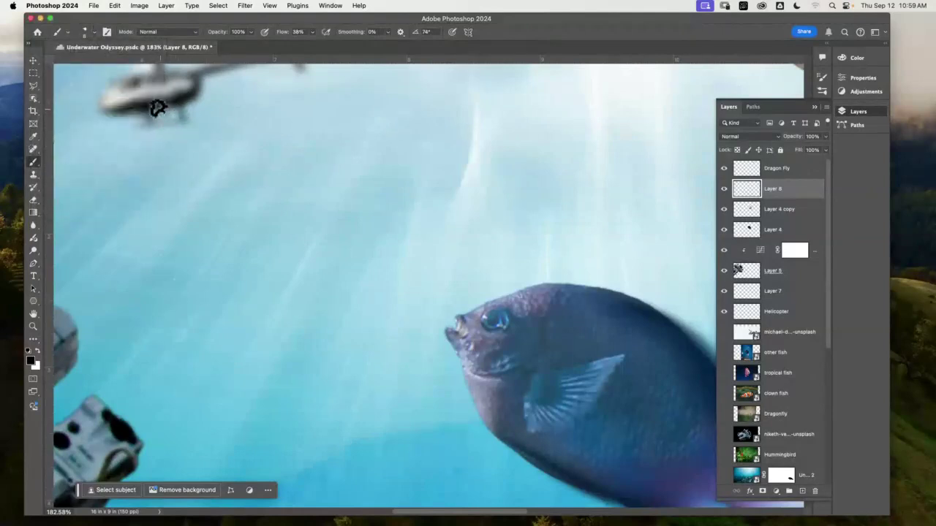
Draw a thin black freehand line from the helicopter's underside to the fish's mouth, undoing the first stroke and redrawing it
mouse_move(162, 108)
left_mouse_down()
mouse_move(185, 129)
mouse_move(369, 219)
mouse_move(407, 260)
mouse_move(431, 307)
mouse_move(453, 316)
left_mouse_up()
key("super+z")
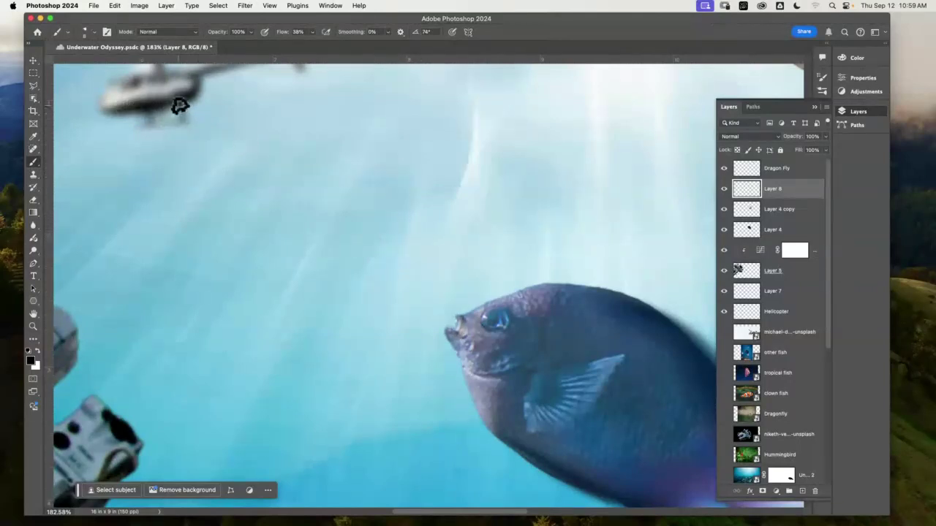
left_click_drag(167, 109, 459, 325)
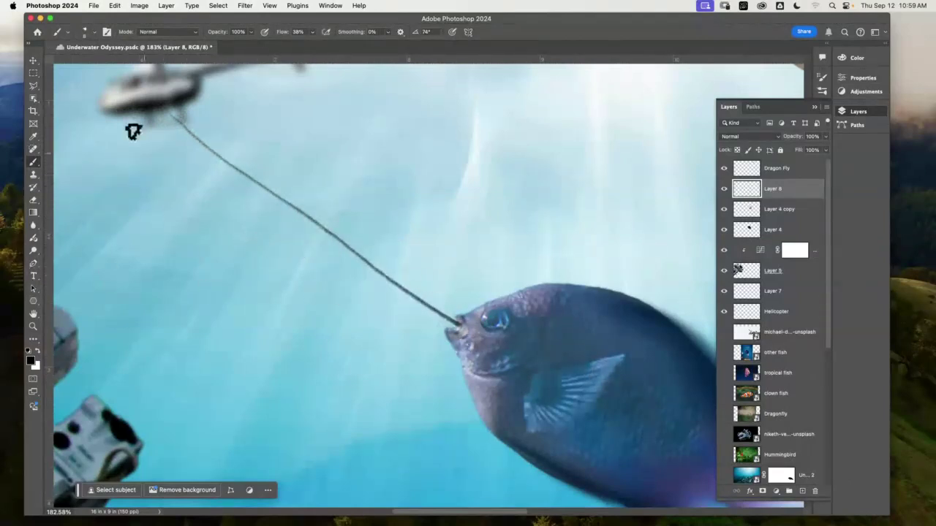
Duplicate the line's layer twice, hide both copies, and select the original Layer 8
left_click(41, 63)
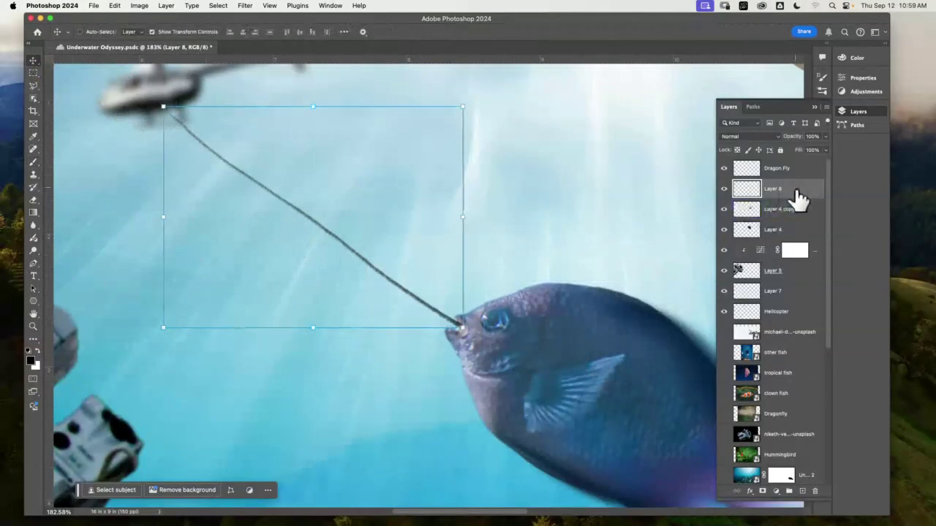
left_click_drag(804, 196, 808, 496)
left_click_drag(800, 194, 801, 490)
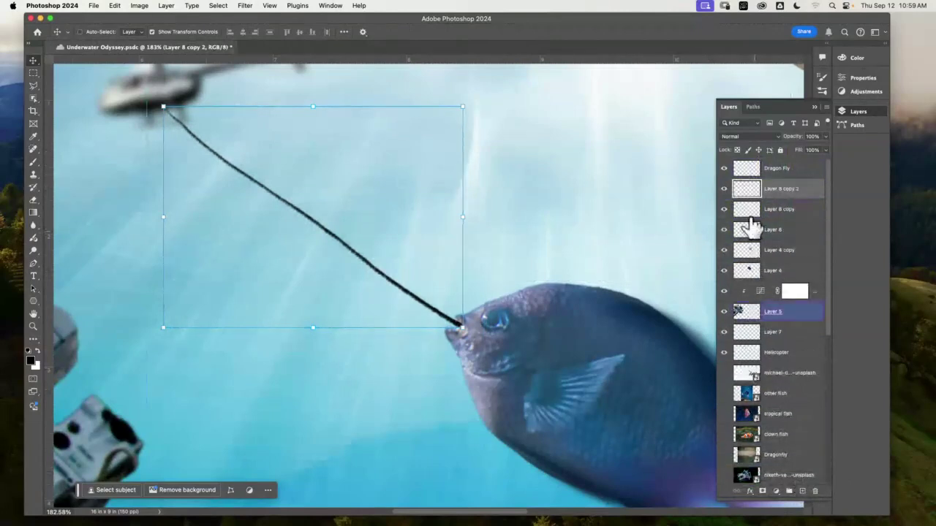
left_click(794, 214)
left_click_drag(724, 189, 735, 209)
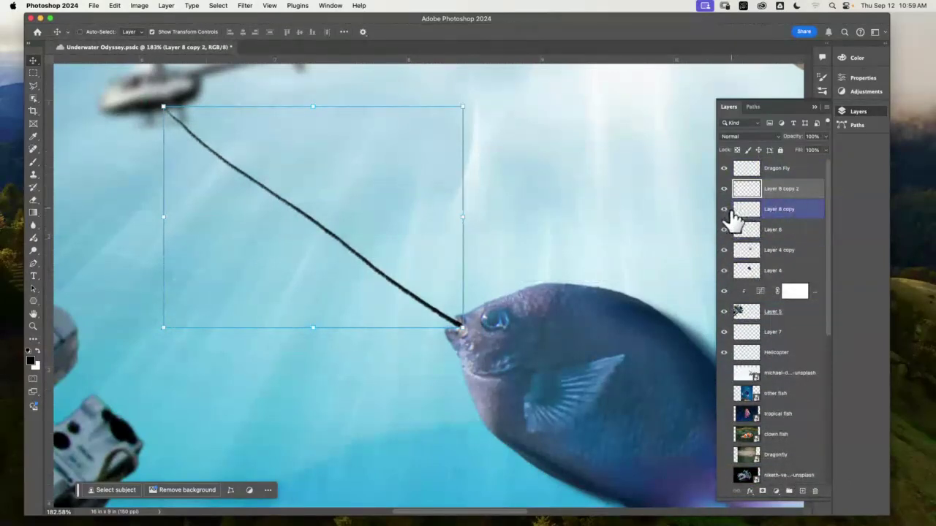
left_click(802, 230)
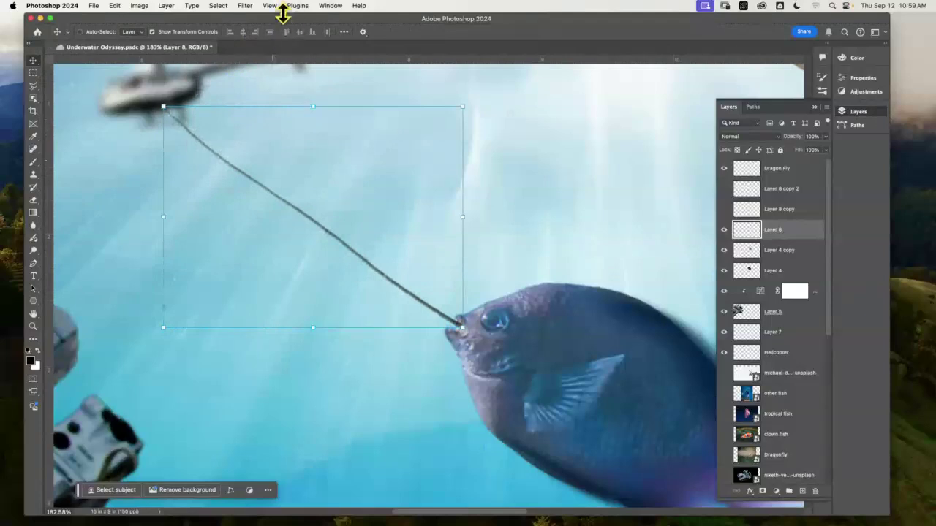
Apply a Gaussian Blur with a radius of 1.8 pixels to the line on Layer 8
left_click(247, 7)
mouse_move(308, 154)
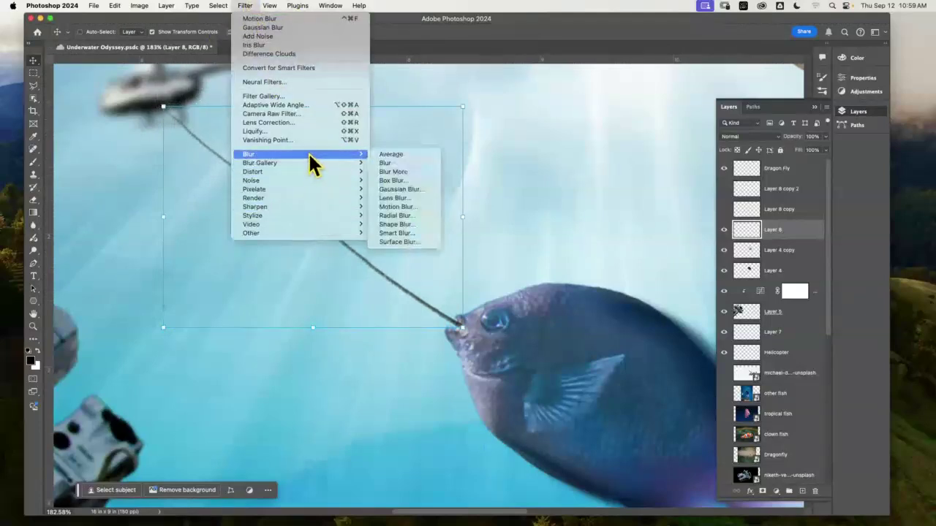
left_click(429, 189)
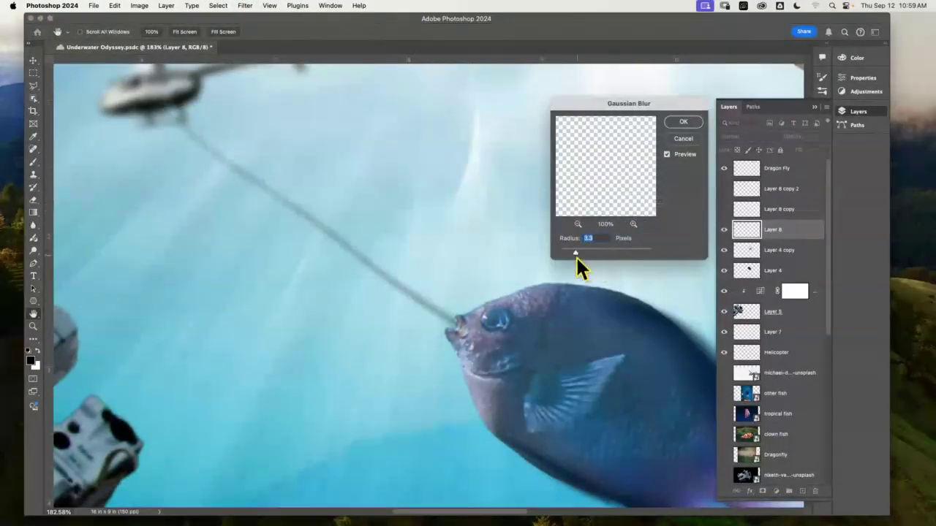
left_click_drag(570, 251, 567, 252)
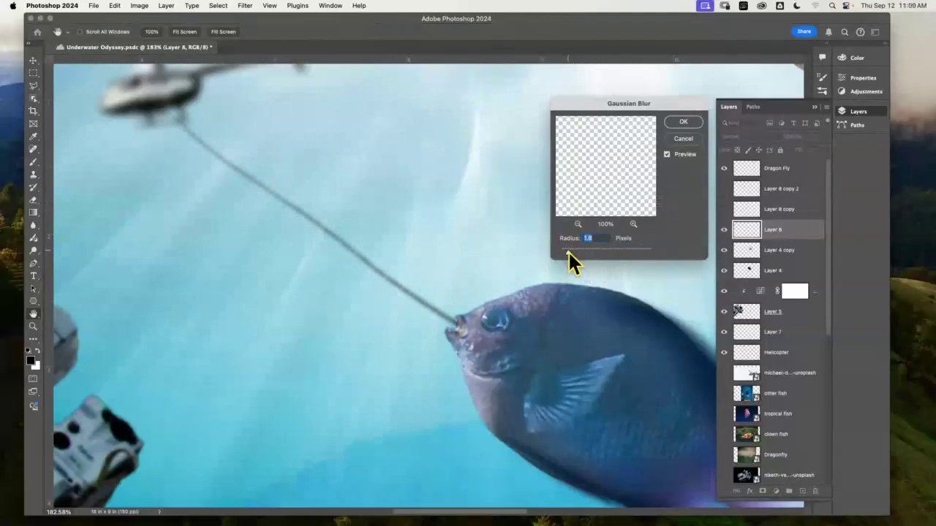
left_click(677, 124)
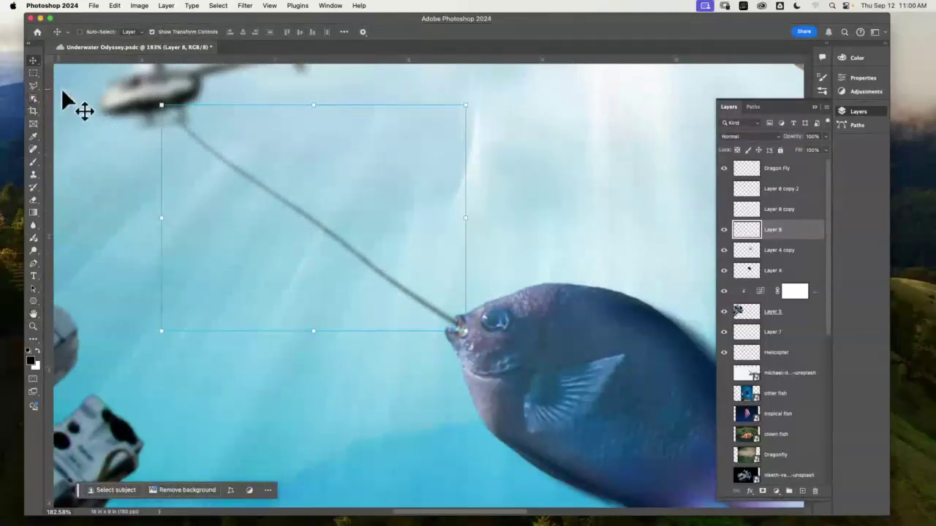
Fade the line's helicopter end with the soft 159 px eraser and check the whole composition unobstructed
left_click(33, 200)
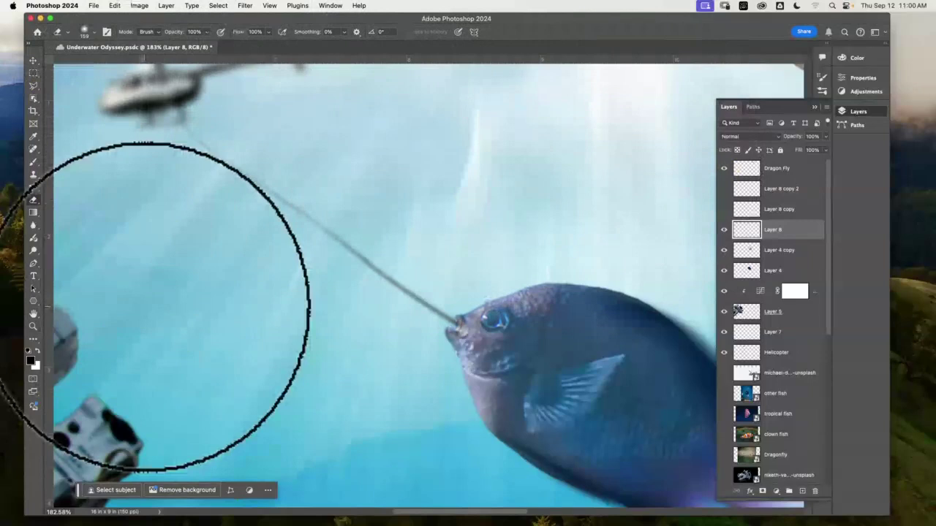
key("super+0")
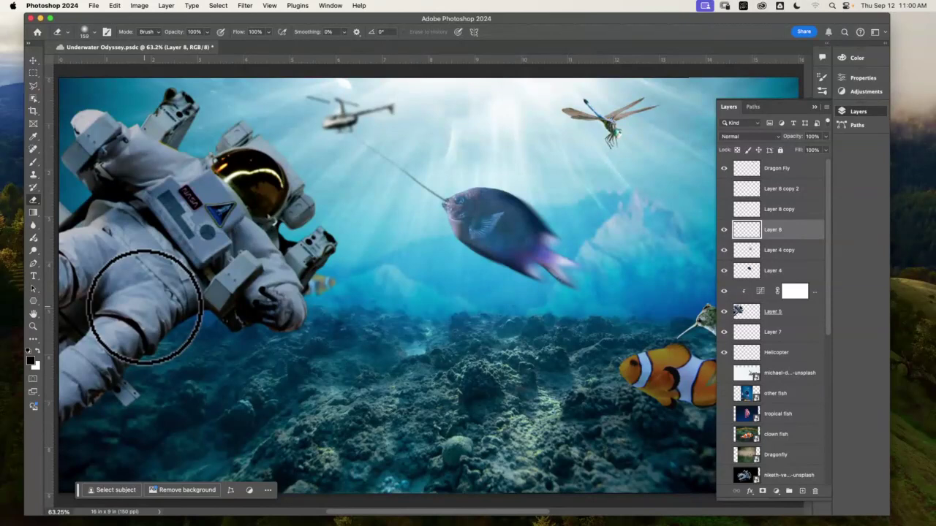
left_click(814, 107)
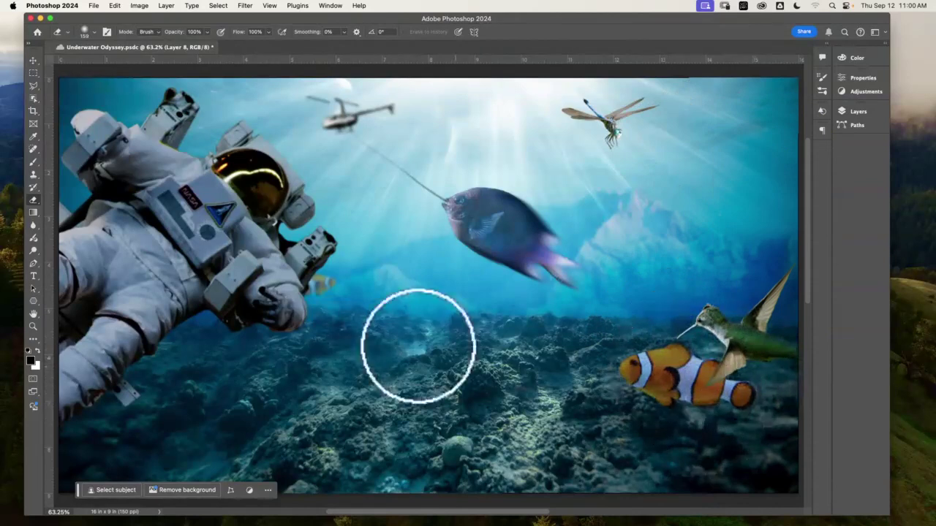
Try to move the hummingbird directly on the canvas with the Move tool
key("v")
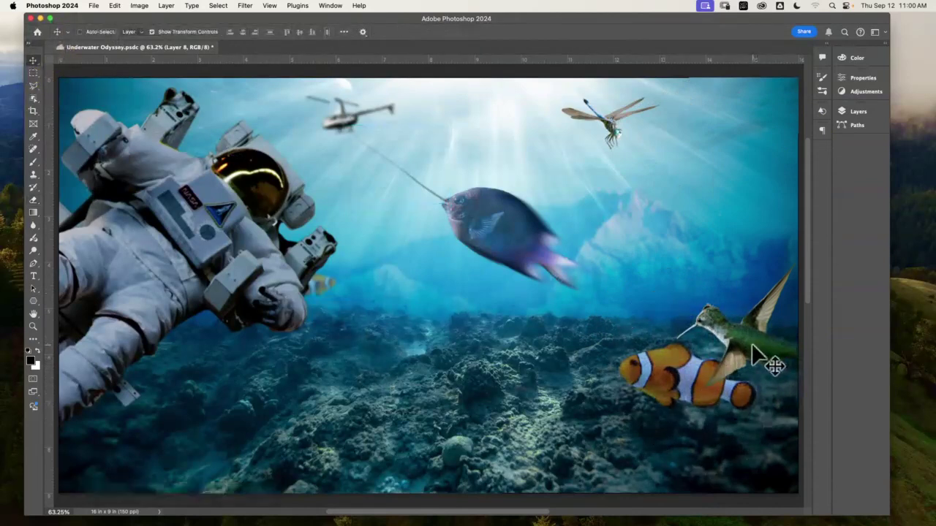
left_click(753, 338)
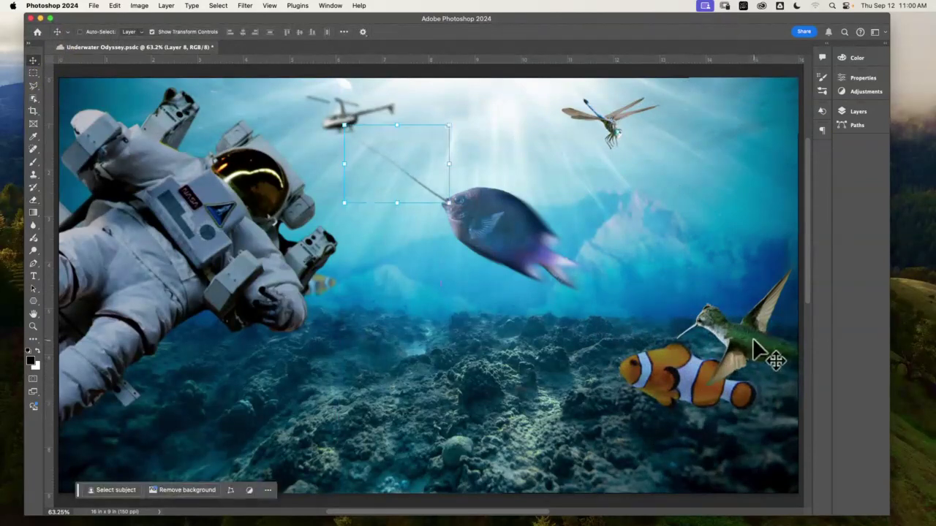
left_click(747, 339)
left_click_drag(747, 339, 751, 345)
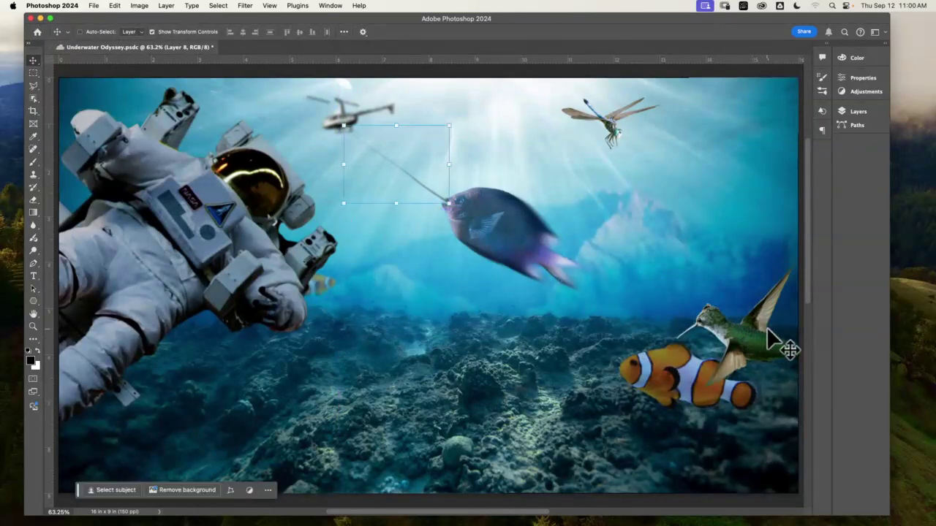
Select the hummingbird's layers, Layer 1 and Hummy, and move them together up beside the astronaut's helmet
left_click(858, 114)
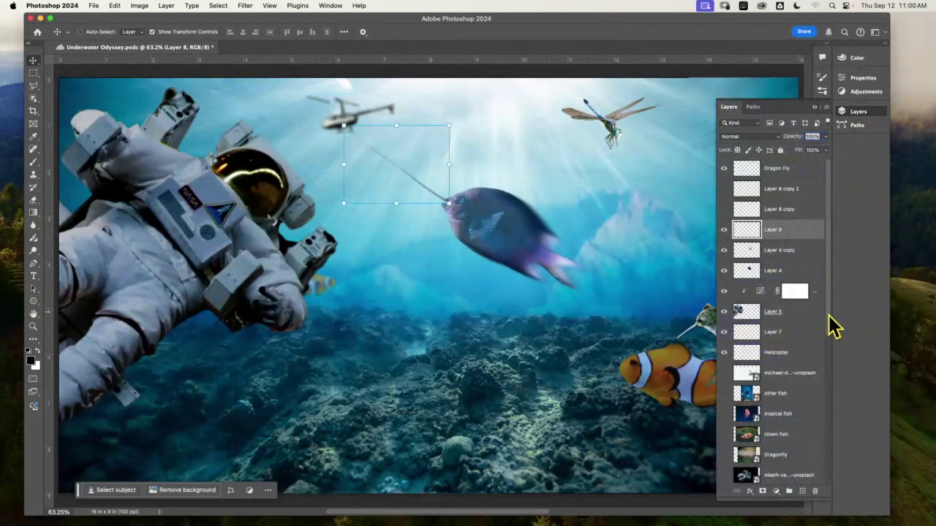
left_click_drag(832, 276, 821, 429)
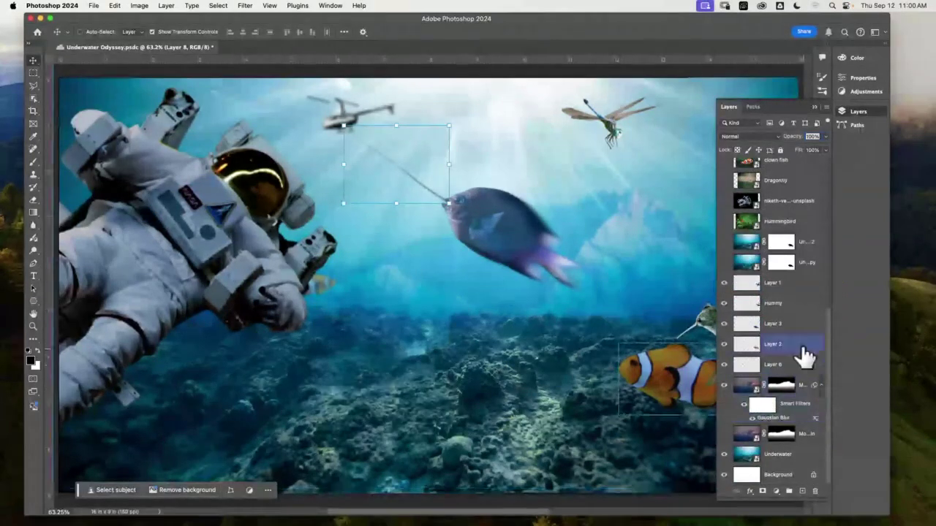
left_click(725, 284)
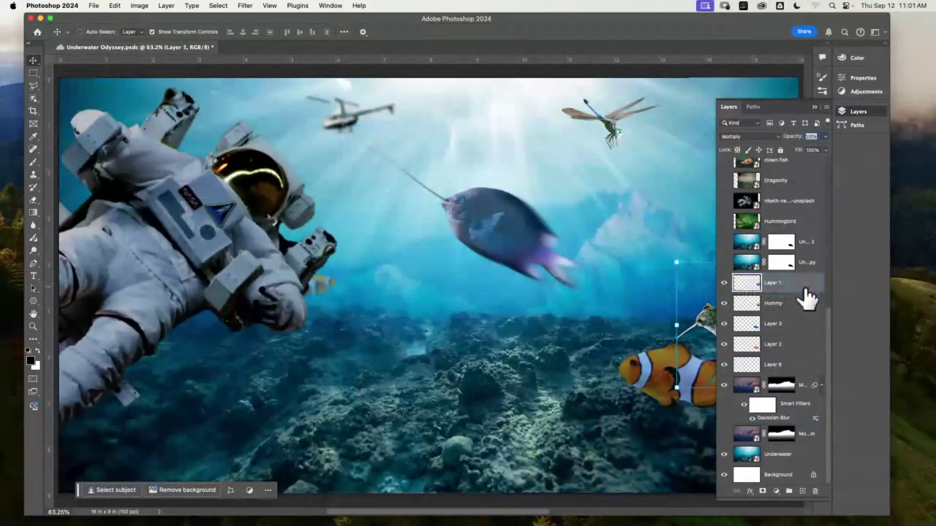
left_click(801, 323)
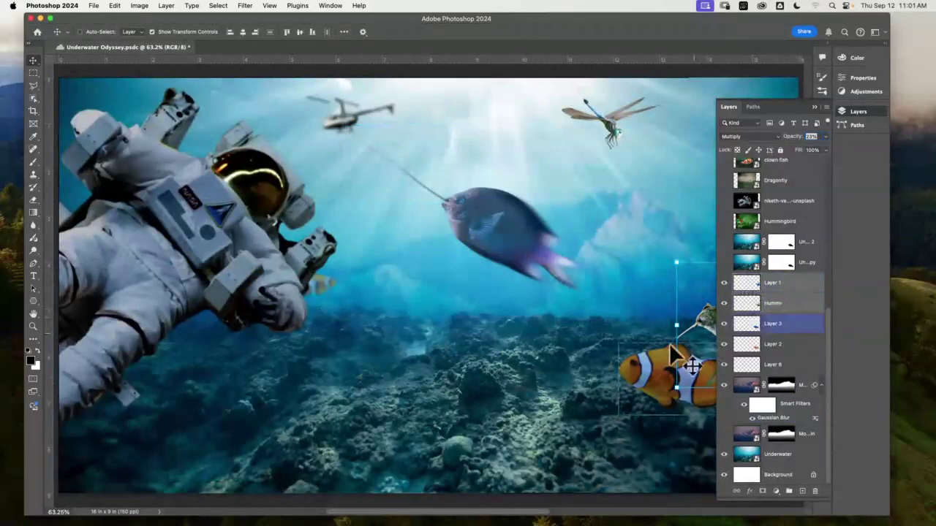
left_click(775, 304)
left_click_drag(710, 315, 304, 155)
Raise Layer 1 and Hummy to the top of the layer stack and place the hummingbird at the astronaut's glove
left_click_drag(804, 283, 806, 203)
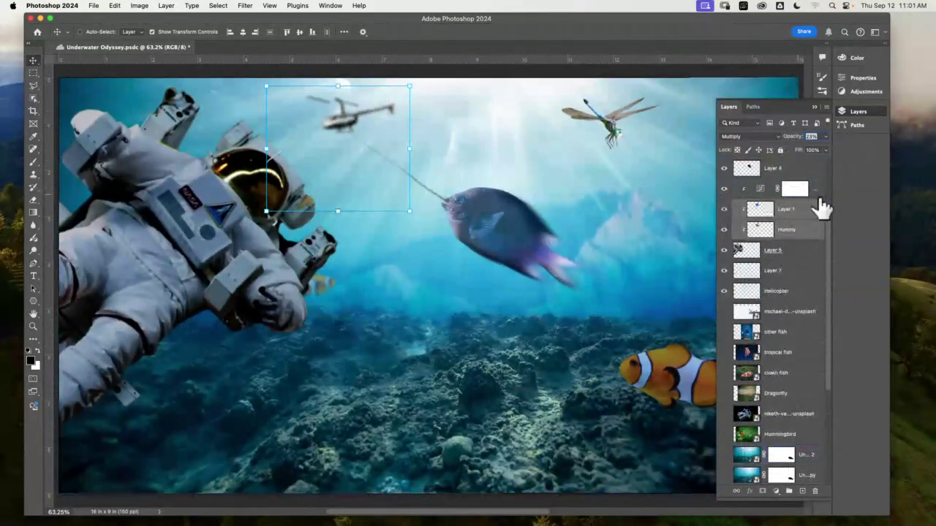
left_click_drag(806, 212, 795, 164)
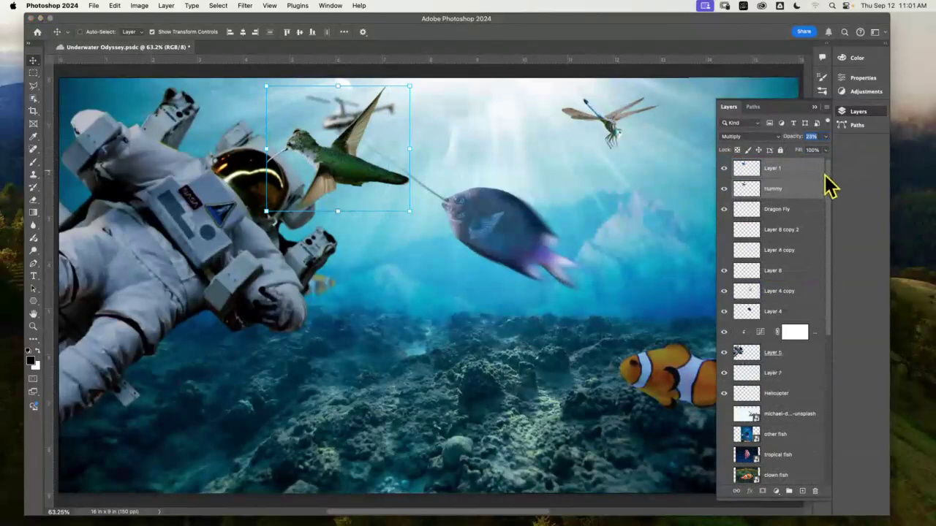
left_click_drag(351, 170, 356, 290)
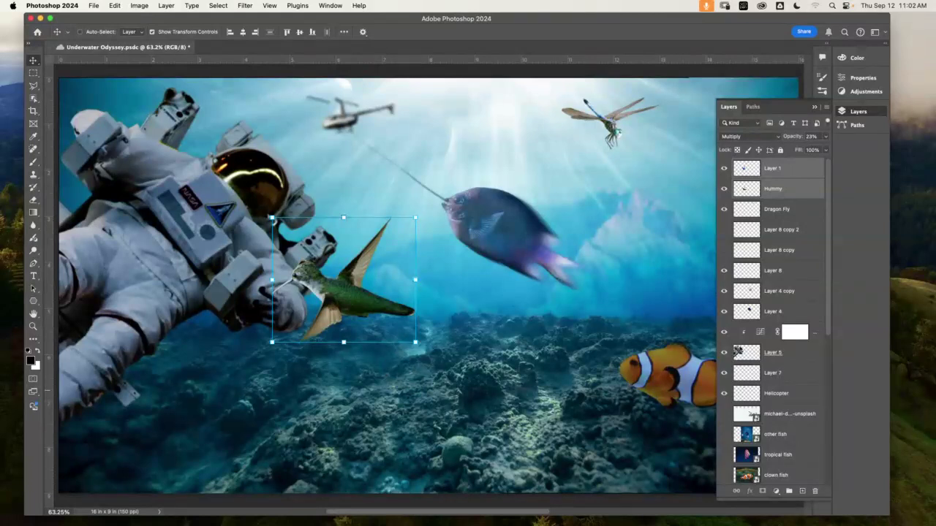
key("F7")
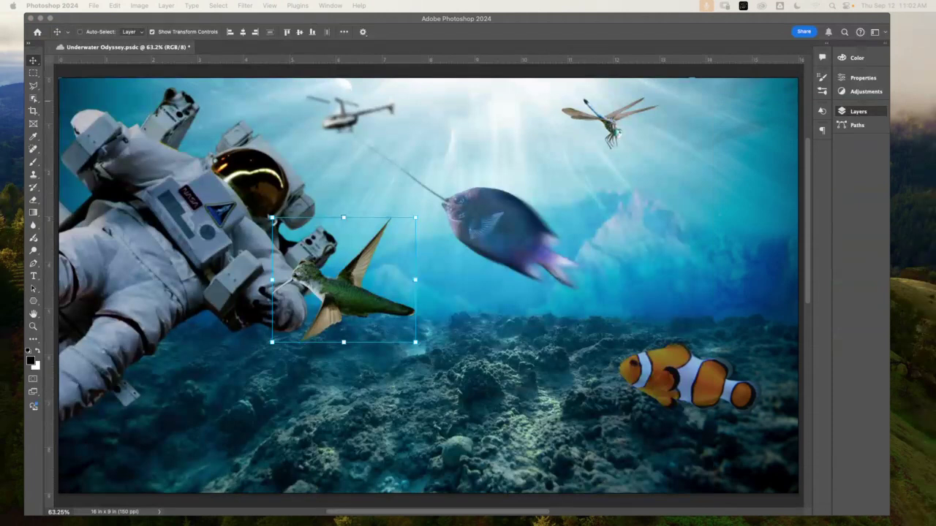